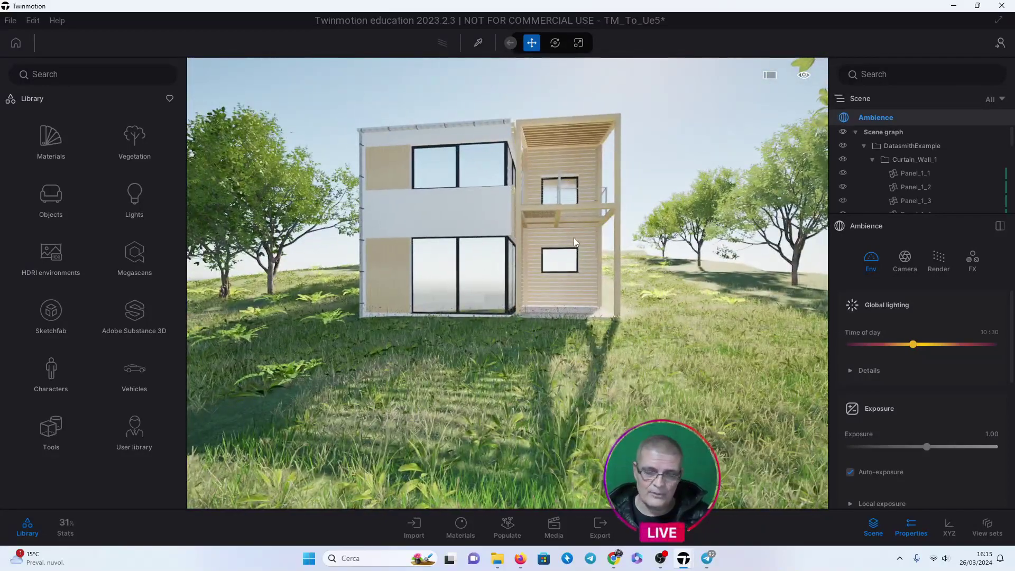
Place Leonie from Characters > Posed humans > Casual by the house porch, undoing the accidental duplicate.
{"action": "mouse_move", "coordinate": [575, 242]}
{"action": "left_mouse_down"}
{"action": "mouse_move", "coordinate": [529, 248]}
{"action": "mouse_move", "coordinate": [658, 204]}
{"action": "left_mouse_up"}
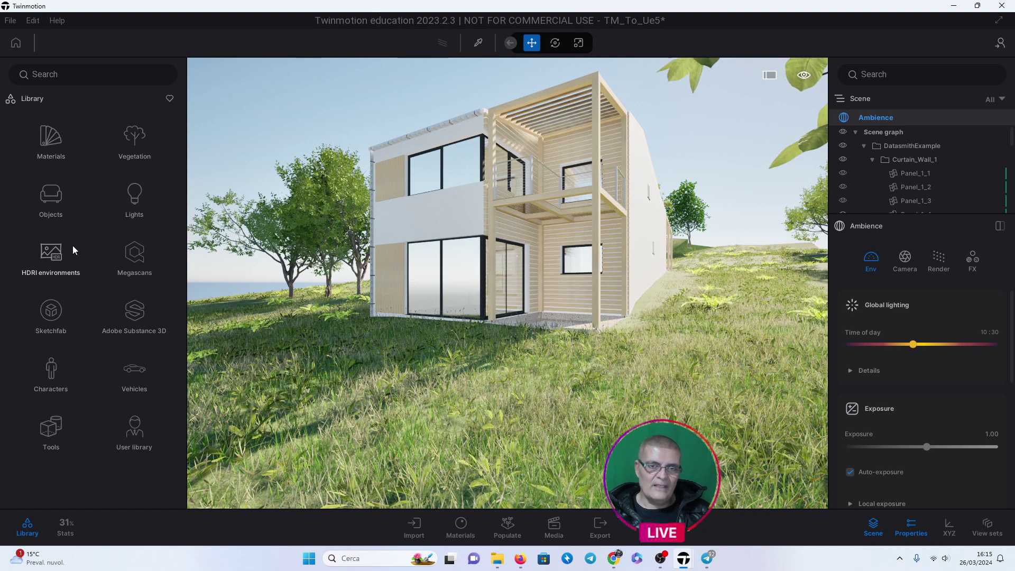
{"action": "left_click", "coordinate": [52, 370]}
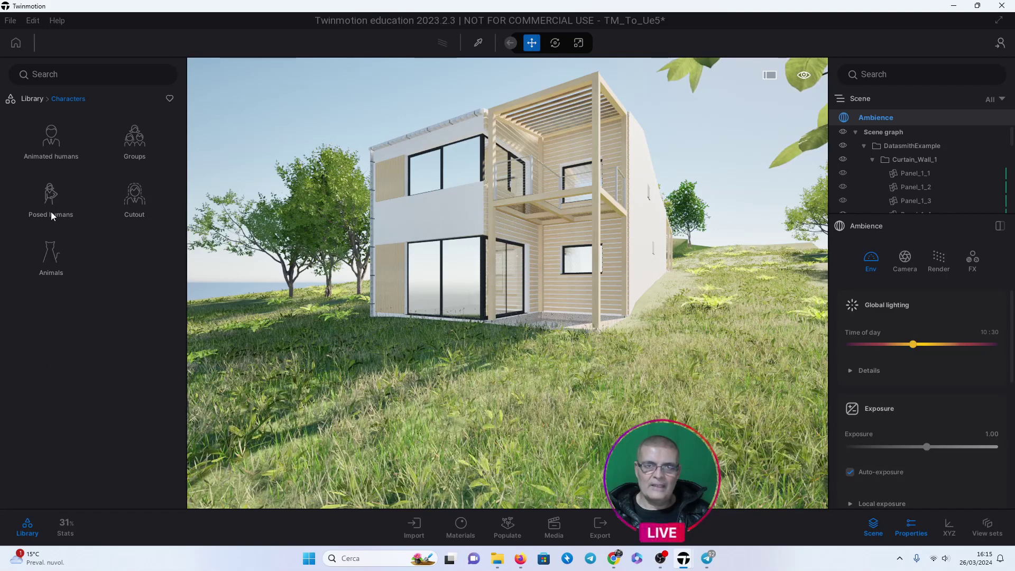
{"action": "left_click", "coordinate": [48, 197]}
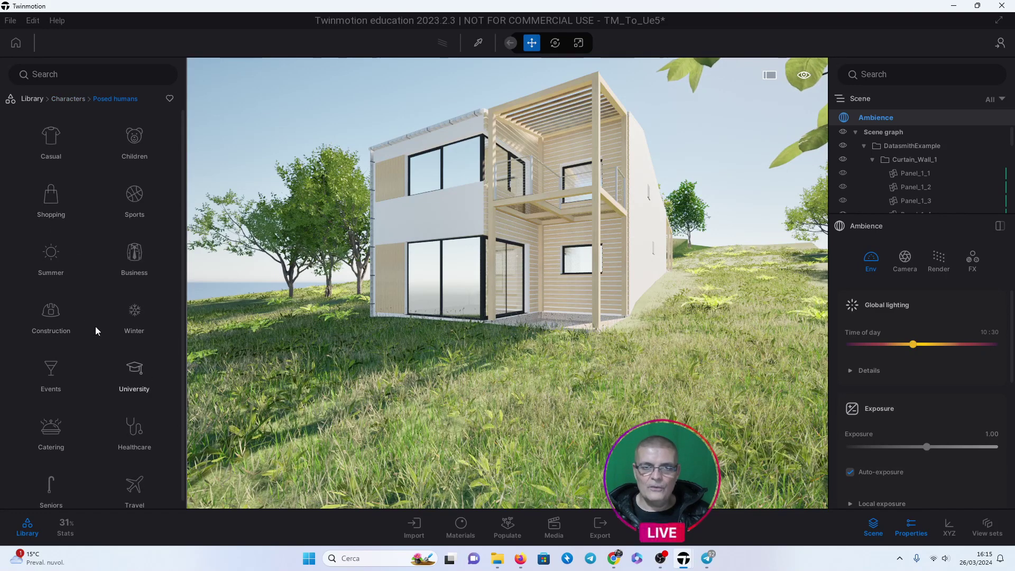
{"action": "left_click", "coordinate": [51, 140]}
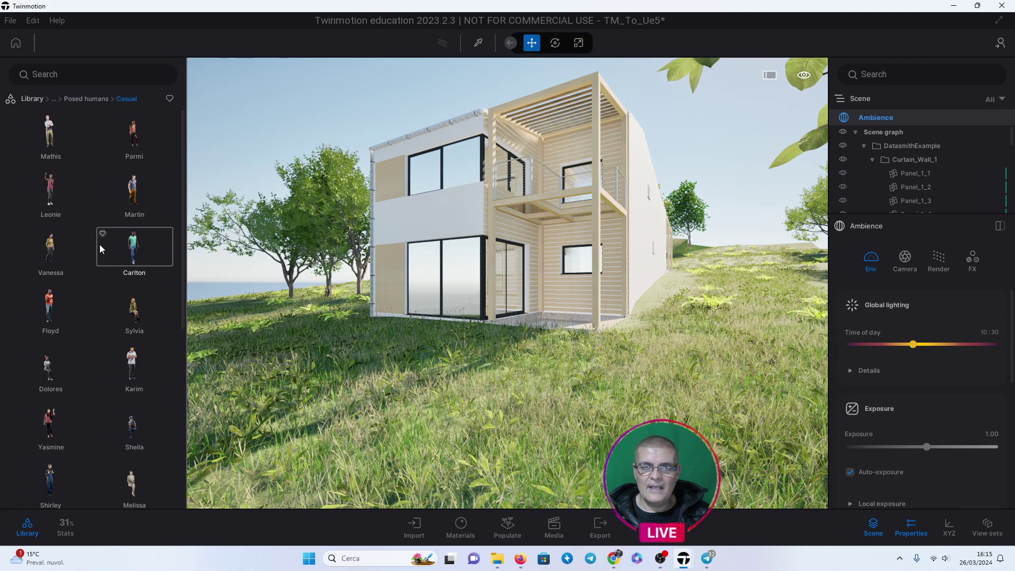
{"action": "mouse_move", "coordinate": [51, 188]}
{"action": "left_mouse_down"}
{"action": "mouse_move", "coordinate": [520, 369]}
{"action": "mouse_move", "coordinate": [554, 330]}
{"action": "left_mouse_up"}
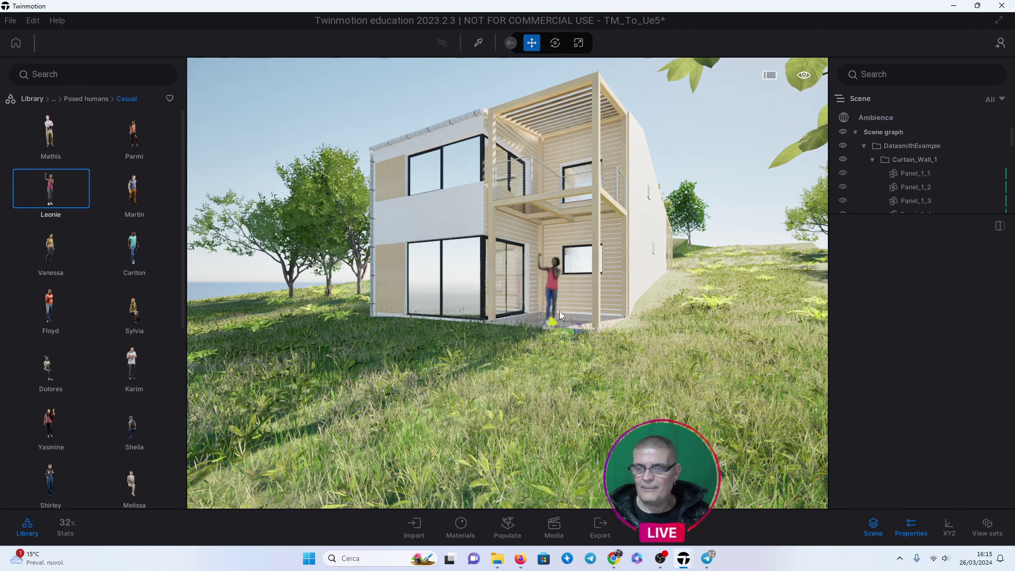
{"action": "left_click_drag", "start_coordinate": [554, 328], "coordinate": [649, 360], "text": "alt"}
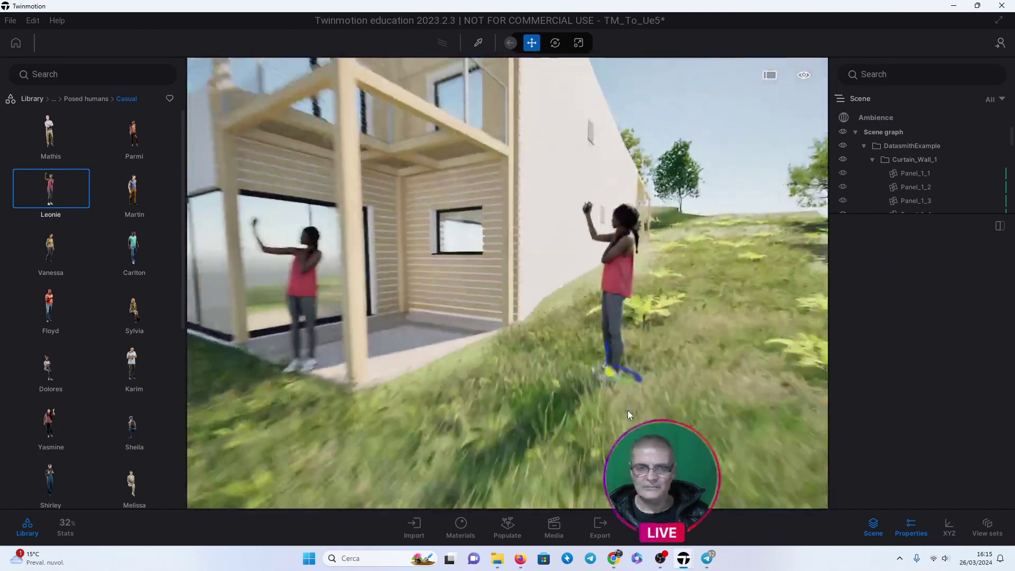
{"action": "key", "text": "ctrl+z"}
Place Yasmine in the ground-floor corridor doorway and add a second posed woman beside her.
{"action": "mouse_move", "coordinate": [43, 417]}
{"action": "left_mouse_down"}
{"action": "mouse_move", "coordinate": [246, 436]}
{"action": "mouse_move", "coordinate": [529, 323]}
{"action": "mouse_move", "coordinate": [689, 319]}
{"action": "left_mouse_up"}
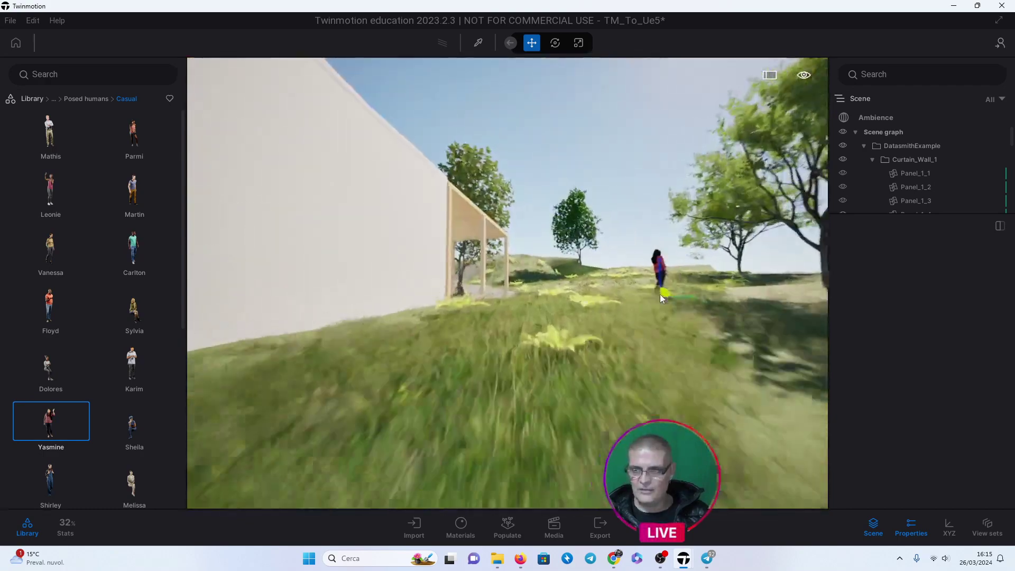
{"action": "left_click_drag", "start_coordinate": [688, 318], "coordinate": [668, 301]}
{"action": "key", "text": "Up"}
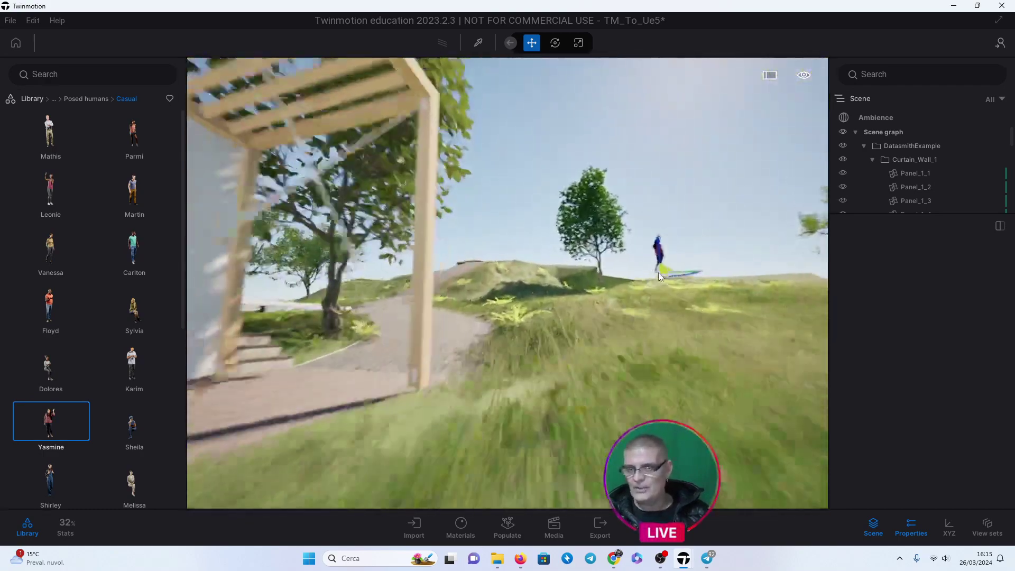
{"action": "key", "text": "Down"}
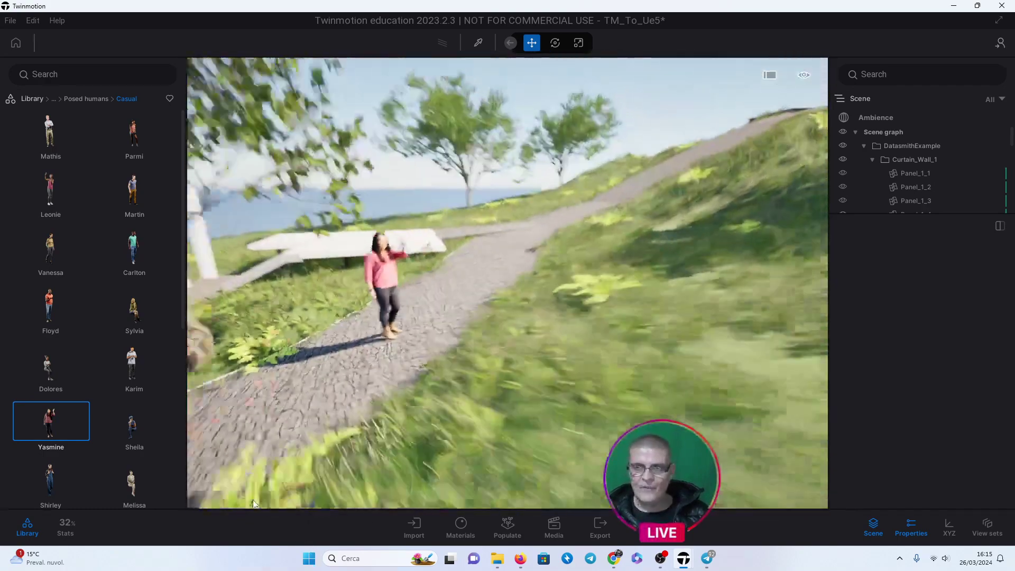
{"action": "key", "text": "Up"}
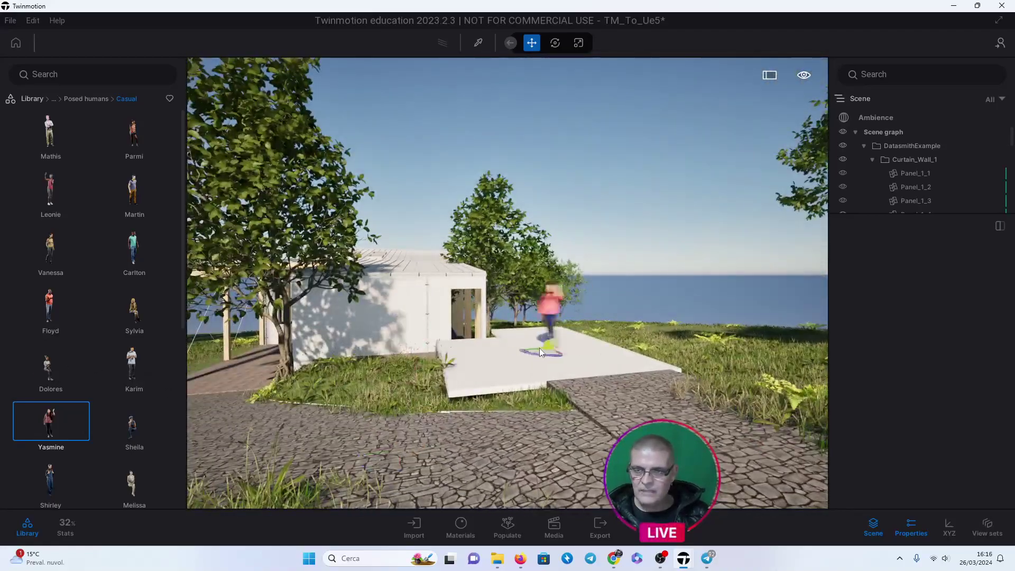
{"action": "key", "text": "Up"}
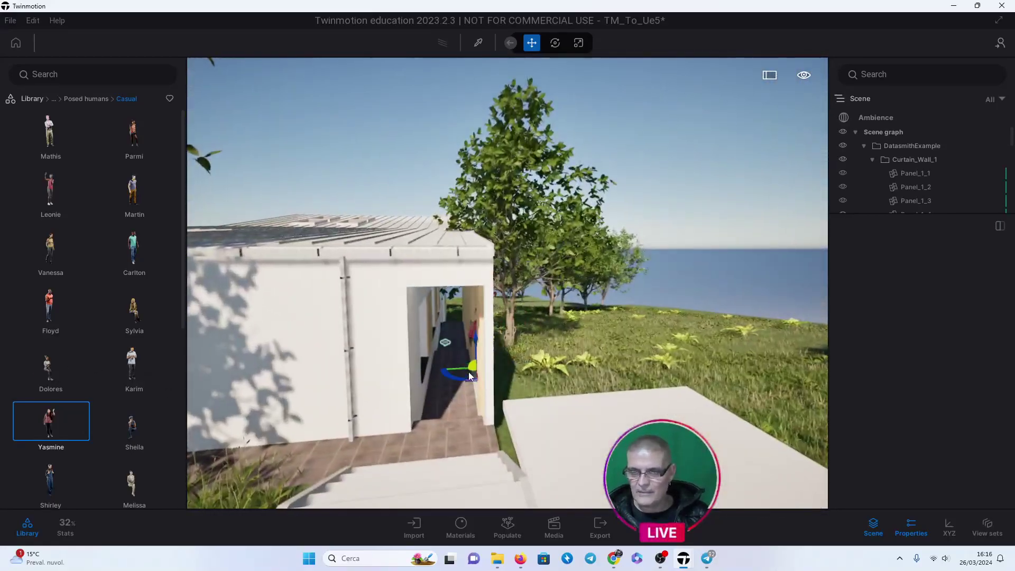
{"action": "left_click_drag", "start_coordinate": [490, 388], "coordinate": [447, 404]}
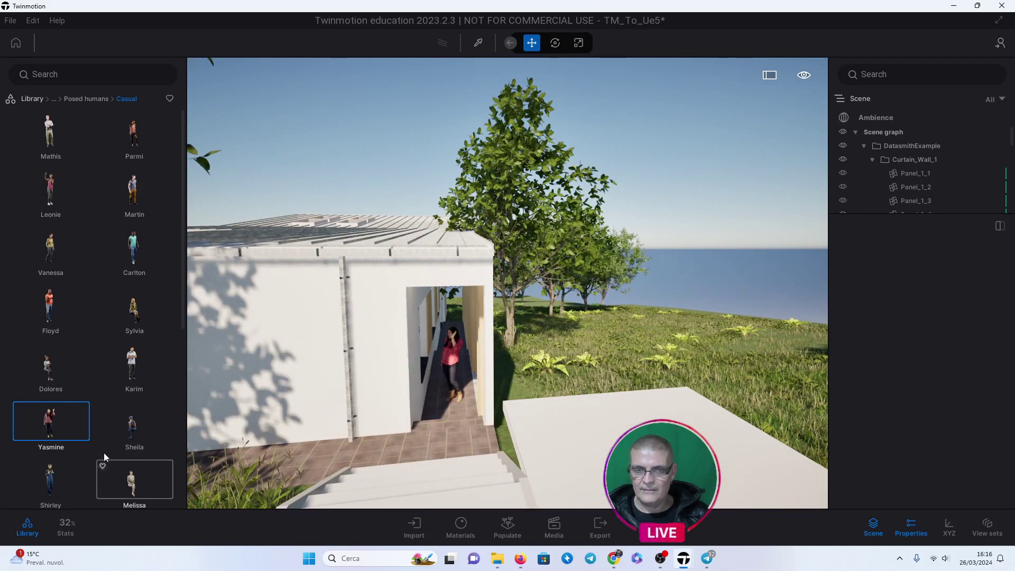
{"action": "left_click_drag", "start_coordinate": [131, 433], "coordinate": [423, 394]}
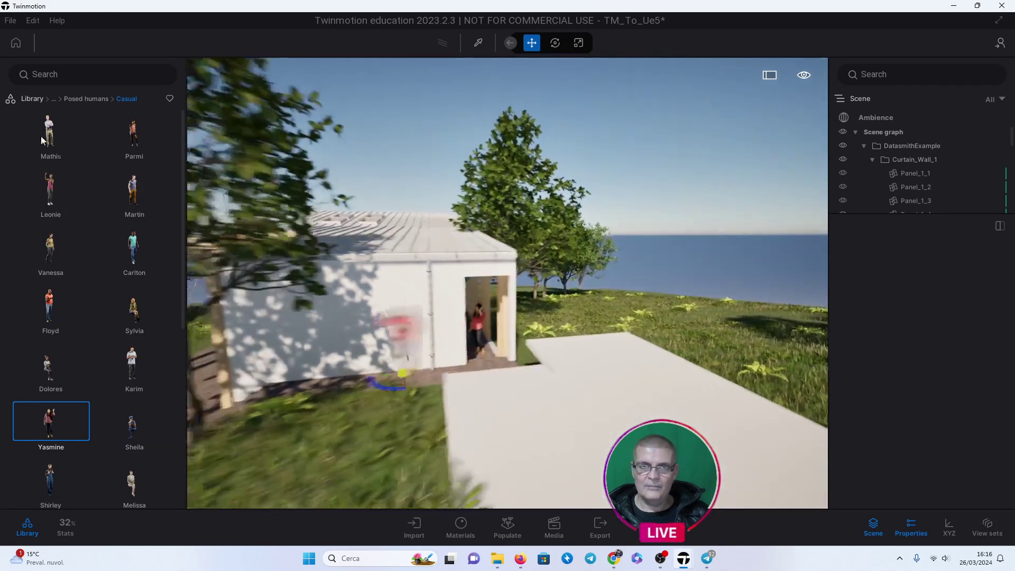
{"action": "left_click", "coordinate": [25, 98]}
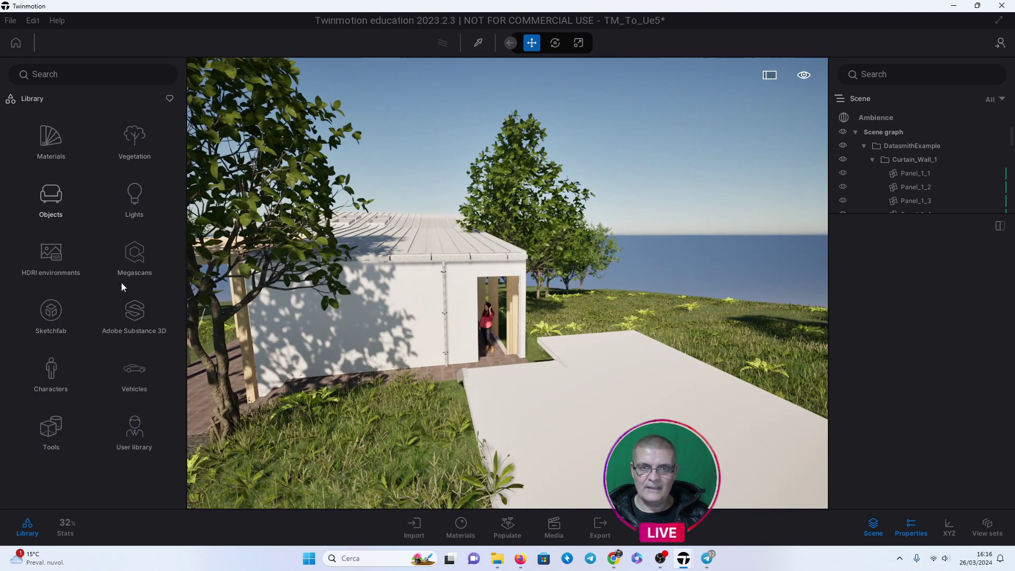
Place the Break 01 car from Vehicles > Cars on the slab, rotated 115°, then view the house again.
{"action": "left_click", "coordinate": [135, 385]}
{"action": "left_click", "coordinate": [52, 153]}
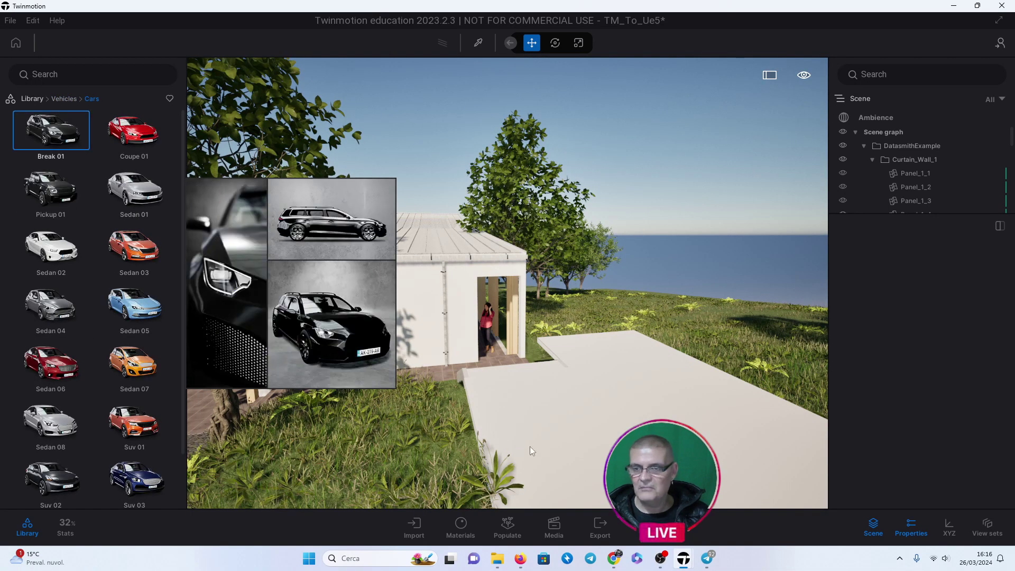
{"action": "left_click", "coordinate": [45, 132]}
{"action": "mouse_move", "coordinate": [44, 133]}
{"action": "left_mouse_down"}
{"action": "mouse_move", "coordinate": [642, 421]}
{"action": "mouse_move", "coordinate": [572, 408]}
{"action": "left_mouse_up"}
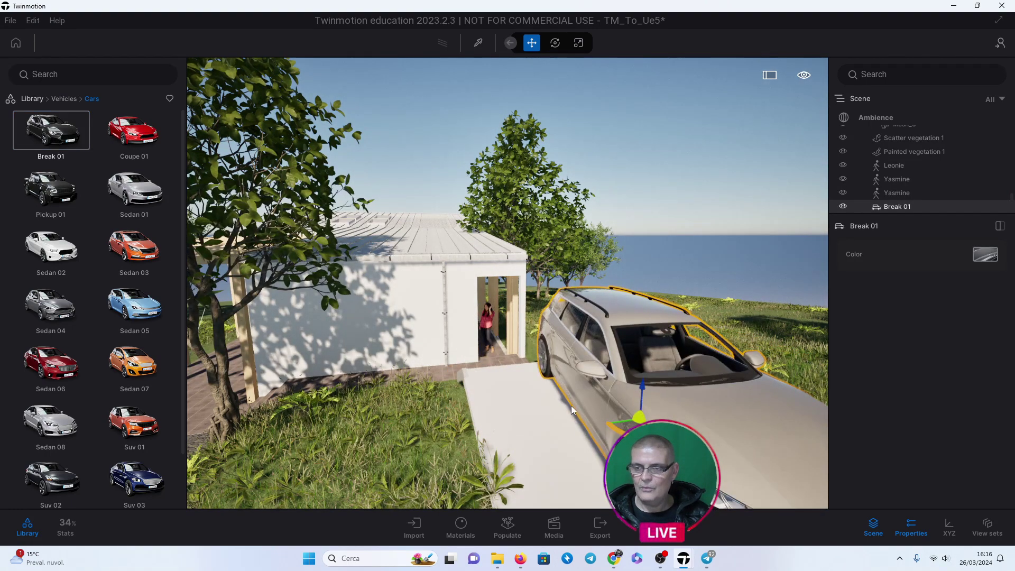
{"action": "scroll", "coordinate": [560, 381], "scroll_direction": "down", "scroll_amount": 5}
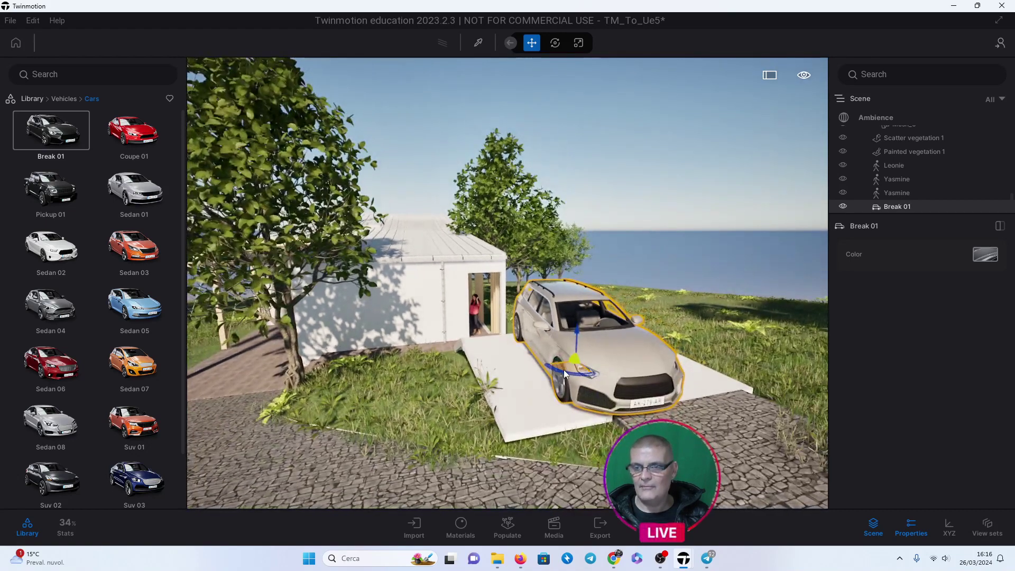
{"action": "mouse_move", "coordinate": [562, 372]}
{"action": "left_mouse_down"}
{"action": "mouse_move", "coordinate": [733, 397]}
{"action": "mouse_move", "coordinate": [582, 399]}
{"action": "left_mouse_up"}
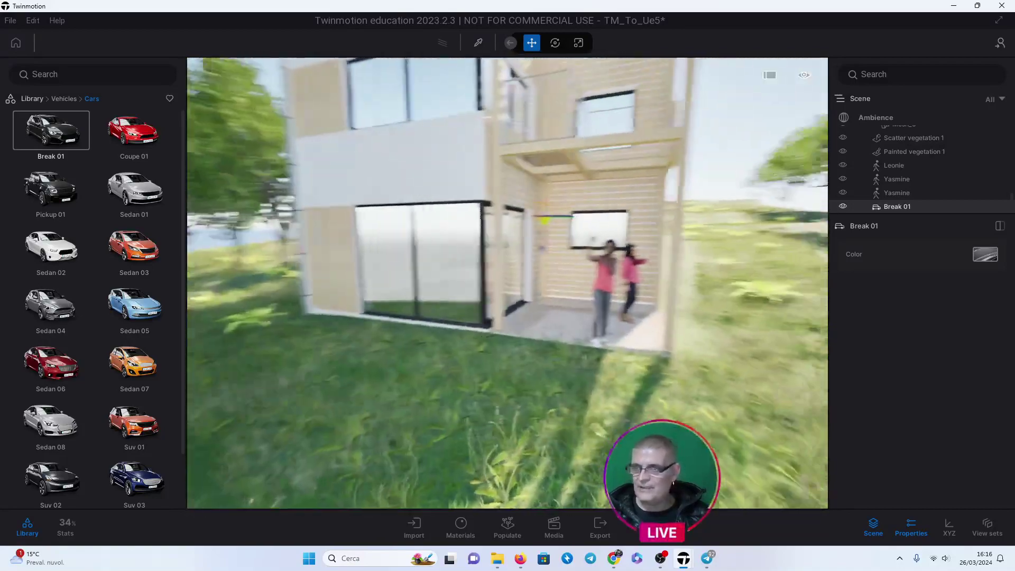
{"action": "left_click_drag", "start_coordinate": [501, 316], "coordinate": [395, 316]}
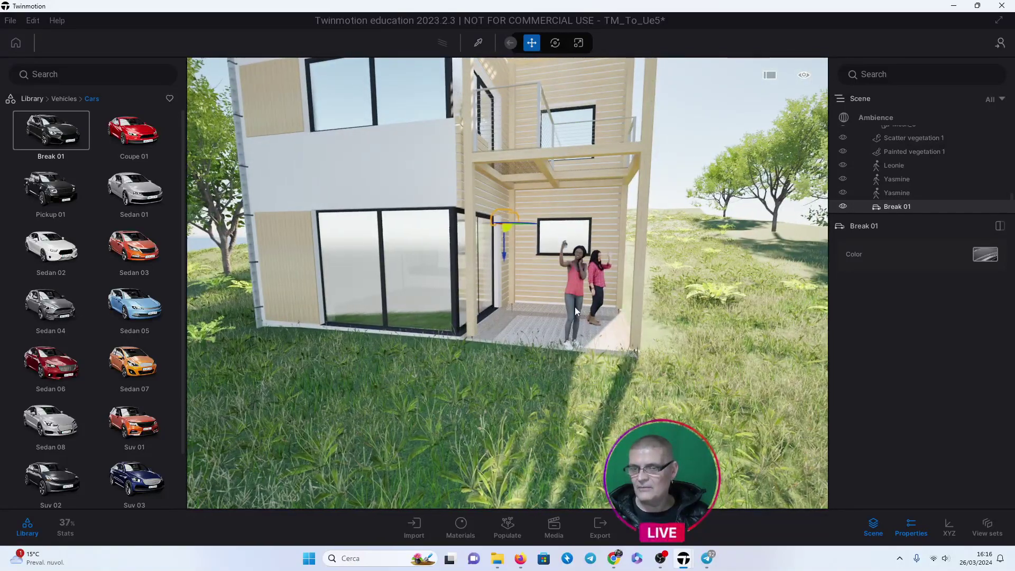
{"action": "scroll", "coordinate": [573, 297], "scroll_direction": "down", "scroll_amount": 5}
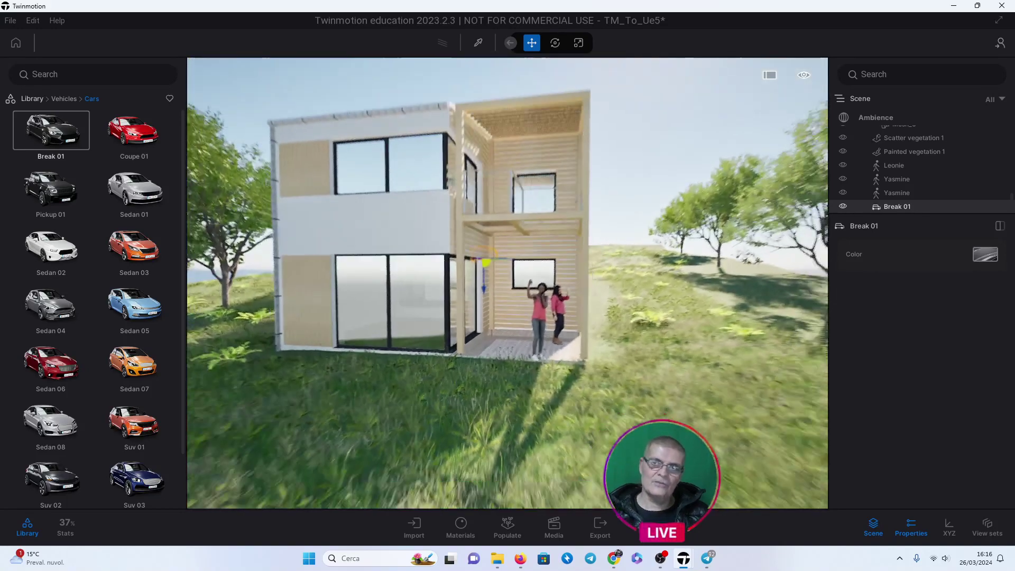
{"action": "left_click_drag", "start_coordinate": [297, 282], "coordinate": [325, 282]}
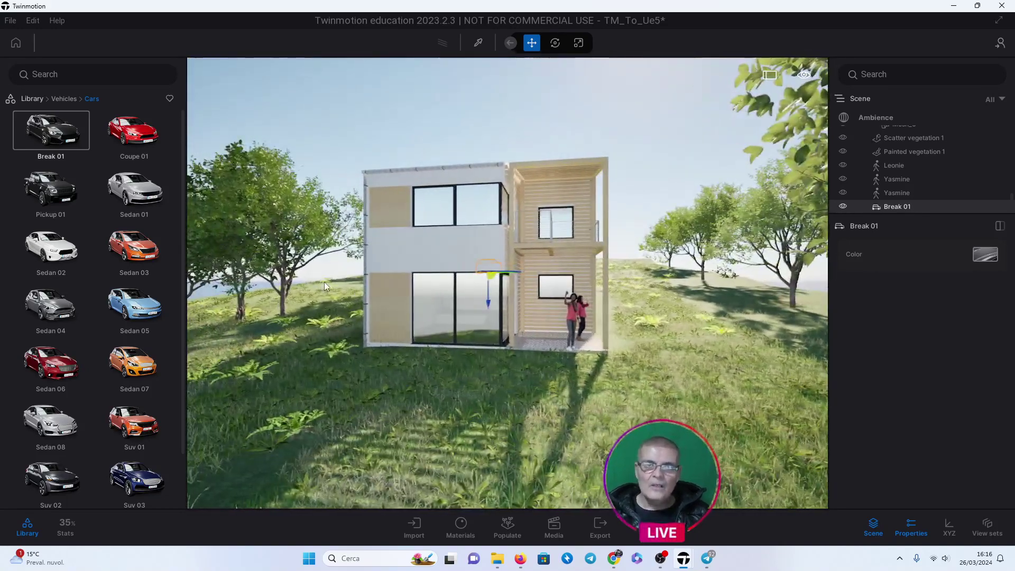
Choose File > Export to Datasmith file > Optimized to bring up the .udatasmith save dialog.
{"action": "left_click", "coordinate": [10, 23]}
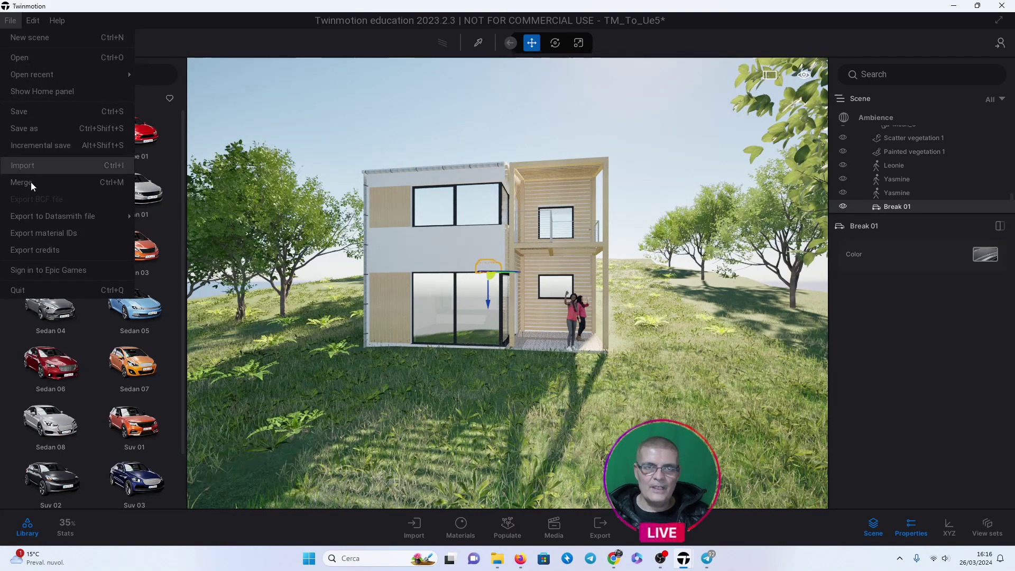
{"action": "mouse_move", "coordinate": [33, 215]}
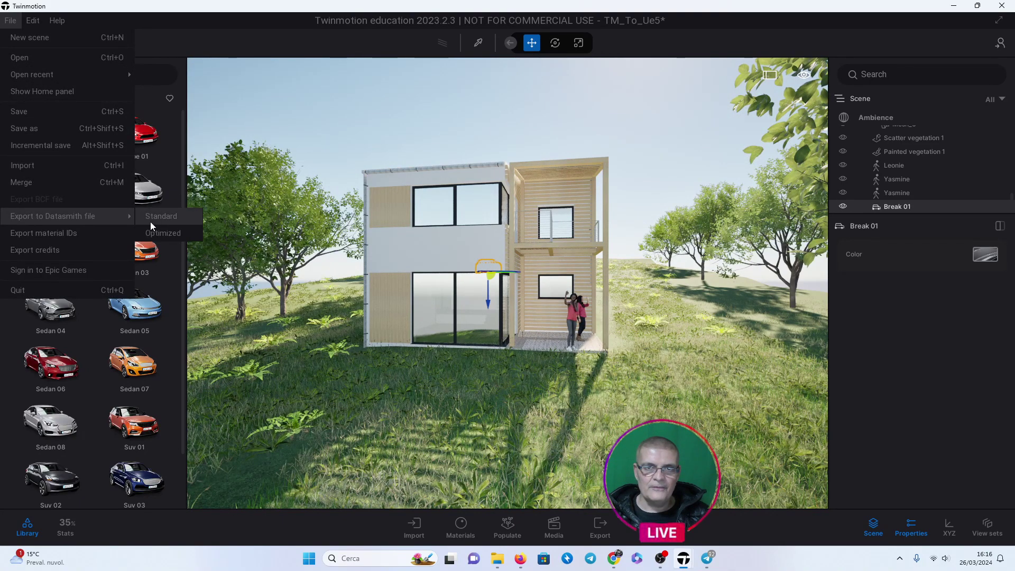
{"action": "mouse_move", "coordinate": [139, 215]}
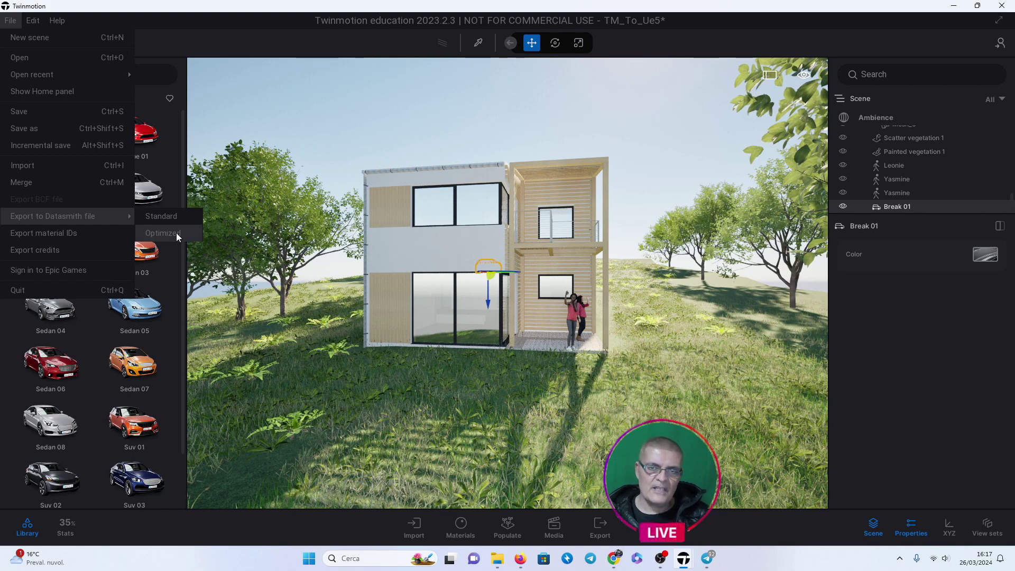
{"action": "left_click", "coordinate": [175, 218]}
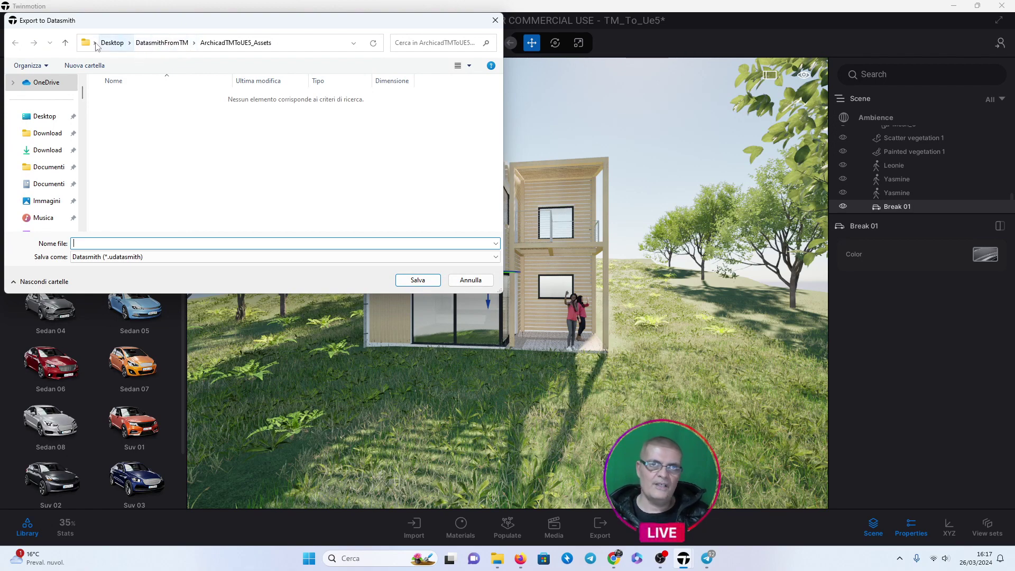
Create a Data folder on the Desktop and save the export there as TutorialTMToUe5.
{"action": "left_click", "coordinate": [112, 43]}
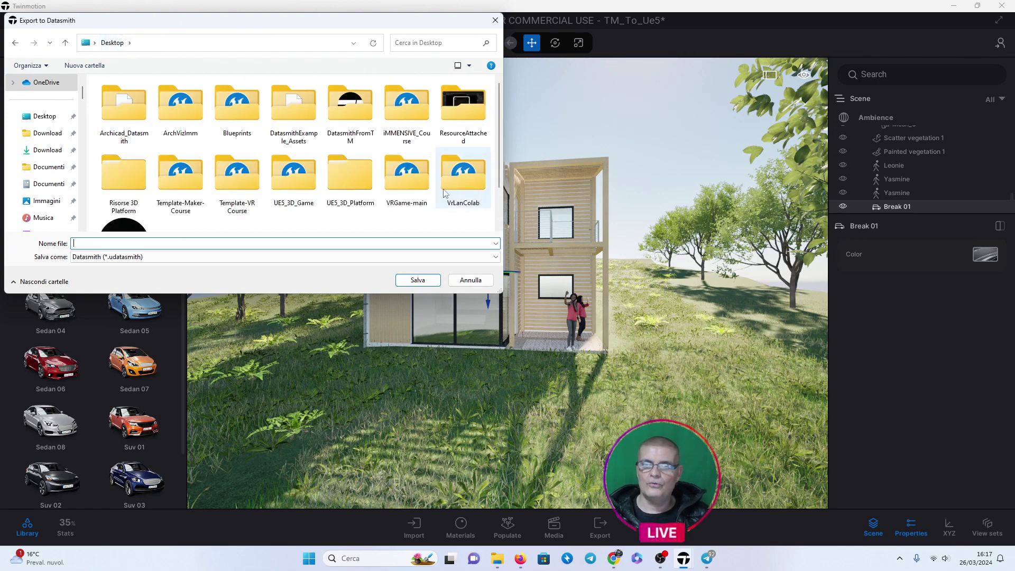
{"action": "right_click", "coordinate": [413, 226]}
{"action": "left_click", "coordinate": [444, 233]}
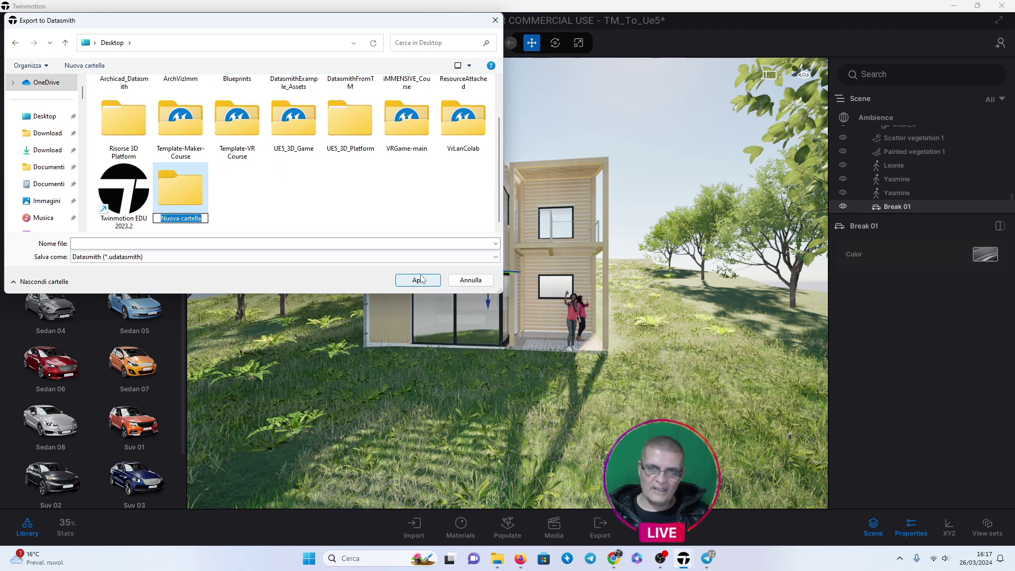
{"action": "type", "text": "Data"}
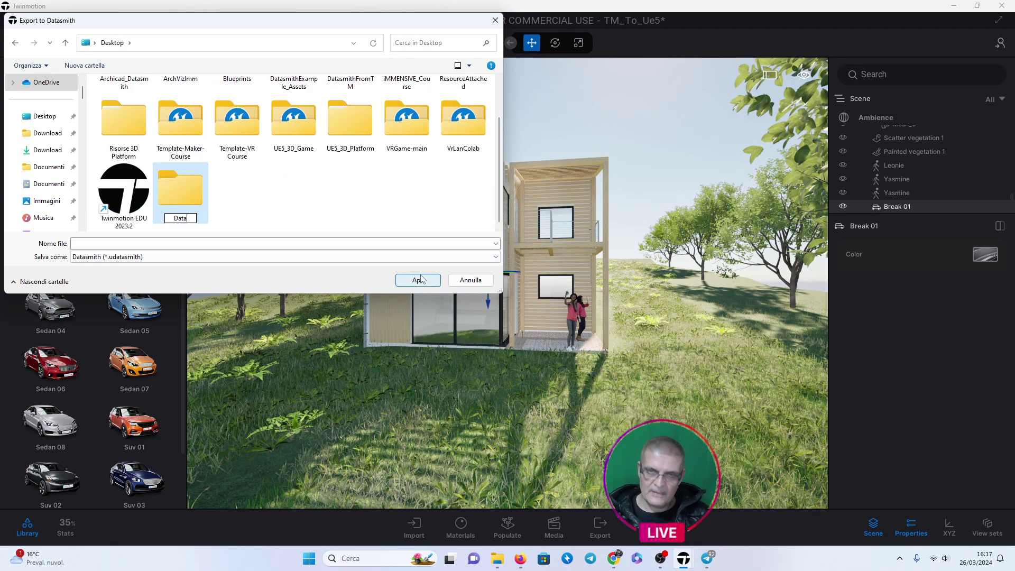
{"action": "key", "text": "Return"}
{"action": "double_click", "coordinate": [185, 198]}
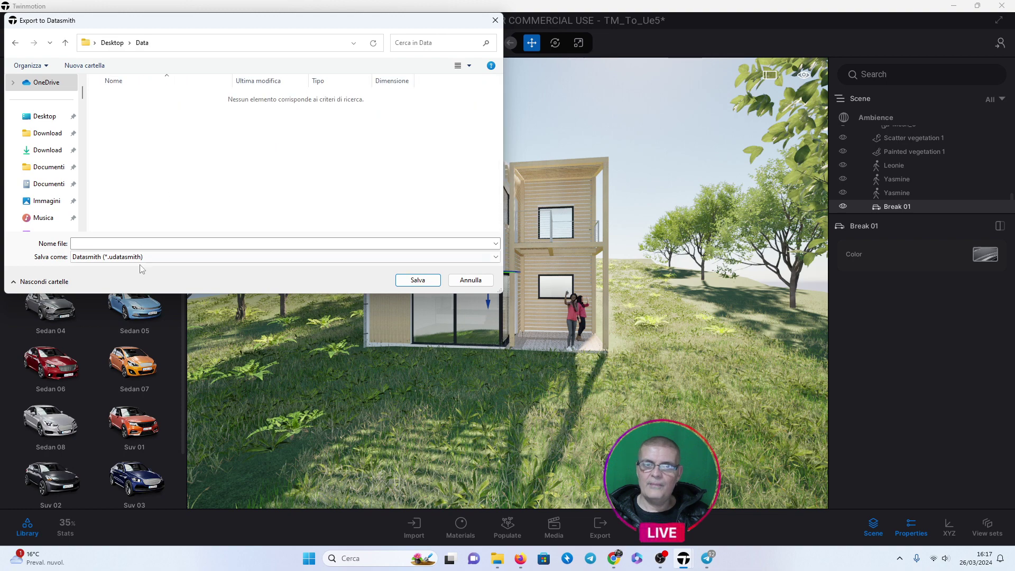
{"action": "left_click", "coordinate": [119, 244]}
{"action": "type", "text": "TutorialTMToUe5"}
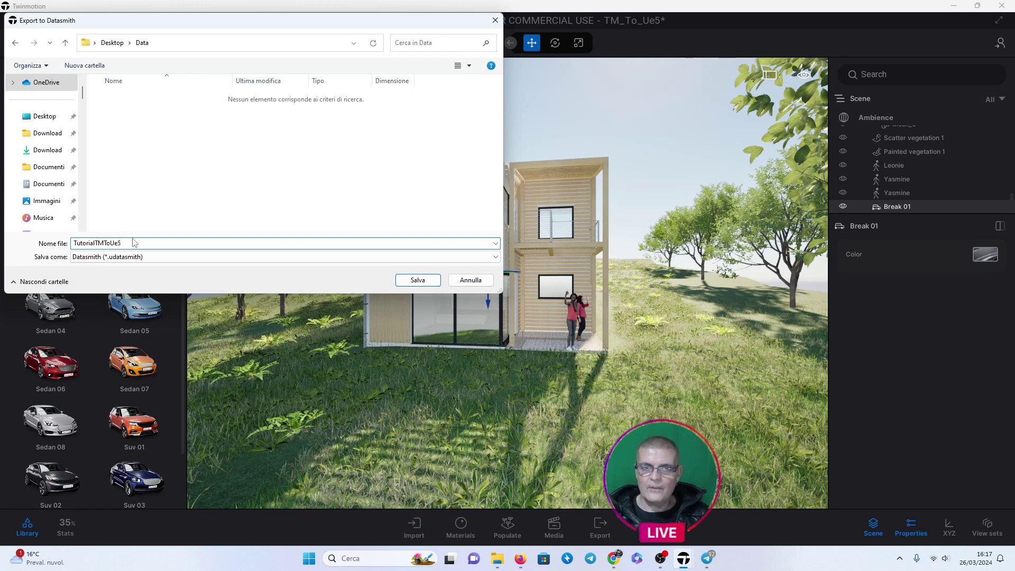
{"action": "left_click", "coordinate": [420, 280]}
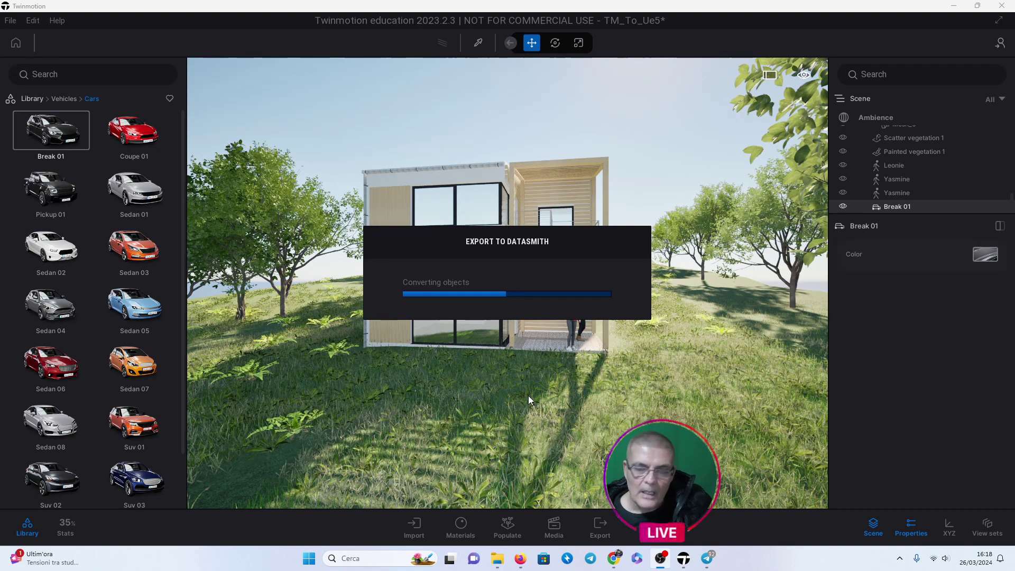
Search 'epic' in the Start menu and launch the Epic Games Launcher.
{"action": "left_click", "coordinate": [310, 559]}
{"action": "type", "text": "e"}
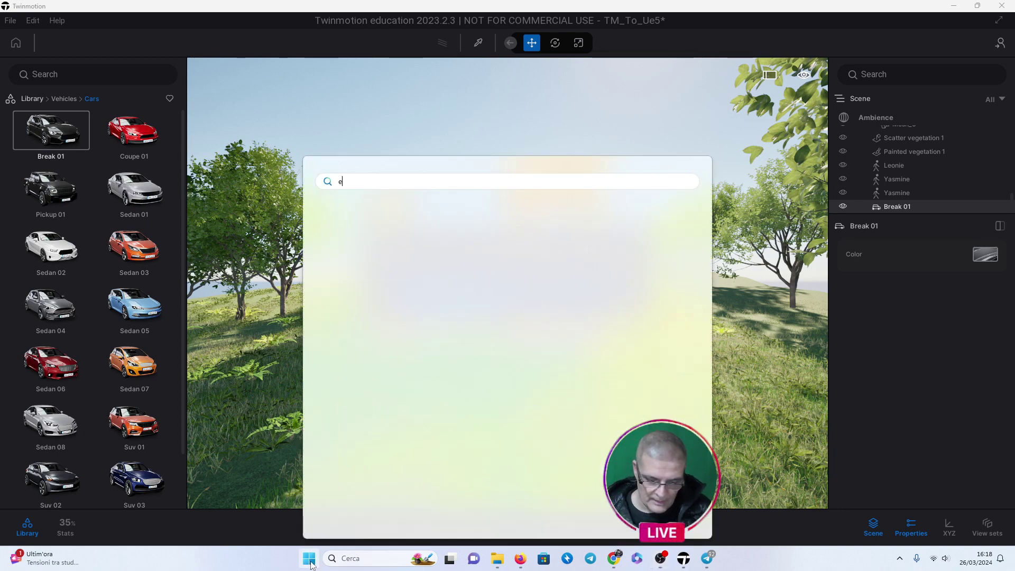
{"action": "type", "text": "pic"}
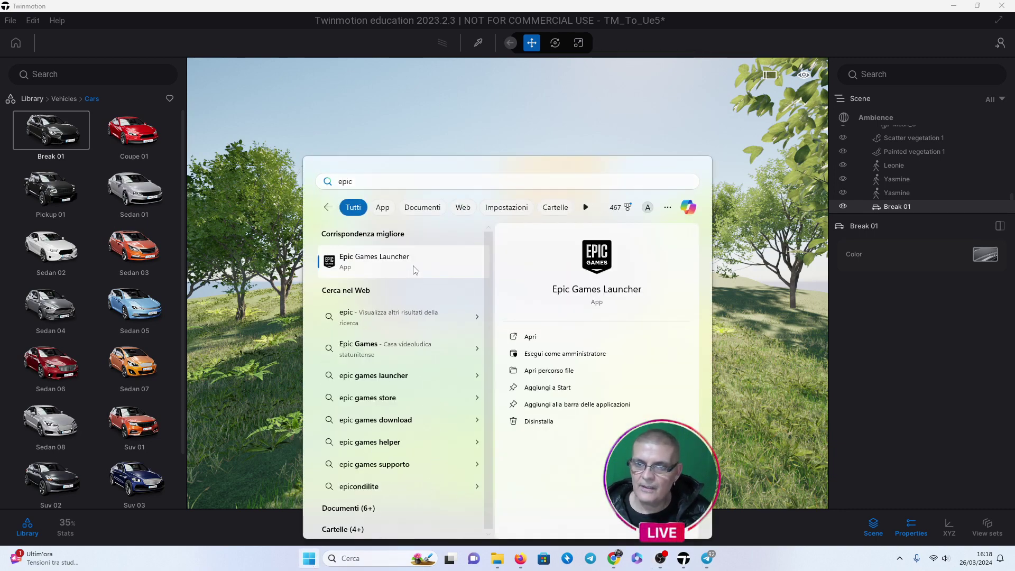
{"action": "left_click", "coordinate": [414, 265]}
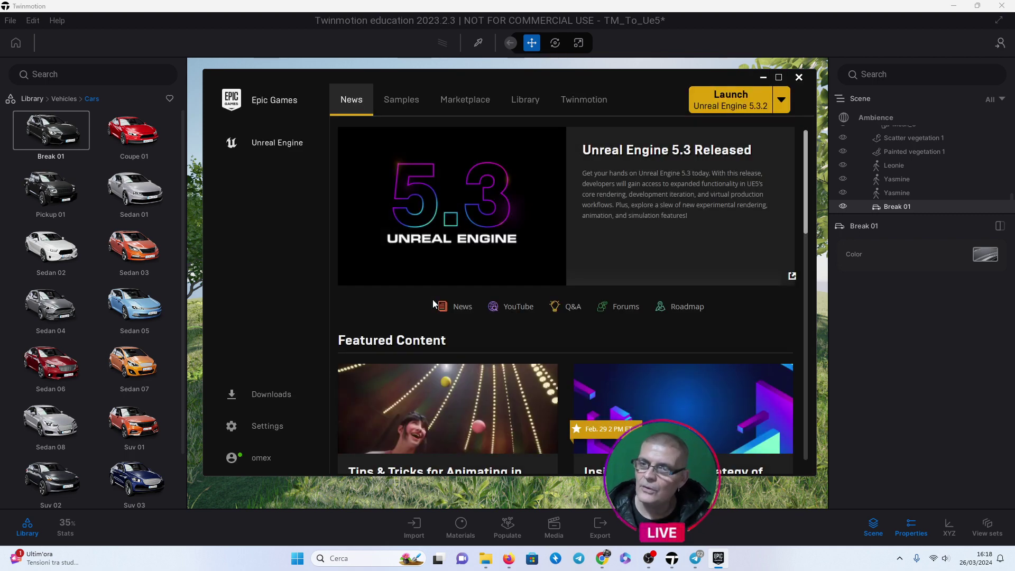
In the launcher Library, add then remove a 5.2.1 engine slot and launch Unreal Engine 5.3.2.
{"action": "left_click", "coordinate": [526, 107]}
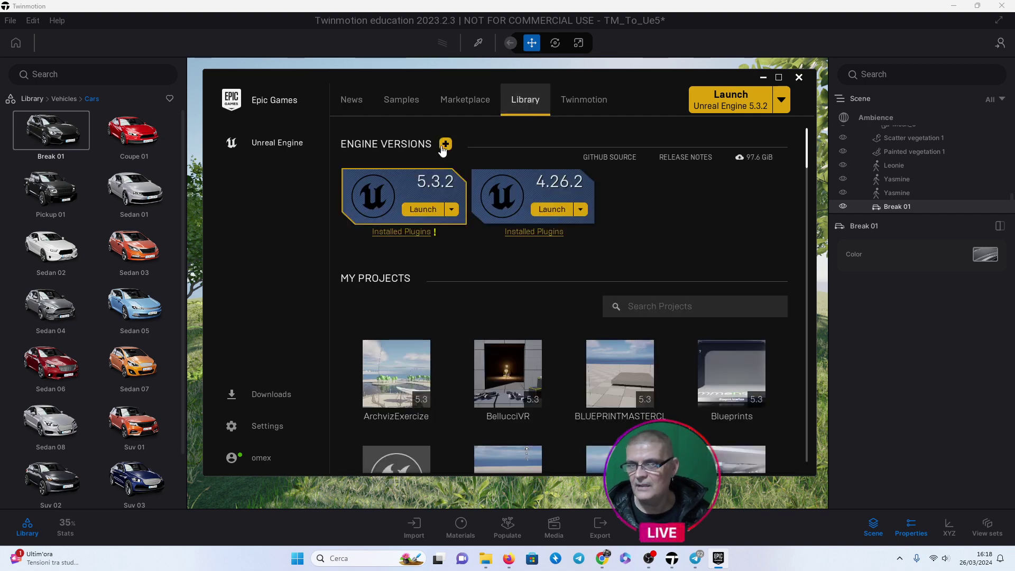
{"action": "left_click", "coordinate": [446, 143]}
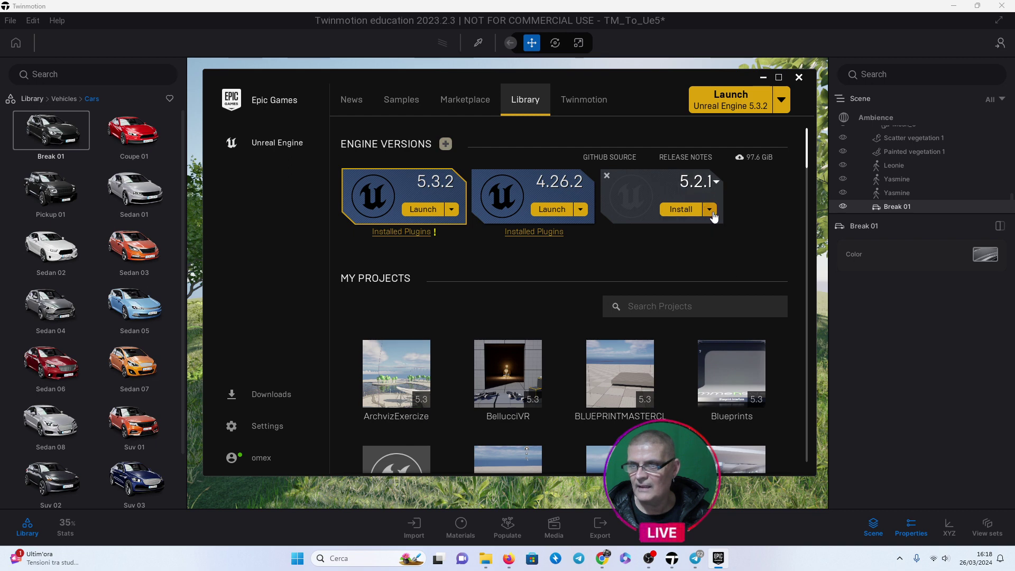
{"action": "left_click", "coordinate": [699, 184]}
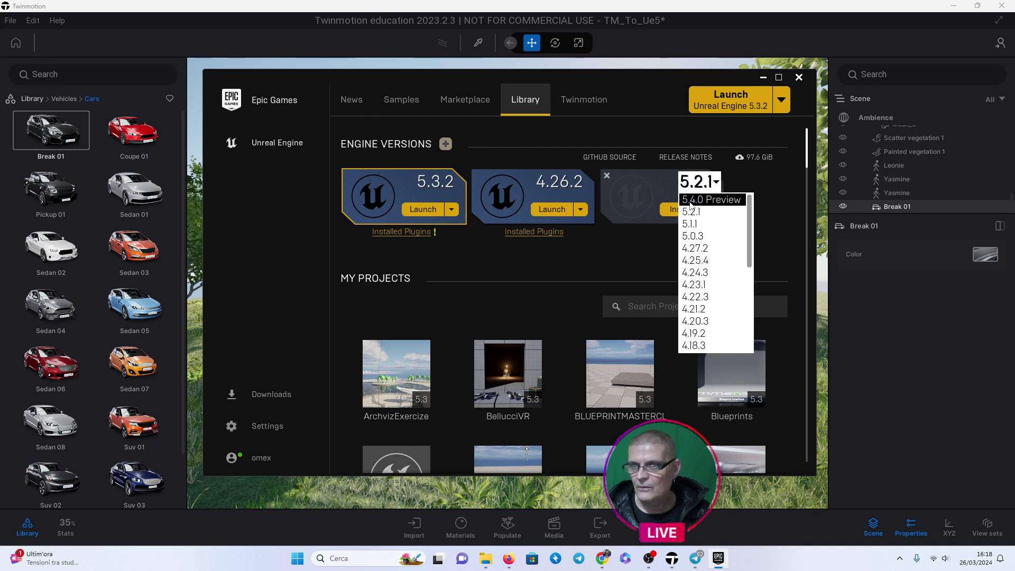
{"action": "left_click", "coordinate": [616, 244]}
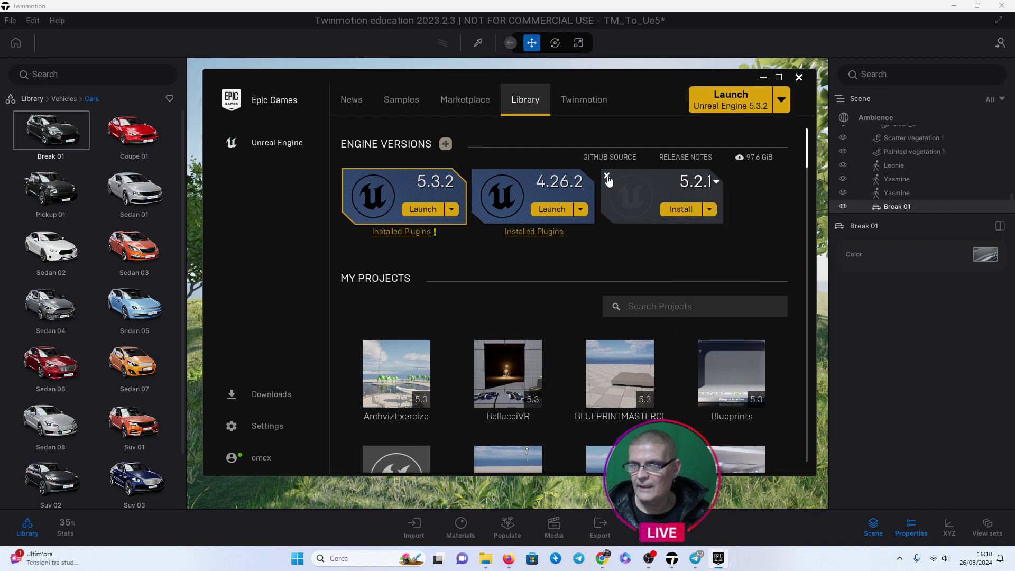
{"action": "left_click", "coordinate": [607, 177]}
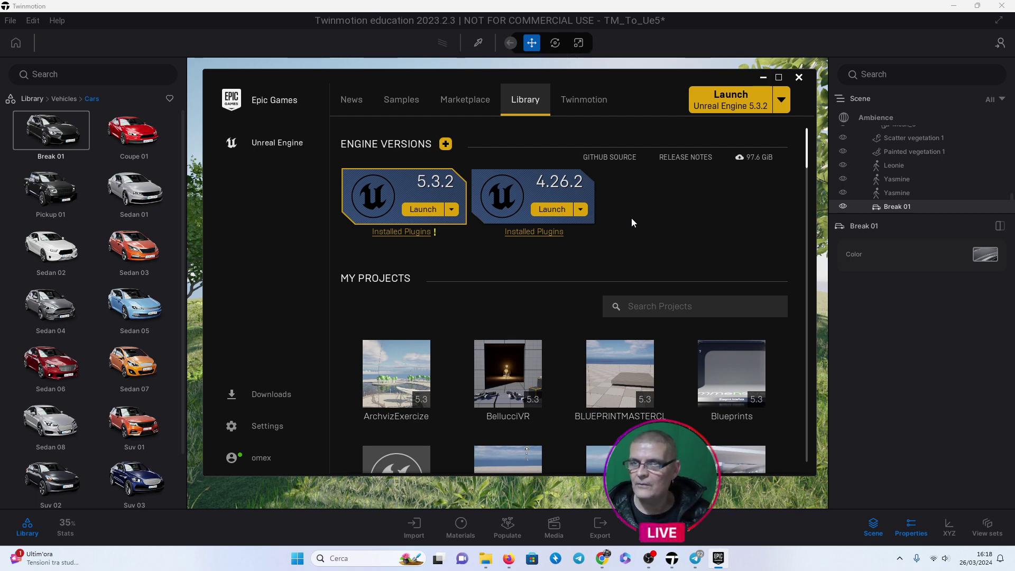
{"action": "mouse_move", "coordinate": [615, 87]}
{"action": "left_mouse_down"}
{"action": "mouse_move", "coordinate": [600, 67]}
{"action": "mouse_move", "coordinate": [618, 77]}
{"action": "left_mouse_up"}
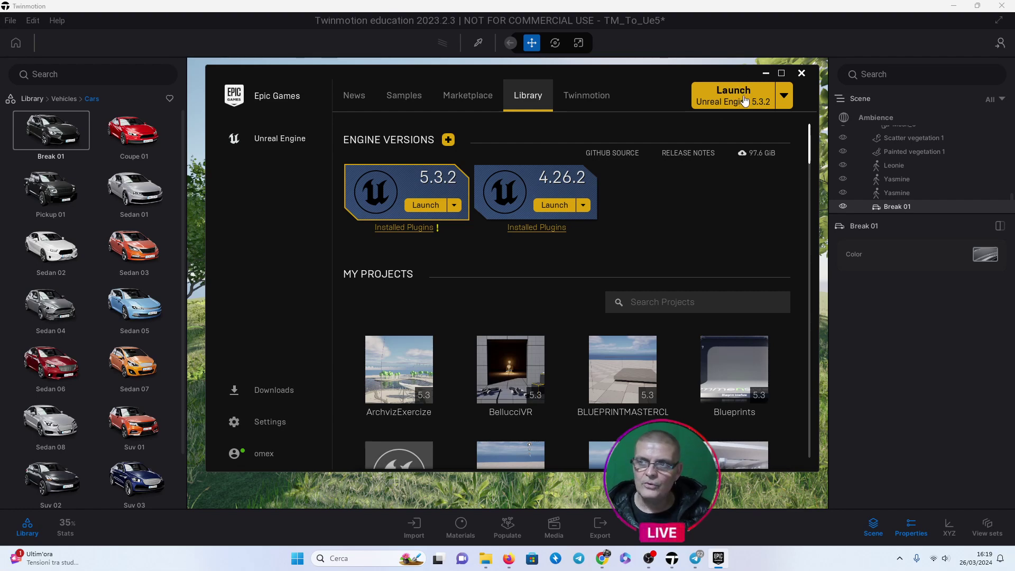
{"action": "left_click", "coordinate": [743, 98]}
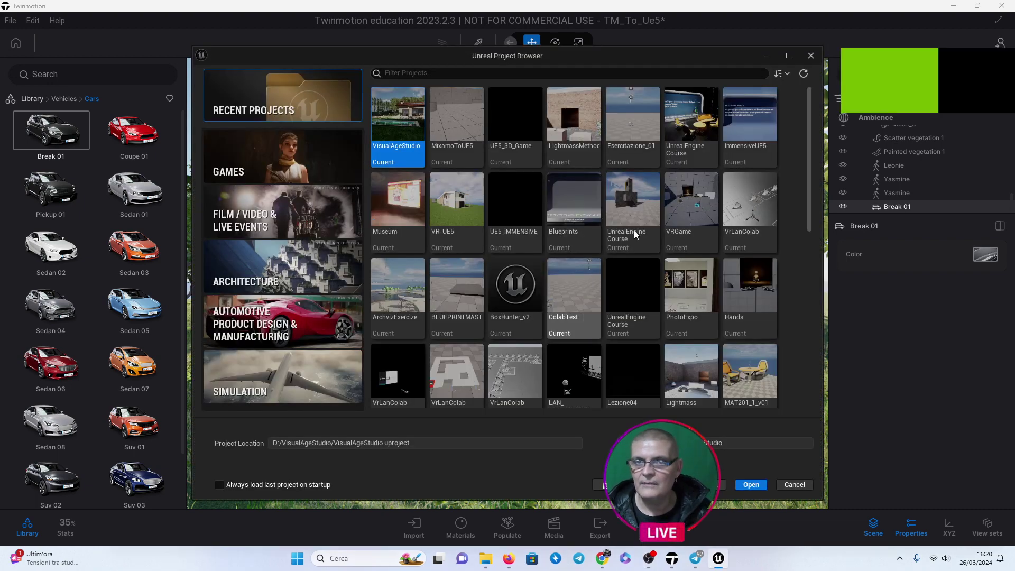
Create a Blank game project named TMToData in D:\ with Raytracing enabled.
{"action": "left_click", "coordinate": [249, 155]}
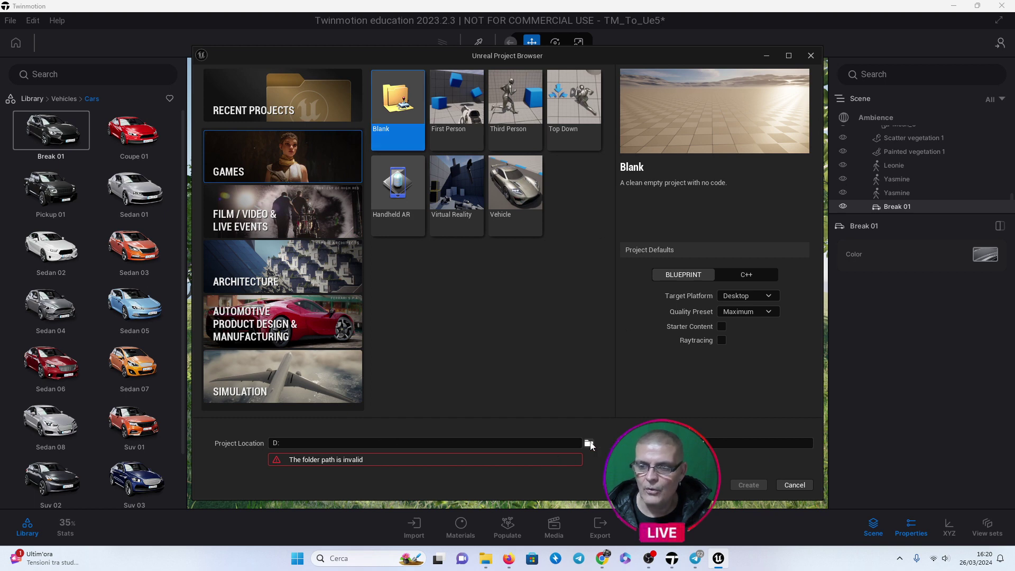
{"action": "left_click", "coordinate": [589, 443]}
{"action": "left_click", "coordinate": [471, 282]}
{"action": "left_click", "coordinate": [727, 443]}
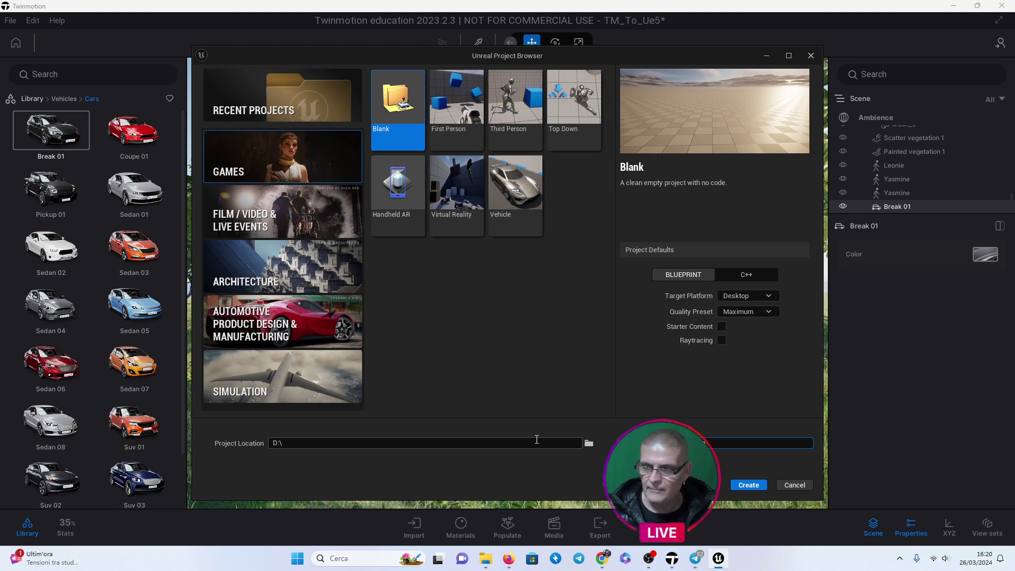
{"action": "left_click", "coordinate": [751, 487]}
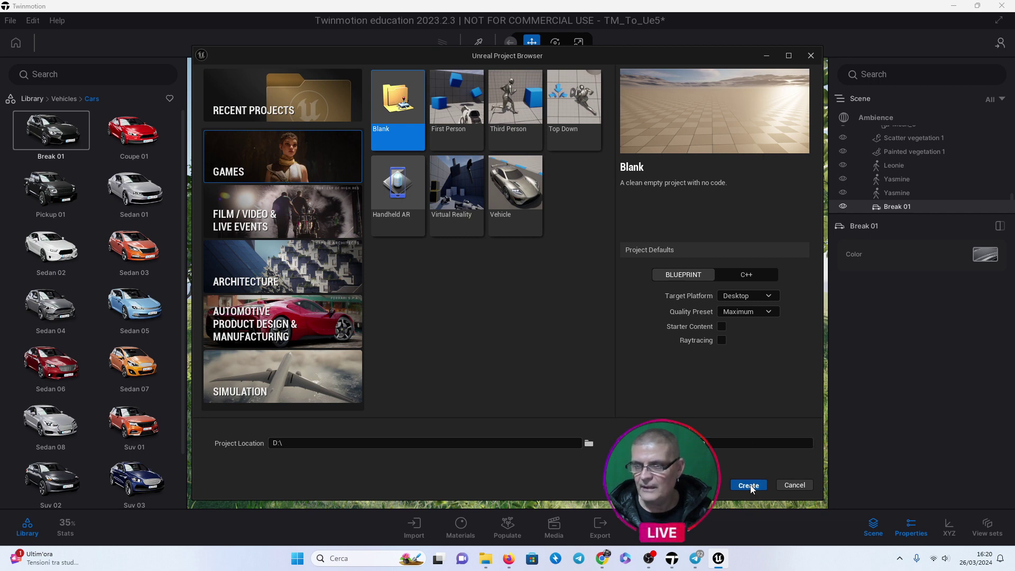
{"action": "left_click", "coordinate": [722, 340]}
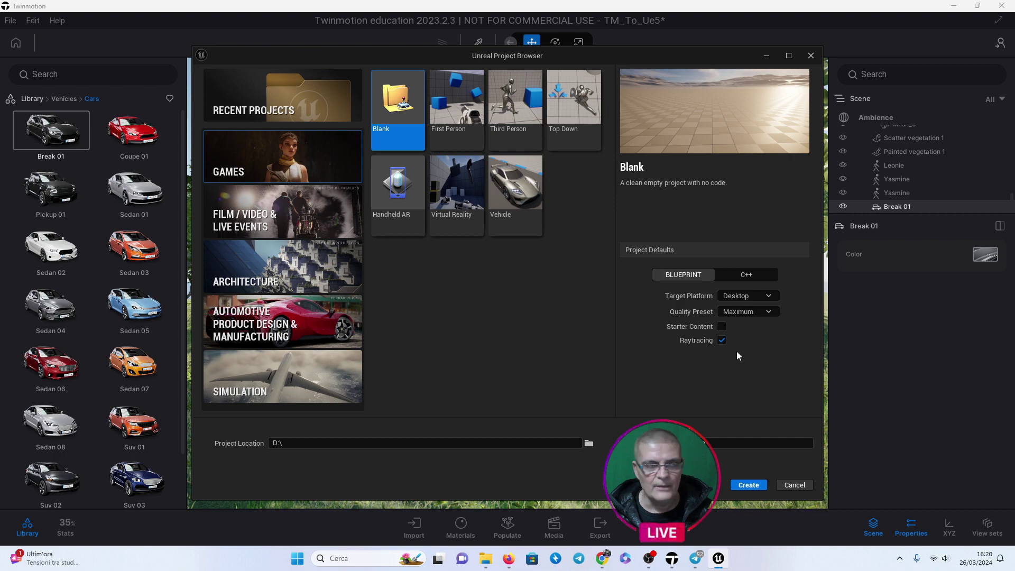
{"action": "left_click", "coordinate": [749, 485]}
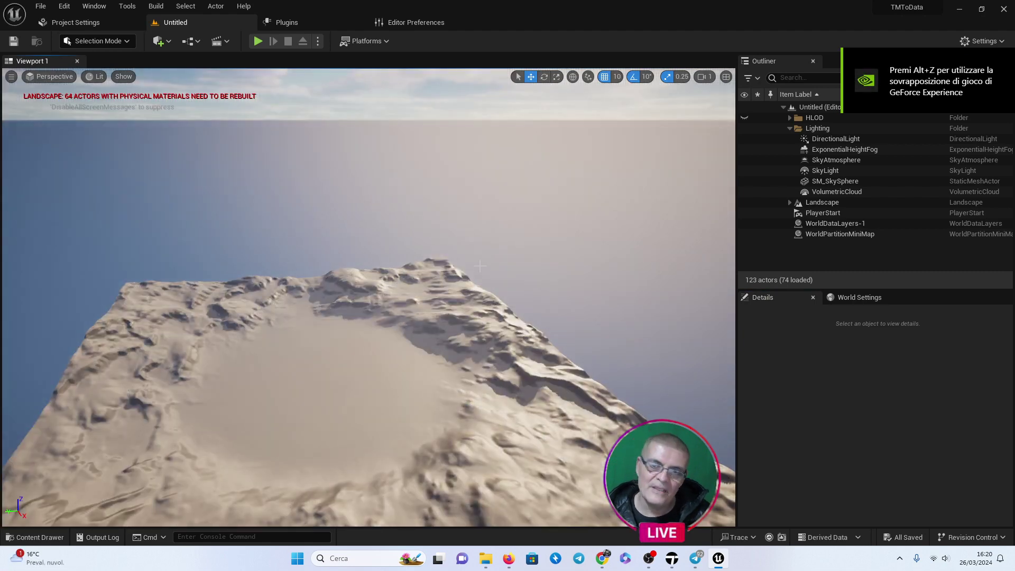
{"action": "right_click_drag", "start_coordinate": [594, 299], "coordinate": [594, 298]}
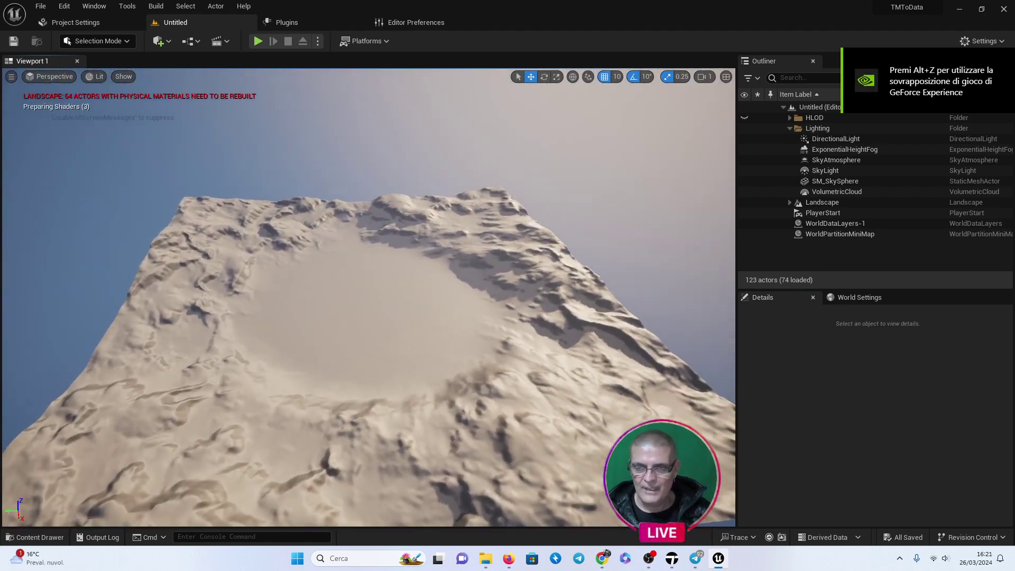
{"action": "right_click_drag", "start_coordinate": [380, 238], "coordinate": [380, 238]}
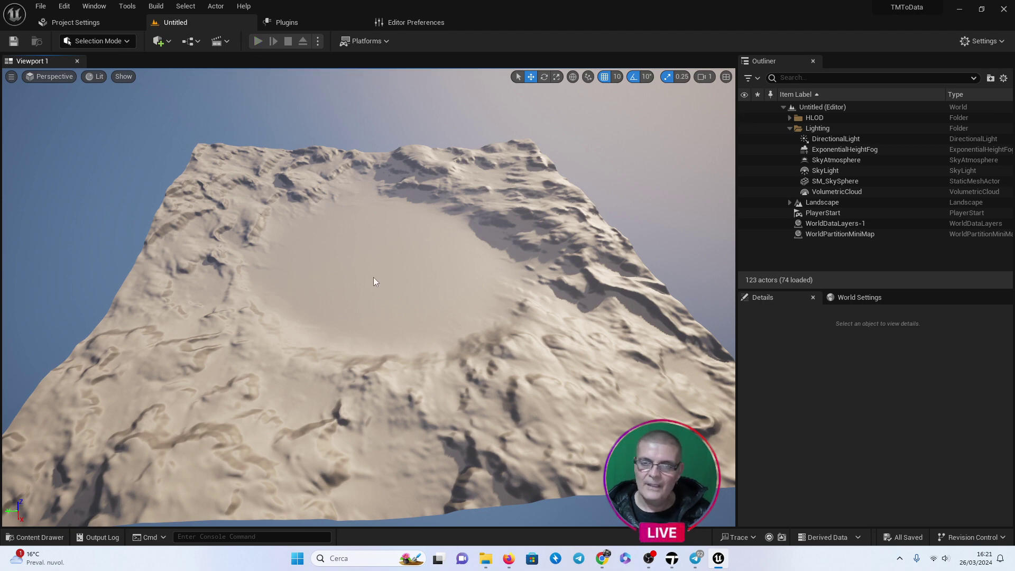
{"action": "key", "text": "alt+p"}
{"action": "key", "text": "Escape"}
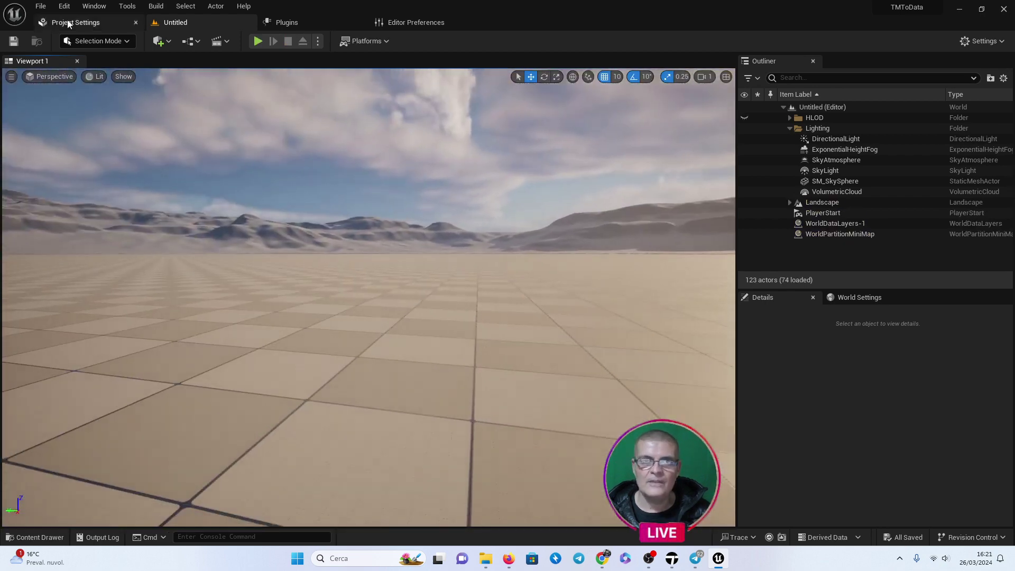
Create an Empty Level via File > New Level and bring up Save Level As.
{"action": "left_click", "coordinate": [41, 6]}
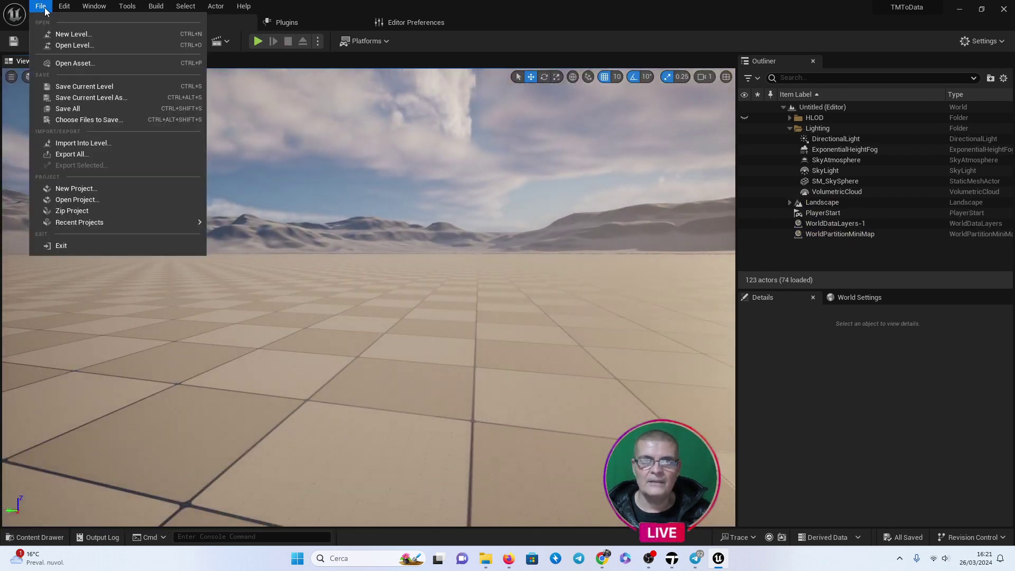
{"action": "left_click", "coordinate": [58, 32]}
{"action": "double_click", "coordinate": [576, 211]}
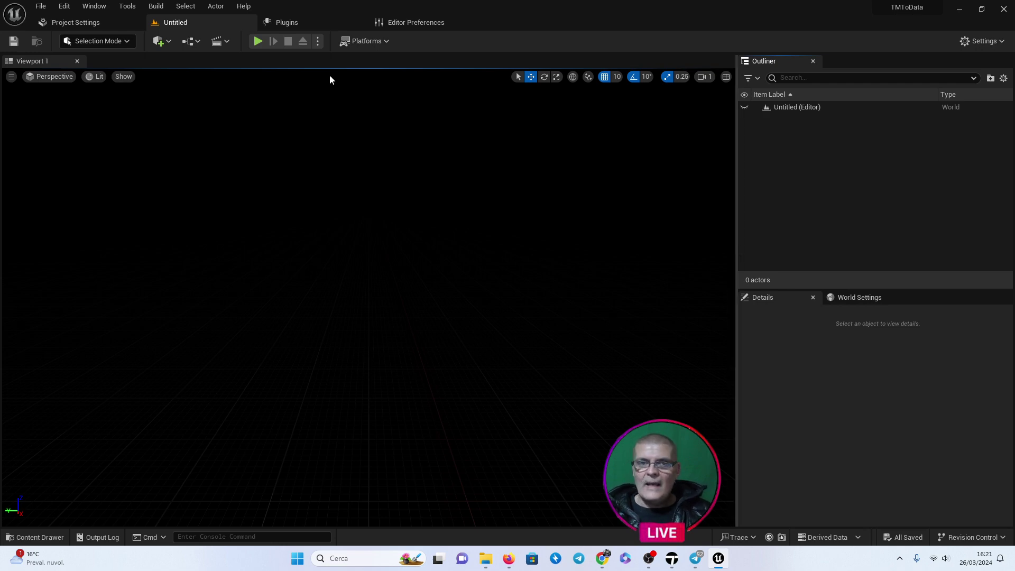
{"action": "left_click", "coordinate": [13, 41]}
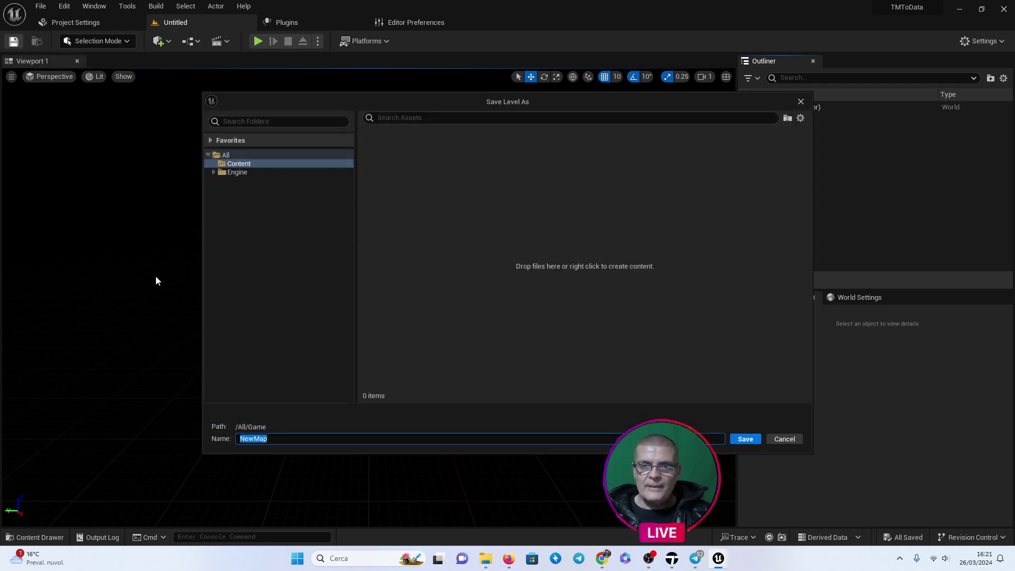
Create a TmToUE5 folder under Content with a Levels subfolder inside it.
{"action": "right_click", "coordinate": [244, 165]}
{"action": "left_click", "coordinate": [274, 184]}
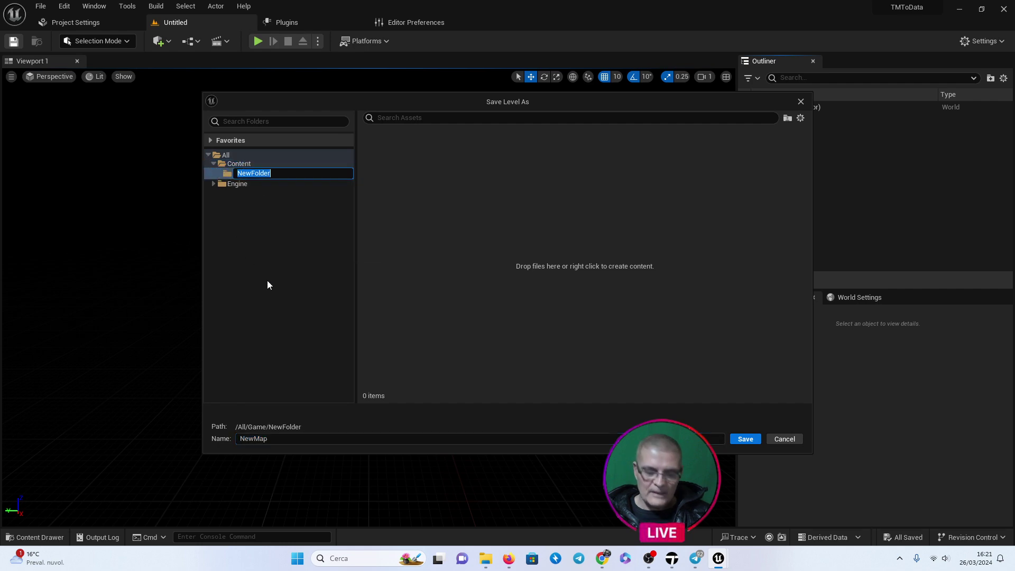
{"action": "type", "text": "TmT"}
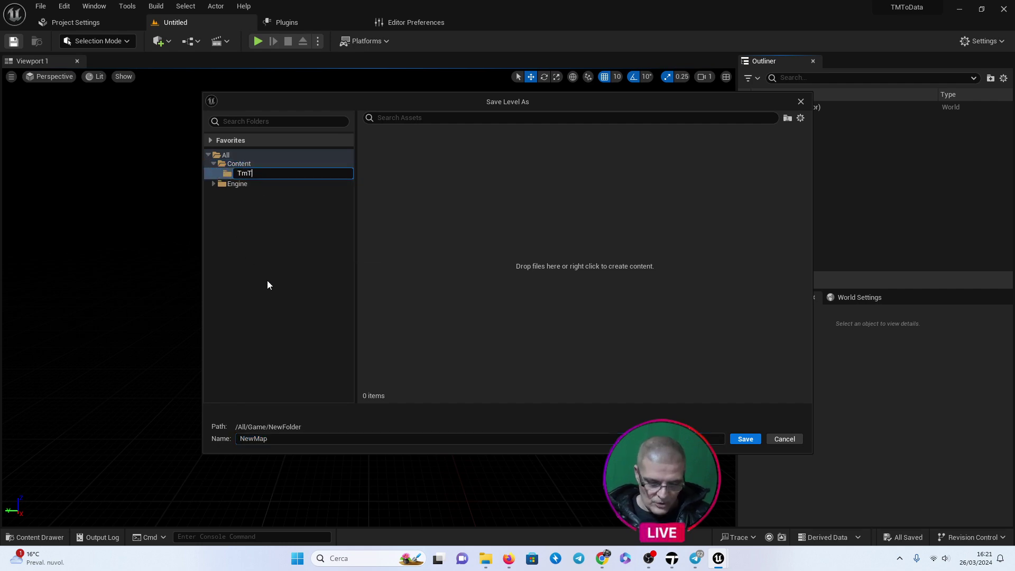
{"action": "type", "text": "oUE"}
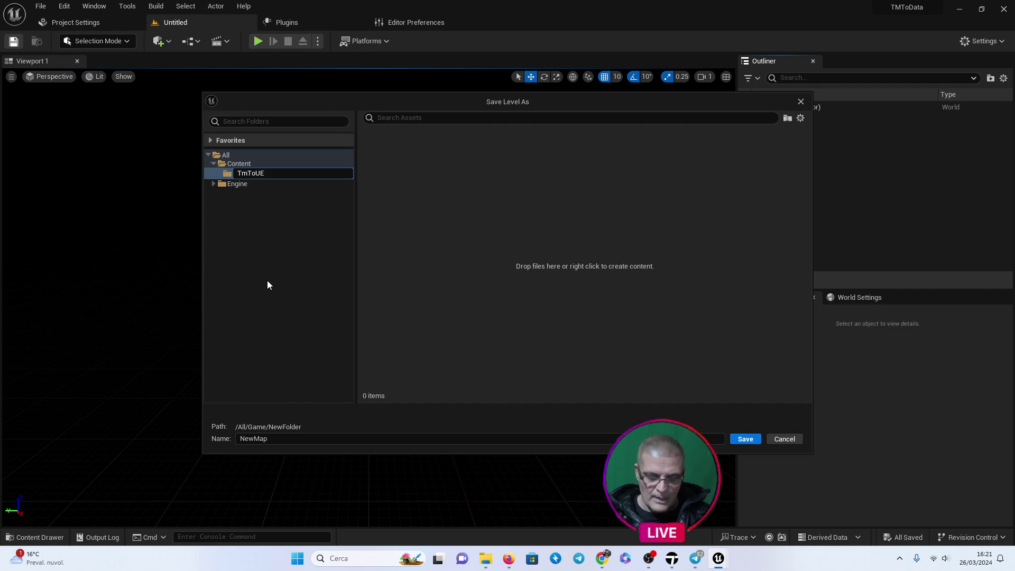
{"action": "type", "text": "5"}
{"action": "key", "text": "Return"}
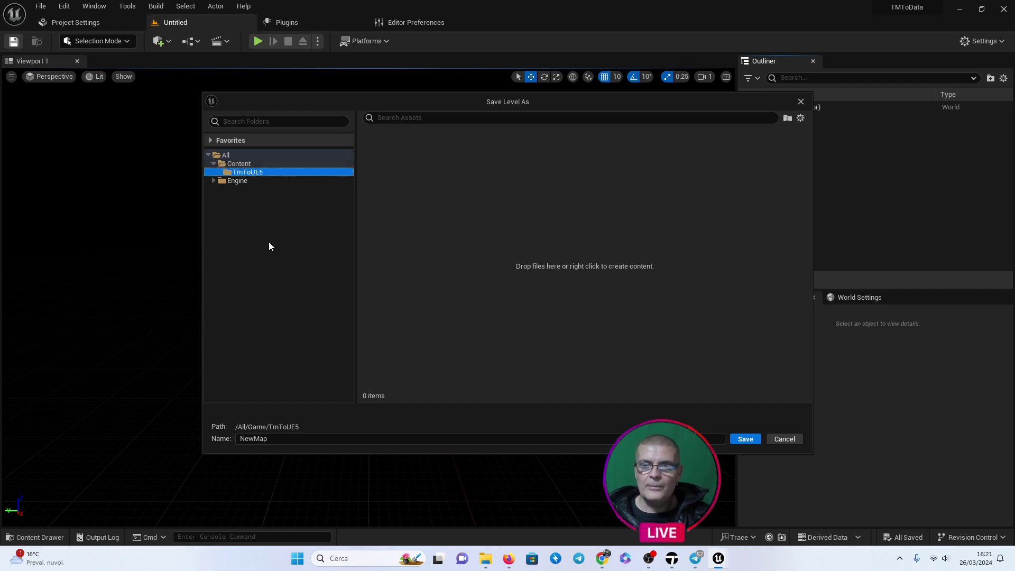
{"action": "right_click", "coordinate": [268, 171]}
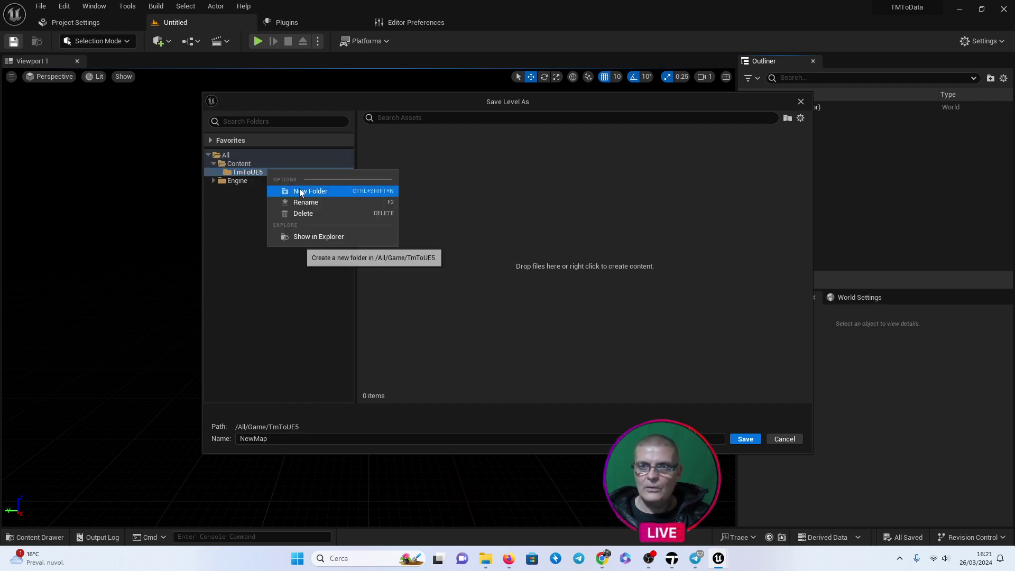
{"action": "left_click", "coordinate": [300, 189]}
{"action": "type", "text": "Le"}
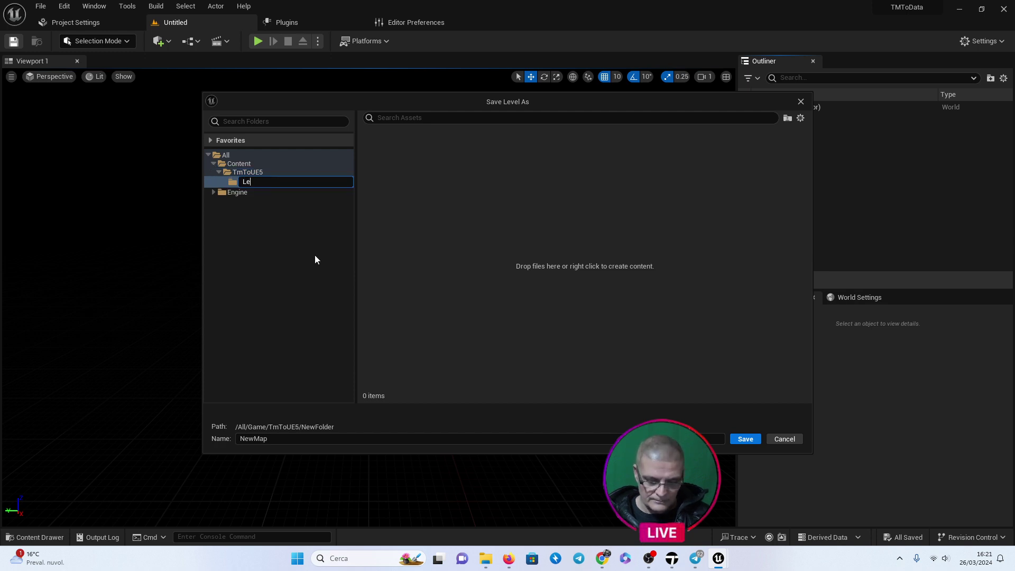
{"action": "type", "text": "vels"}
{"action": "key", "text": "Return"}
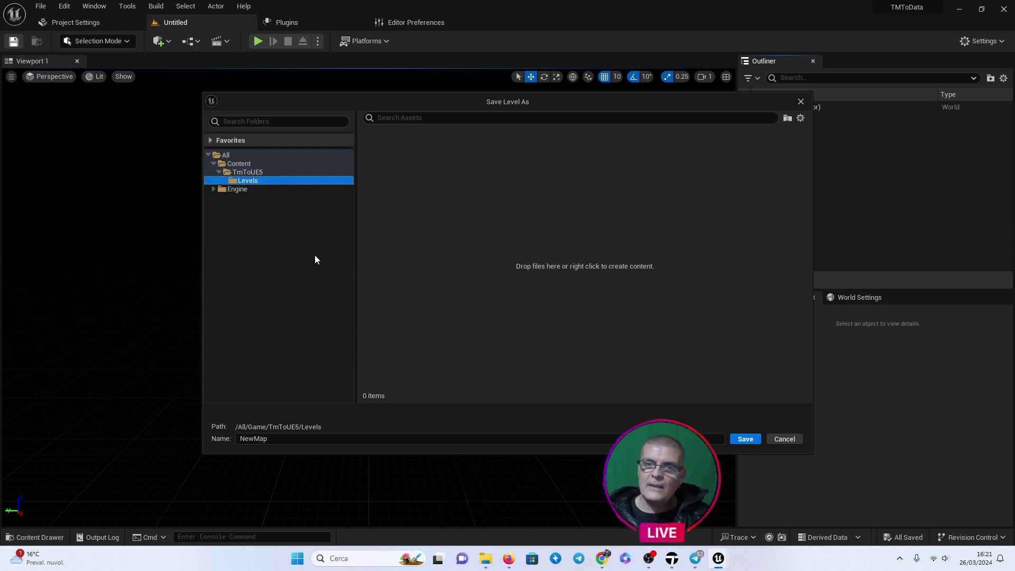
Save the empty level as Start-map in the Levels folder.
{"action": "left_click", "coordinate": [271, 442]}
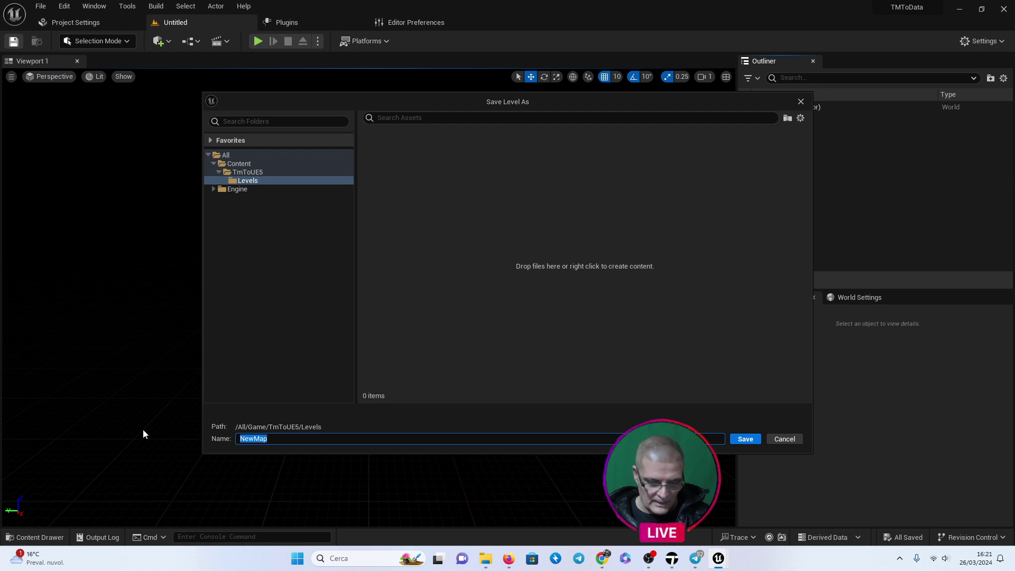
{"action": "type", "text": "Start-"}
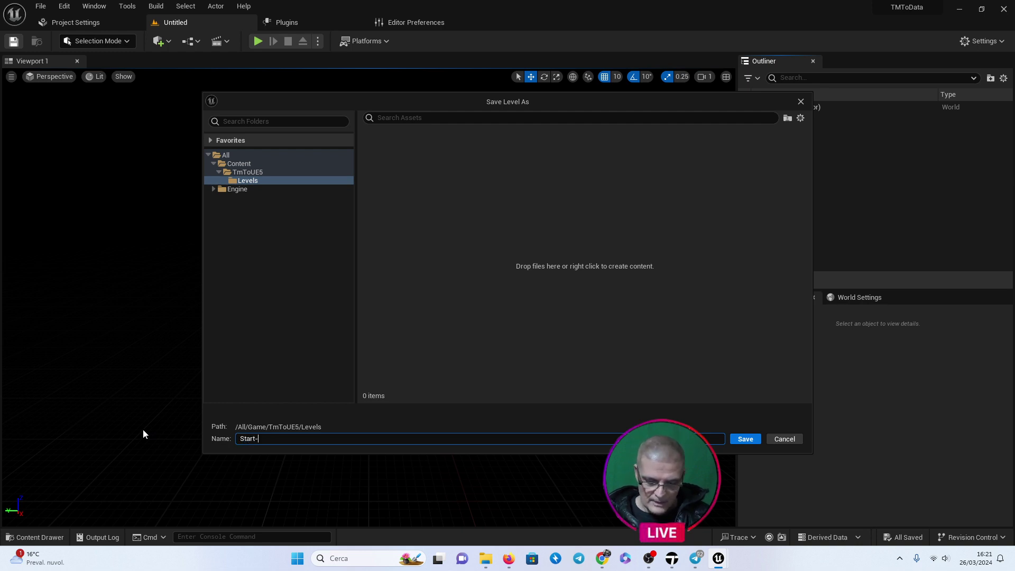
{"action": "type", "text": "map"}
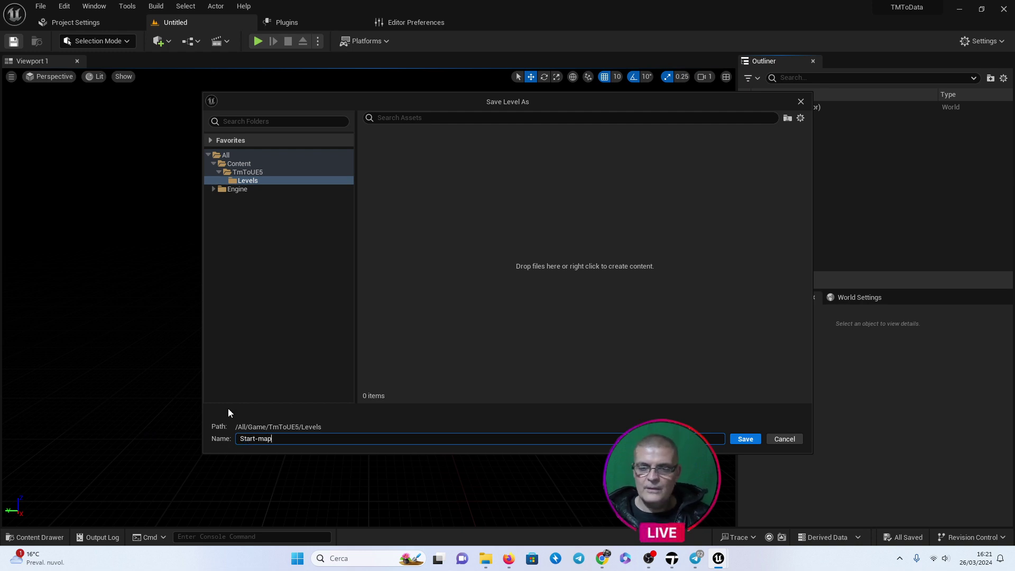
{"action": "left_click", "coordinate": [736, 437]}
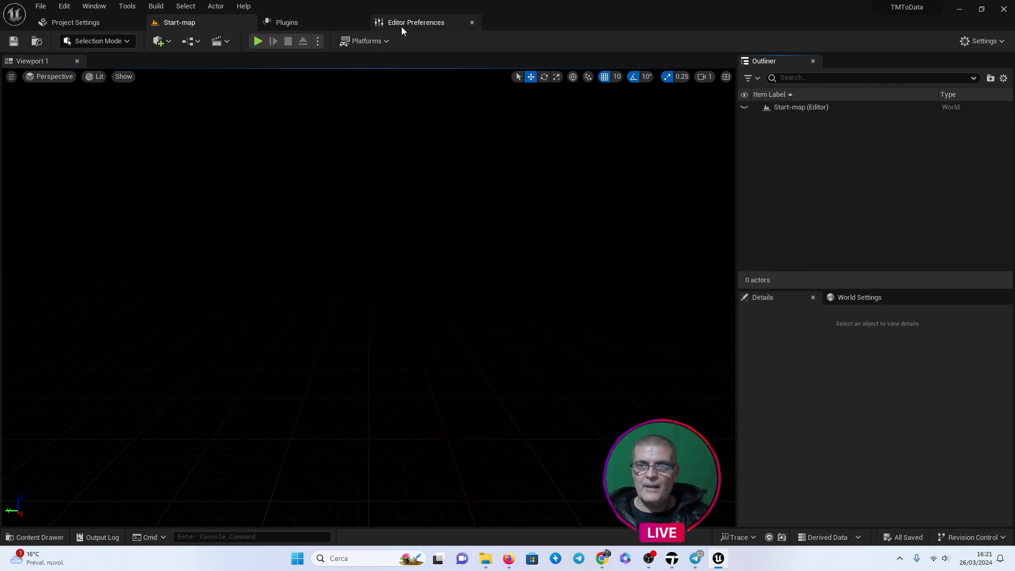
Set Editor Startup Map to Start-map under Project Settings > Maps & Modes, then view all plugins.
{"action": "left_click", "coordinate": [96, 26]}
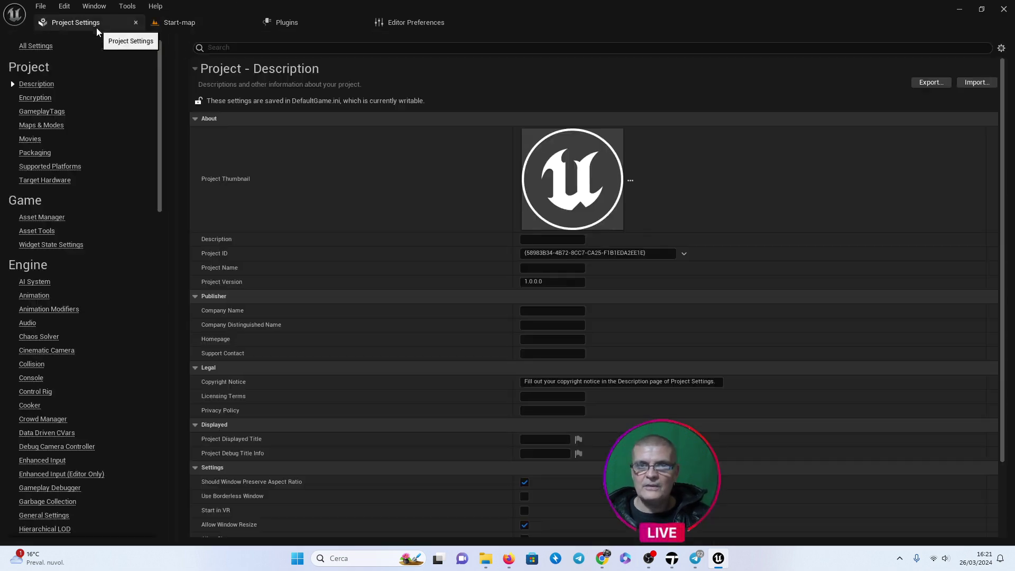
{"action": "left_click", "coordinate": [27, 125]}
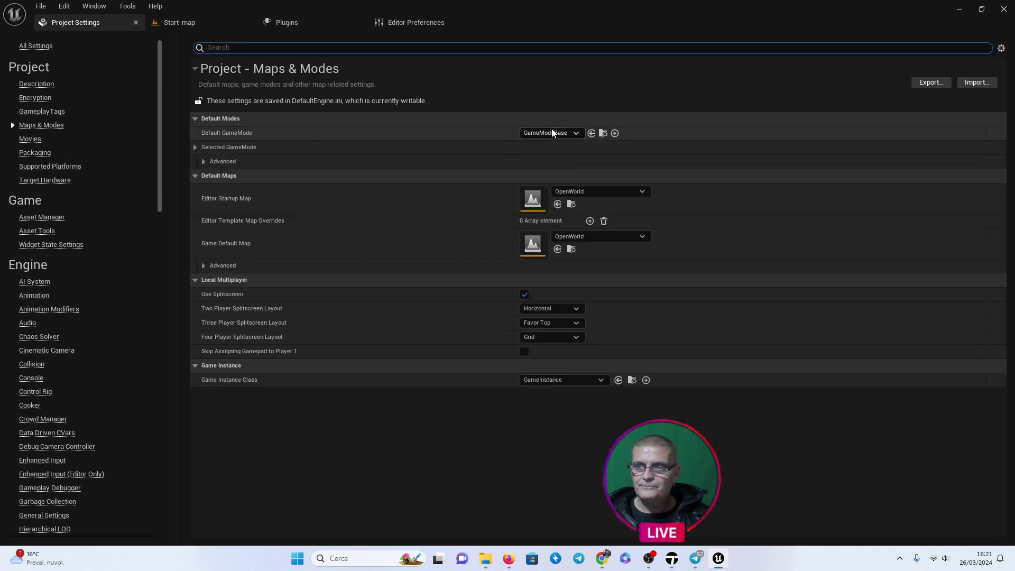
{"action": "left_click", "coordinate": [612, 190]}
{"action": "scroll", "coordinate": [706, 352], "scroll_direction": "down", "scroll_amount": 3}
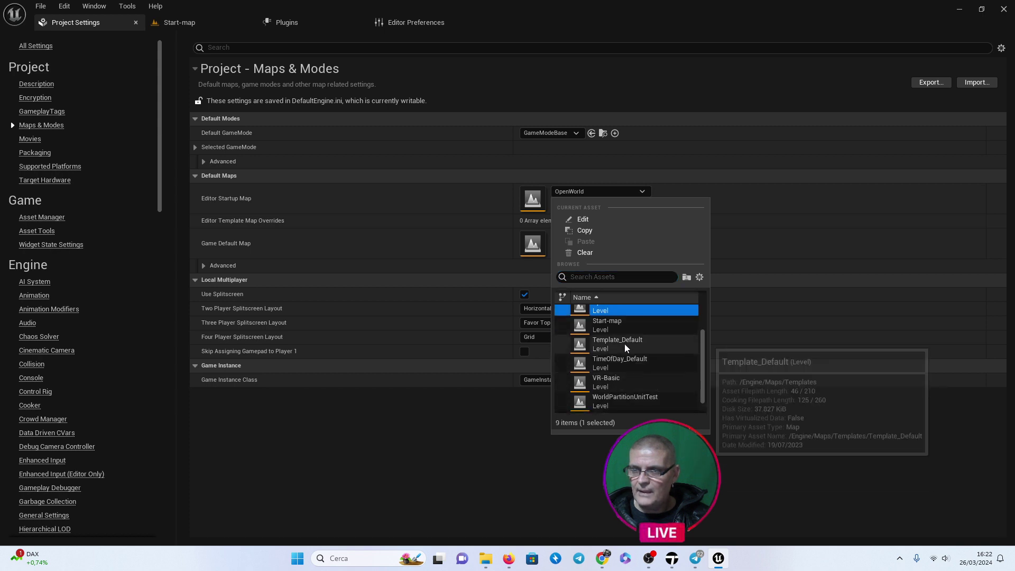
{"action": "left_click", "coordinate": [605, 324]}
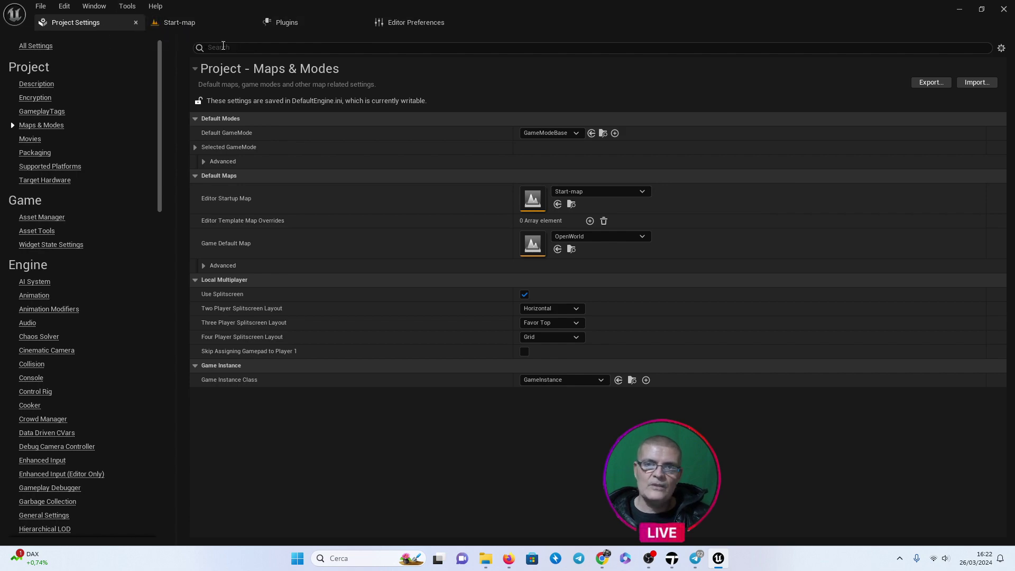
{"action": "left_click", "coordinate": [297, 22]}
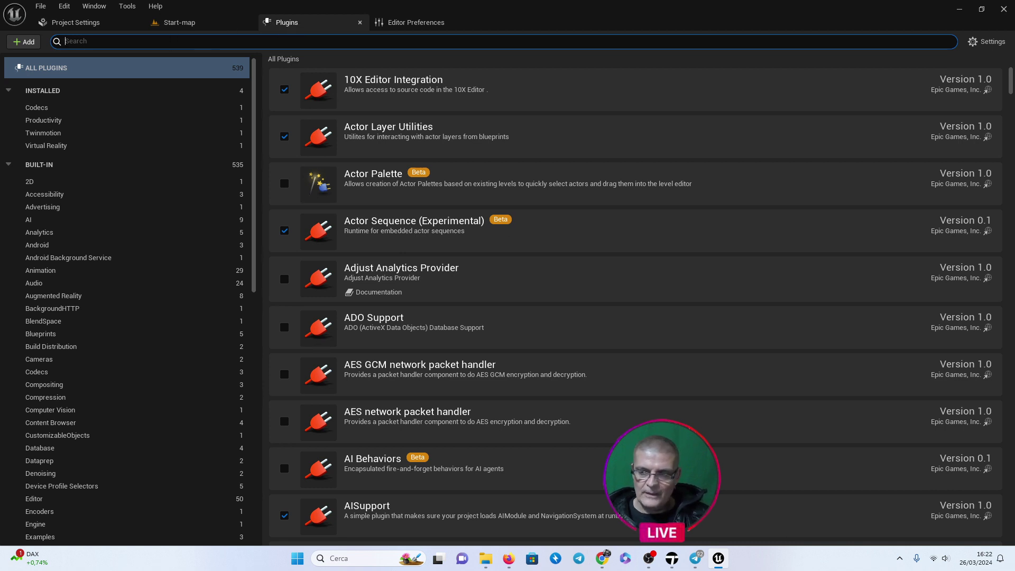
Launch the Epic Games Launcher from Windows search by typing 'epic'.
{"action": "left_click", "coordinate": [332, 559]}
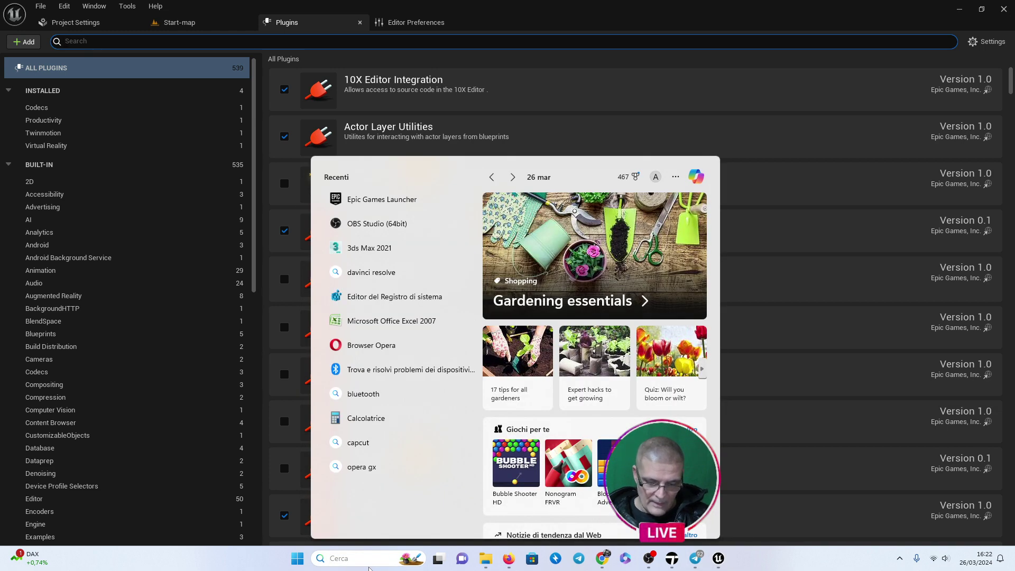
{"action": "type", "text": "epic"}
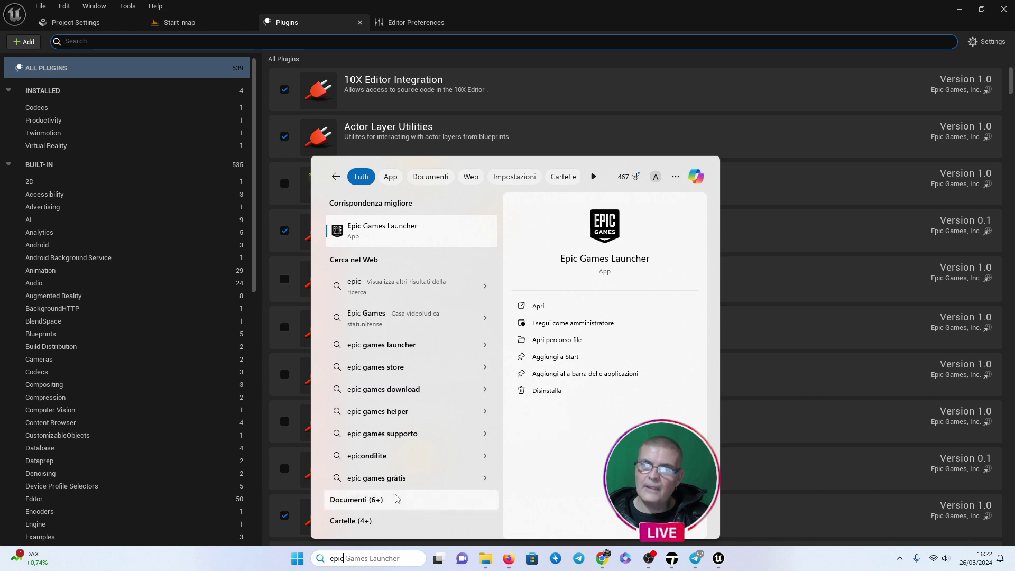
{"action": "left_click", "coordinate": [412, 230]}
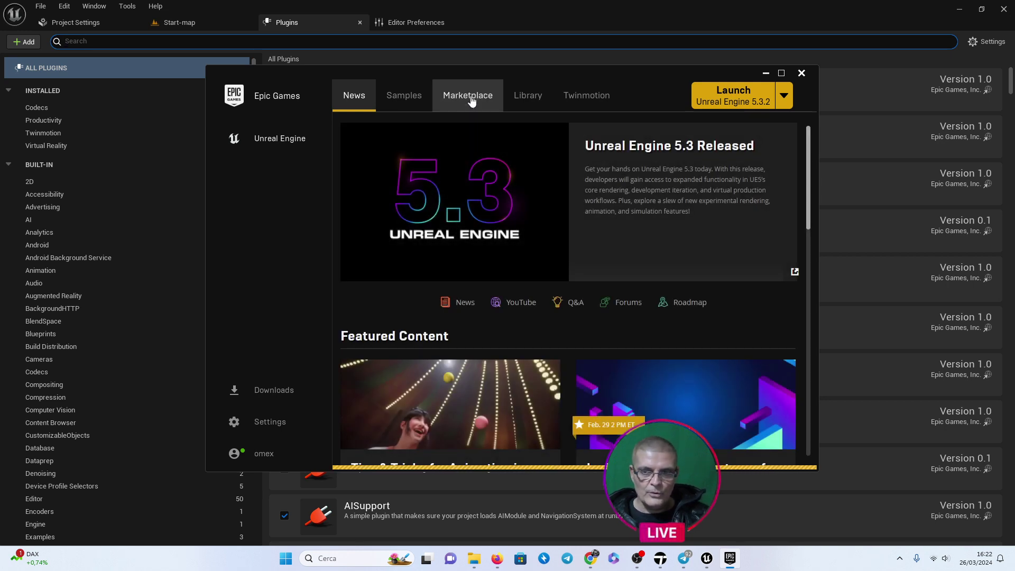
Search the Marketplace for twinmotion and view the Datasmith Twinmotion Importer page.
{"action": "left_click", "coordinate": [473, 100]}
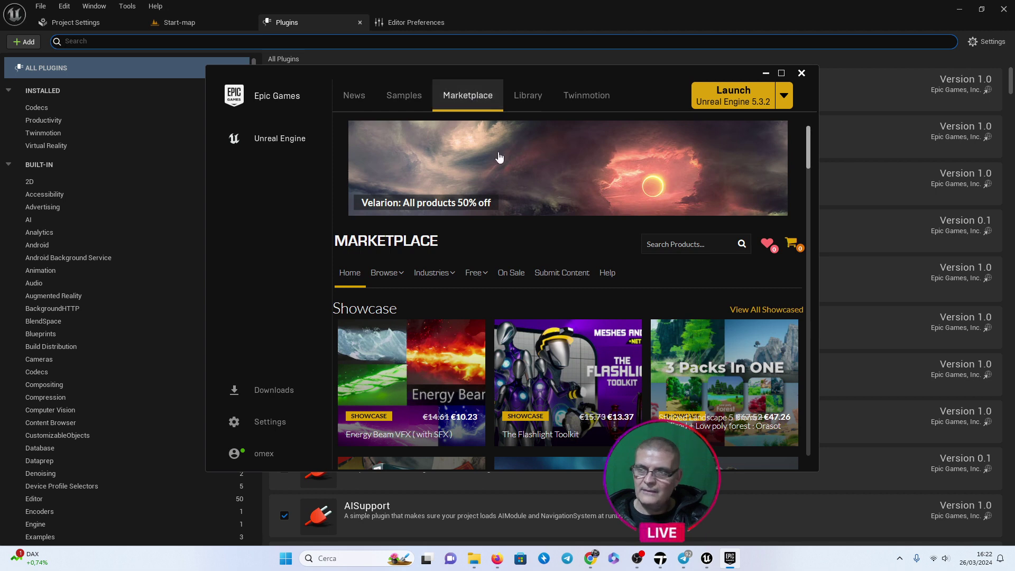
{"action": "left_click", "coordinate": [680, 244]}
{"action": "type", "text": "twinmotion"}
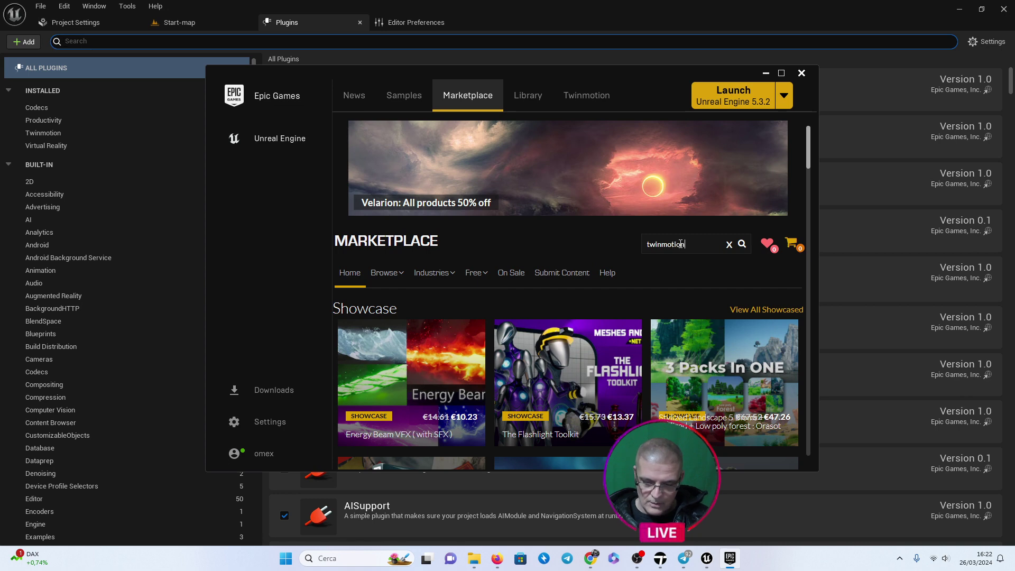
{"action": "key", "text": "Return"}
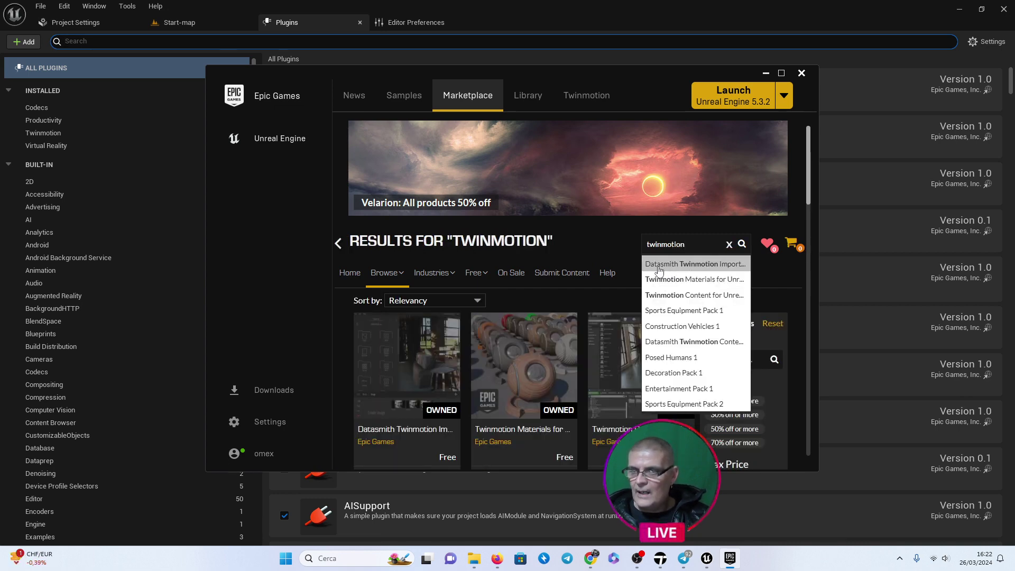
{"action": "left_click", "coordinate": [718, 264]}
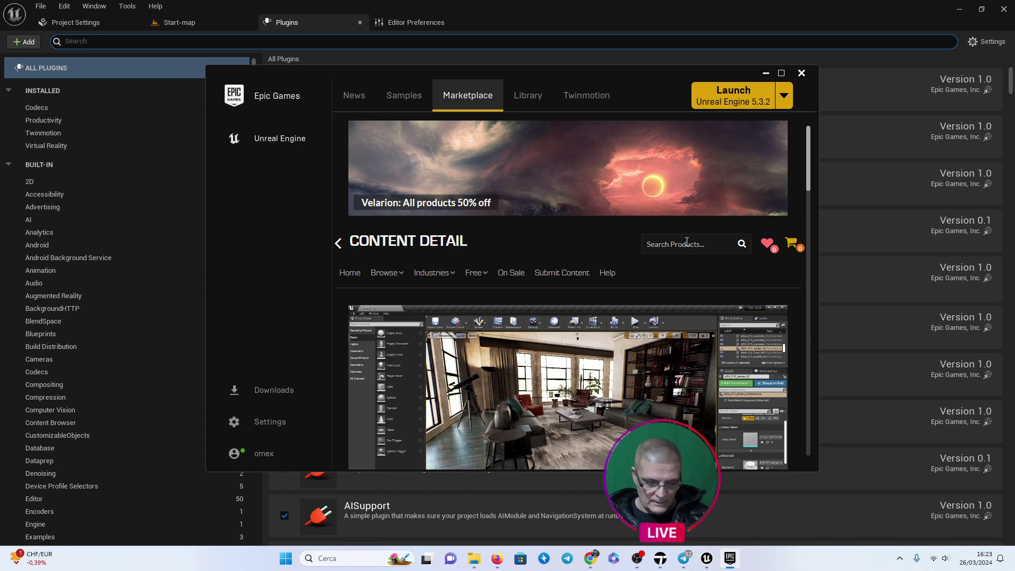
{"action": "type", "text": "tmotion"}
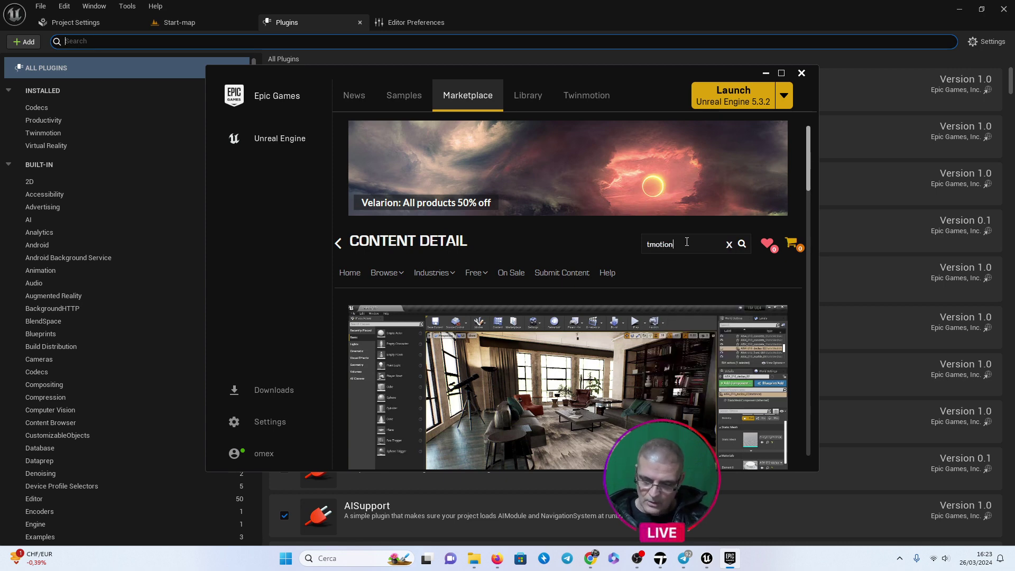
{"action": "key", "text": "Return"}
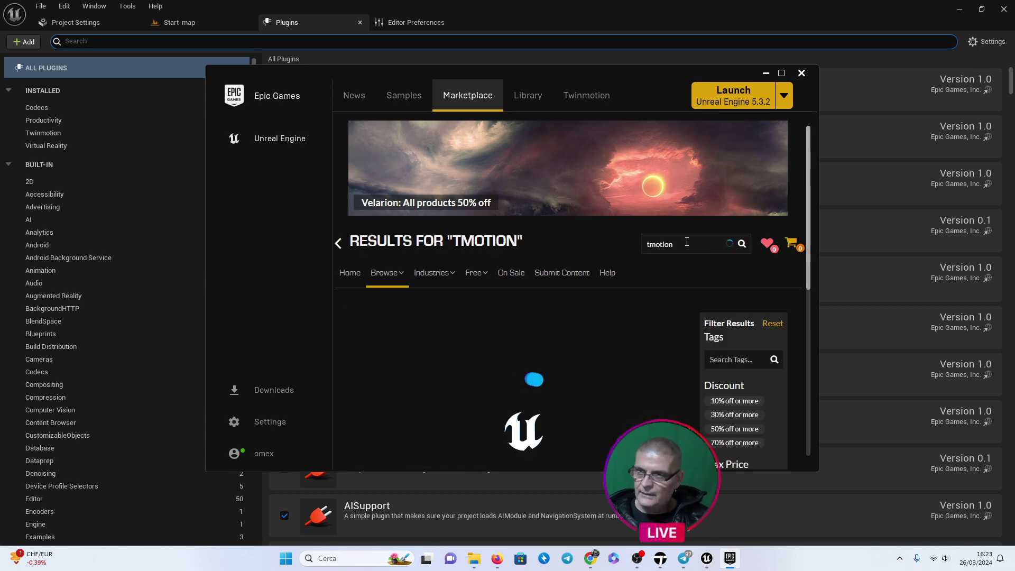
Correct the search and open the Datasmith Twinmotion Content for Unreal Engine page.
{"action": "left_click", "coordinate": [653, 244]}
{"action": "type", "text": "wi"}
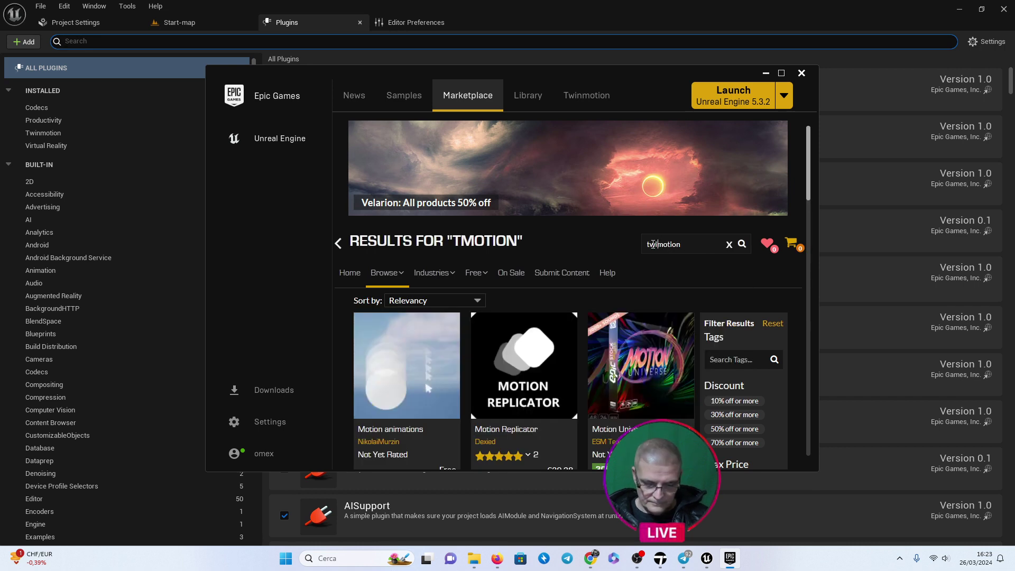
{"action": "type", "text": "n"}
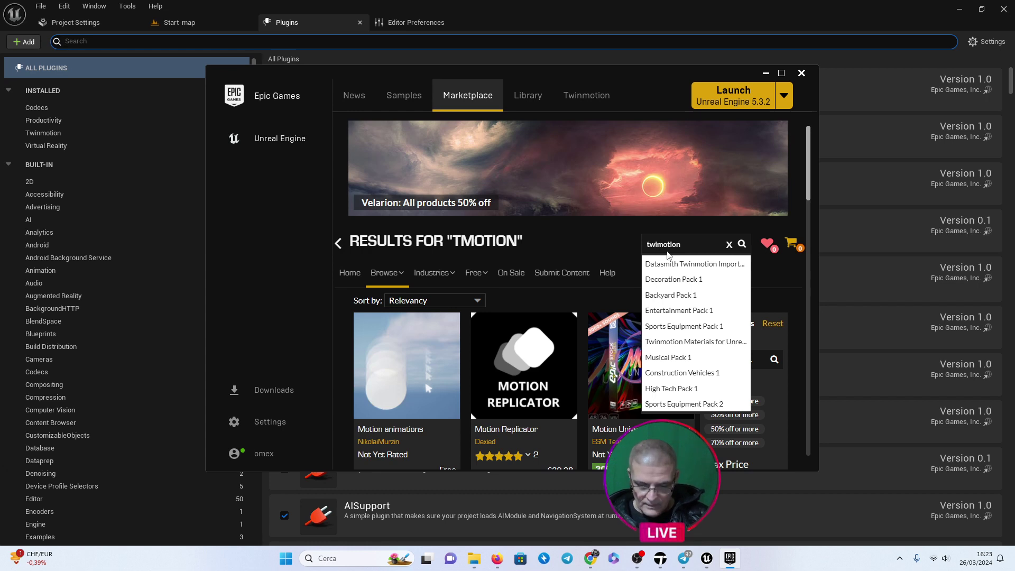
{"action": "type", "text": "n"}
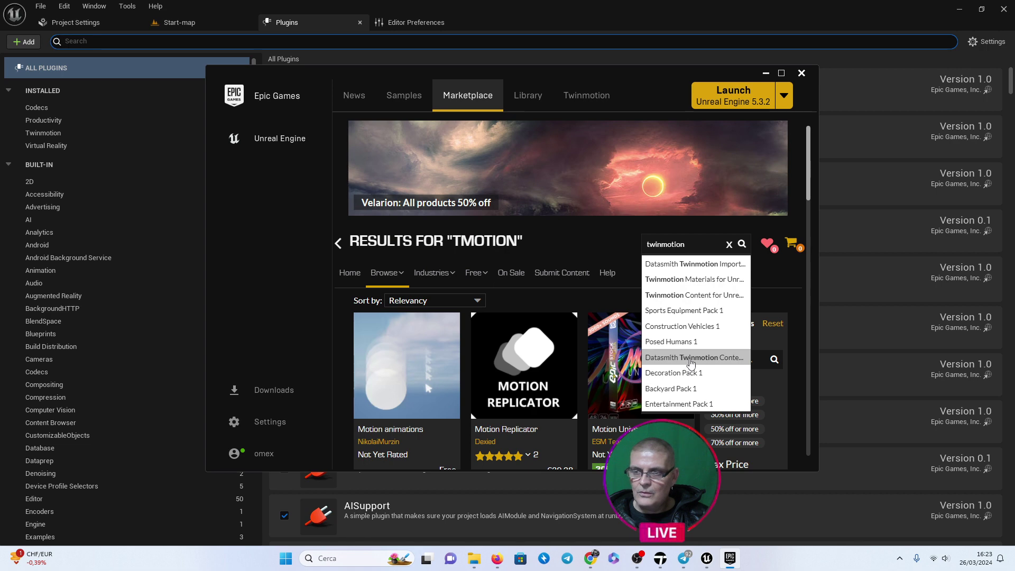
{"action": "left_click", "coordinate": [691, 358]}
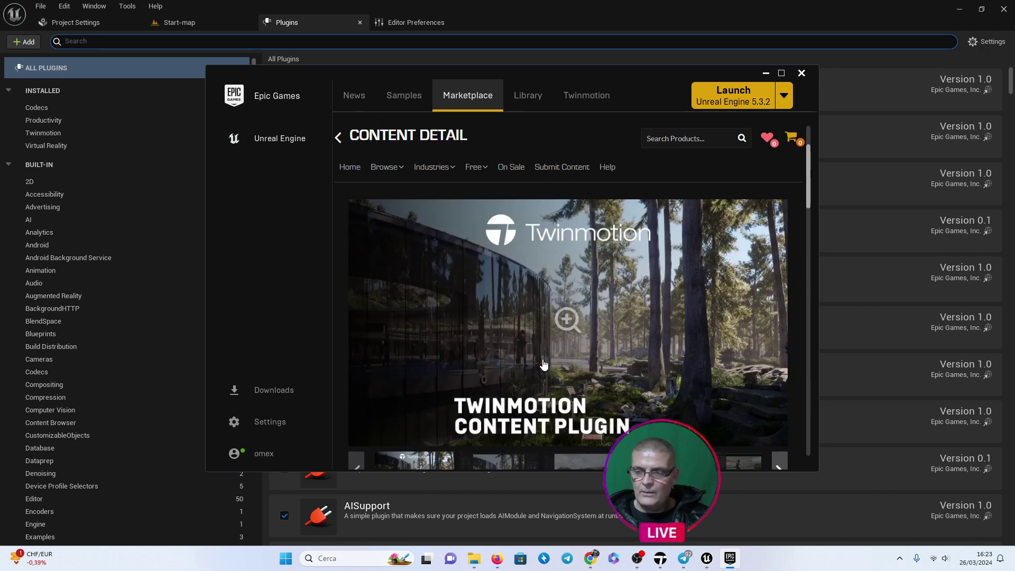
{"action": "scroll", "coordinate": [550, 361], "scroll_direction": "down", "scroll_amount": 1}
{"action": "scroll", "coordinate": [557, 358], "scroll_direction": "down", "scroll_amount": 2}
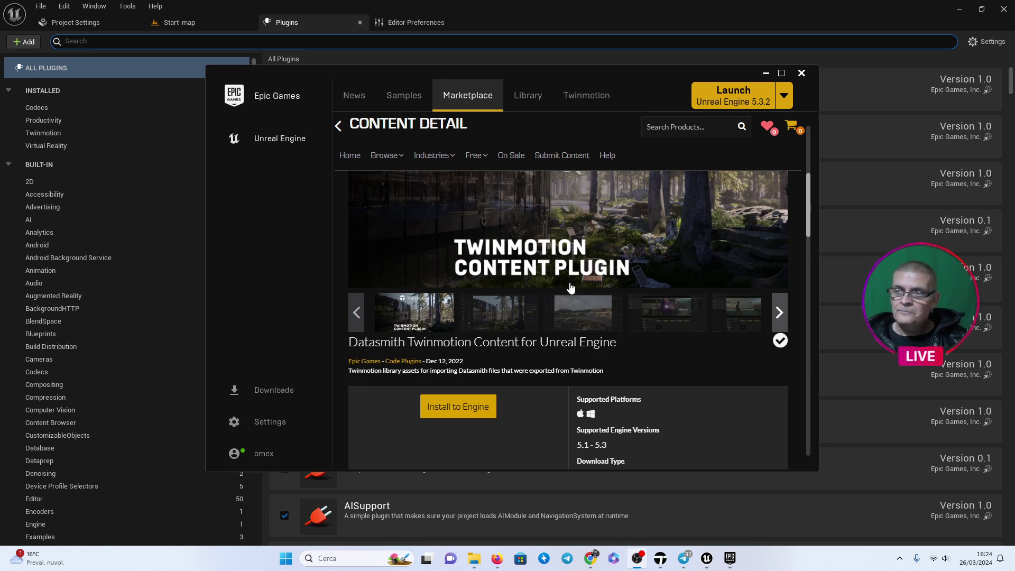
Enable the Datasmith Importer and Datasmith Twinmotion Content plugins.
{"action": "left_click", "coordinate": [767, 73]}
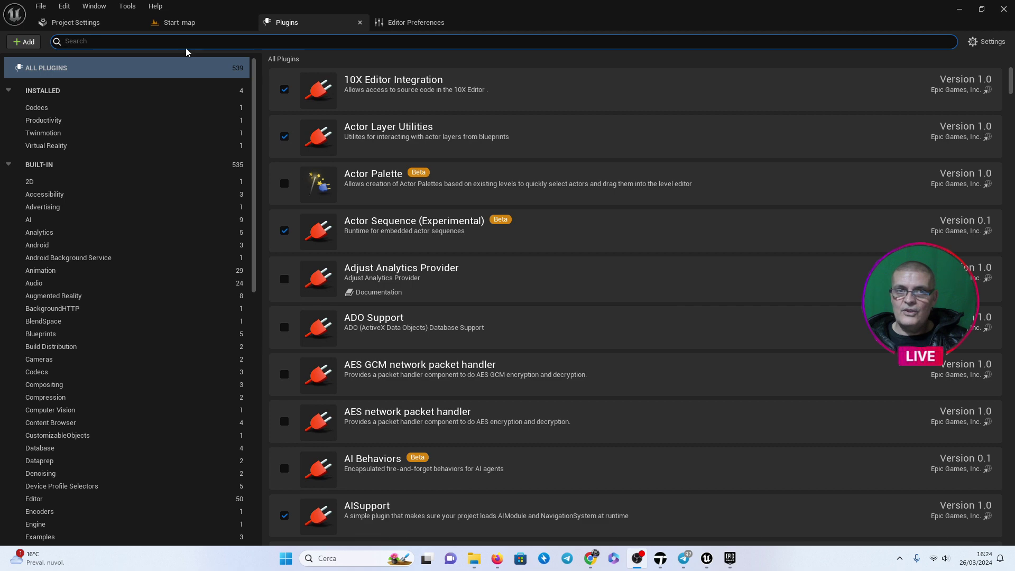
{"action": "type", "text": "da"}
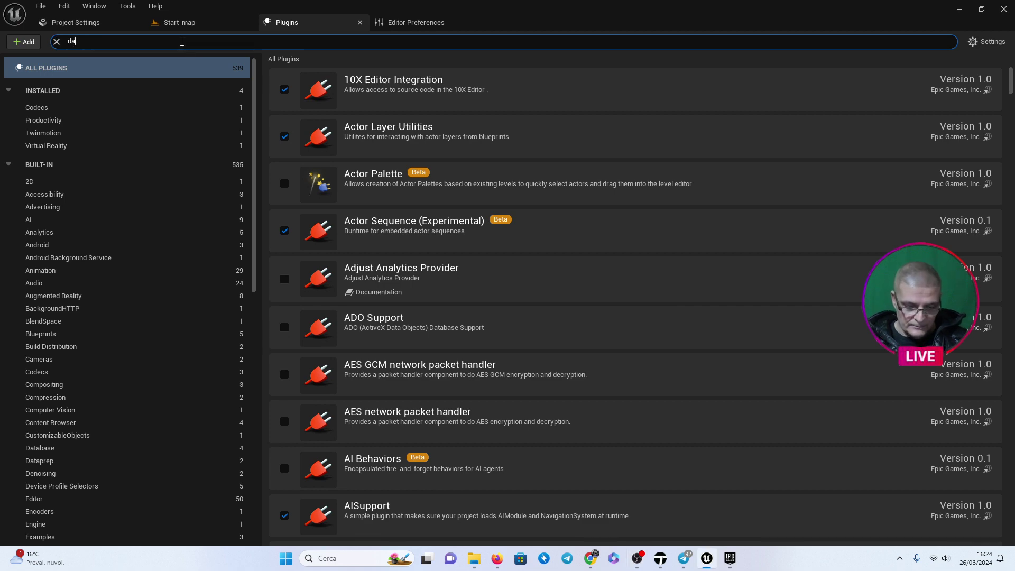
{"action": "type", "text": "tasmith"}
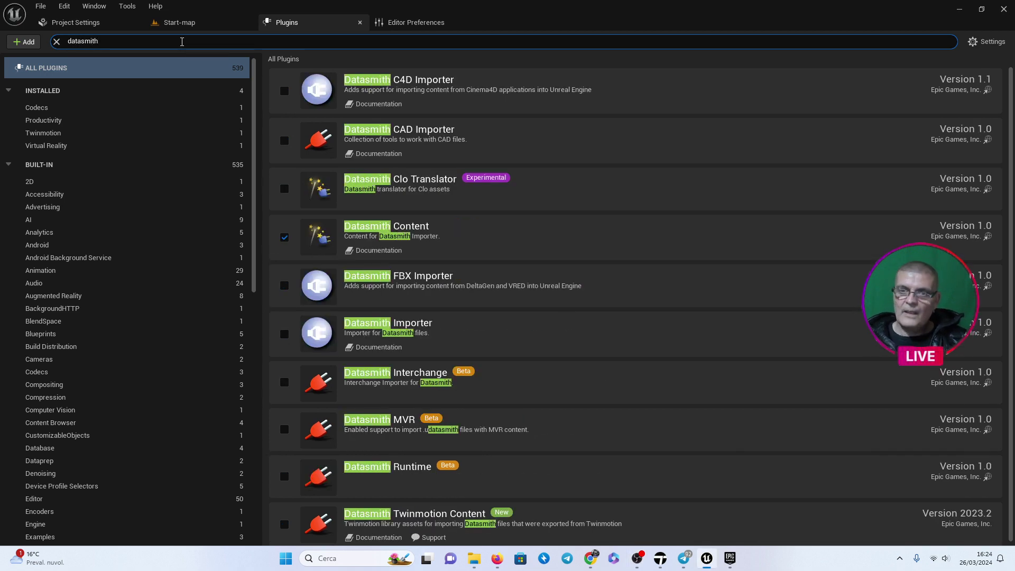
{"action": "left_click", "coordinate": [284, 334]}
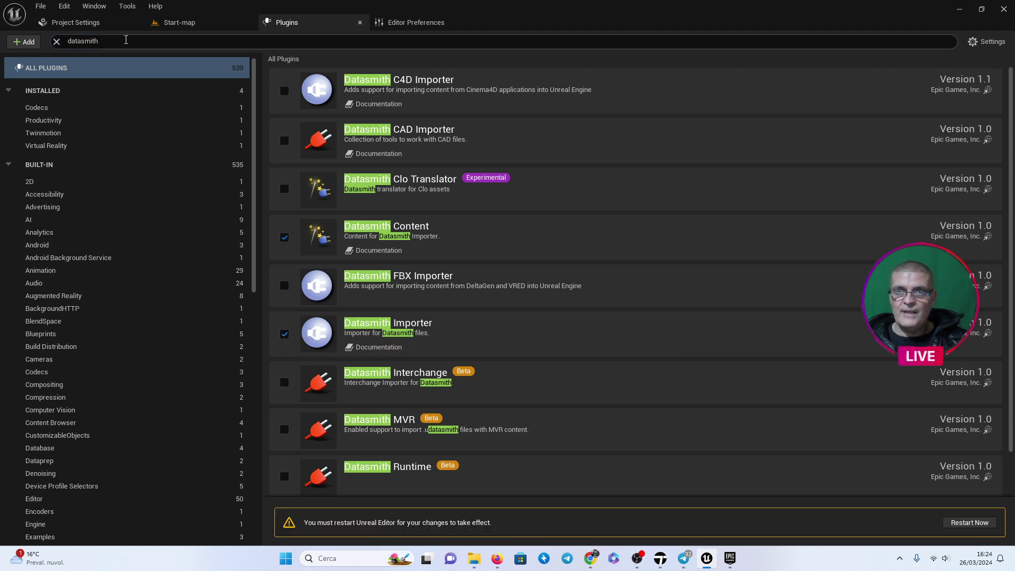
{"action": "key", "text": "ctrl+a"}
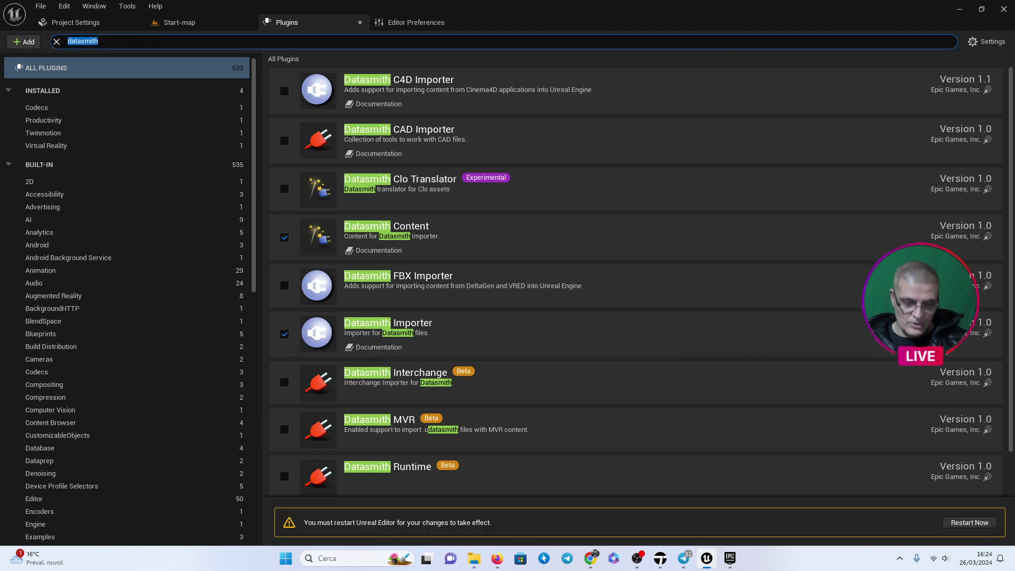
{"action": "type", "text": "twinmo"}
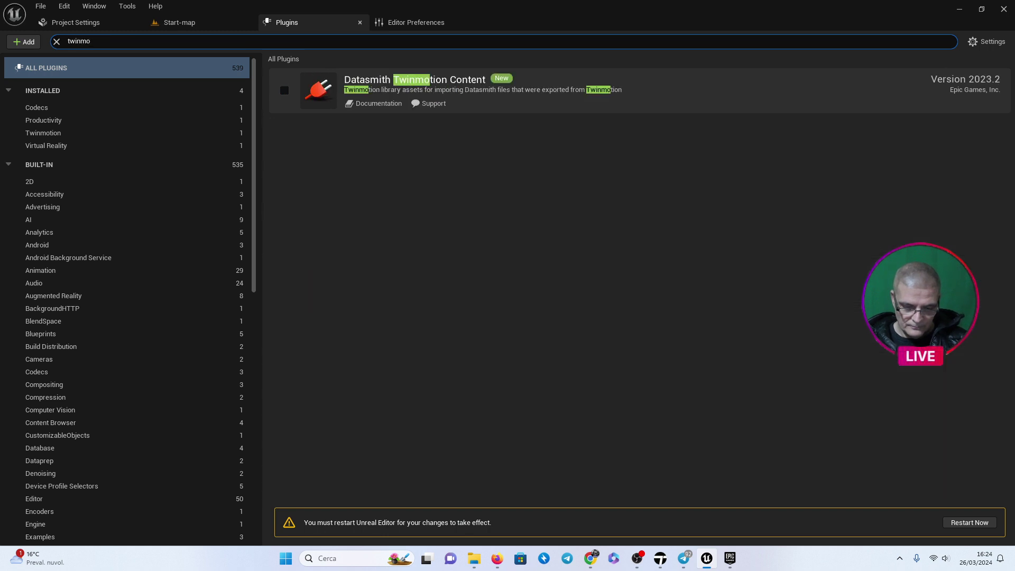
{"action": "type", "text": "tion"}
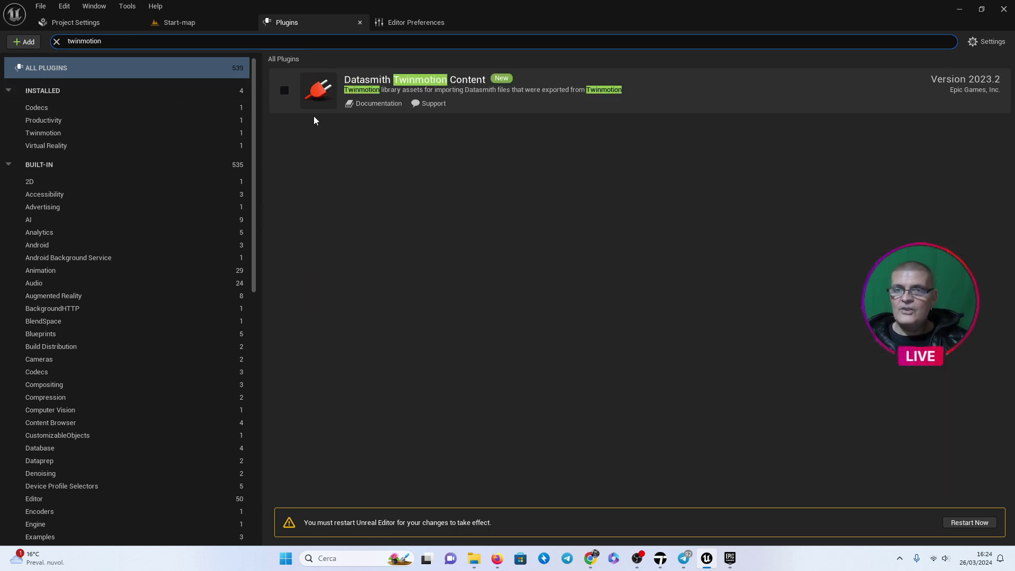
{"action": "left_click", "coordinate": [284, 91]}
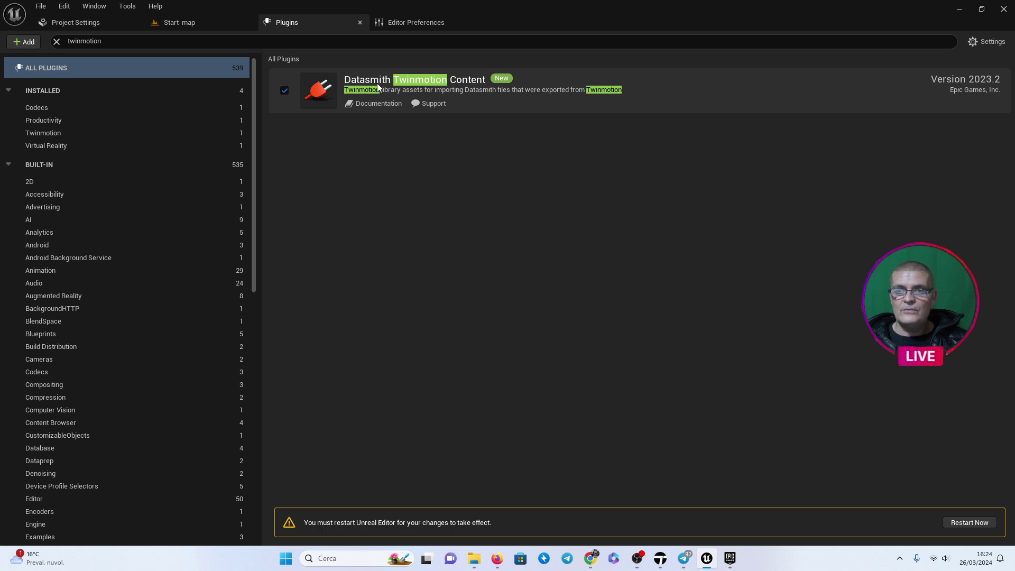
Enable the HDRIBackdrop and Movie Render Queue plugins.
{"action": "left_click", "coordinate": [105, 41]}
{"action": "key", "text": "ctrl+a"}
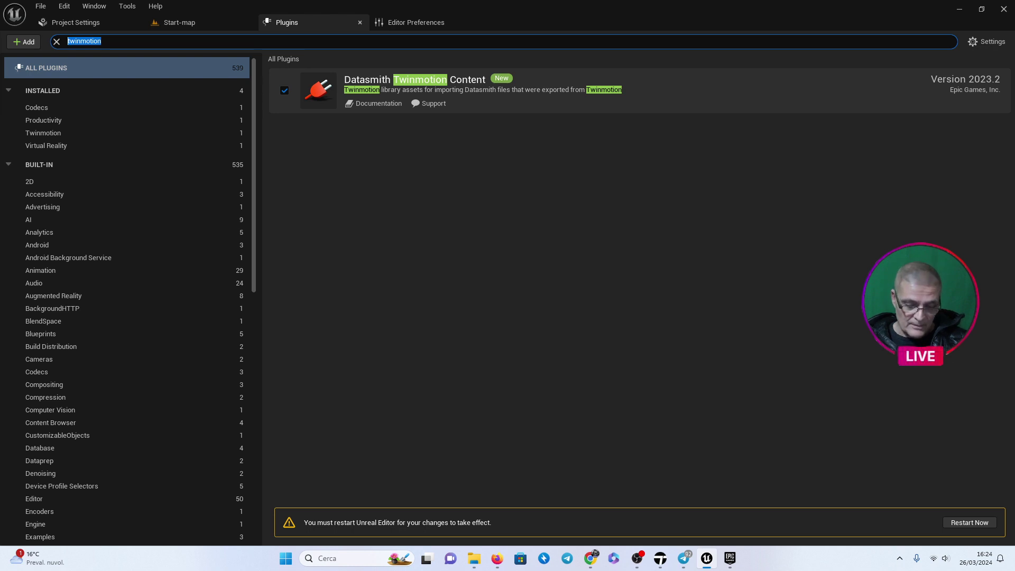
{"action": "type", "text": "hdri"}
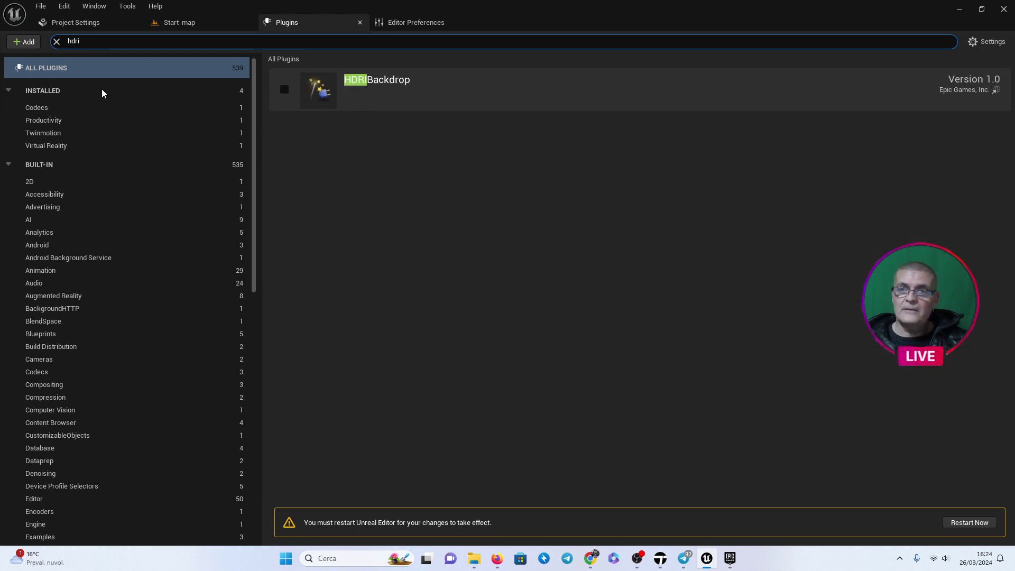
{"action": "left_click", "coordinate": [284, 90]}
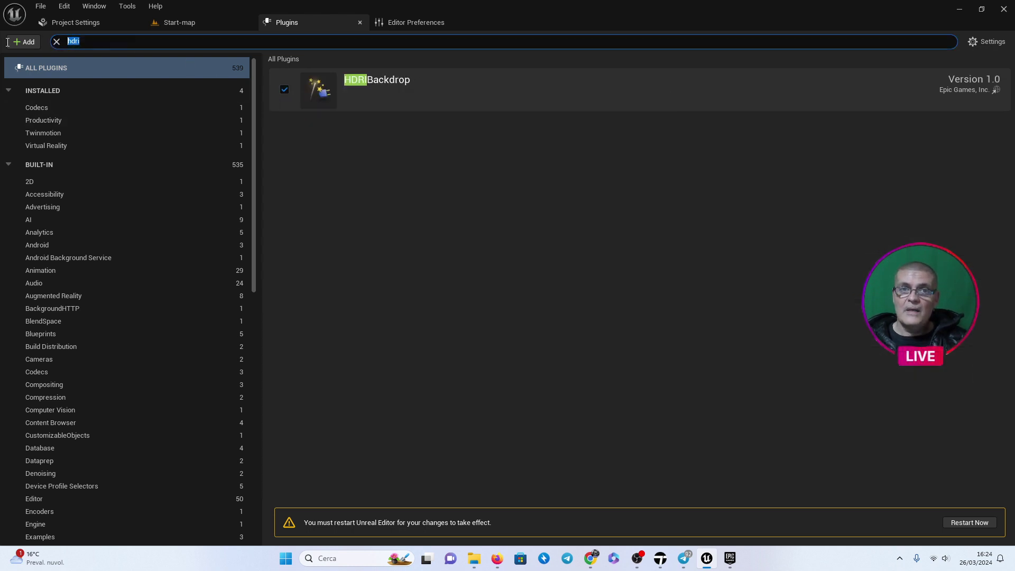
{"action": "type", "text": "movie ren"}
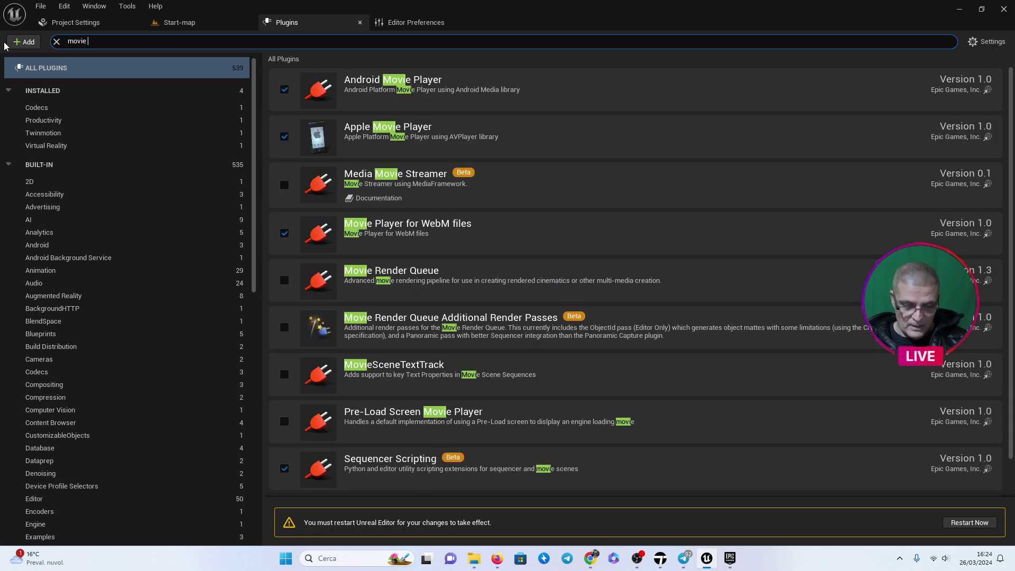
{"action": "type", "text": "der q"}
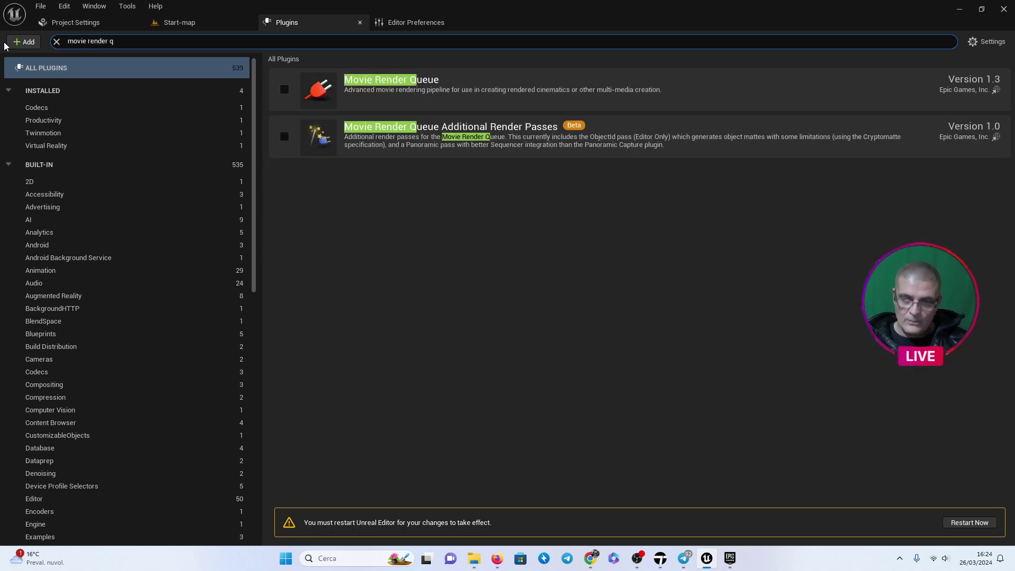
{"action": "left_click", "coordinate": [285, 91]}
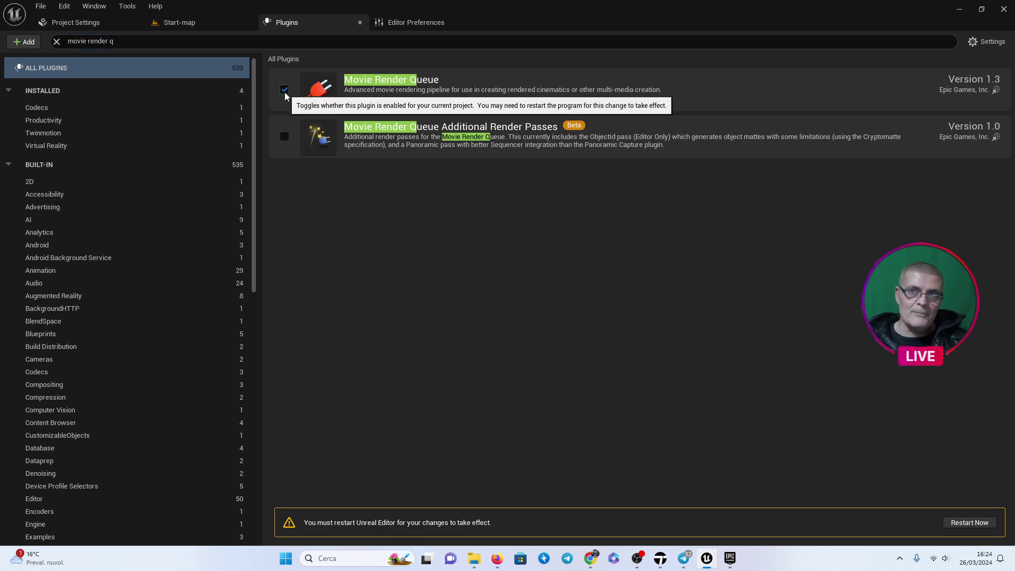
Enable the Sun Position Calculator plugin, then go to Project Settings.
{"action": "left_click", "coordinate": [127, 40]}
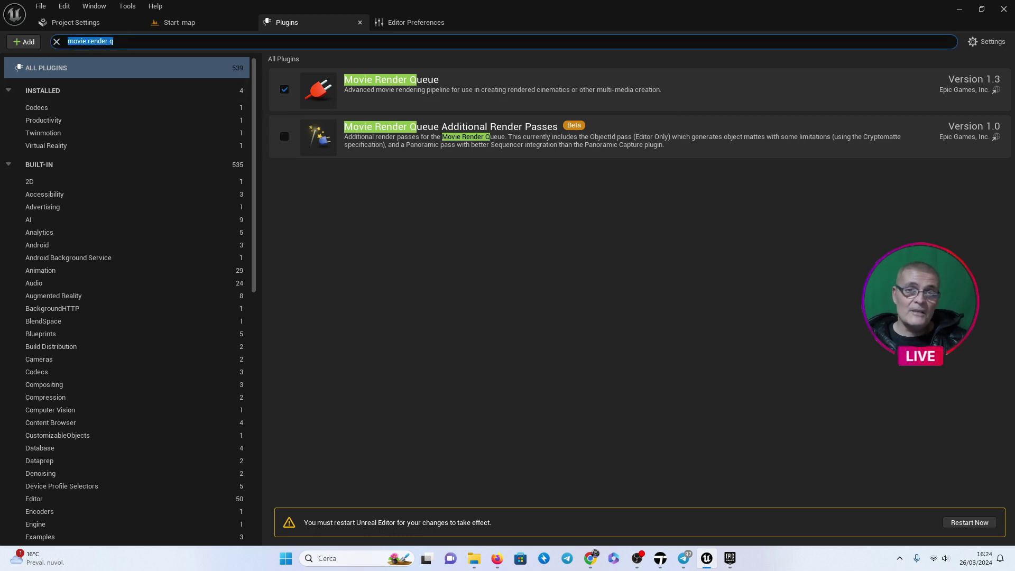
{"action": "type", "text": "su"}
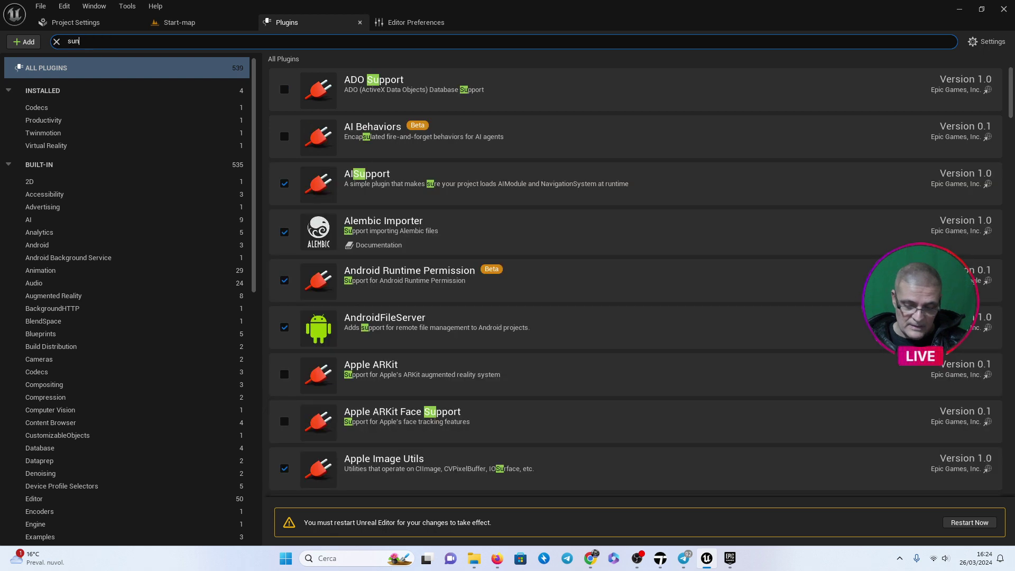
{"action": "type", "text": "n"}
{"action": "left_click", "coordinate": [285, 89]}
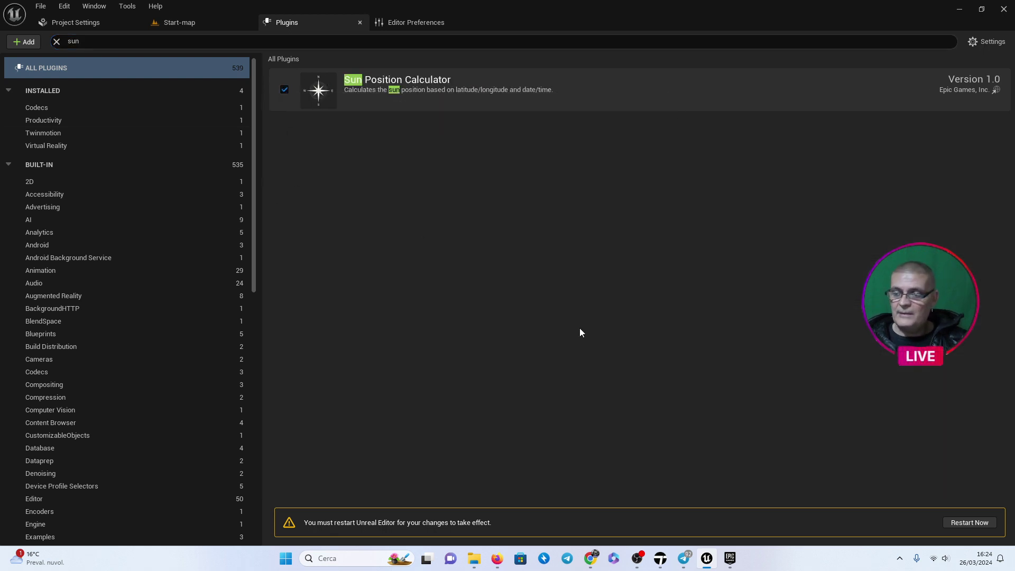
{"action": "left_click", "coordinate": [71, 22]}
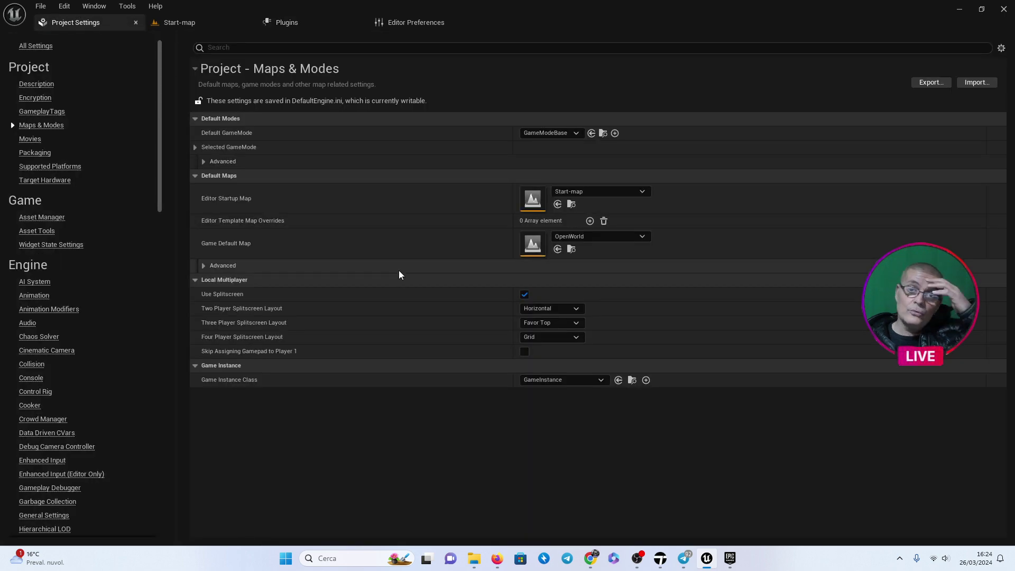
Search 'raytr' and turn on Lumen hardware ray tracing and ray-traced shadows.
{"action": "left_click", "coordinate": [240, 48]}
{"action": "type", "text": "raytr"}
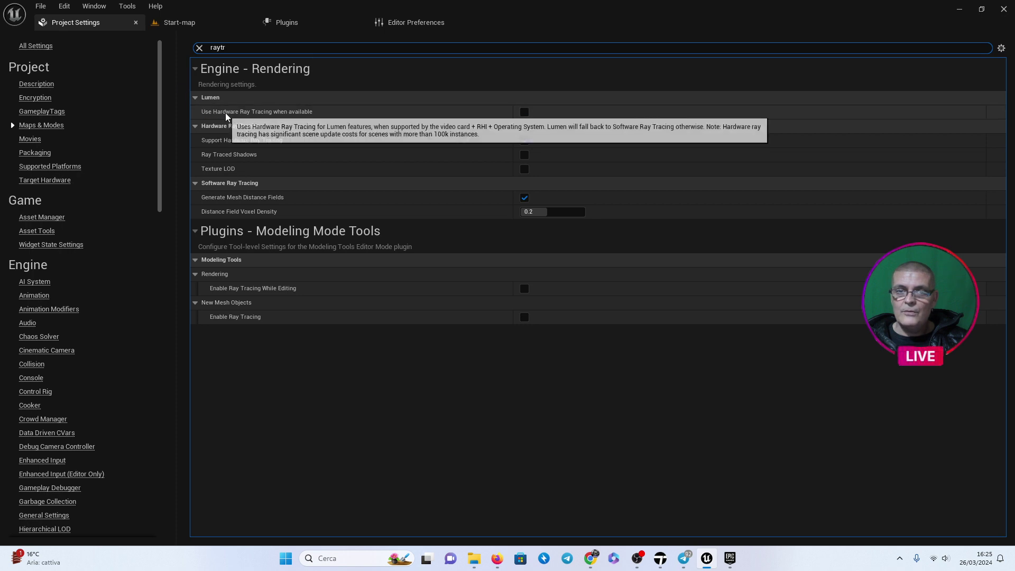
{"action": "left_click", "coordinate": [525, 113]}
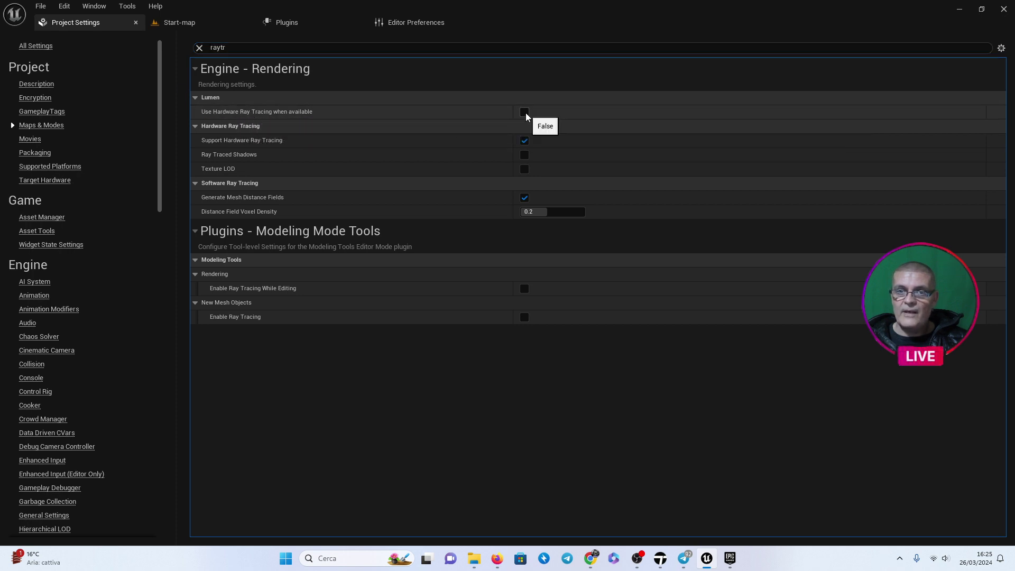
{"action": "left_click", "coordinate": [525, 157]}
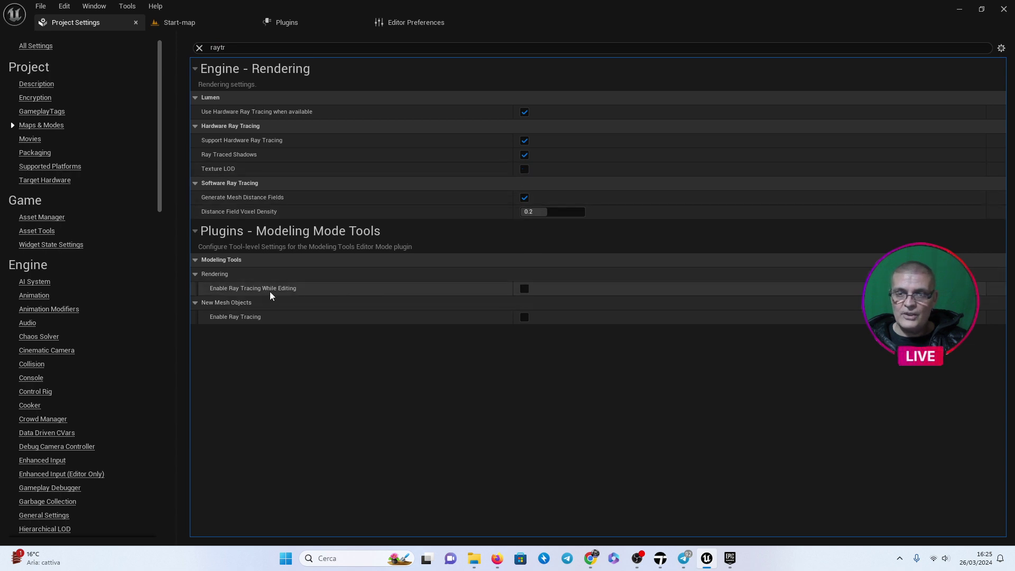
Enable modeling-tool ray tracing for editing and new meshes, then restart the editor.
{"action": "left_click", "coordinate": [525, 289]}
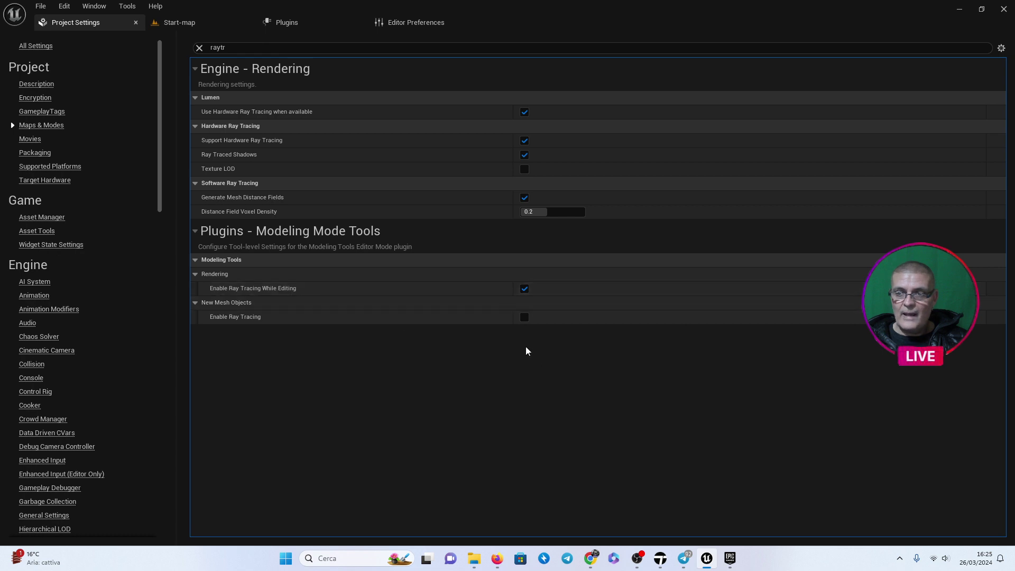
{"action": "left_click", "coordinate": [523, 319]}
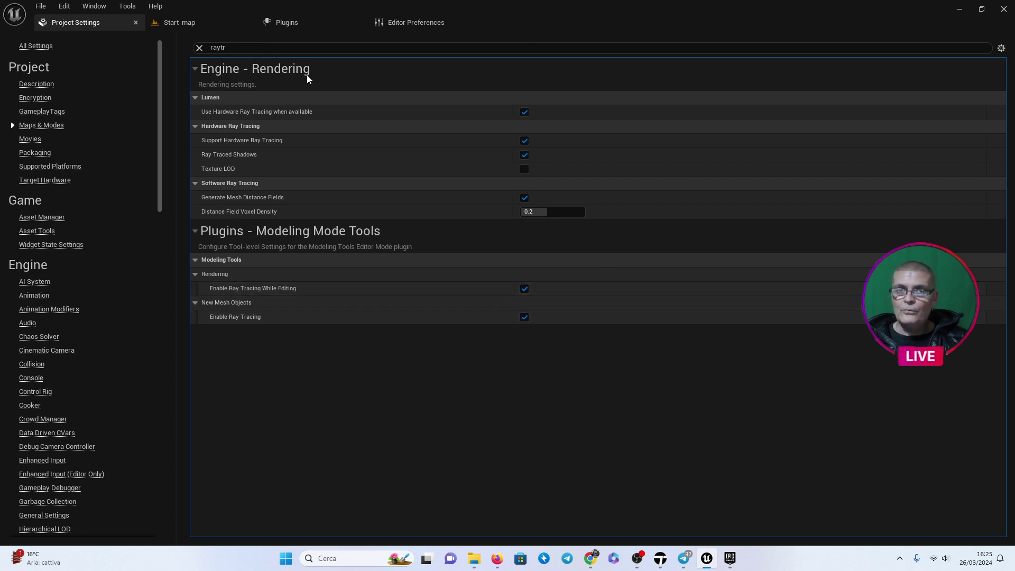
{"action": "left_click", "coordinate": [298, 22]}
{"action": "left_click", "coordinate": [971, 523]}
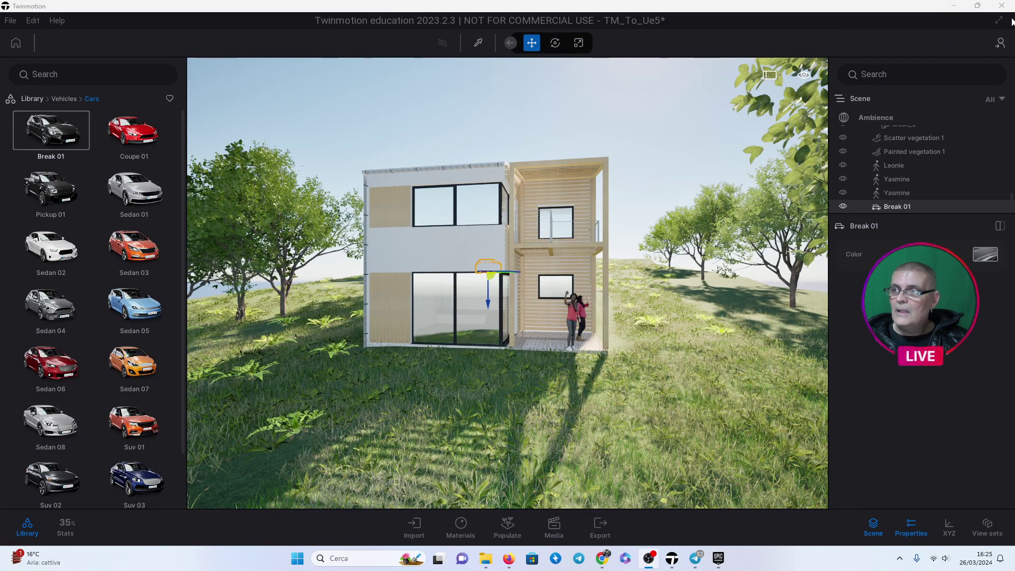
Close Twinmotion and decline saving the house project.
{"action": "left_click", "coordinate": [1002, 5]}
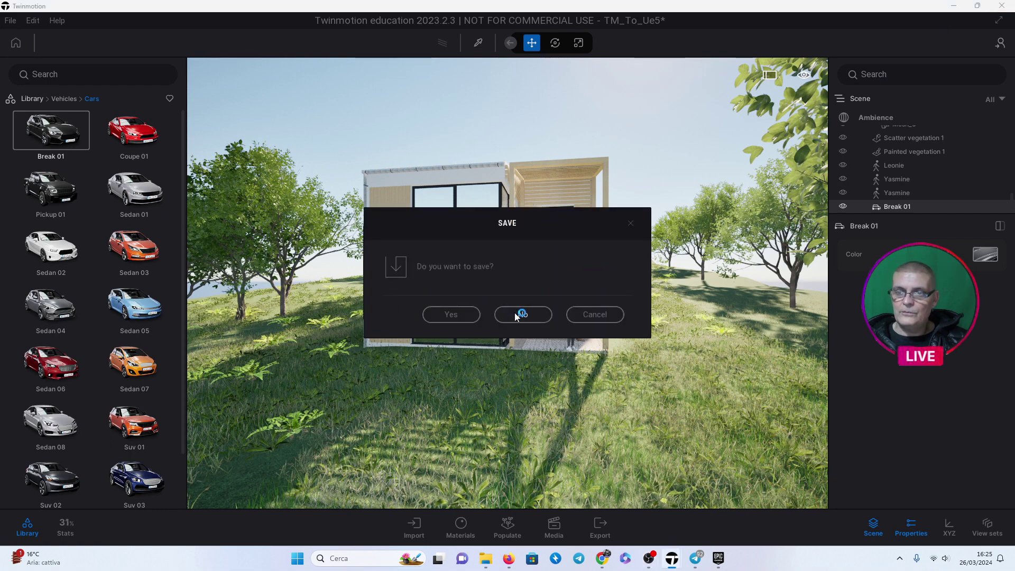
{"action": "left_click", "coordinate": [518, 315]}
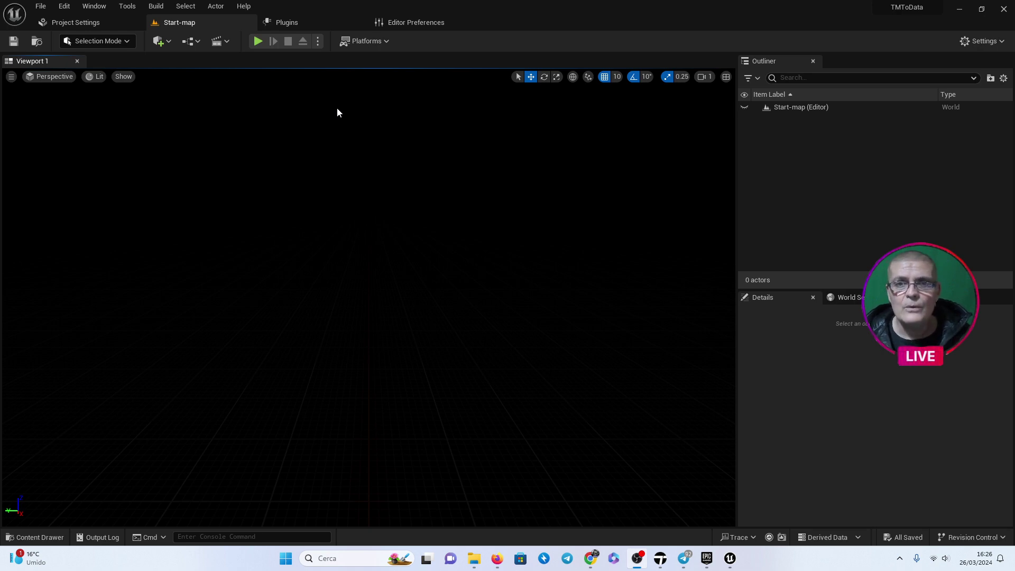
Start a Datasmith file import from the Quick Add menu.
{"action": "left_click", "coordinate": [165, 45]}
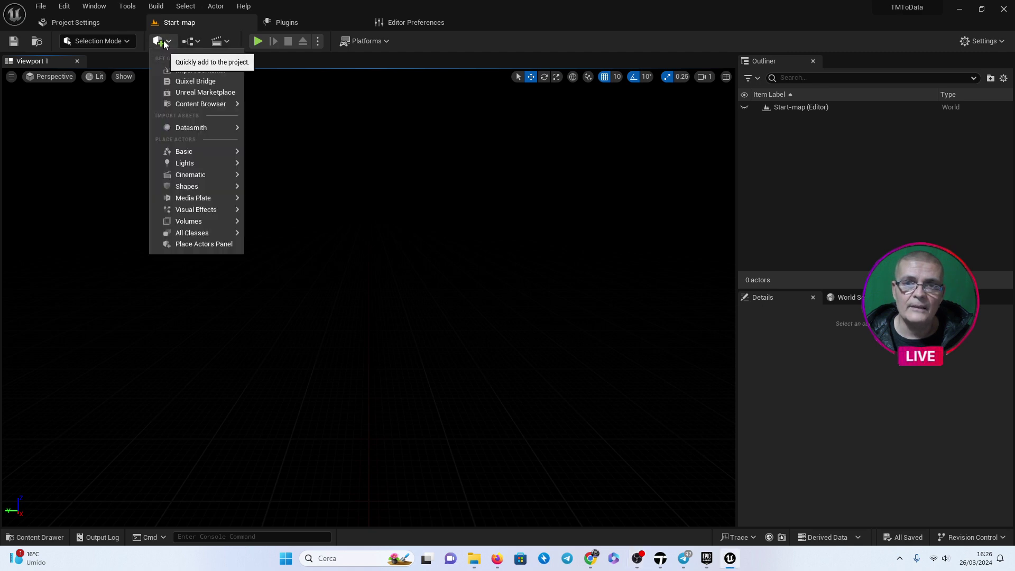
{"action": "mouse_move", "coordinate": [189, 129]}
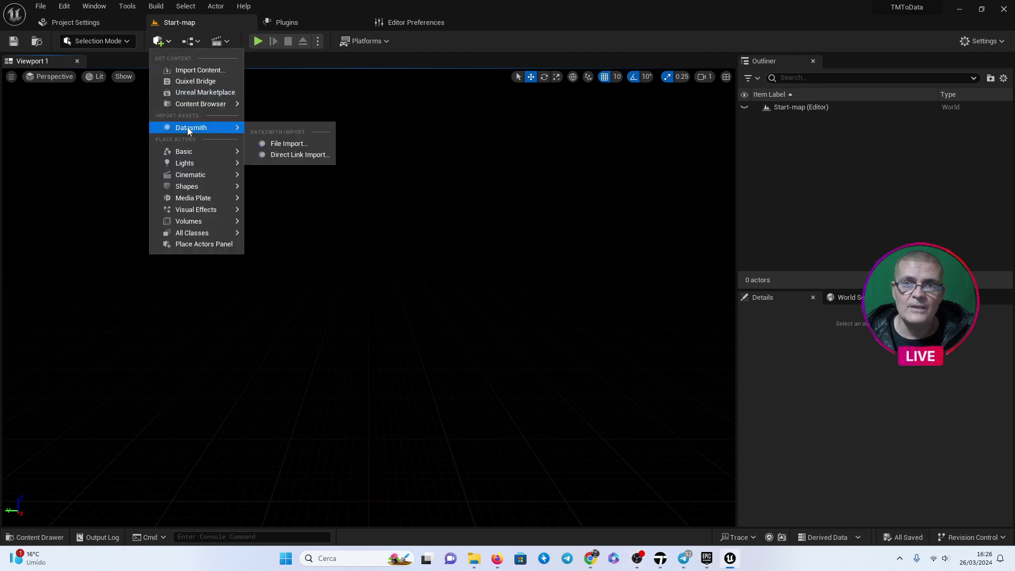
{"action": "left_click", "coordinate": [282, 146]}
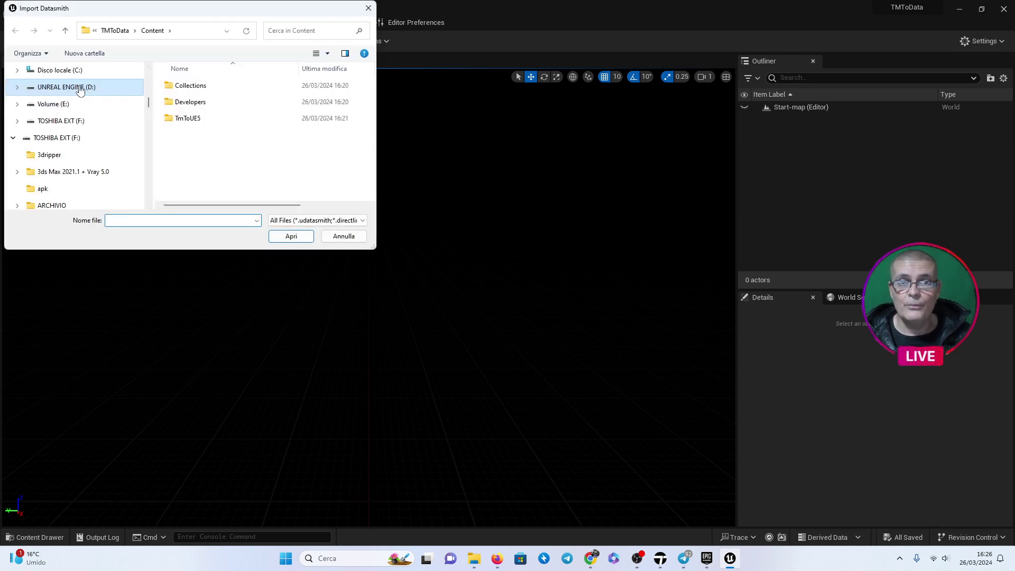
Browse Desktop to the DatasmithFromTM folder and select ArchicadTMToUE5.udatasmith.
{"action": "left_click_drag", "start_coordinate": [148, 106], "coordinate": [148, 89]}
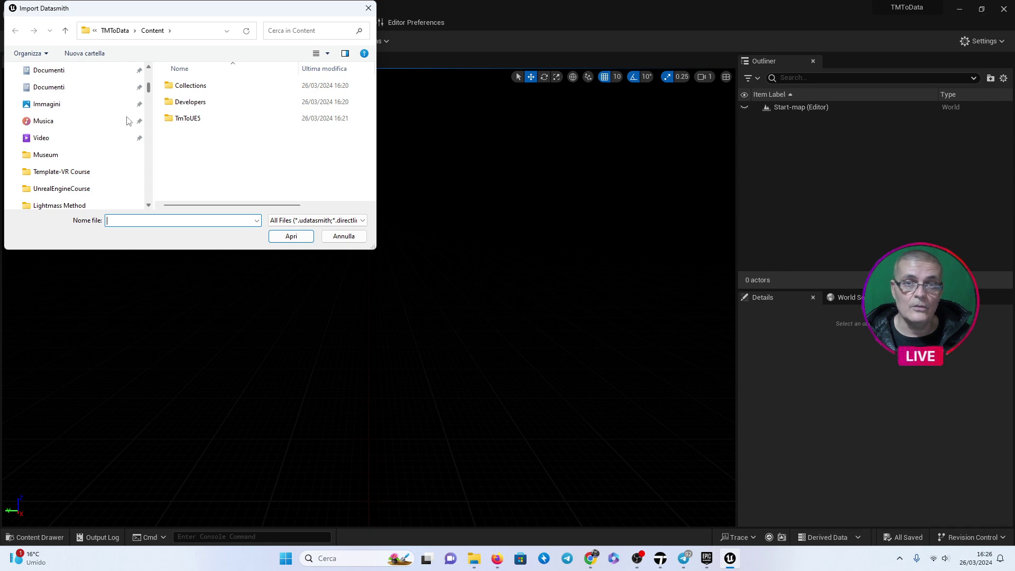
{"action": "scroll", "coordinate": [130, 120], "scroll_direction": "up", "scroll_amount": 3}
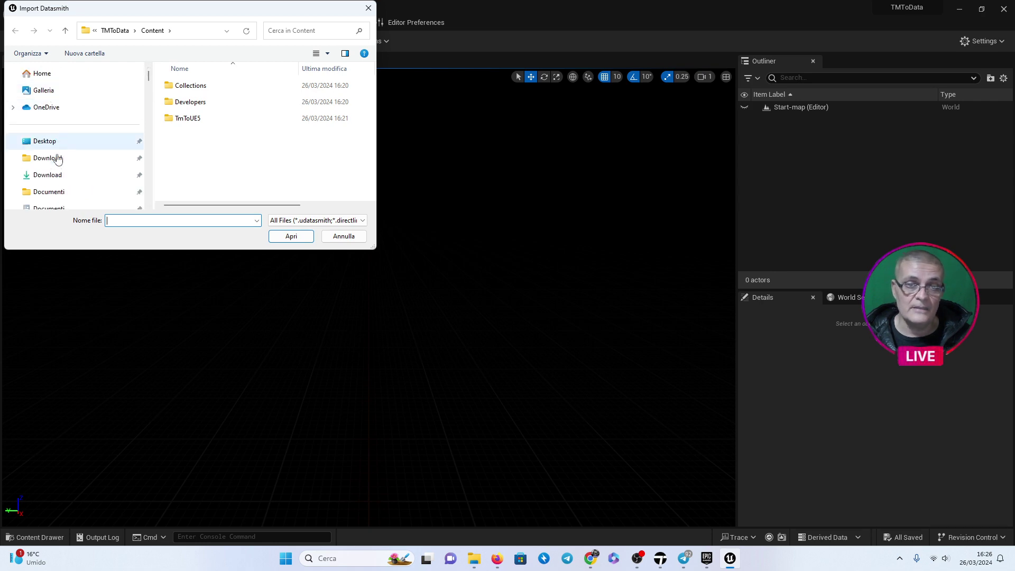
{"action": "left_click", "coordinate": [49, 142]}
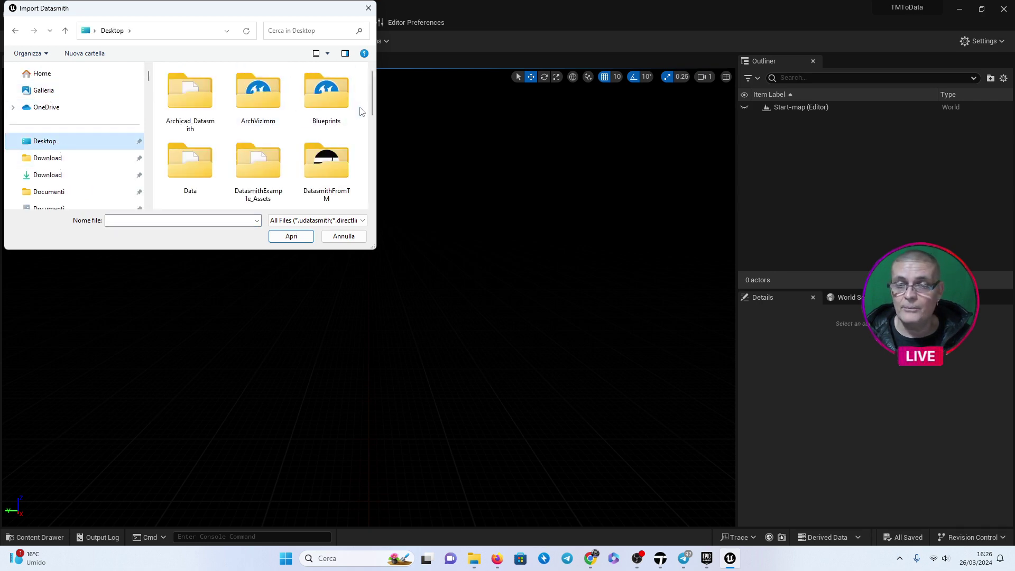
{"action": "left_click_drag", "start_coordinate": [373, 103], "coordinate": [372, 191]}
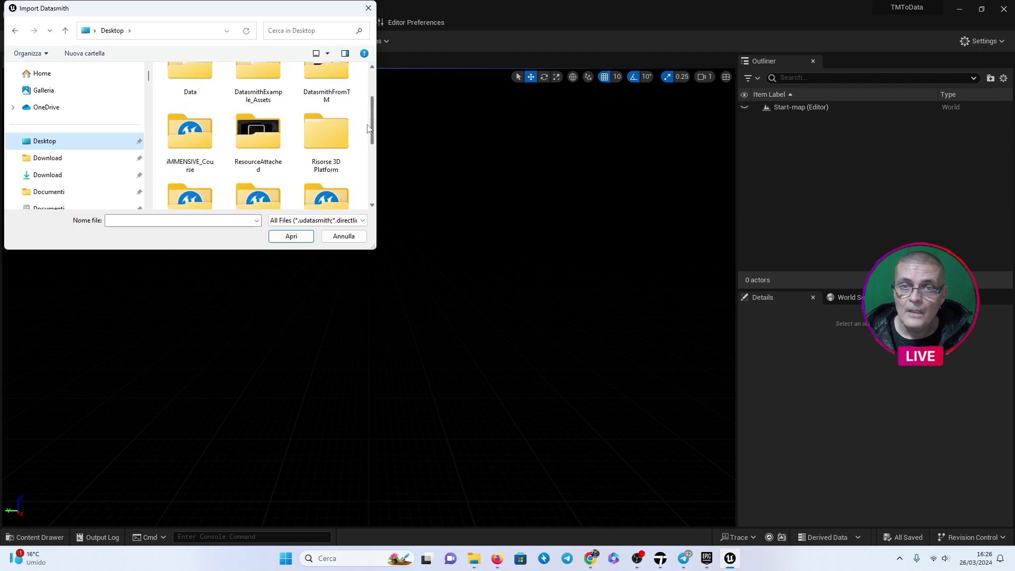
{"action": "scroll", "coordinate": [198, 110], "scroll_direction": "up", "scroll_amount": 10}
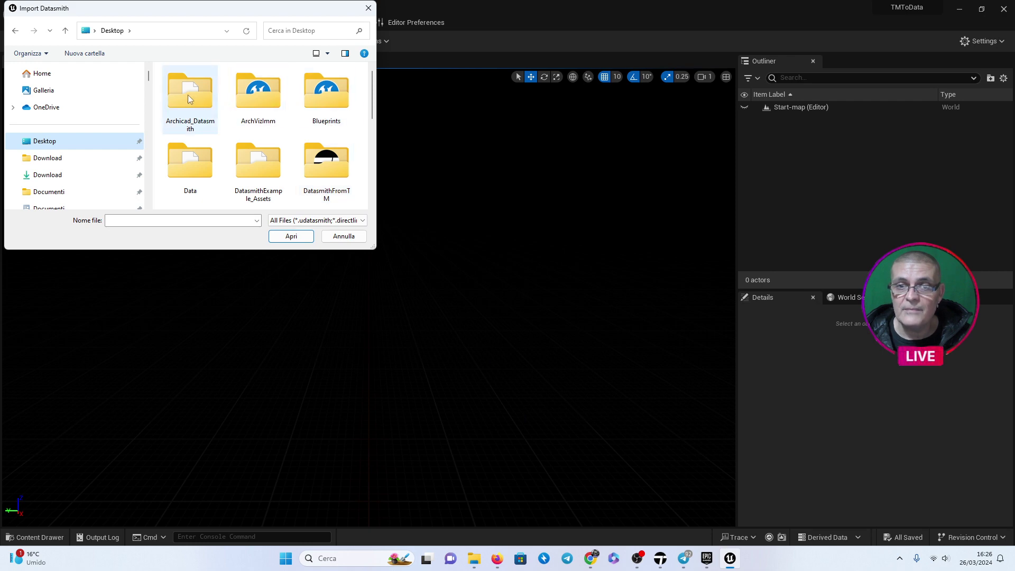
{"action": "double_click", "coordinate": [325, 167]}
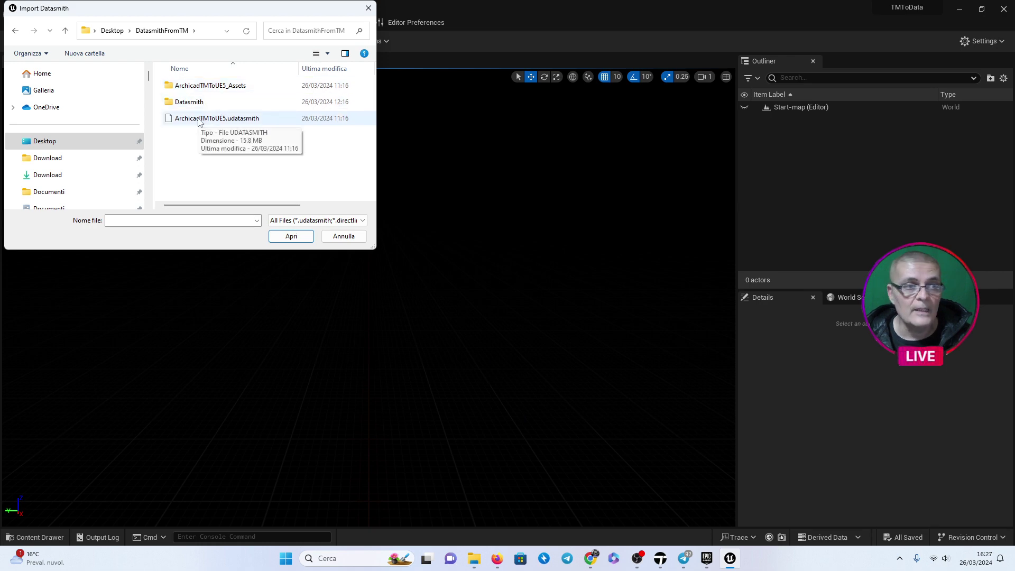
{"action": "left_click", "coordinate": [198, 120]}
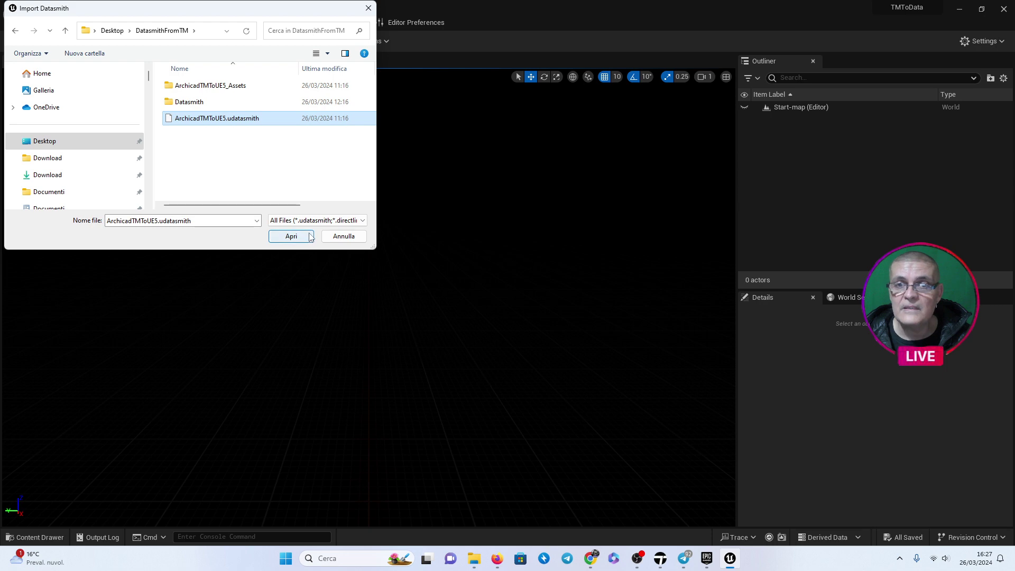
{"action": "left_click", "coordinate": [292, 236]}
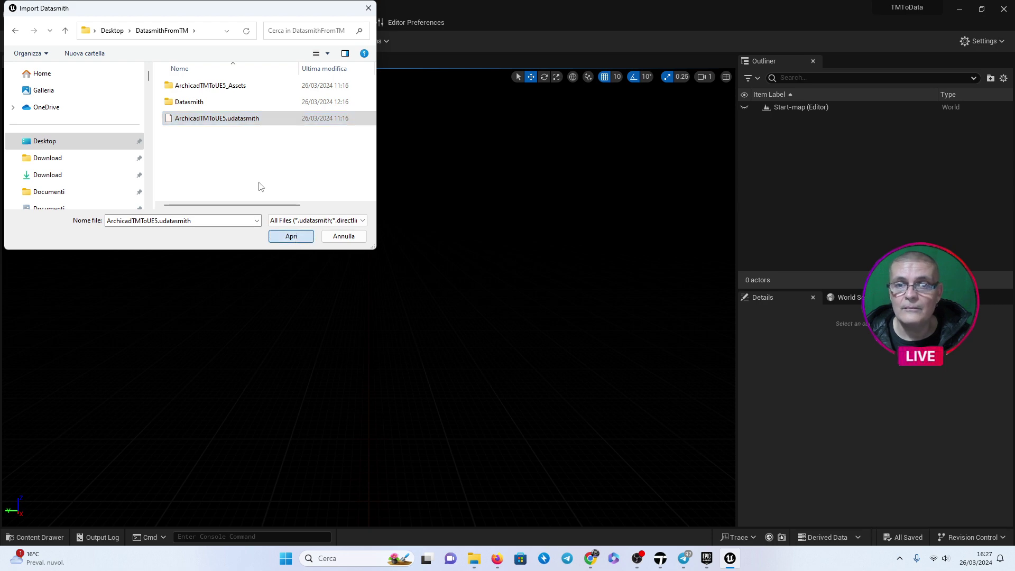
Select TutorialTMToUe5.udatasmith from the Desktop Data folder and open it.
{"action": "left_click", "coordinate": [113, 32]}
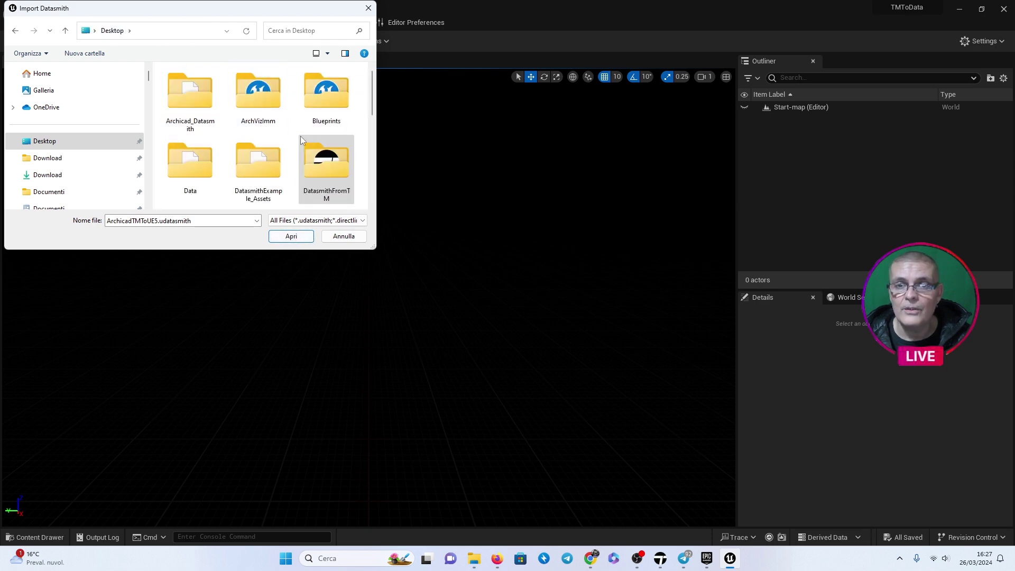
{"action": "scroll", "coordinate": [372, 113], "scroll_direction": "down", "scroll_amount": 1}
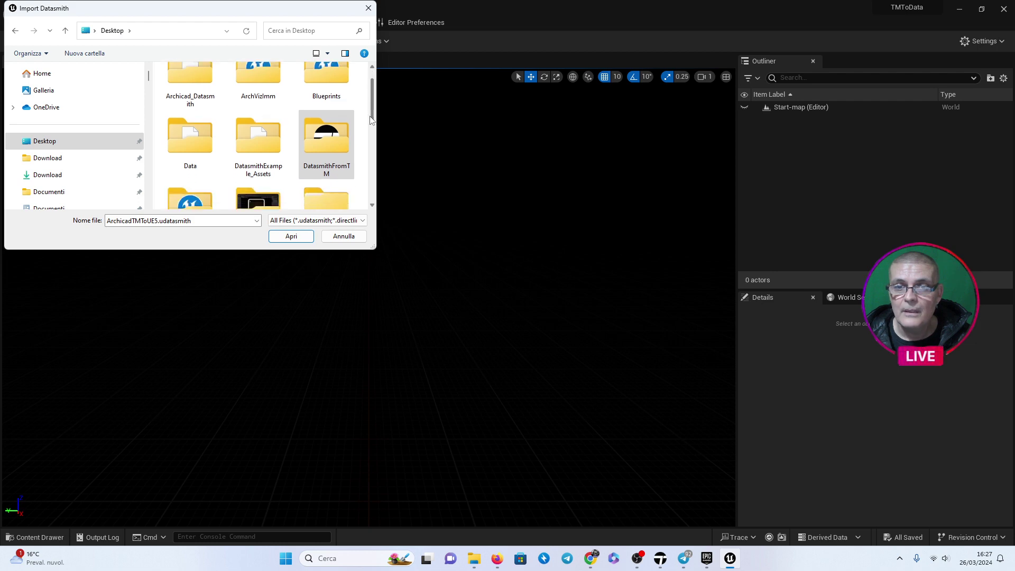
{"action": "double_click", "coordinate": [186, 124]}
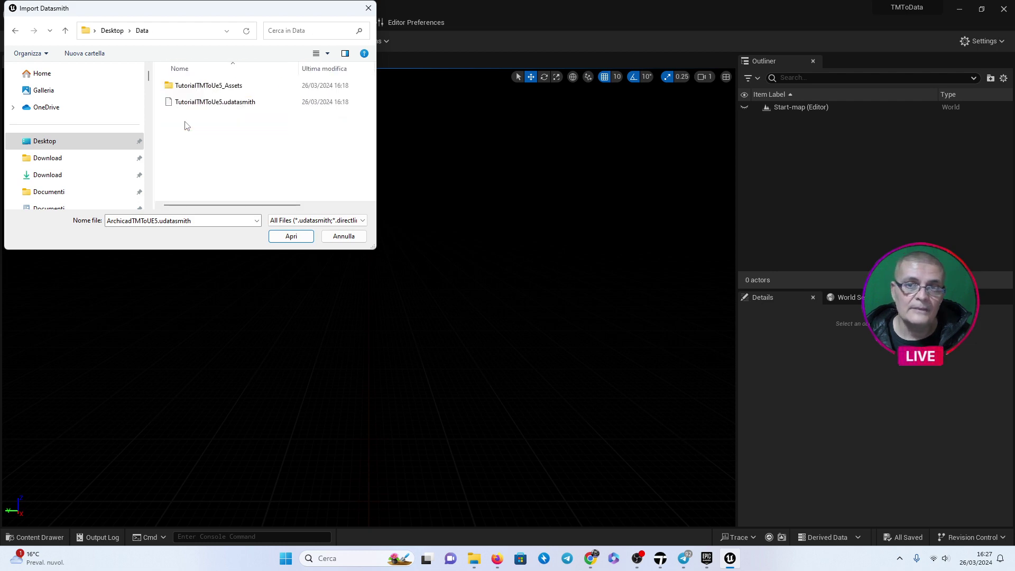
{"action": "left_click", "coordinate": [207, 104]}
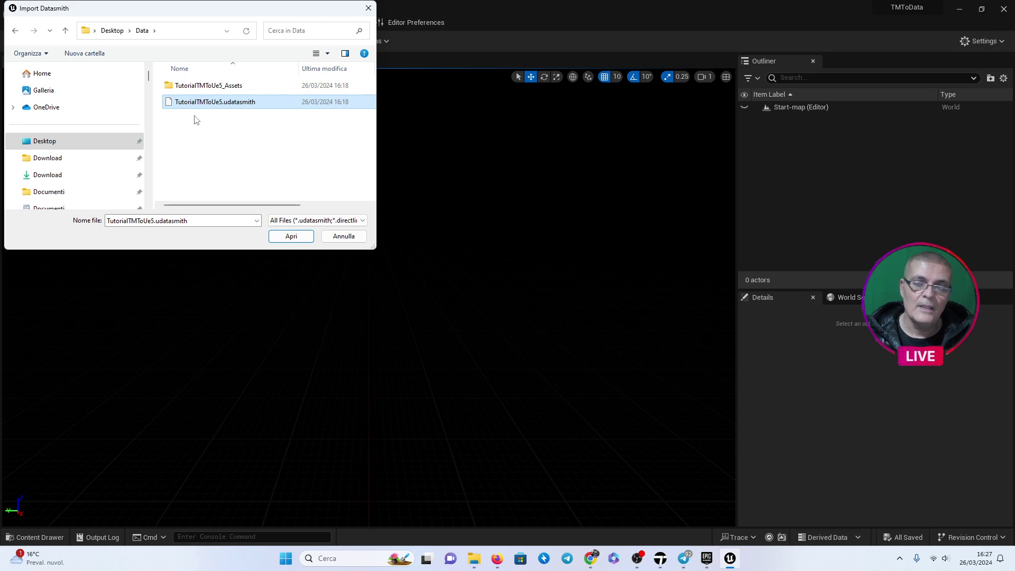
{"action": "left_click", "coordinate": [292, 238]}
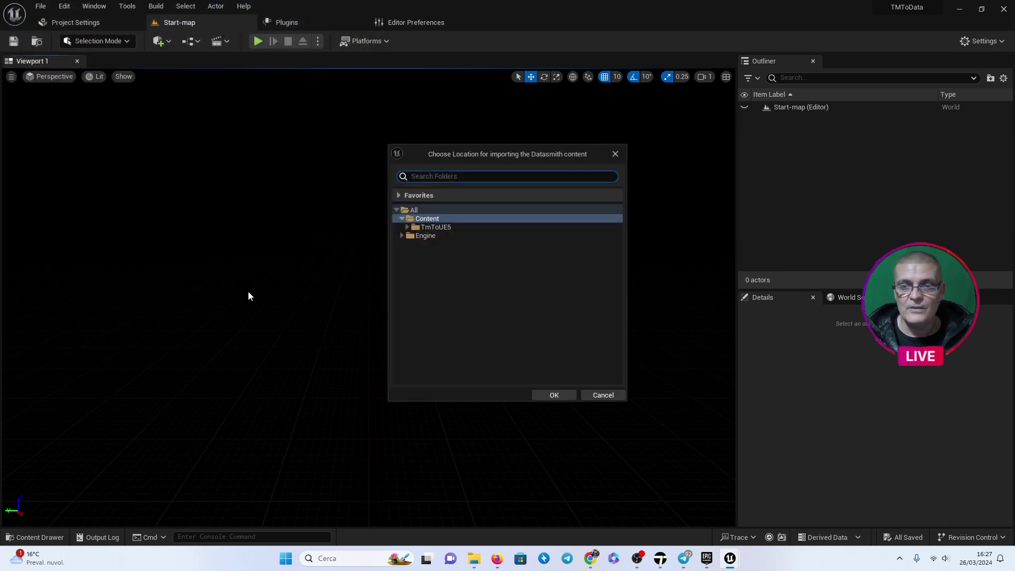
Choose Content > TmToUE5 as the Datasmith import destination and confirm.
{"action": "left_click", "coordinate": [428, 229]}
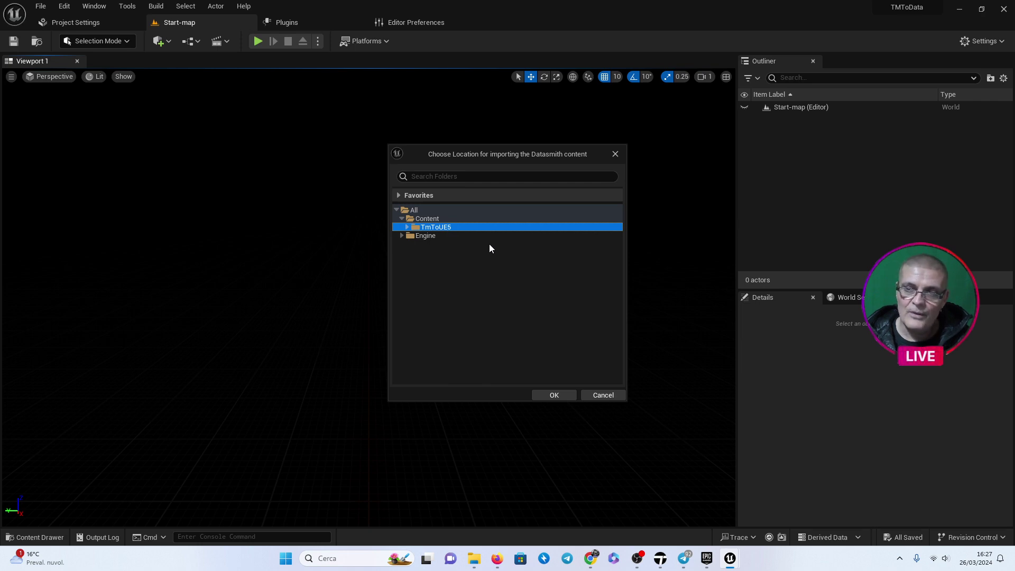
{"action": "left_click", "coordinate": [553, 394]}
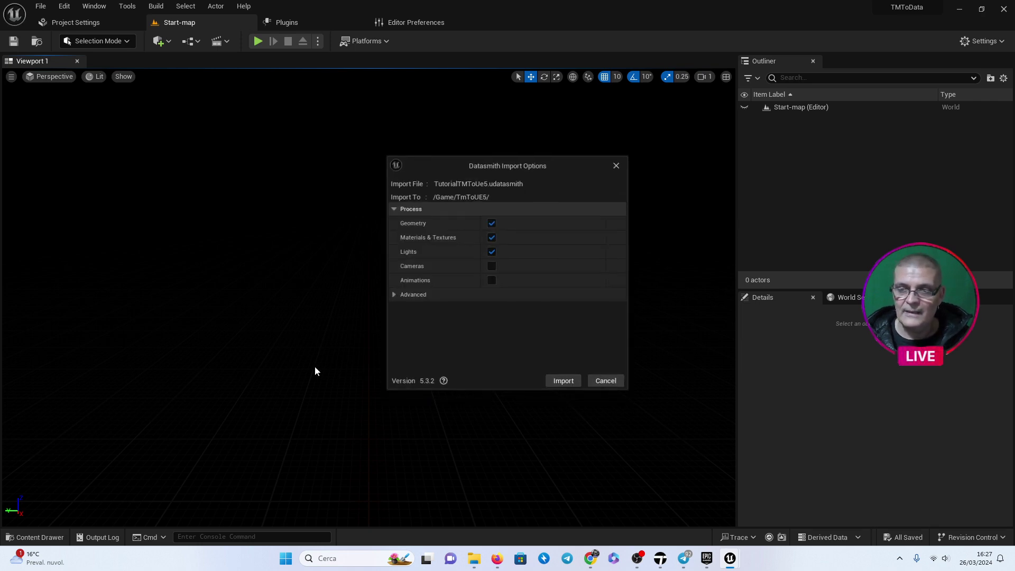
Import the Datasmith scene without lights, generating lightmap UVs for static meshes.
{"action": "left_click", "coordinate": [492, 252]}
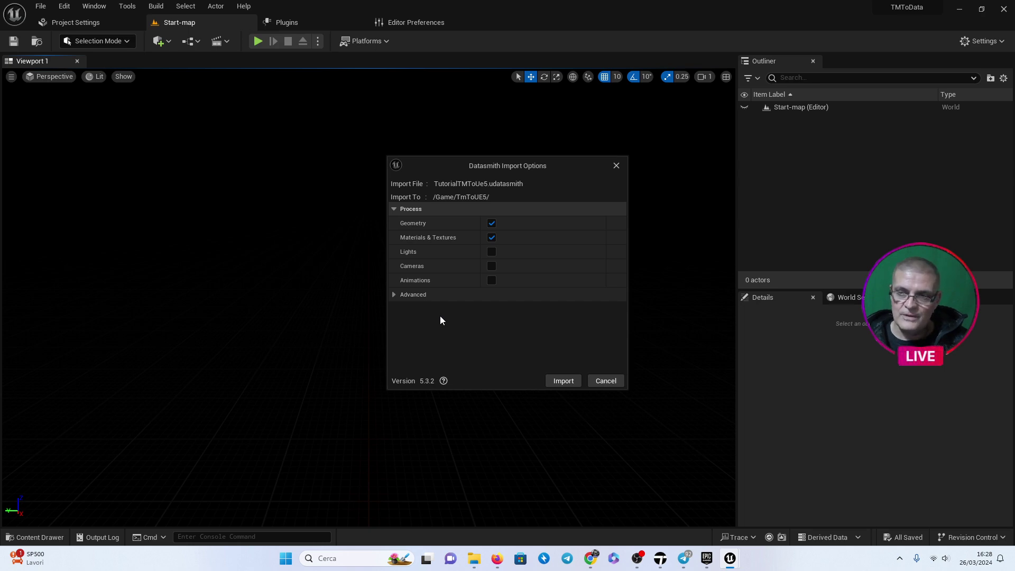
{"action": "left_click", "coordinate": [394, 295]}
{"action": "left_click", "coordinate": [394, 309]}
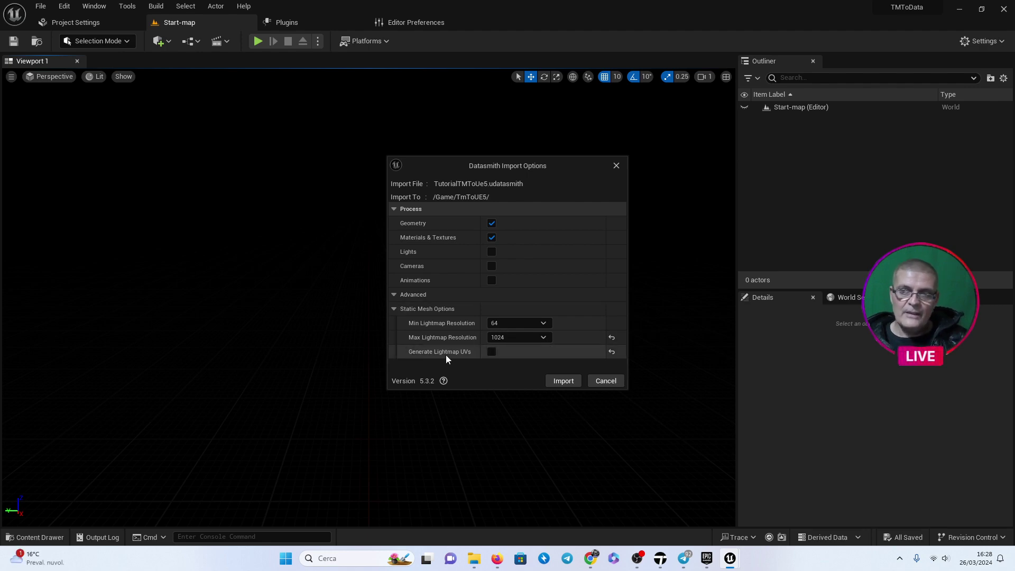
{"action": "left_click", "coordinate": [492, 351]}
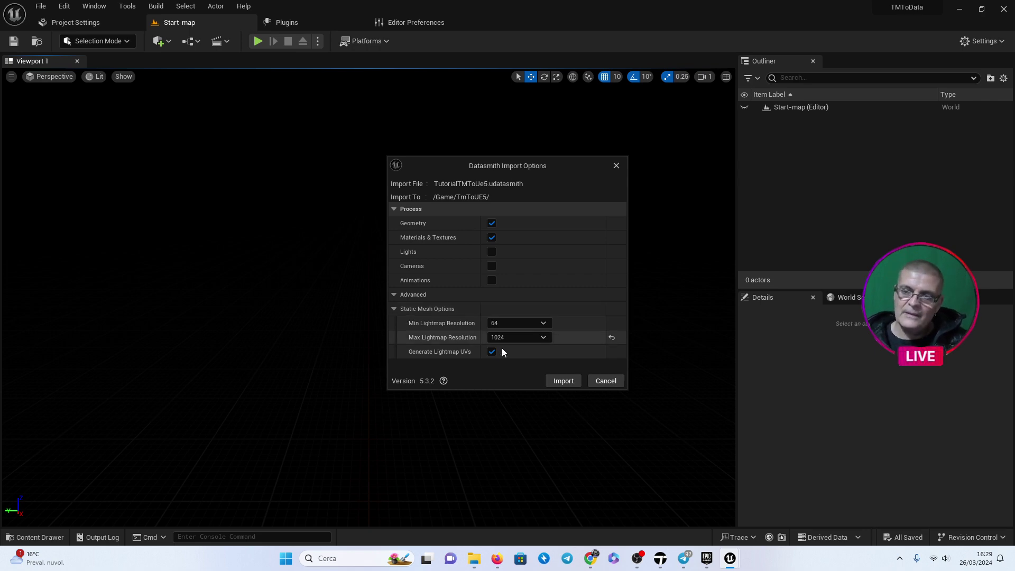
{"action": "left_click", "coordinate": [558, 381]}
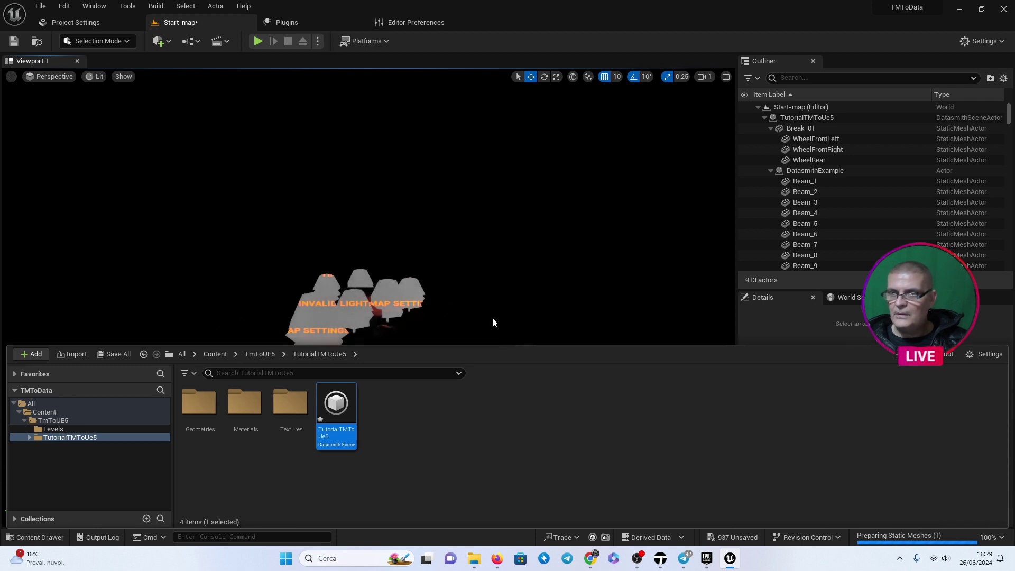
Hide the Content Drawer and fly the viewport through the imported trees and buildings.
{"action": "left_click", "coordinate": [476, 173]}
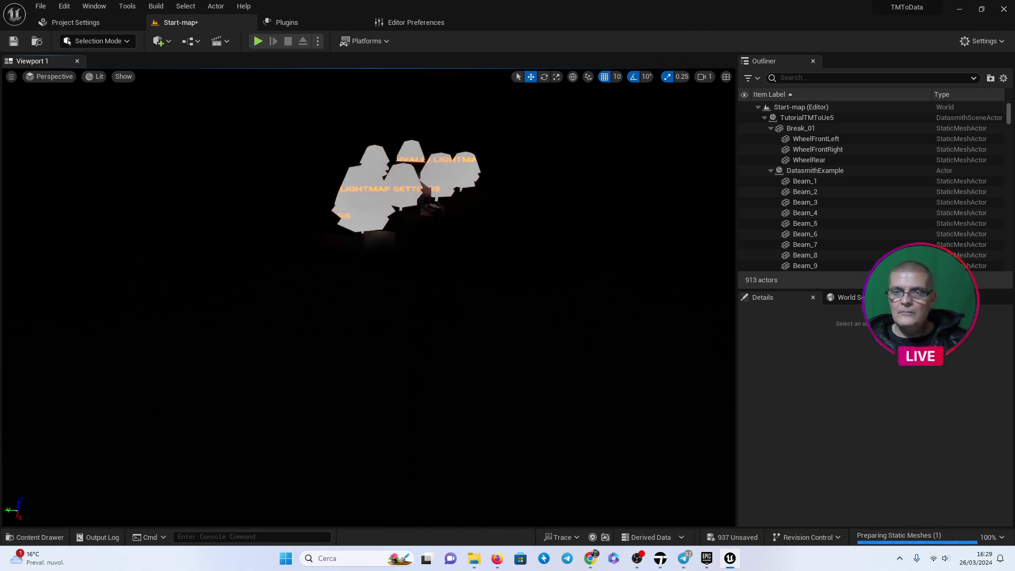
{"action": "scroll", "coordinate": [371, 238], "scroll_direction": "up", "scroll_amount": 8}
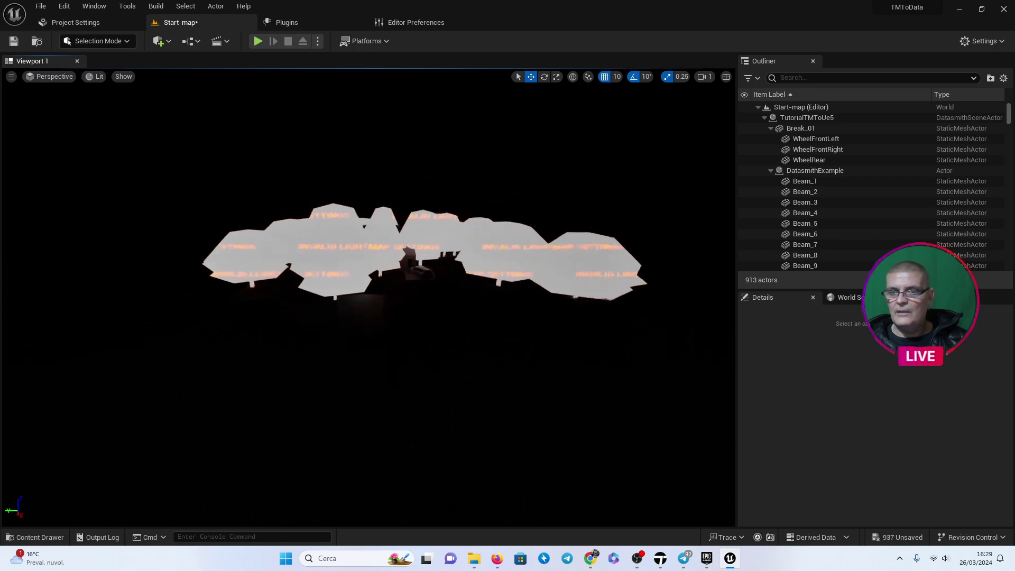
{"action": "scroll", "coordinate": [371, 238], "scroll_direction": "up", "scroll_amount": 2}
{"action": "scroll", "coordinate": [370, 238], "scroll_direction": "up", "scroll_amount": 2}
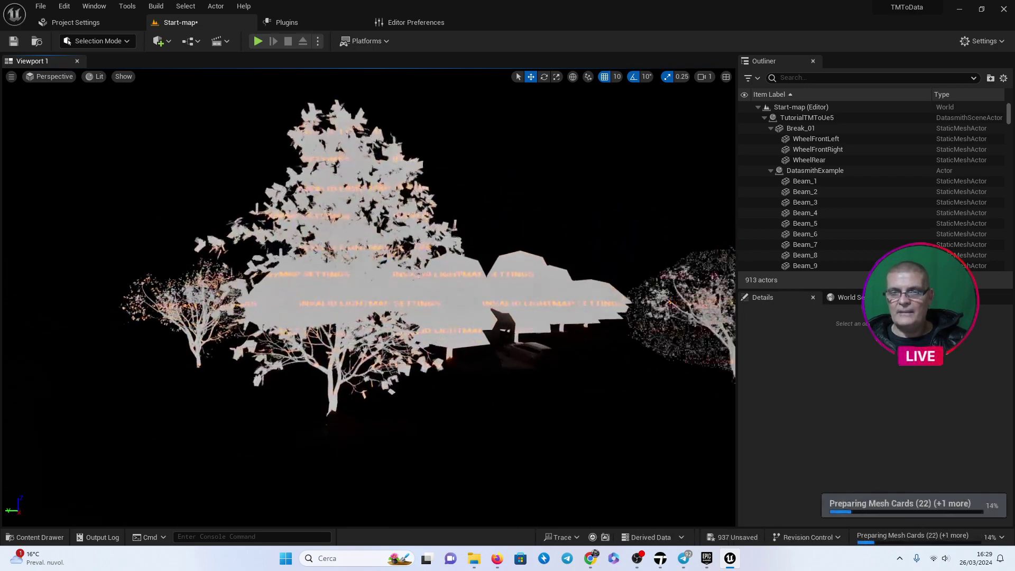
{"action": "scroll", "coordinate": [370, 238], "scroll_direction": "up", "scroll_amount": 2}
{"action": "scroll", "coordinate": [370, 238], "scroll_direction": "up", "scroll_amount": 2}
{"action": "scroll", "coordinate": [370, 238], "scroll_direction": "up", "scroll_amount": 2}
{"action": "scroll", "coordinate": [370, 238], "scroll_direction": "up", "scroll_amount": 2}
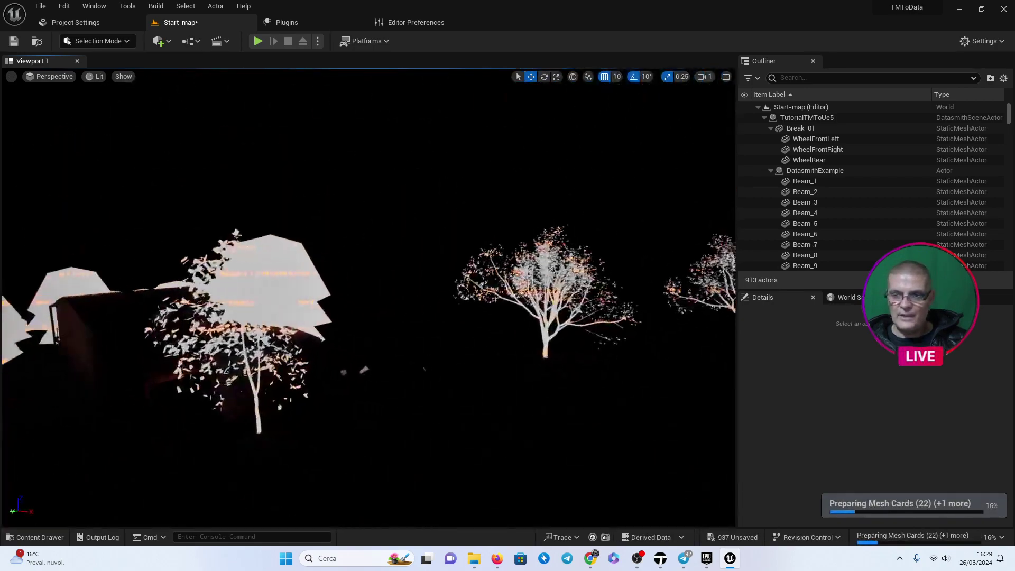
{"action": "scroll", "coordinate": [370, 238], "scroll_direction": "up", "scroll_amount": 2}
{"action": "scroll", "coordinate": [370, 238], "scroll_direction": "up", "scroll_amount": 2}
{"action": "scroll", "coordinate": [370, 238], "scroll_direction": "up", "scroll_amount": 2}
{"action": "scroll", "coordinate": [371, 238], "scroll_direction": "up", "scroll_amount": 2}
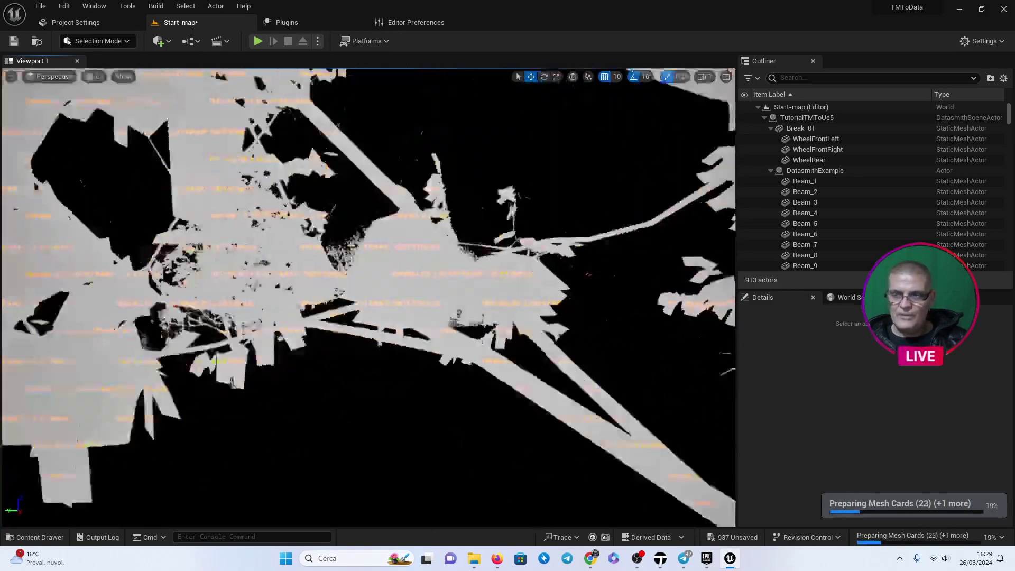
{"action": "scroll", "coordinate": [370, 238], "scroll_direction": "up", "scroll_amount": 2}
{"action": "scroll", "coordinate": [370, 238], "scroll_direction": "up", "scroll_amount": 2}
{"action": "scroll", "coordinate": [370, 238], "scroll_direction": "up", "scroll_amount": 2}
{"action": "scroll", "coordinate": [370, 238], "scroll_direction": "up", "scroll_amount": 2}
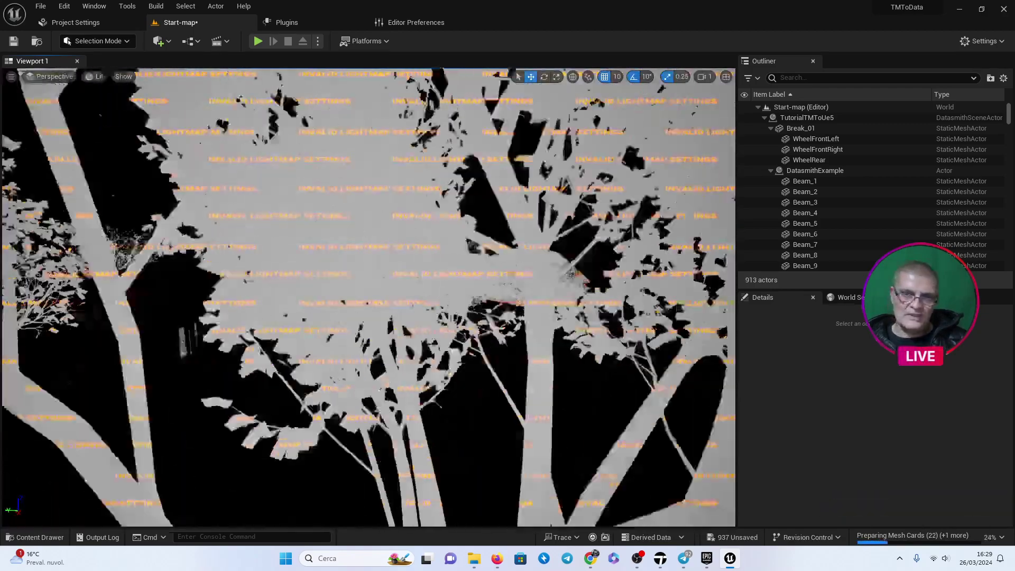
{"action": "scroll", "coordinate": [371, 238], "scroll_direction": "up", "scroll_amount": 2}
{"action": "scroll", "coordinate": [370, 238], "scroll_direction": "up", "scroll_amount": 2}
{"action": "scroll", "coordinate": [370, 238], "scroll_direction": "up", "scroll_amount": 2}
{"action": "scroll", "coordinate": [371, 238], "scroll_direction": "up", "scroll_amount": 2}
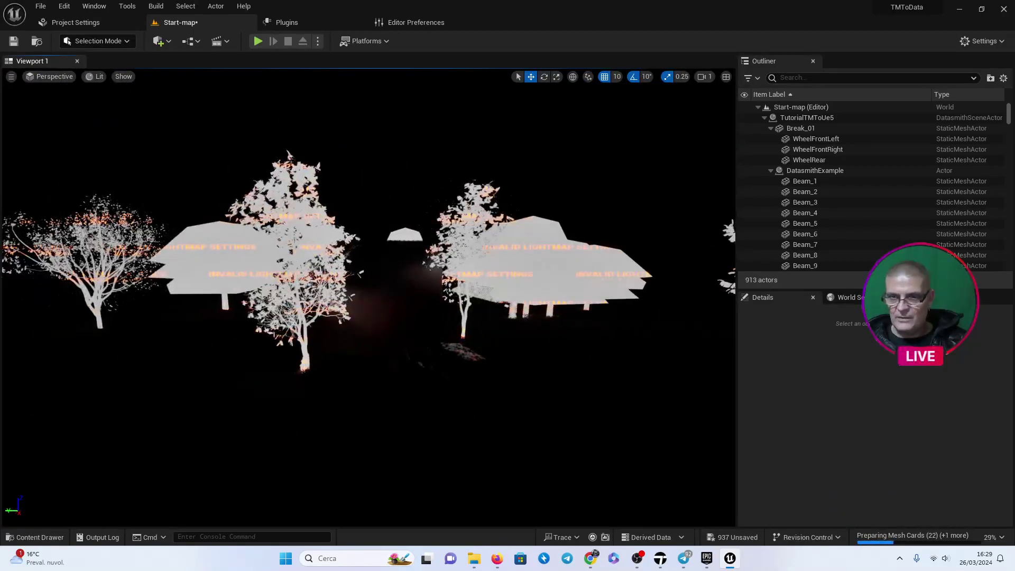
{"action": "scroll", "coordinate": [371, 238], "scroll_direction": "up", "scroll_amount": 1}
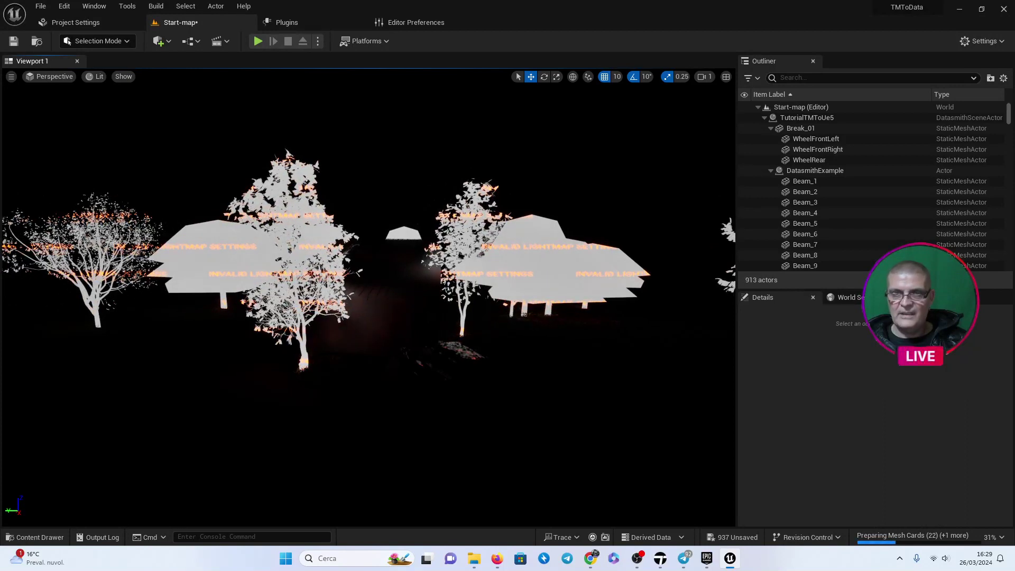
Add a Sun and Sky actor to the level from Quick Add.
{"action": "left_click", "coordinate": [164, 46]}
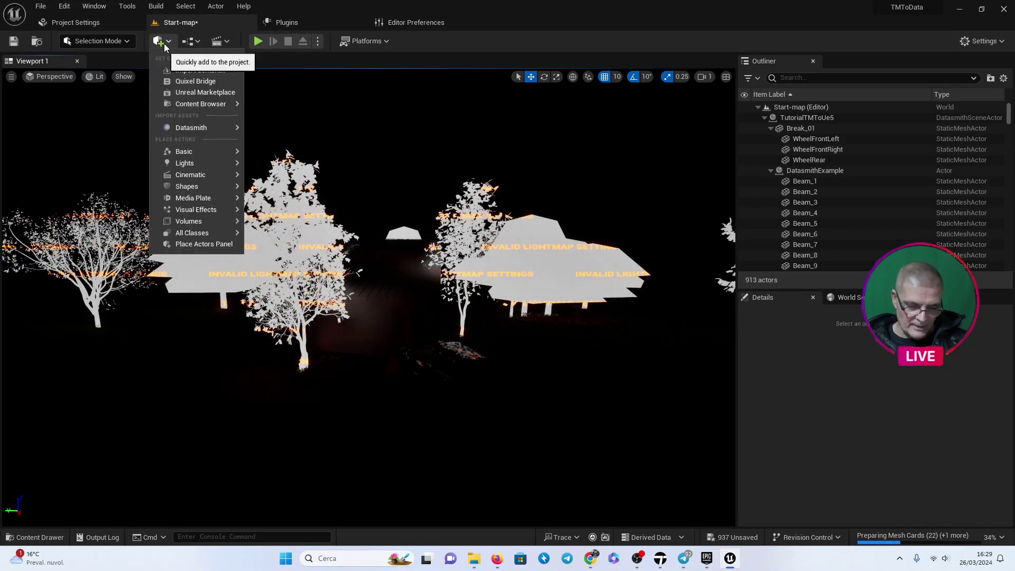
{"action": "type", "text": "sun"}
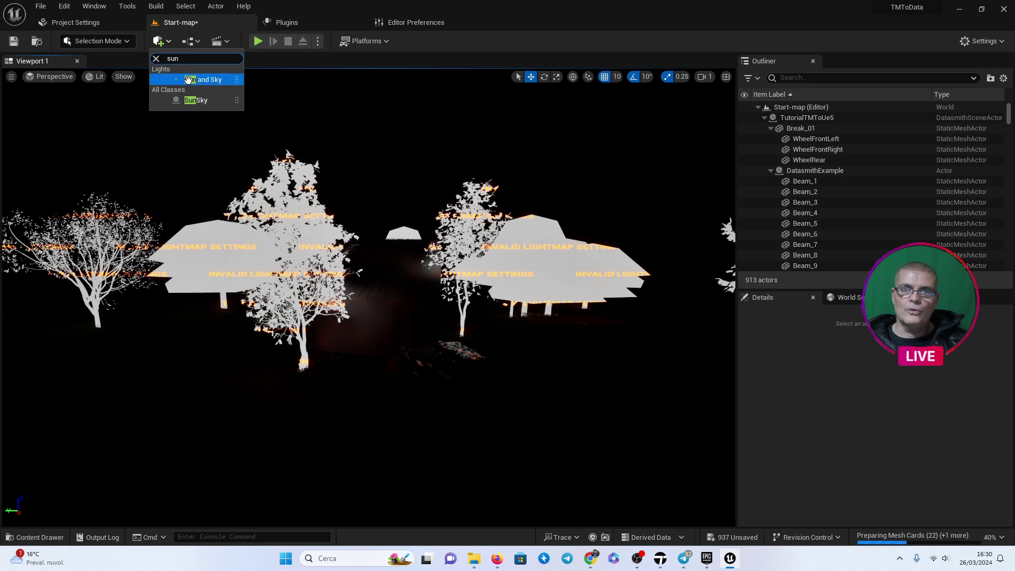
{"action": "left_click", "coordinate": [194, 79]}
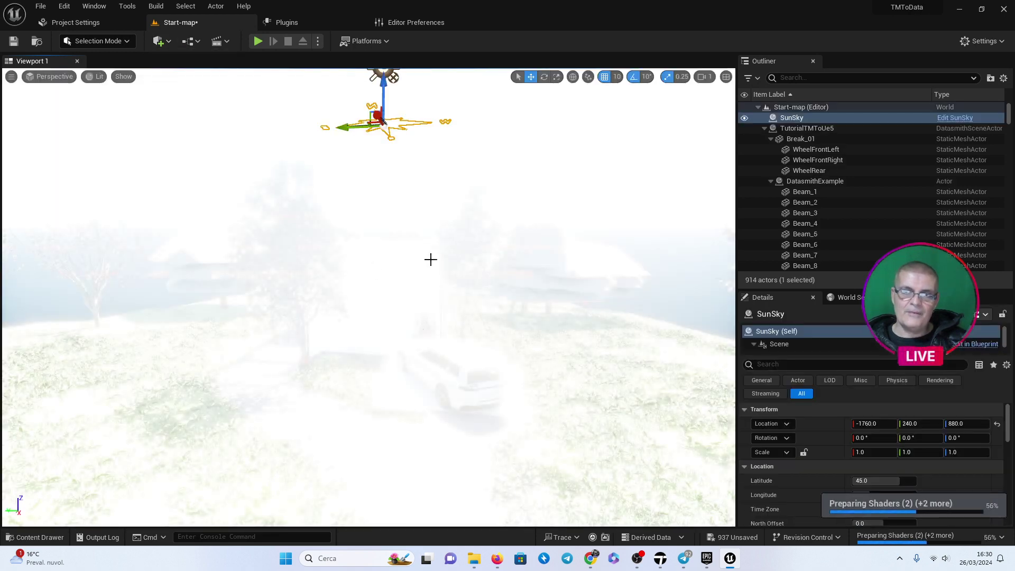
Fly the view toward the house and car, then select the large Banyan tree.
{"action": "right_click_drag", "start_coordinate": [517, 71], "coordinate": [656, 88]}
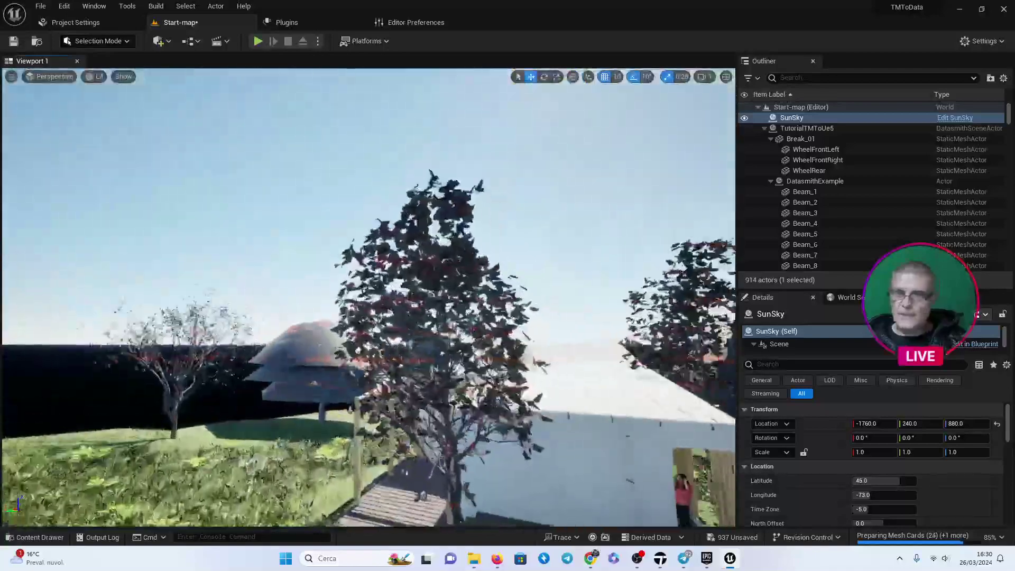
{"action": "right_click_drag", "start_coordinate": [385, 279], "coordinate": [386, 278]}
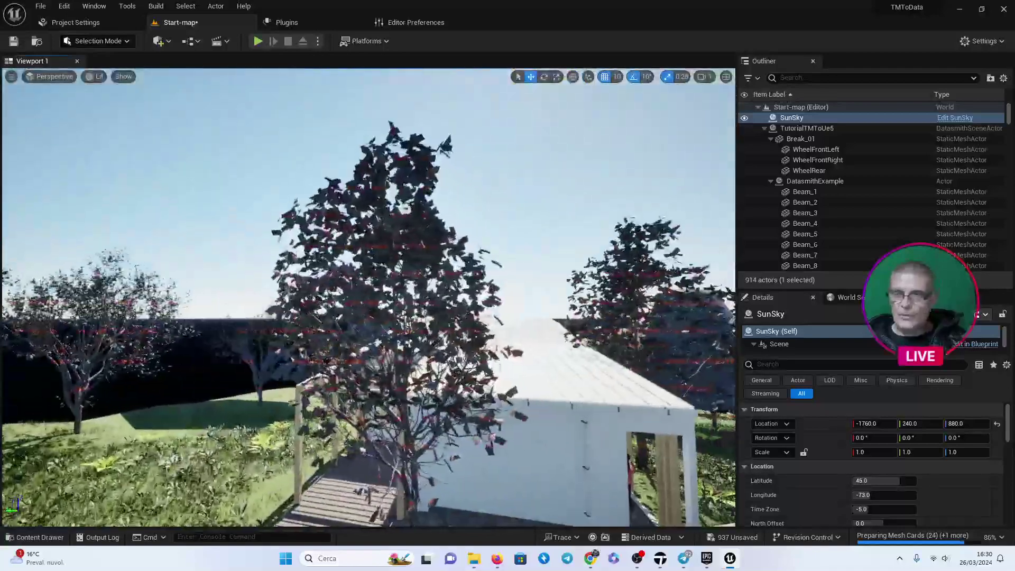
{"action": "left_click", "coordinate": [376, 279]}
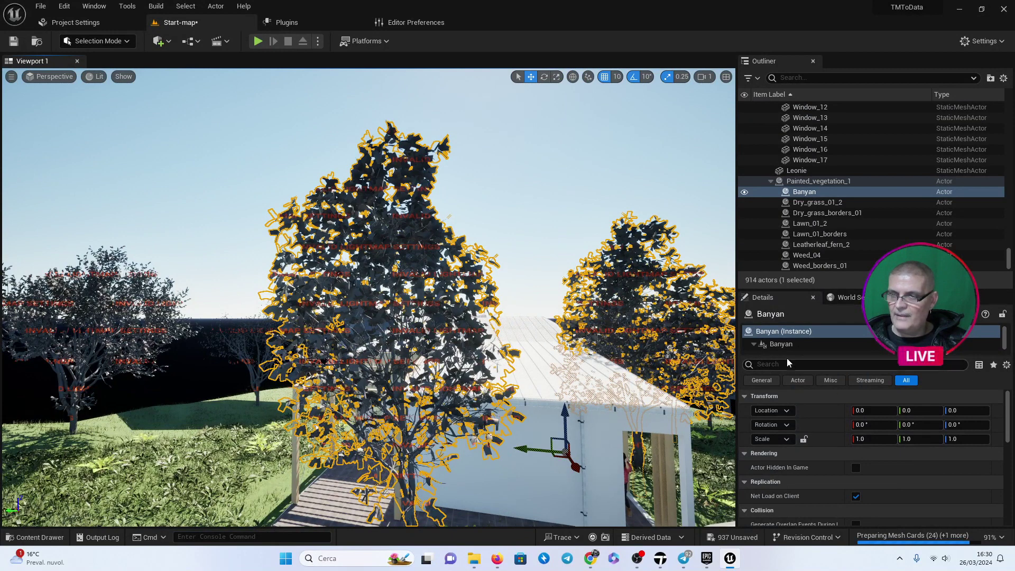
Select the Banyan's instanced static mesh component and open its Growth_1_2 mesh in the Static Mesh Editor.
{"action": "scroll", "coordinate": [807, 335], "scroll_direction": "down", "scroll_amount": 1}
{"action": "left_click", "coordinate": [807, 334]}
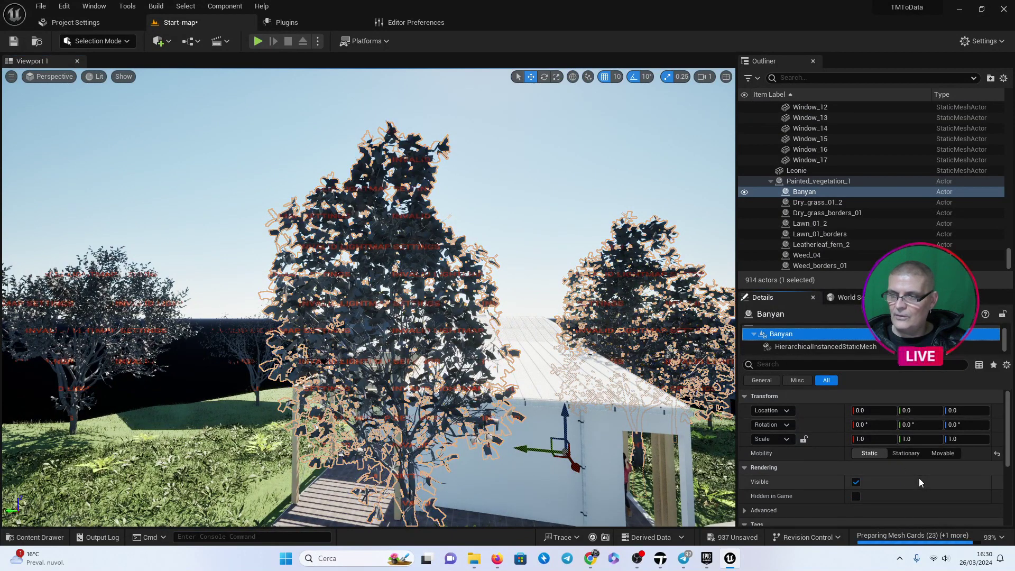
{"action": "scroll", "coordinate": [913, 471], "scroll_direction": "down", "scroll_amount": 3}
{"action": "left_click", "coordinate": [815, 347]}
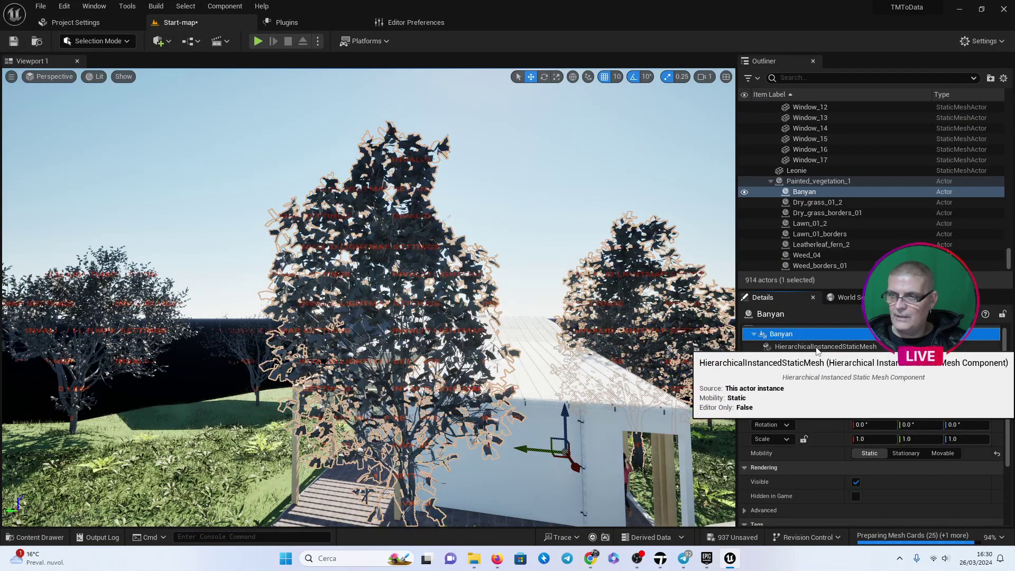
{"action": "scroll", "coordinate": [860, 405], "scroll_direction": "down", "scroll_amount": 2}
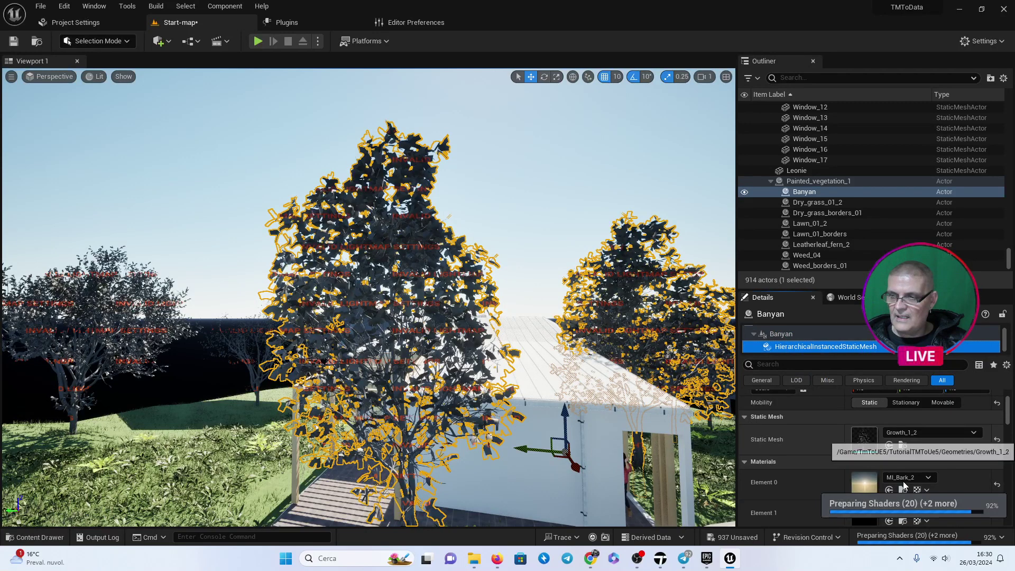
{"action": "double_click", "coordinate": [867, 441]}
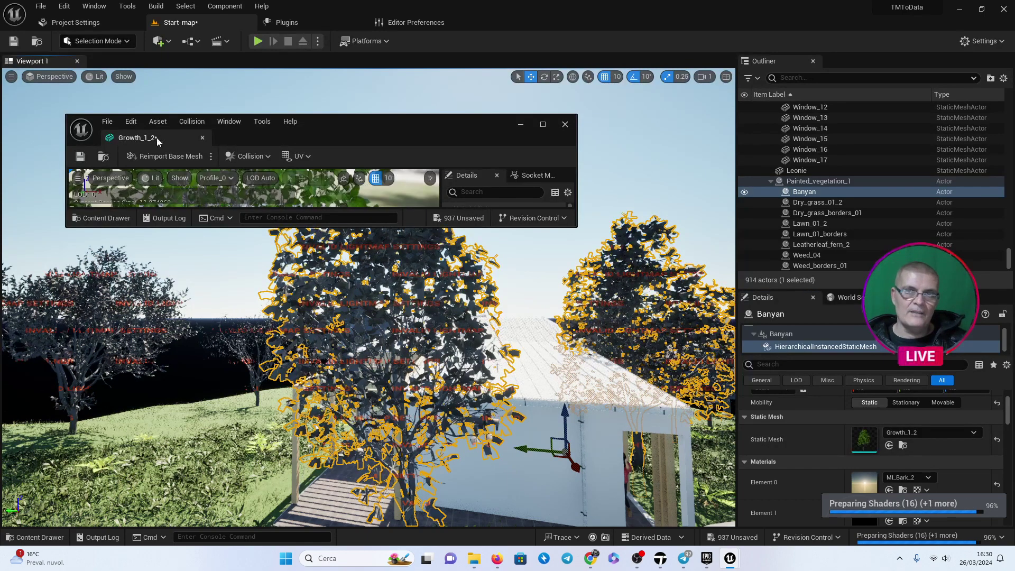
Dock the Growth_1_2 mesh editor and view its UV Channel 0, then UV Channel 1 layout.
{"action": "left_click", "coordinate": [478, 30]}
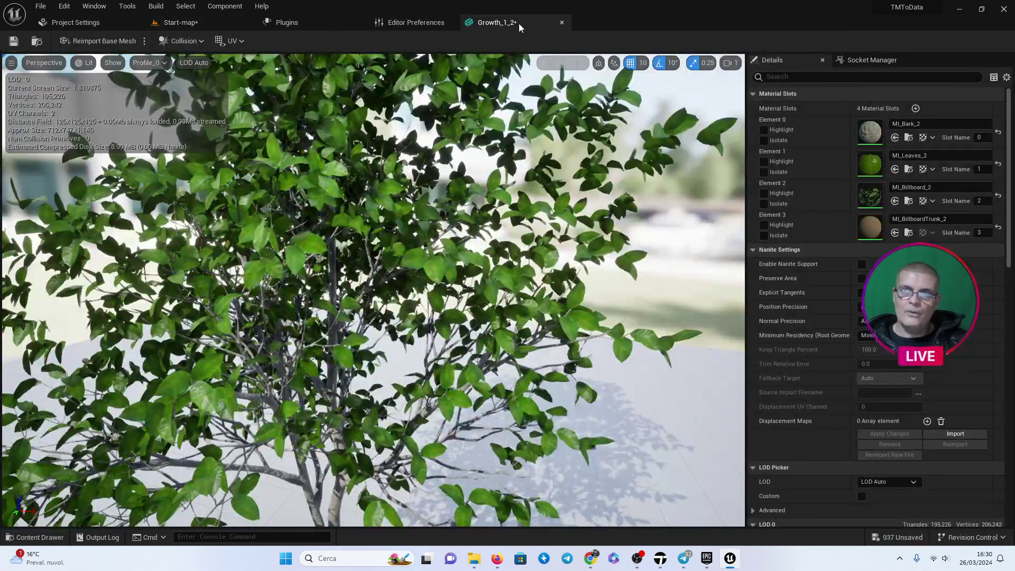
{"action": "left_click_drag", "start_coordinate": [478, 30], "coordinate": [519, 23]}
{"action": "scroll", "coordinate": [345, 256], "scroll_direction": "down", "scroll_amount": 10}
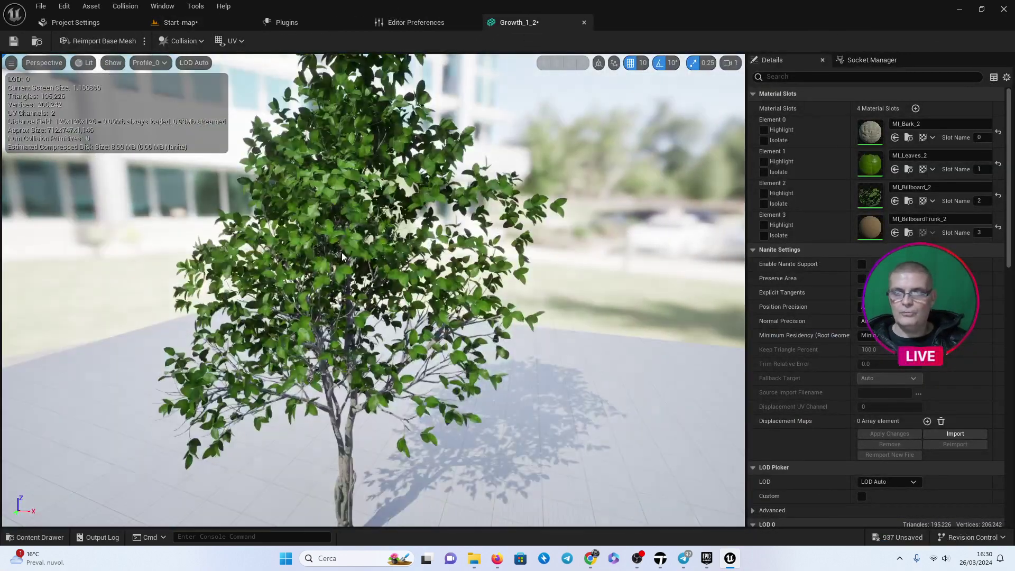
{"action": "scroll", "coordinate": [345, 256], "scroll_direction": "up", "scroll_amount": 2}
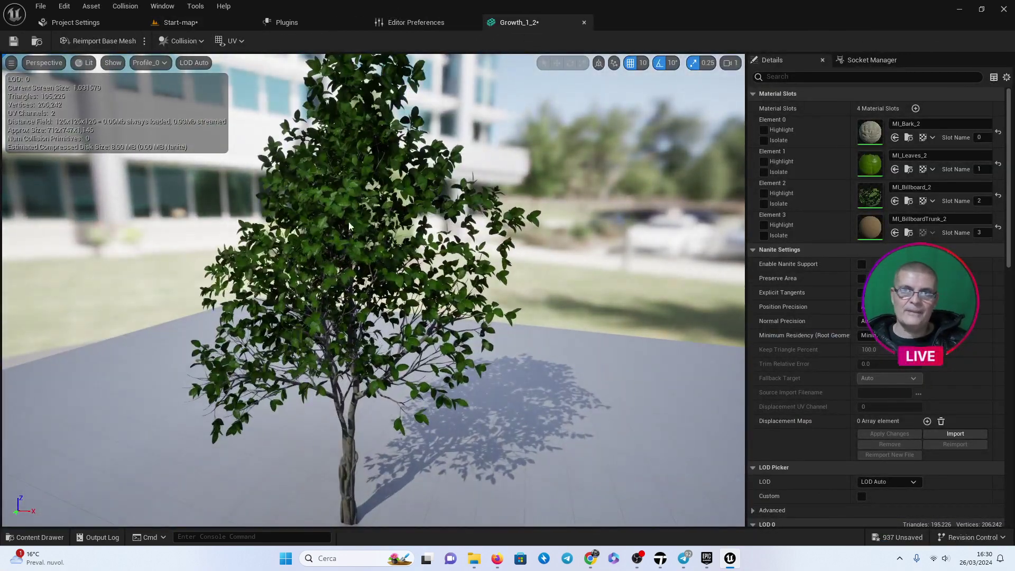
{"action": "left_click", "coordinate": [231, 41]}
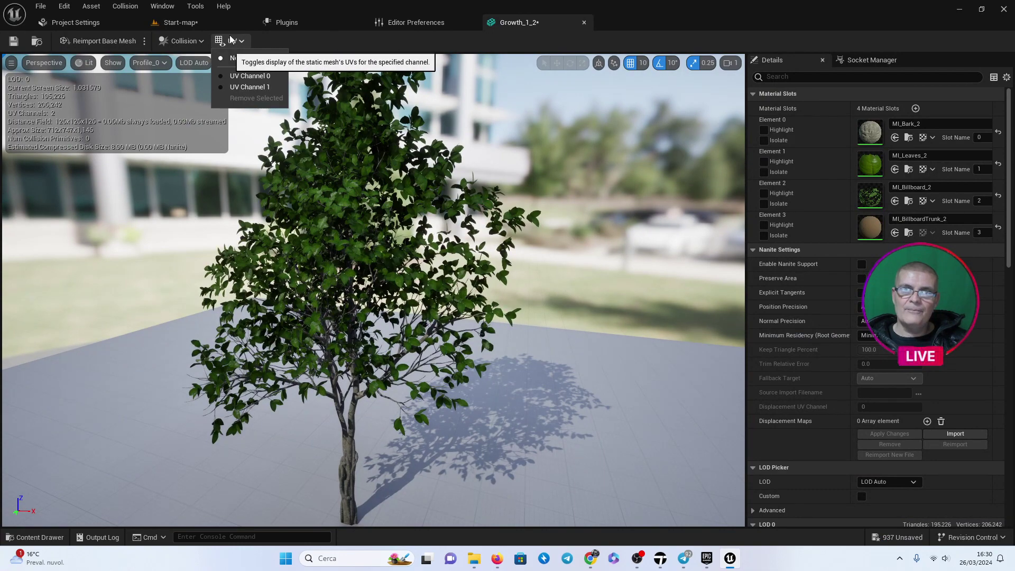
{"action": "left_click", "coordinate": [255, 79]}
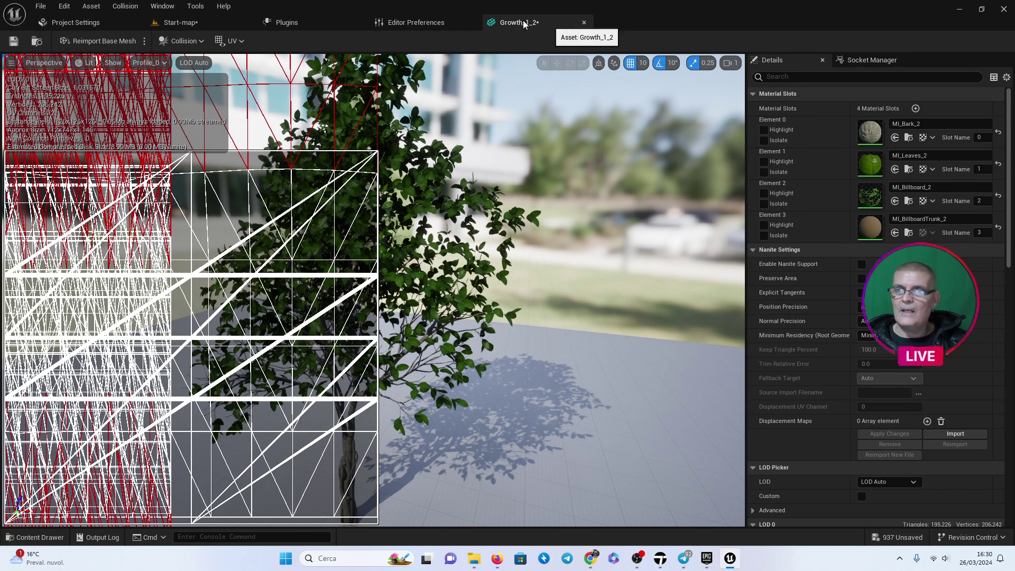
{"action": "left_click", "coordinate": [244, 42]}
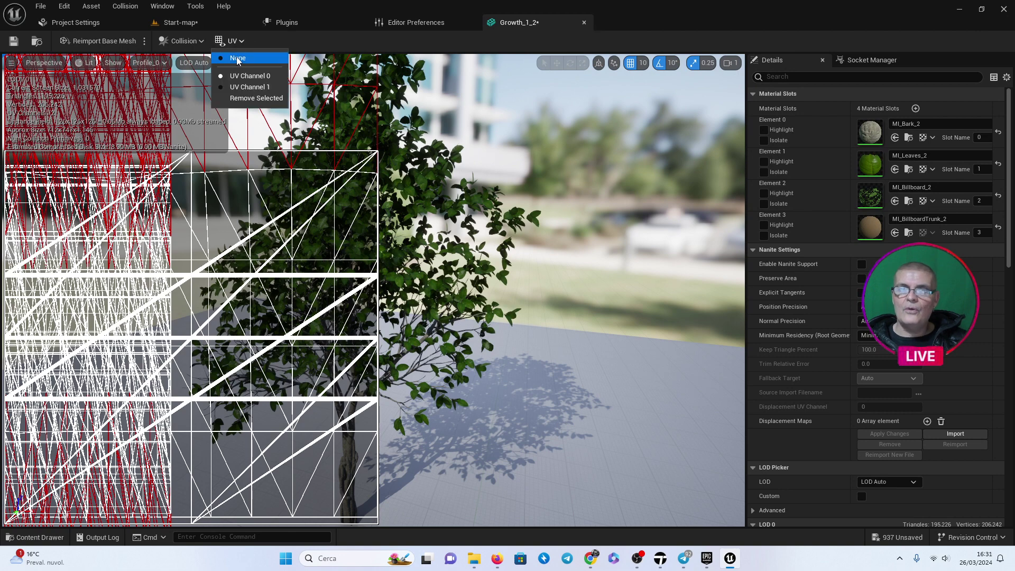
{"action": "left_click", "coordinate": [241, 85]}
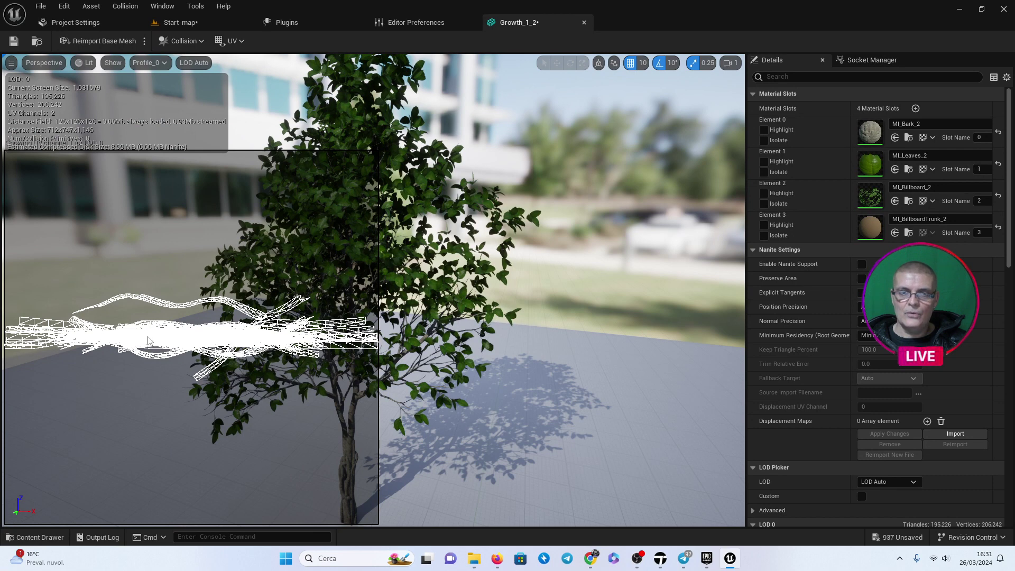
Search the mesh Details for 'index' to check Light Map Coordinate Index 2, then return to Start-map.
{"action": "left_click", "coordinate": [233, 41]}
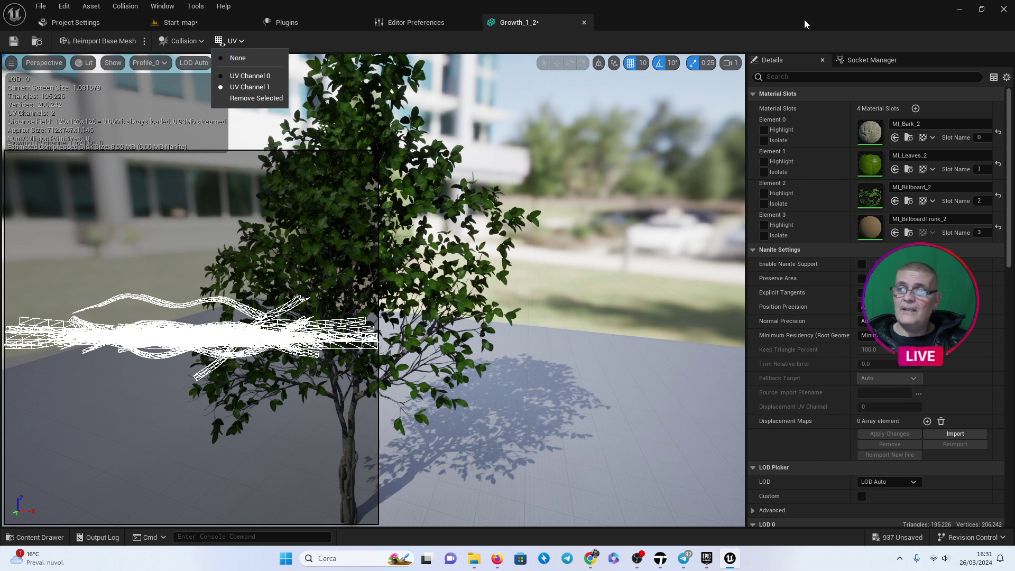
{"action": "left_click", "coordinate": [793, 77]}
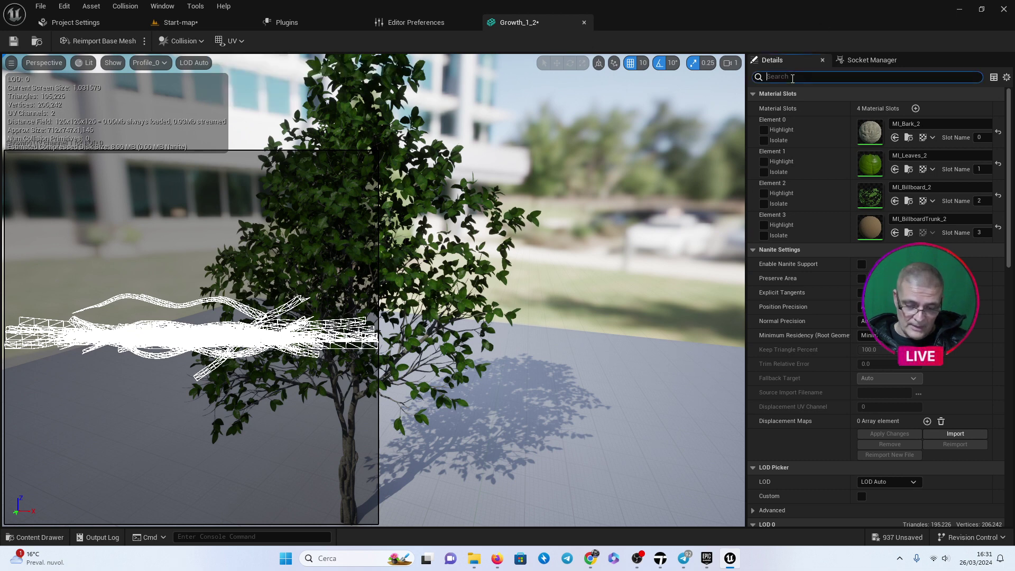
{"action": "type", "text": "lindex"}
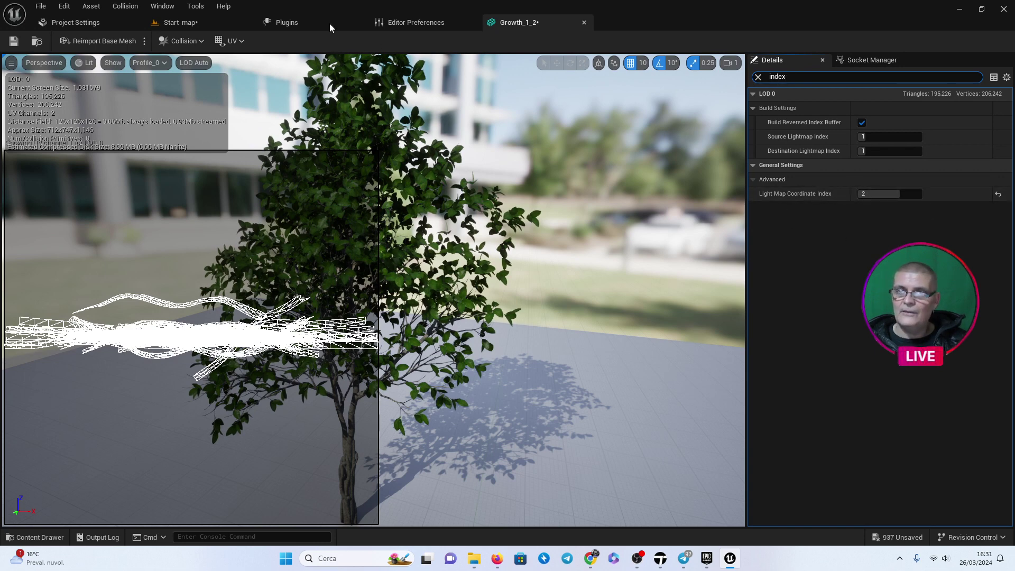
{"action": "left_click", "coordinate": [236, 44]}
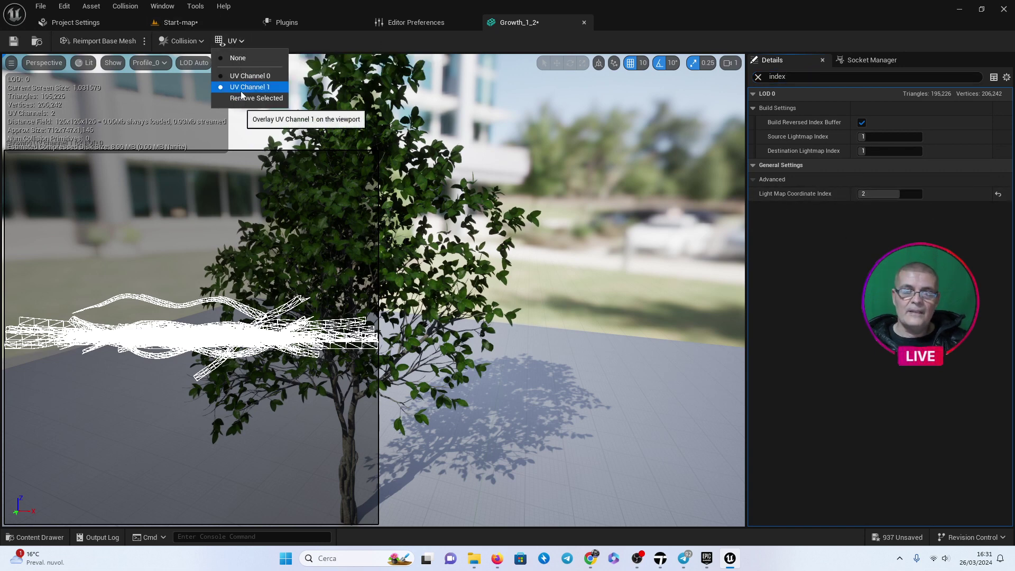
{"action": "left_click", "coordinate": [180, 21]}
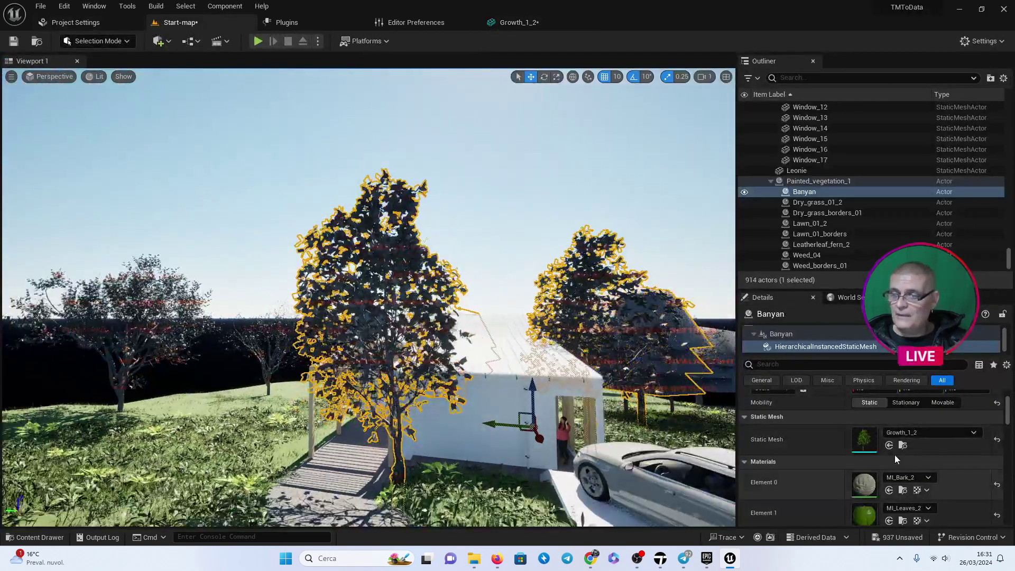
Open the Content Drawer at the Geometries folder and select the Beam_1 mesh.
{"action": "left_click", "coordinate": [903, 445]}
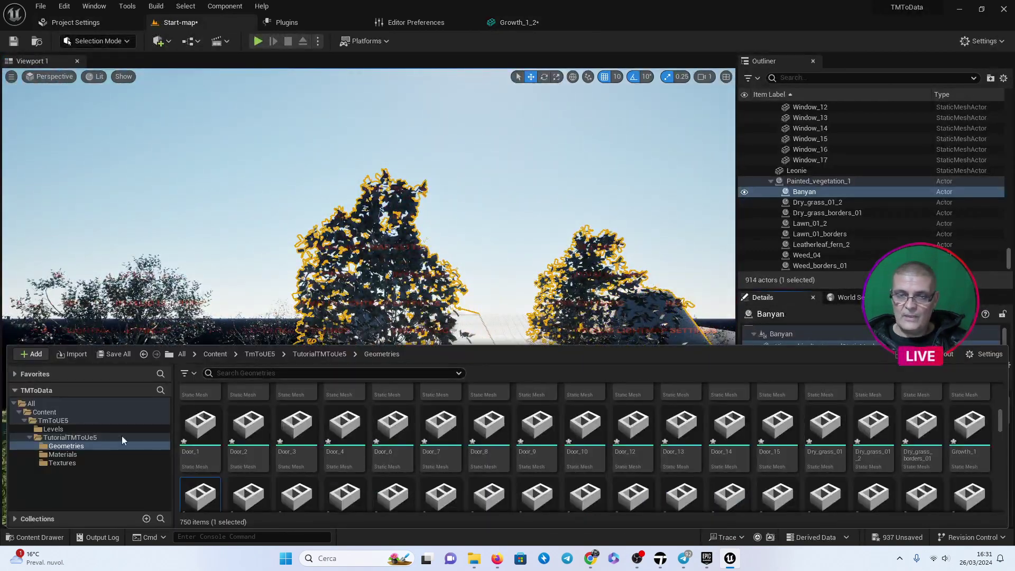
{"action": "scroll", "coordinate": [283, 450], "scroll_direction": "up", "scroll_amount": 5}
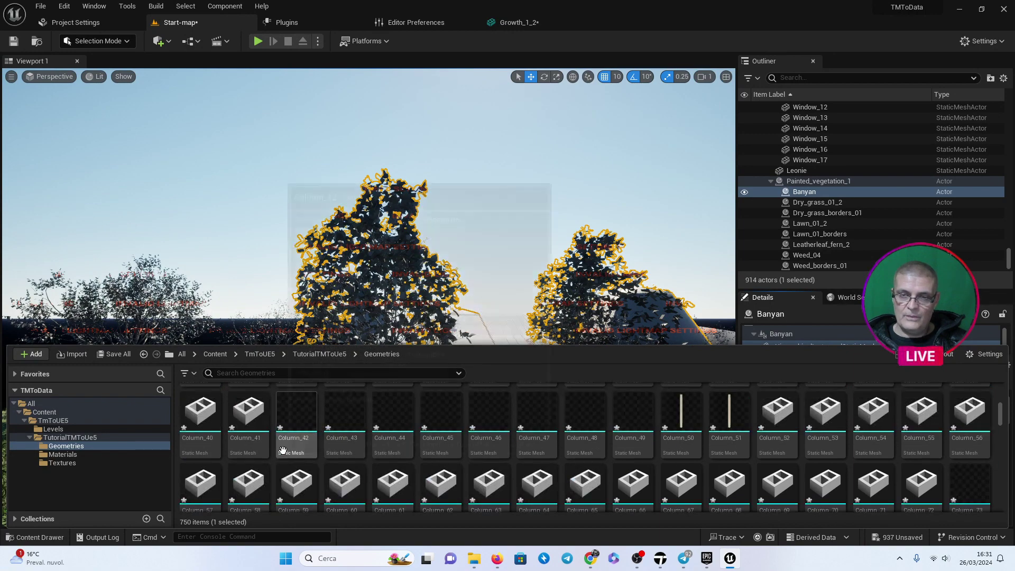
{"action": "scroll", "coordinate": [283, 450], "scroll_direction": "up", "scroll_amount": 2}
{"action": "scroll", "coordinate": [285, 451], "scroll_direction": "up", "scroll_amount": 2}
{"action": "scroll", "coordinate": [288, 452], "scroll_direction": "up", "scroll_amount": 2}
{"action": "scroll", "coordinate": [293, 453], "scroll_direction": "up", "scroll_amount": 2}
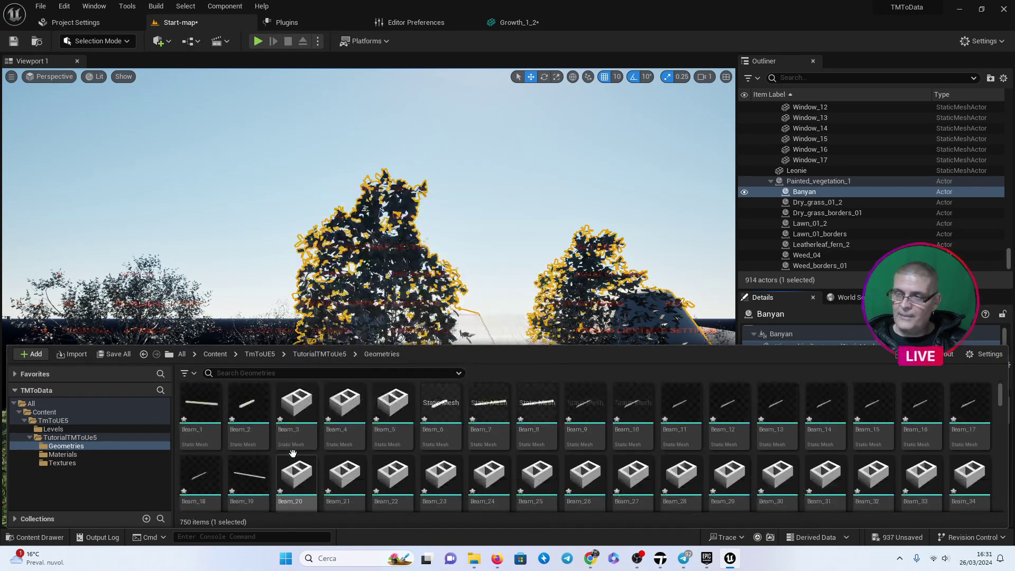
{"action": "left_click", "coordinate": [205, 402]}
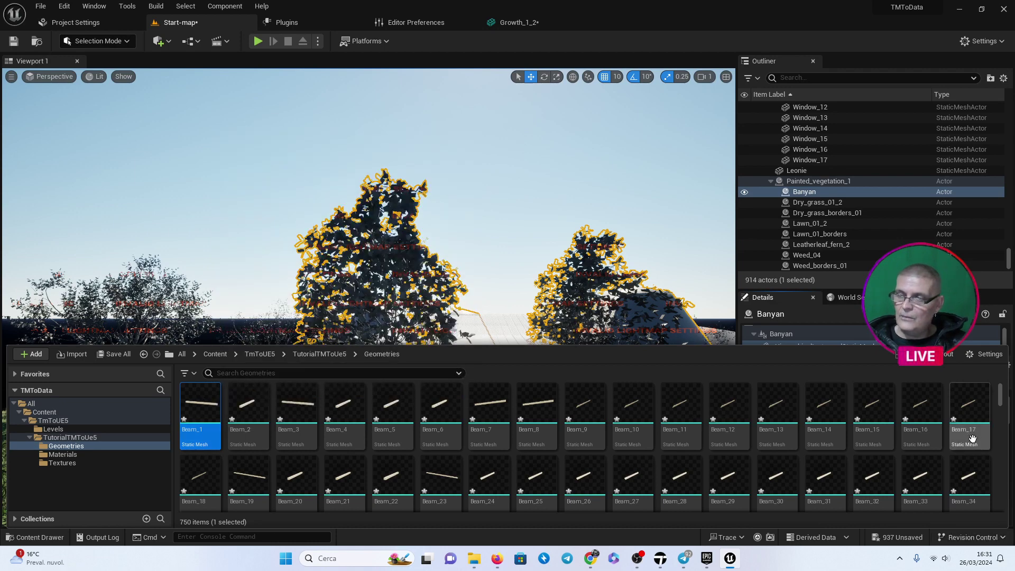
Select all 750 meshes and open them in the Property Matrix via Asset Actions.
{"action": "scroll", "coordinate": [998, 466], "scroll_direction": "down", "scroll_amount": 3}
{"action": "left_click_drag", "start_coordinate": [998, 466], "coordinate": [991, 510]}
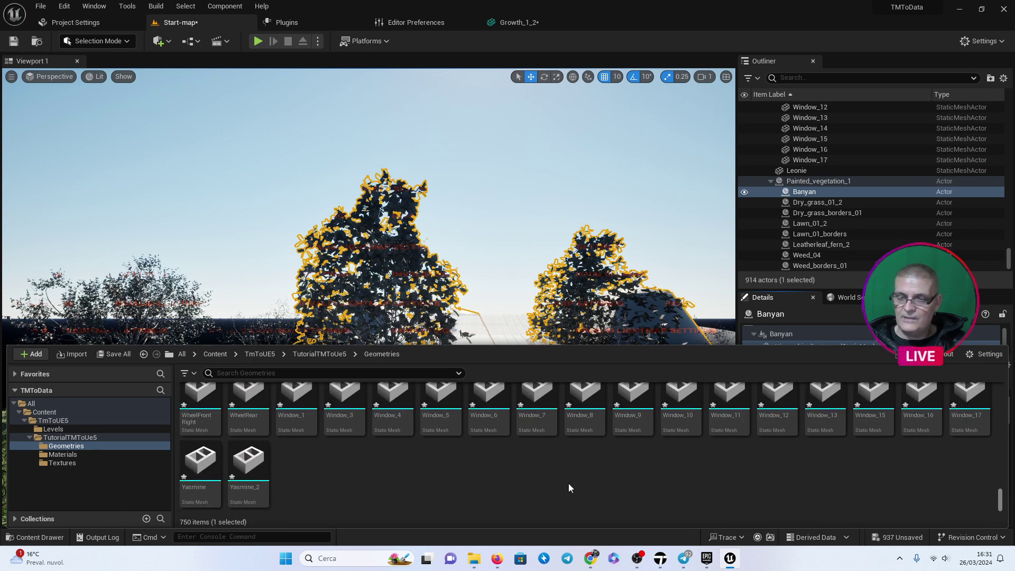
{"action": "key", "text": "ctrl+a"}
{"action": "right_click", "coordinate": [243, 466]}
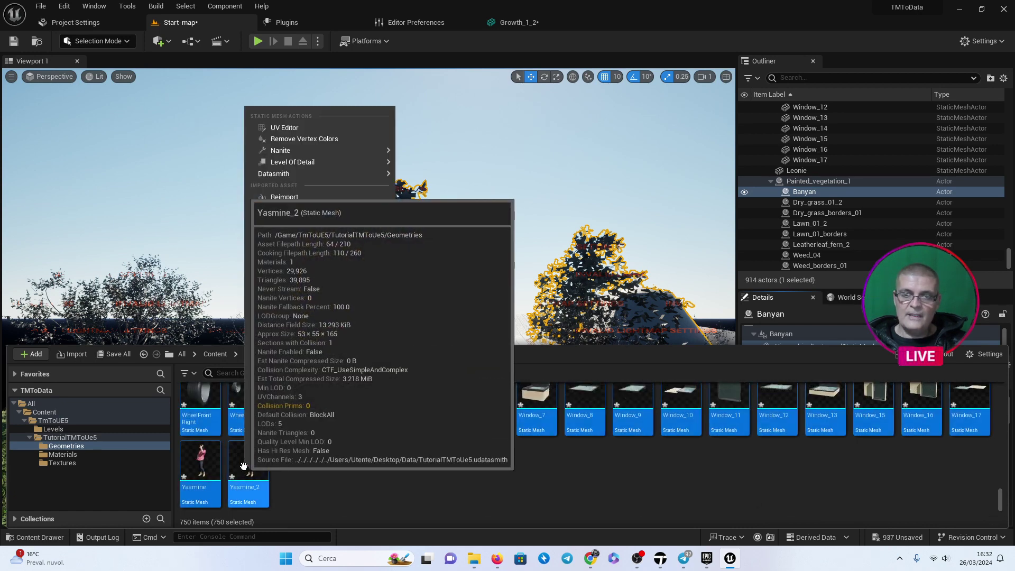
{"action": "mouse_move", "coordinate": [292, 302]}
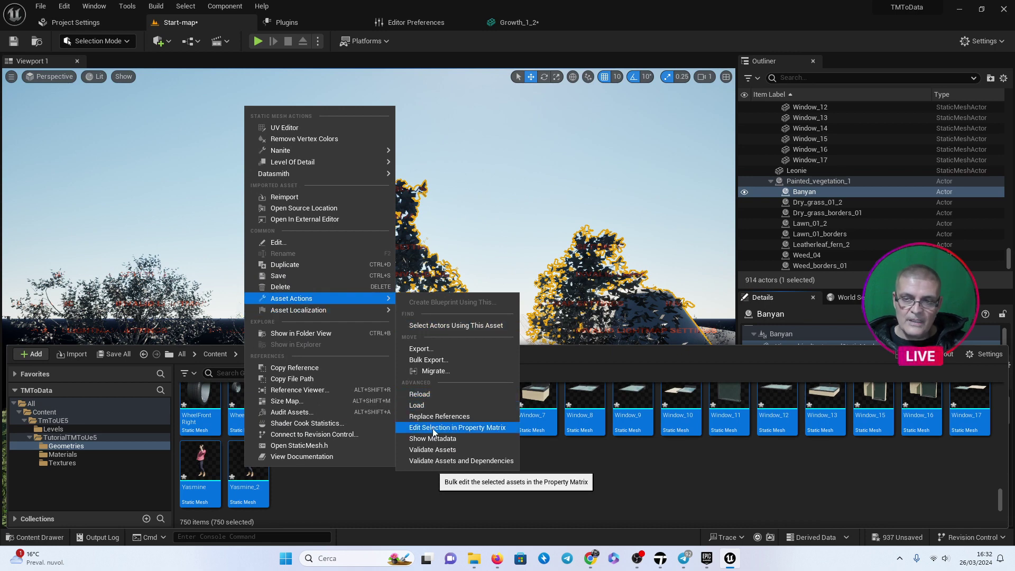
{"action": "left_click", "coordinate": [433, 428]}
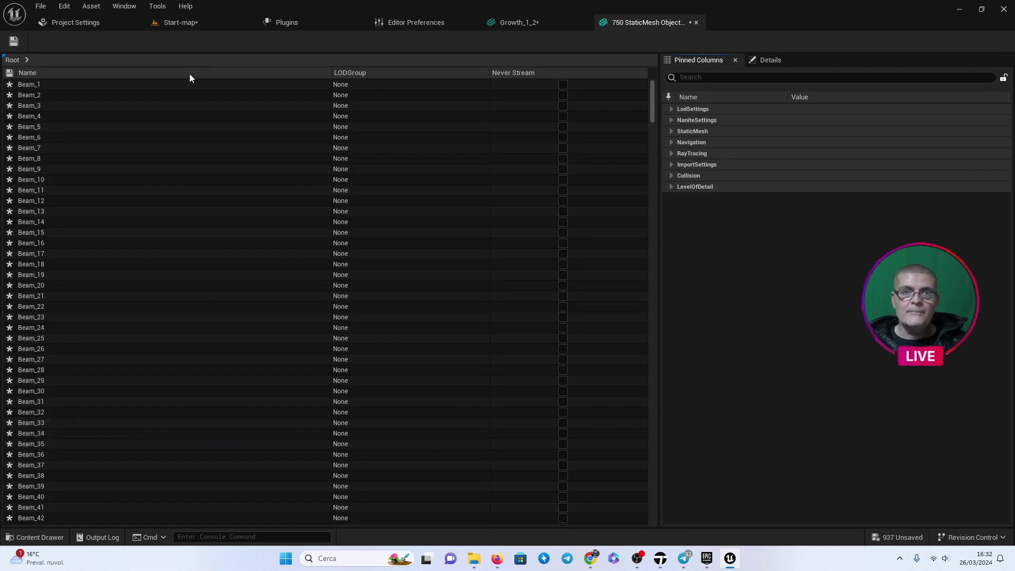
Select every mesh row from Beam_1 through Yasmine_2 in the Property Matrix.
{"action": "left_click", "coordinate": [60, 86]}
{"action": "scroll", "coordinate": [652, 124], "scroll_direction": "down", "scroll_amount": 3}
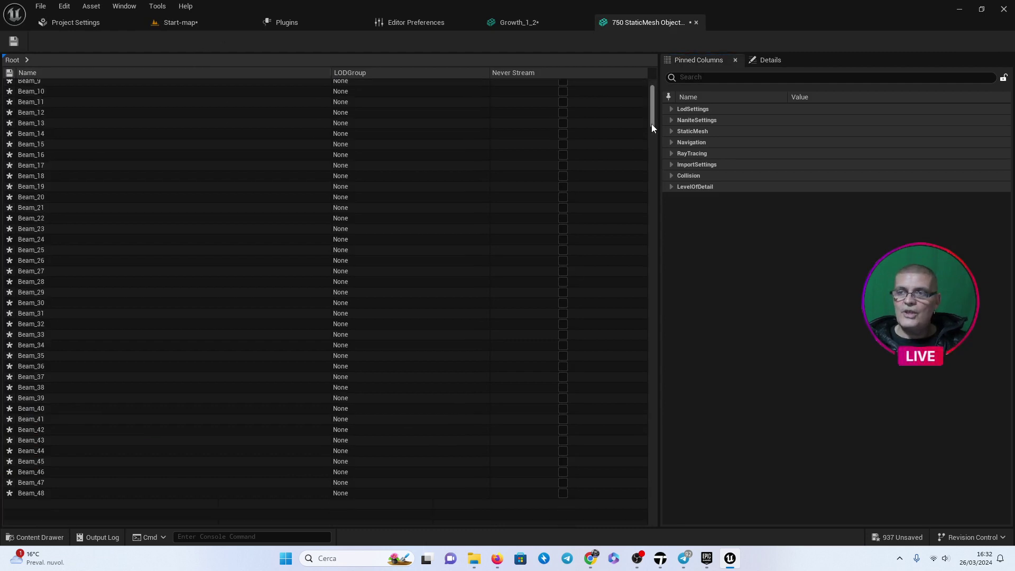
{"action": "left_click_drag", "start_coordinate": [651, 127], "coordinate": [630, 525]}
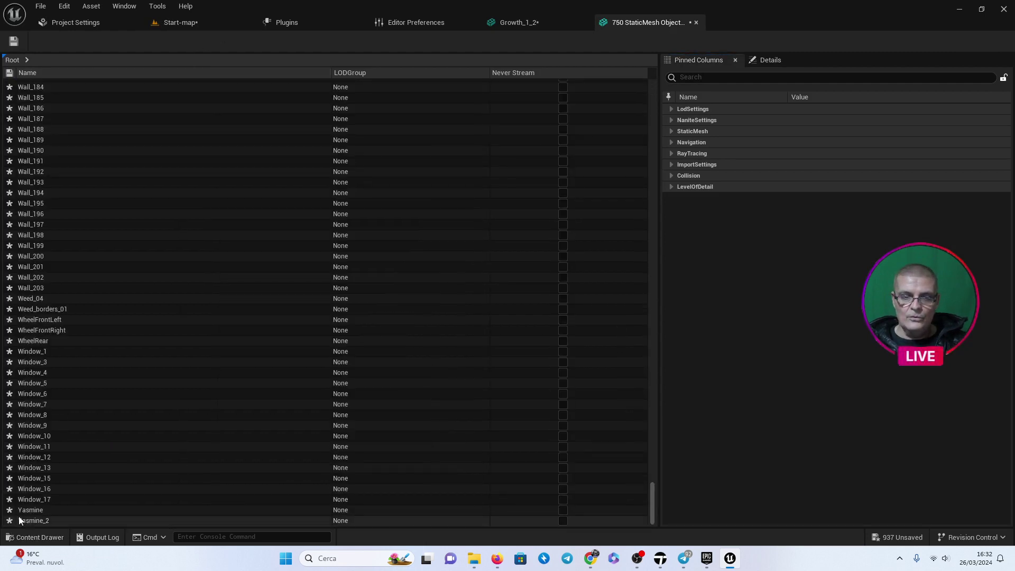
{"action": "left_click", "coordinate": [31, 521], "text": "shift"}
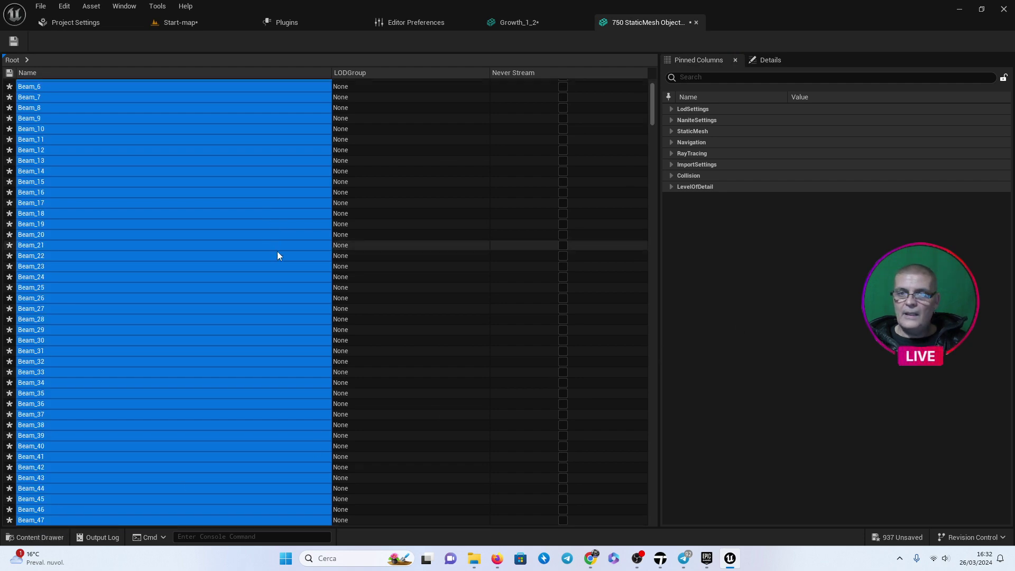
{"action": "left_click_drag", "start_coordinate": [652, 106], "coordinate": [651, 521]}
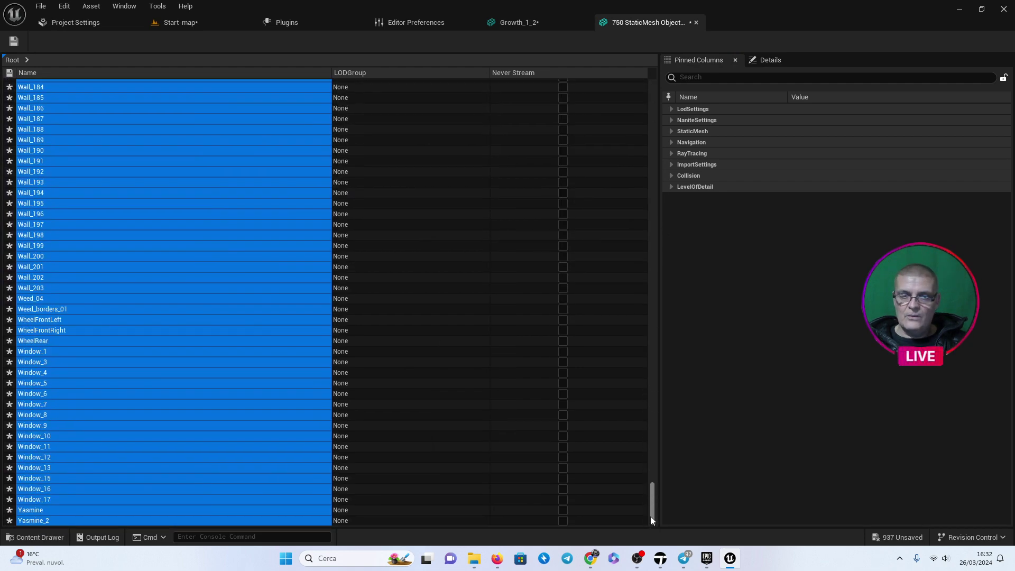
Set Light Map Coordinate Index to 1 for all meshes and save the modified assets.
{"action": "left_click", "coordinate": [699, 77]}
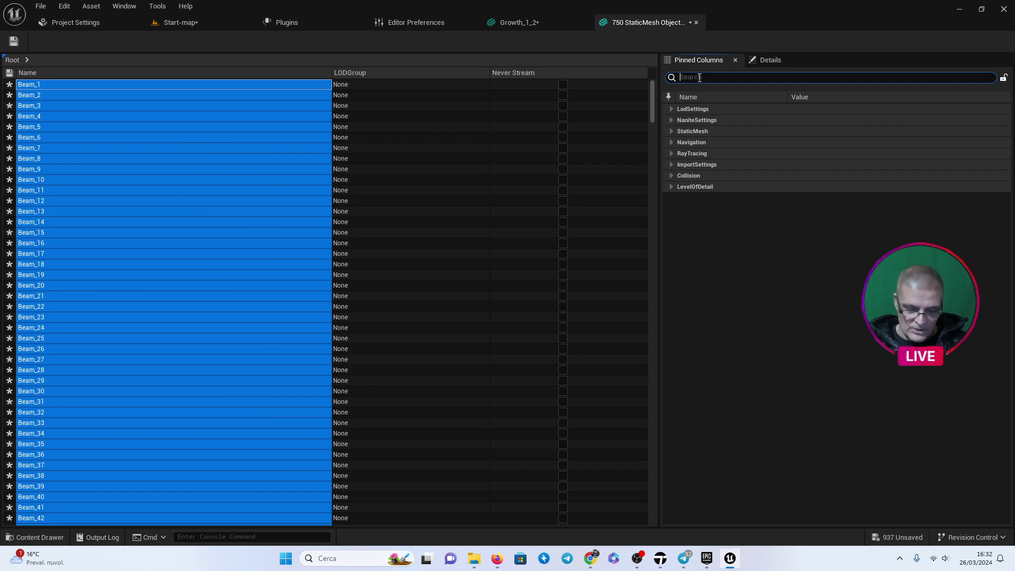
{"action": "type", "text": "index"}
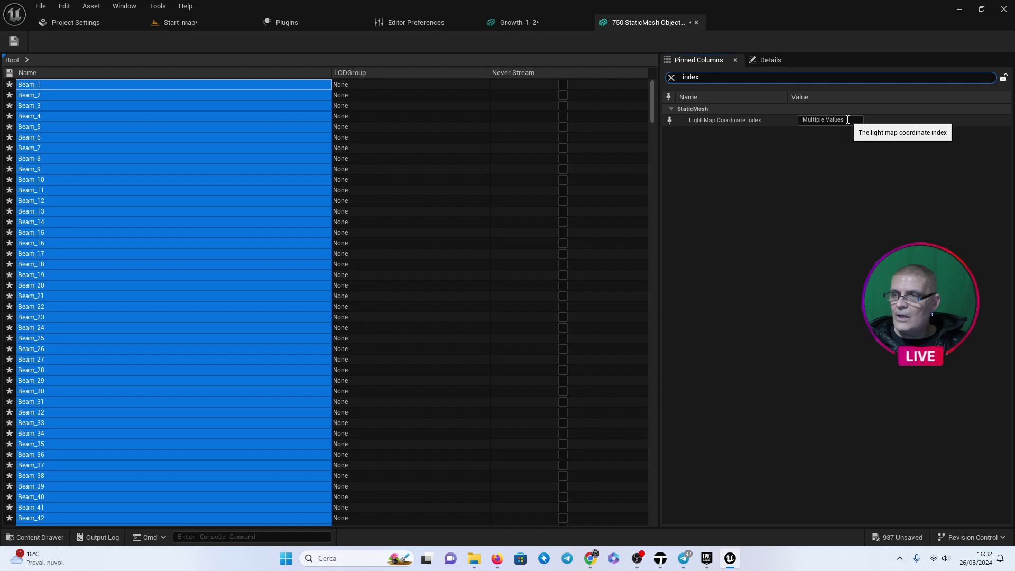
{"action": "left_click", "coordinate": [848, 119]}
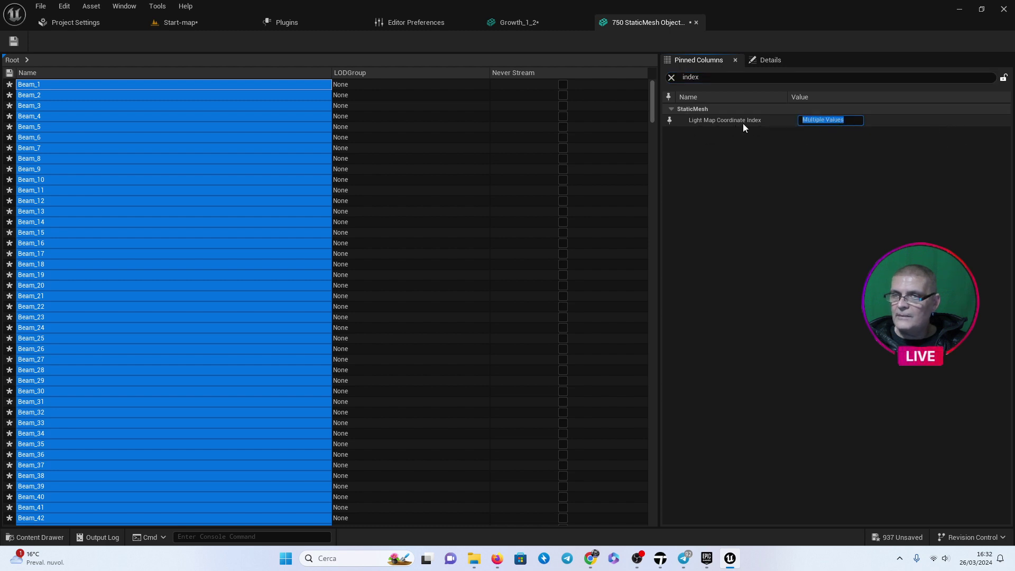
{"action": "type", "text": "1"}
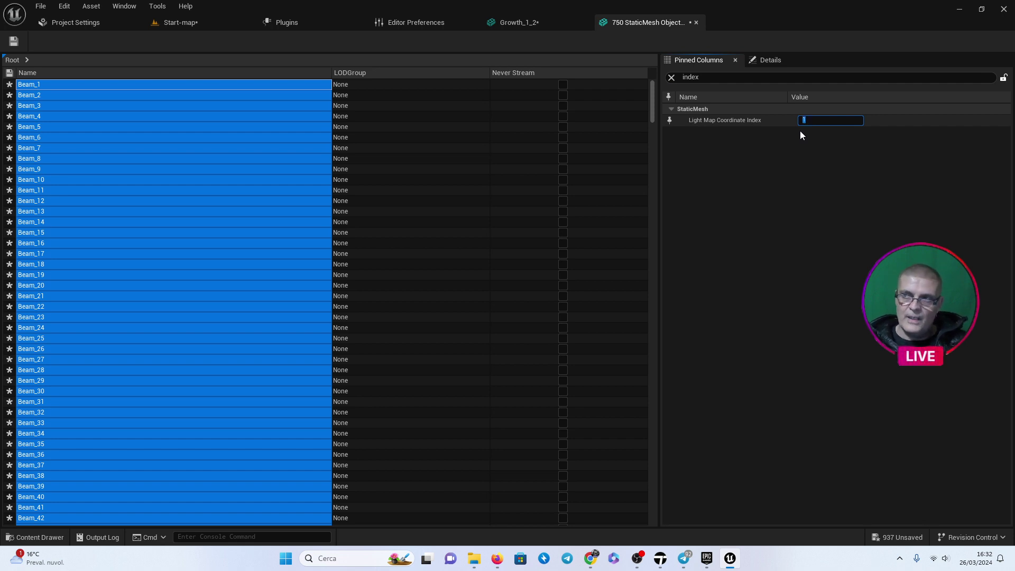
{"action": "left_click", "coordinate": [13, 41]}
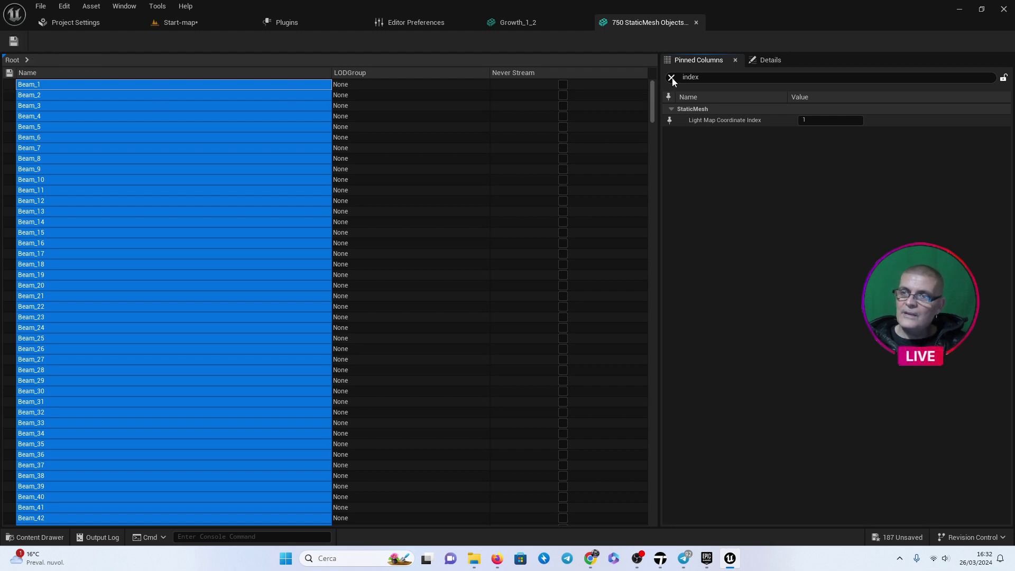
{"action": "left_click", "coordinate": [671, 77]}
{"action": "left_click", "coordinate": [14, 42]}
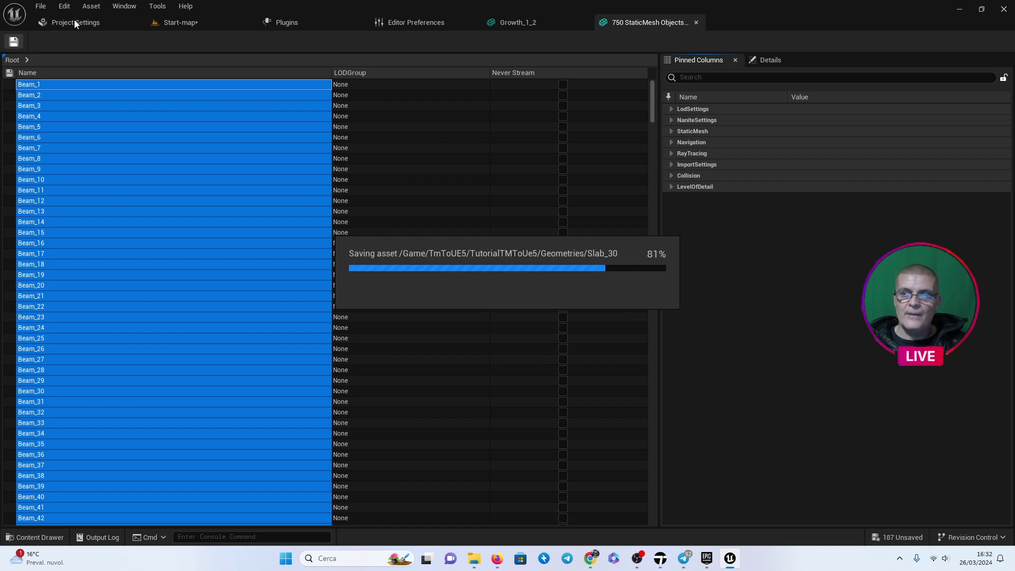
{"action": "left_click", "coordinate": [174, 23]}
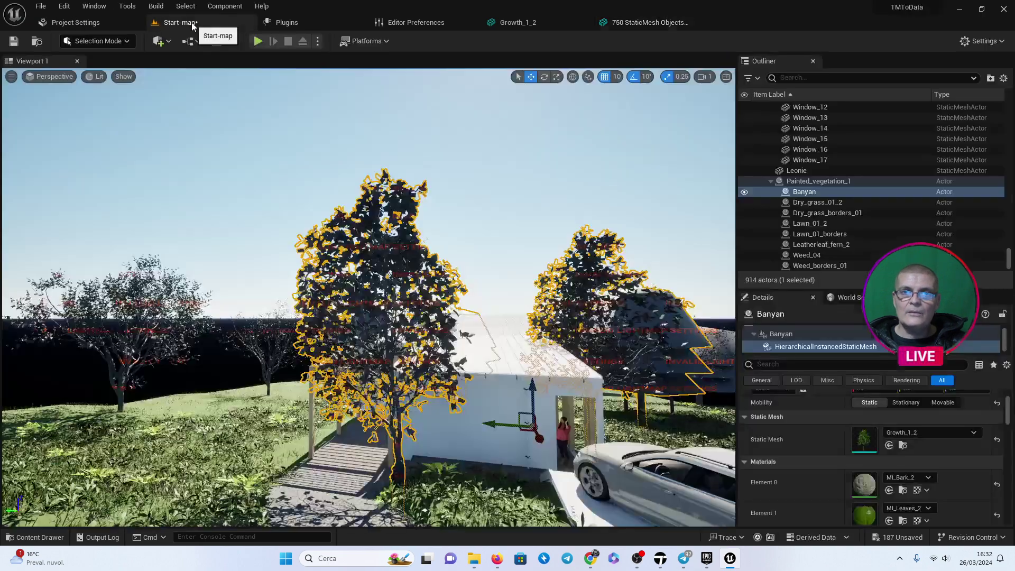
{"action": "right_click_drag", "start_coordinate": [453, 241], "coordinate": [339, 241]}
{"action": "left_click", "coordinate": [453, 241]}
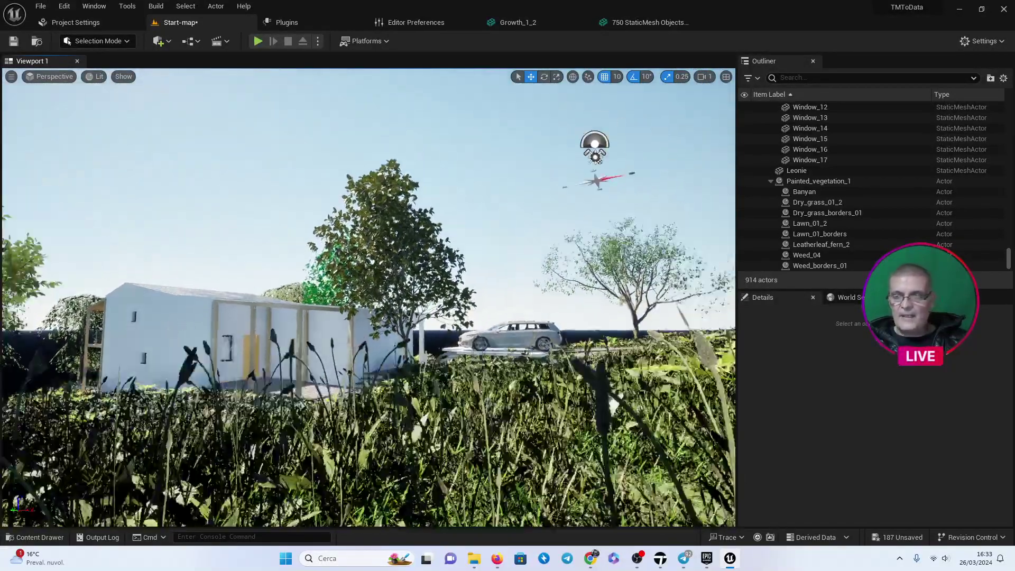
{"action": "right_click_drag", "start_coordinate": [369, 296], "coordinate": [339, 296]}
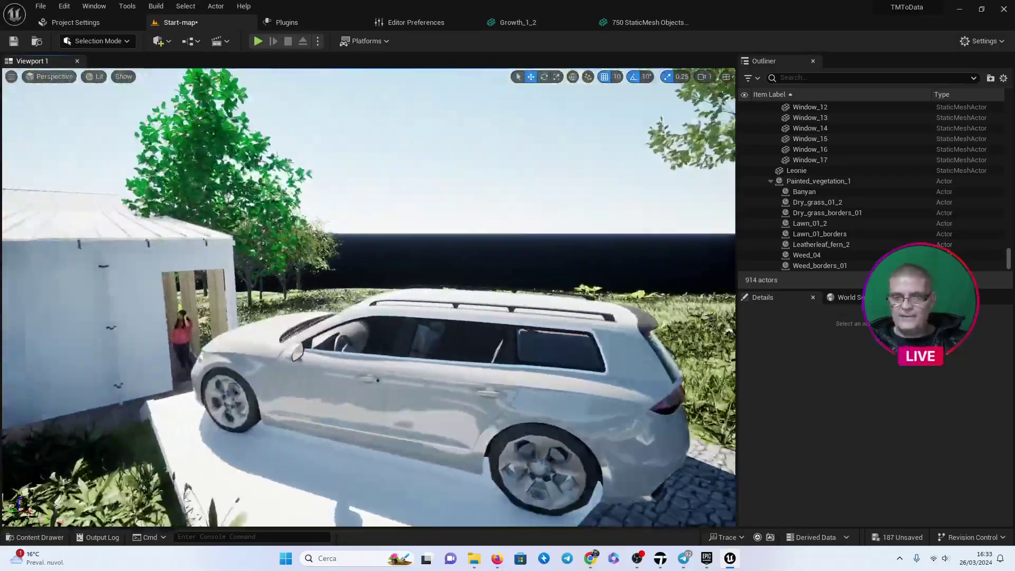
{"action": "right_click_drag", "start_coordinate": [369, 297], "coordinate": [296, 286]}
{"action": "right_click_drag", "start_coordinate": [369, 296], "coordinate": [339, 286]}
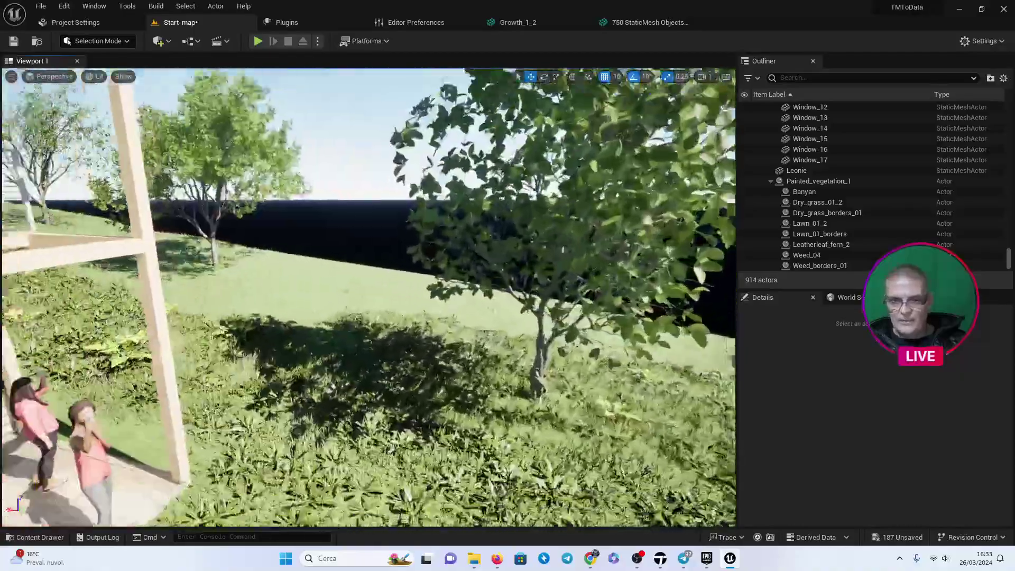
{"action": "mouse_move", "coordinate": [368, 296]}
{"action": "right_mouse_down"}
{"action": "mouse_move", "coordinate": [317, 286]}
{"action": "mouse_move", "coordinate": [338, 285]}
{"action": "right_mouse_up"}
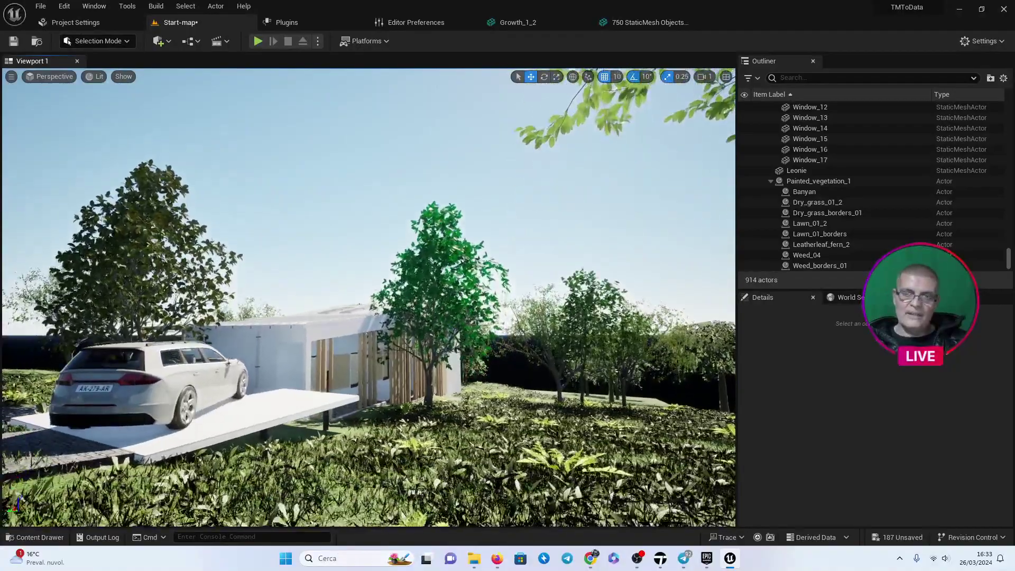
{"action": "right_click_drag", "start_coordinate": [369, 296], "coordinate": [339, 286]}
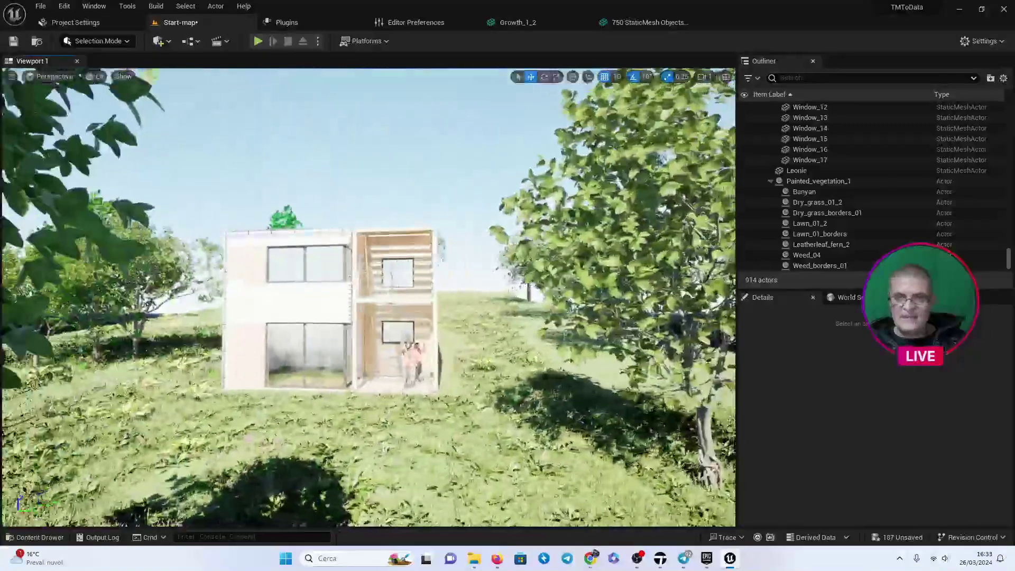
{"action": "right_click_drag", "start_coordinate": [369, 297], "coordinate": [338, 286]}
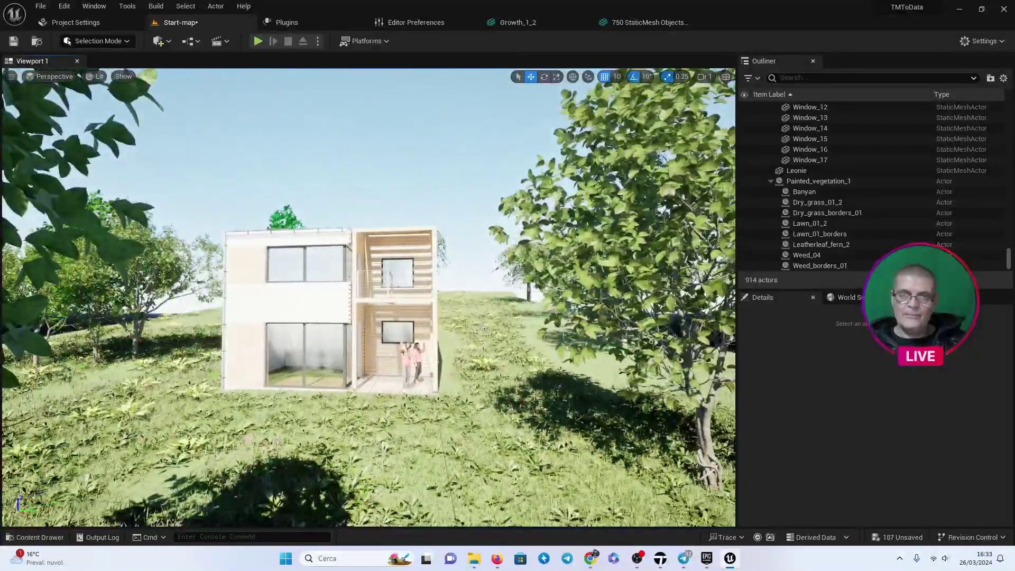
{"action": "left_click", "coordinate": [94, 77]}
{"action": "mouse_move", "coordinate": [121, 207]}
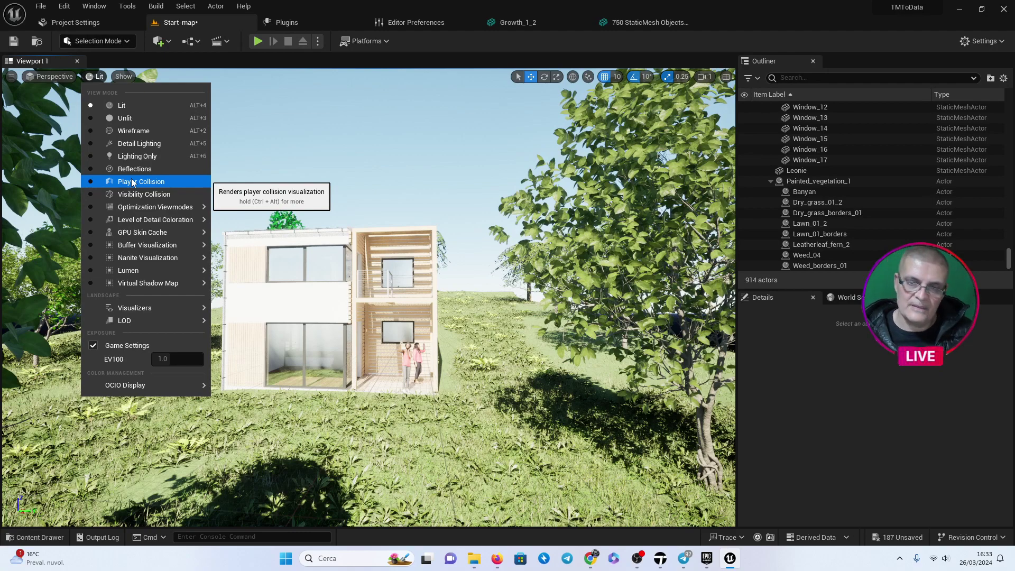
Select the SunSky actor and adjust its latitude to -39.950602 to shift the lighting.
{"action": "left_click_drag", "start_coordinate": [285, 302], "coordinate": [262, 249]}
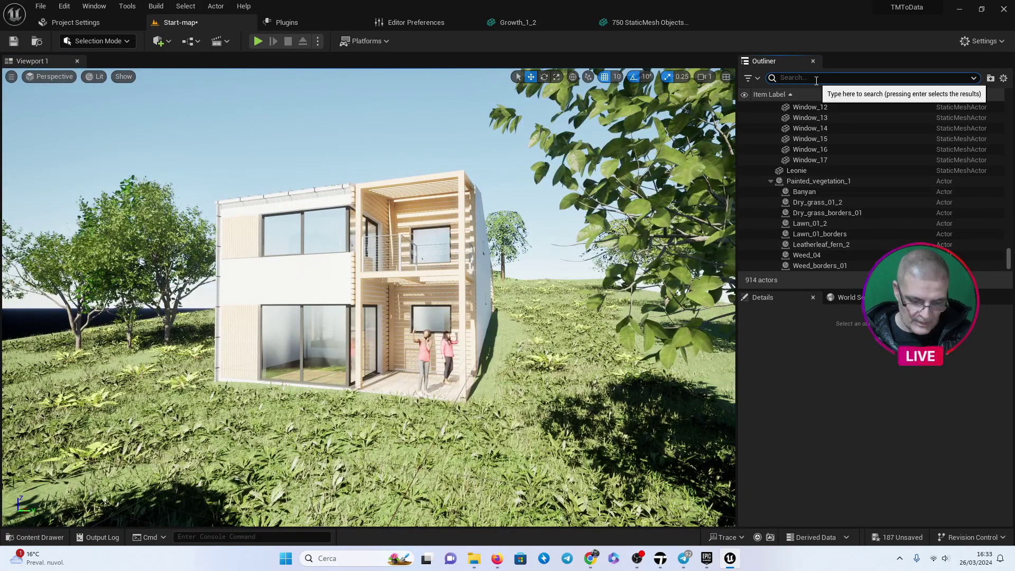
{"action": "type", "text": "sun"}
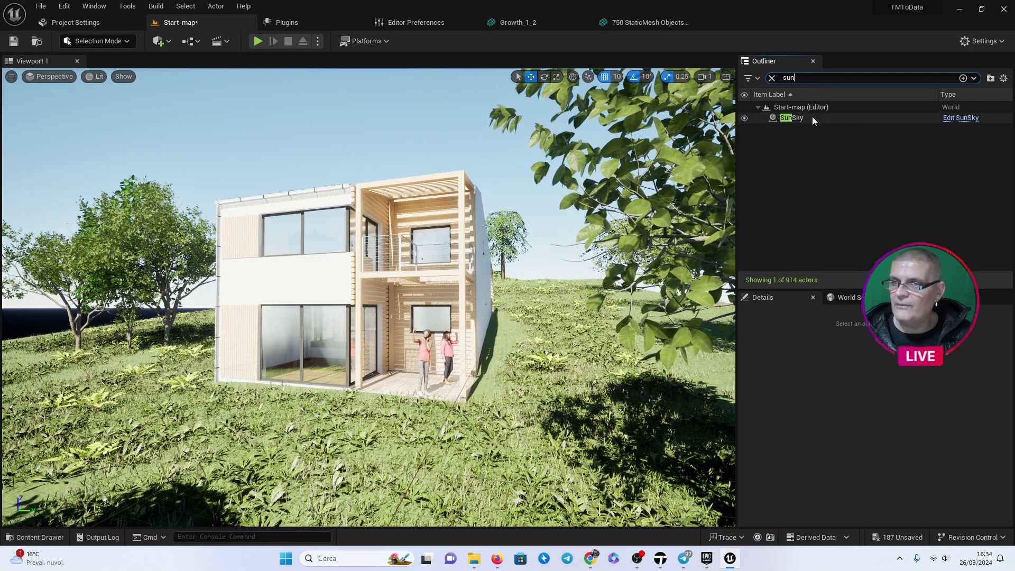
{"action": "left_click", "coordinate": [812, 118]}
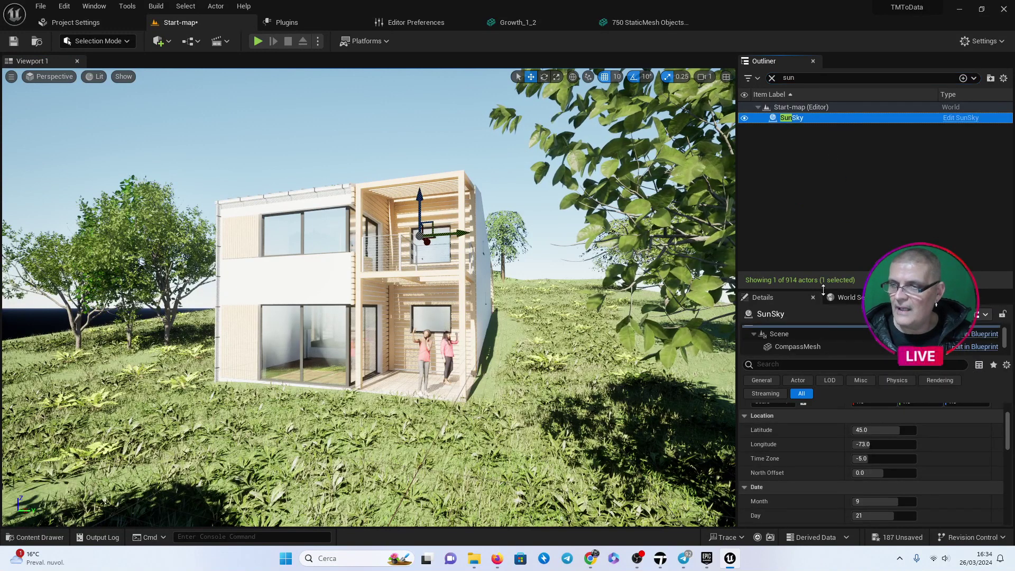
{"action": "left_click_drag", "start_coordinate": [823, 290], "coordinate": [823, 172]}
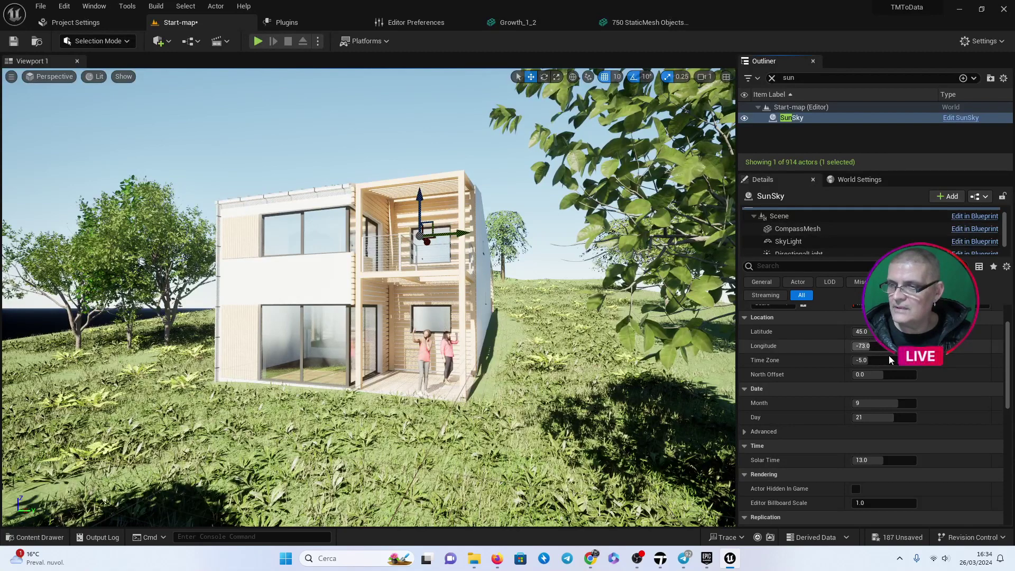
{"action": "scroll", "coordinate": [891, 360], "scroll_direction": "up", "scroll_amount": 2}
{"action": "mouse_move", "coordinate": [894, 382]}
{"action": "left_mouse_down"}
{"action": "mouse_move", "coordinate": [856, 383]}
{"action": "mouse_move", "coordinate": [870, 382]}
{"action": "mouse_move", "coordinate": [870, 397]}
{"action": "mouse_move", "coordinate": [860, 397]}
{"action": "left_mouse_up"}
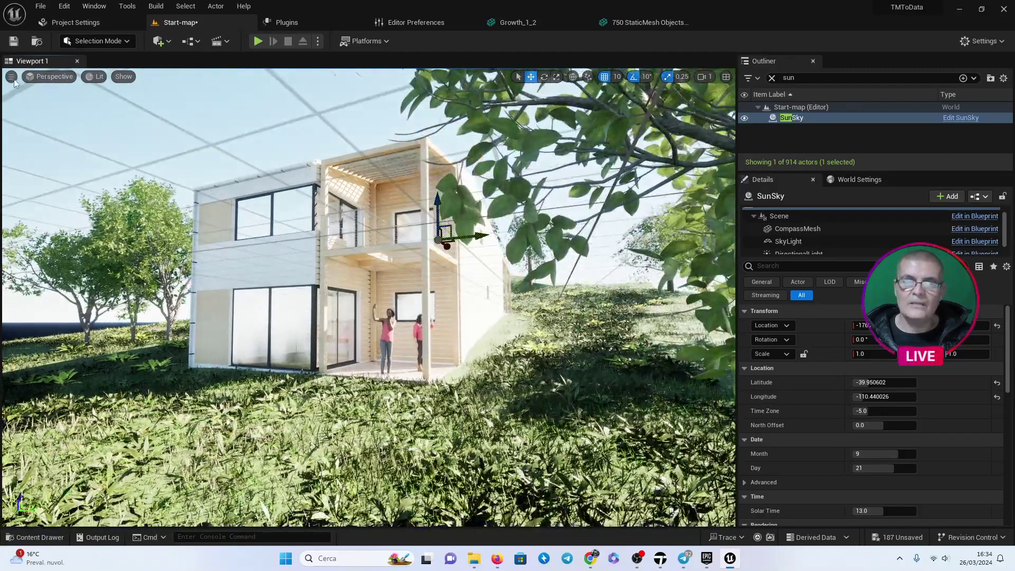
Switch to game view with G and hide the viewport's FPS overlay.
{"action": "left_click", "coordinate": [11, 76]}
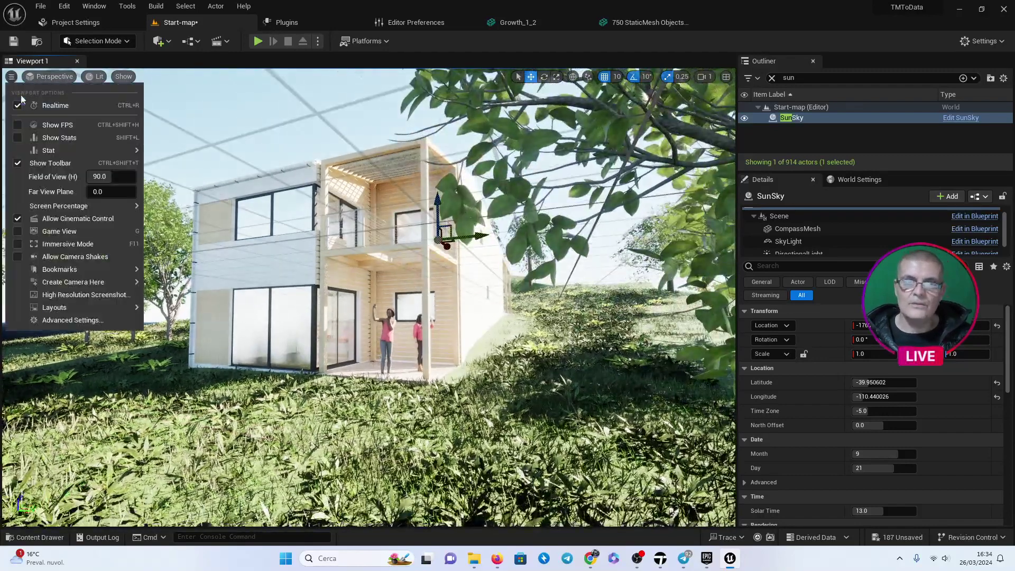
{"action": "left_click", "coordinate": [21, 124]}
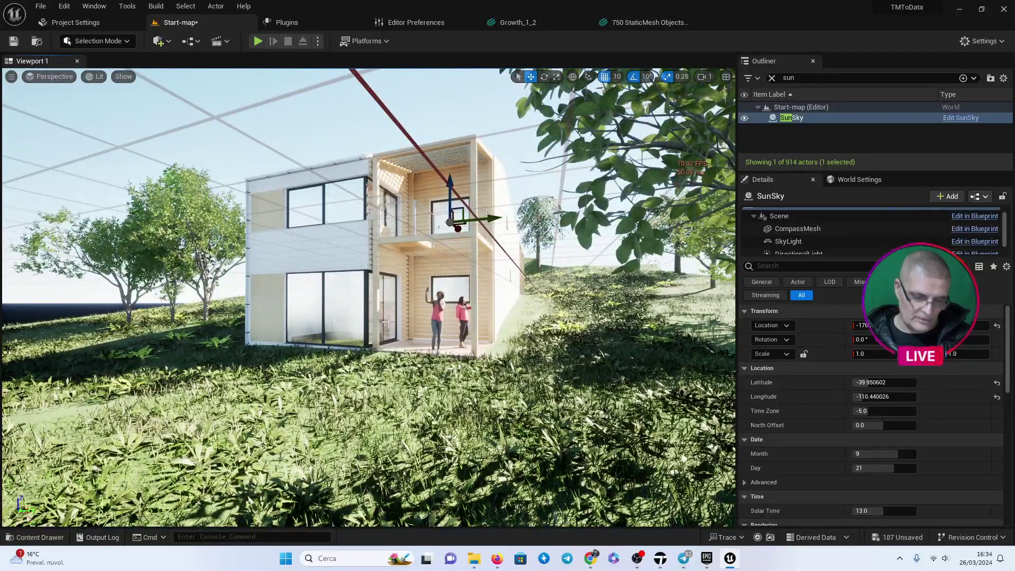
{"action": "key", "text": "g"}
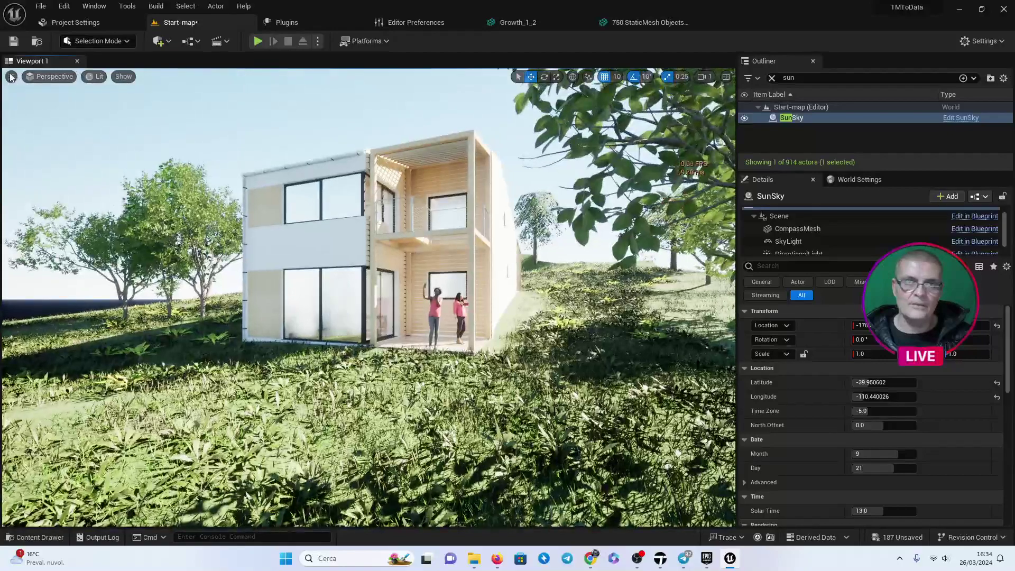
{"action": "left_click", "coordinate": [11, 78]}
{"action": "left_click", "coordinate": [32, 135]}
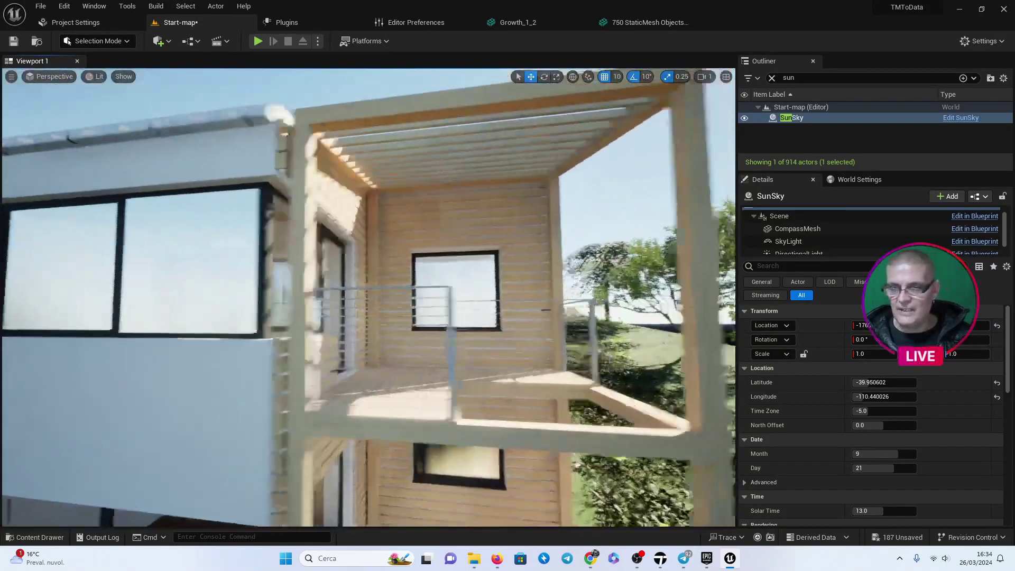
Filter the Outliner by 'rail' and select Rail_384_2 through Toprail_Connection_384_9.
{"action": "right_click_drag", "start_coordinate": [382, 293], "coordinate": [381, 293]}
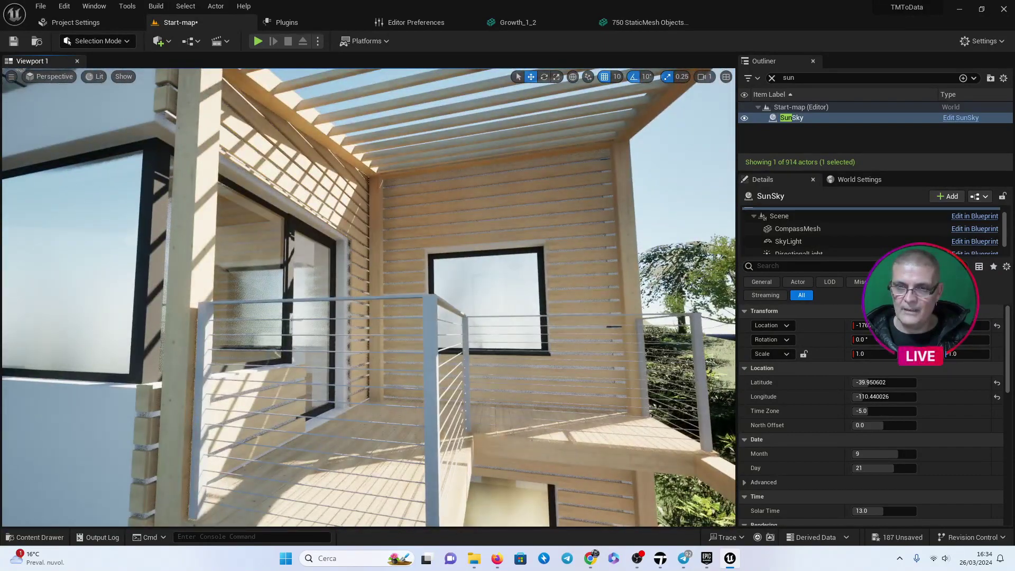
{"action": "left_click", "coordinate": [382, 297]}
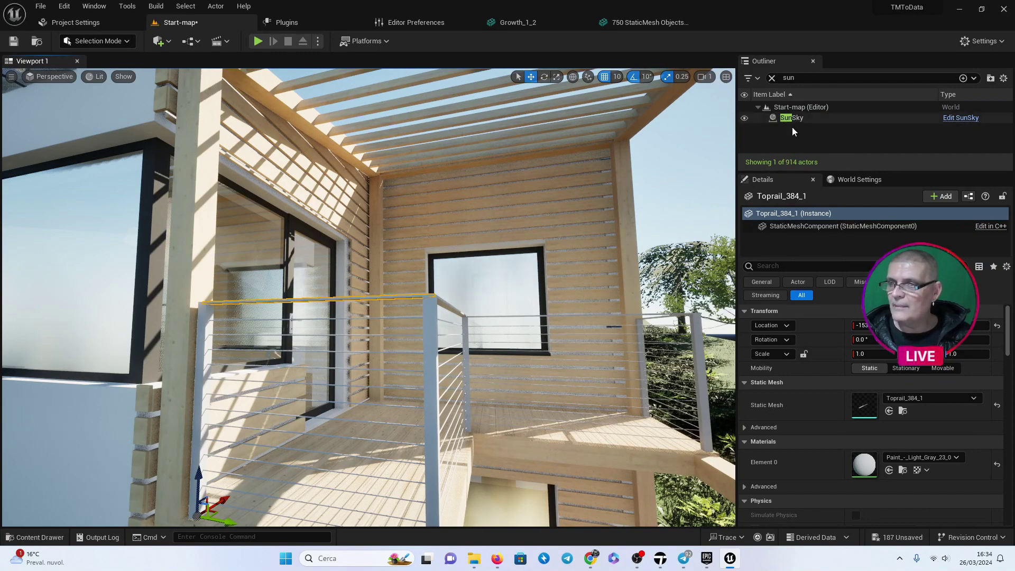
{"action": "left_click", "coordinate": [772, 78]}
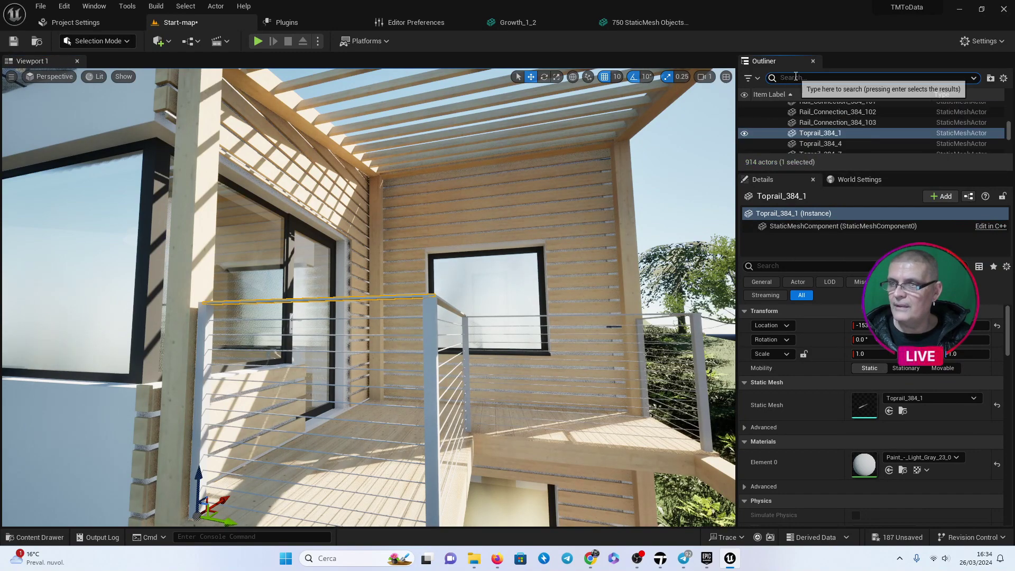
{"action": "type", "text": "ra"}
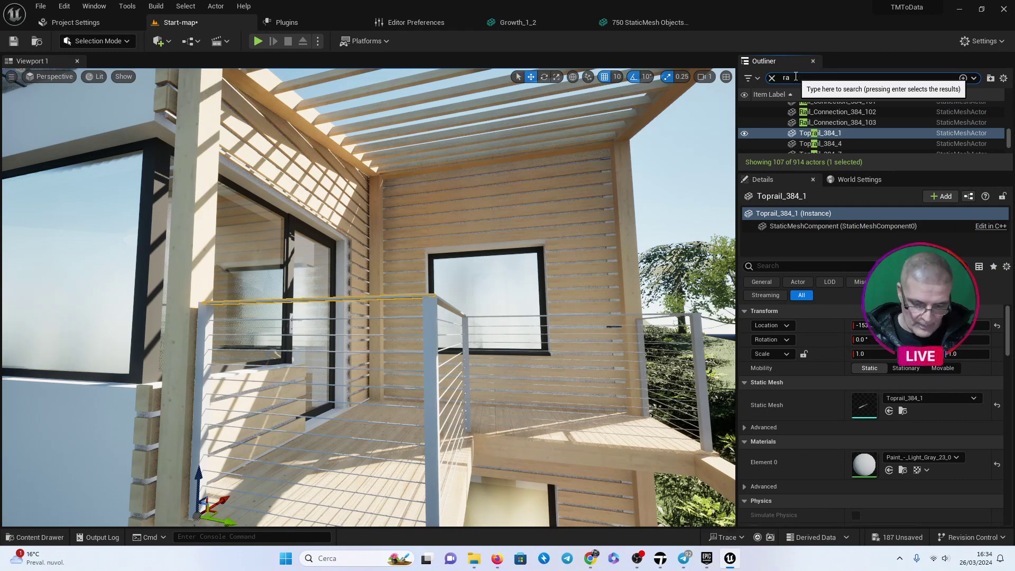
{"action": "type", "text": "il"}
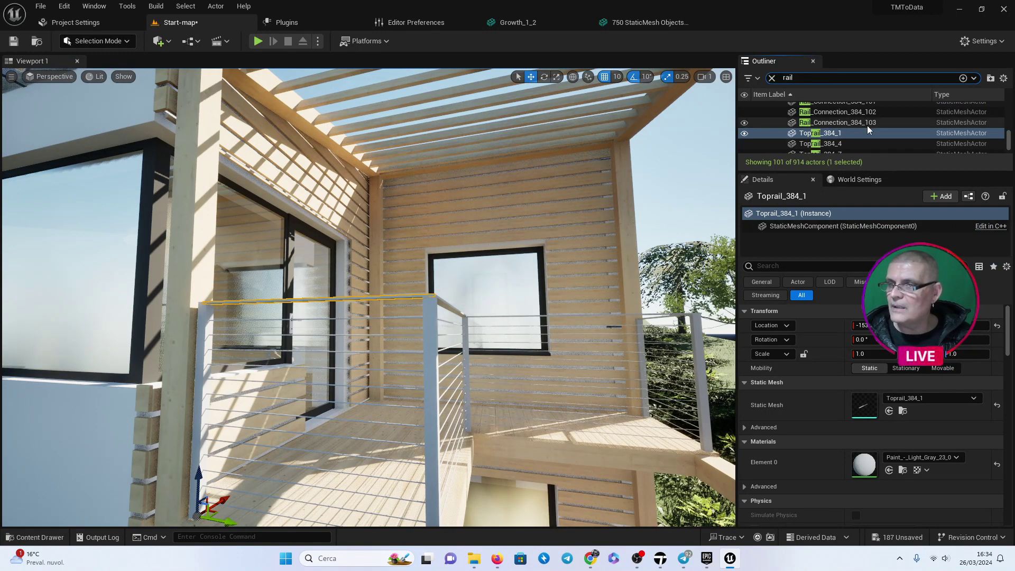
{"action": "scroll", "coordinate": [872, 127], "scroll_direction": "up", "scroll_amount": 15}
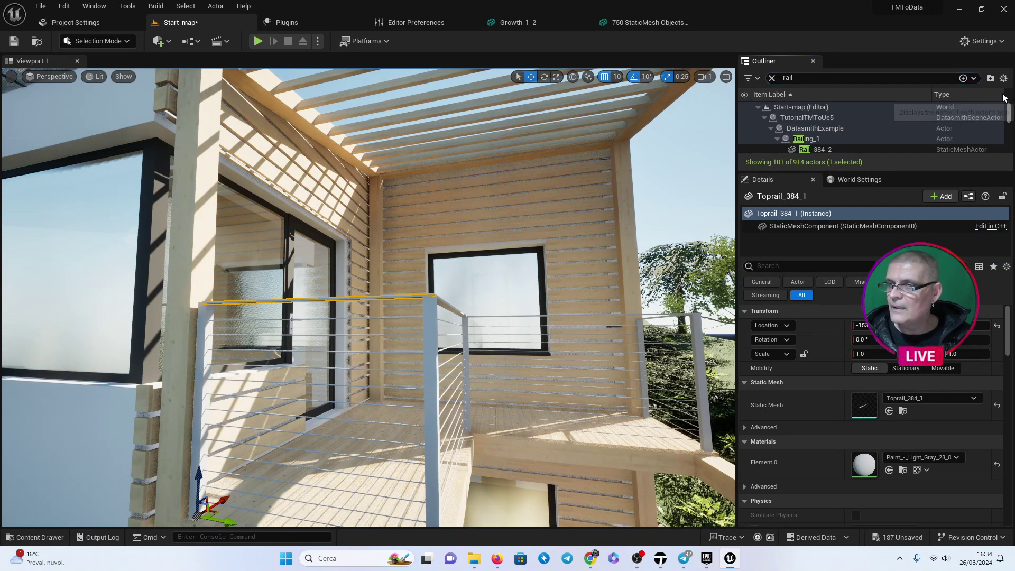
{"action": "left_click", "coordinate": [854, 149]}
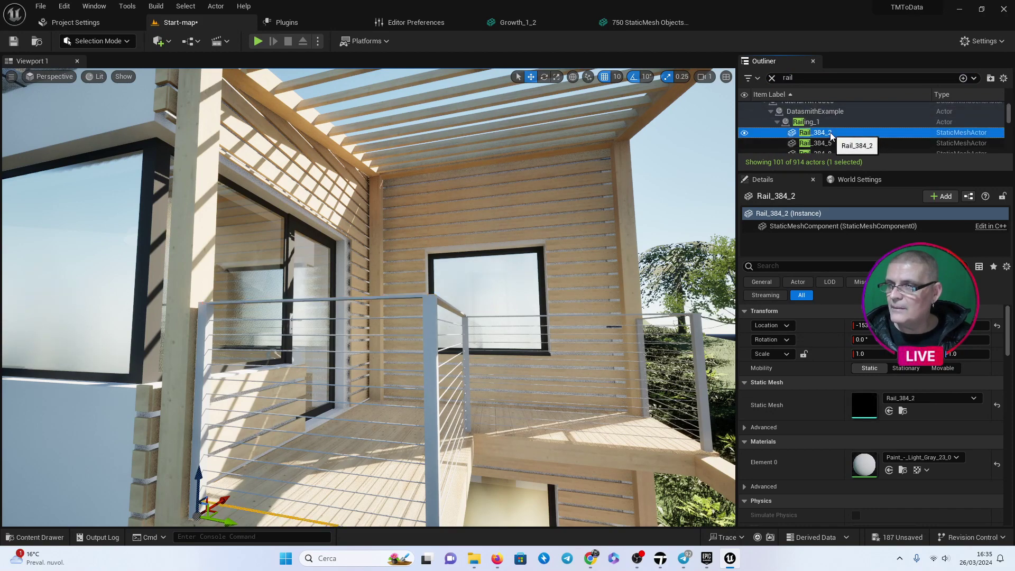
{"action": "scroll", "coordinate": [858, 133], "scroll_direction": "down", "scroll_amount": 3}
{"action": "left_click_drag", "start_coordinate": [1009, 115], "coordinate": [1011, 148]}
{"action": "left_click", "coordinate": [843, 127], "text": "shift"}
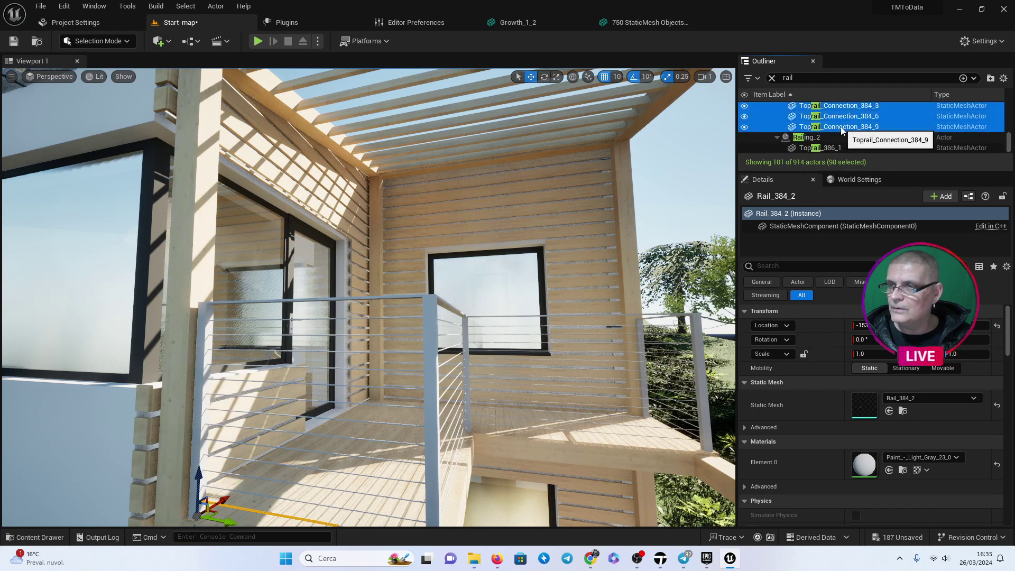
Add the corner post and another railing post to the selection.
{"action": "right_click_drag", "start_coordinate": [370, 238], "coordinate": [402, 265]}
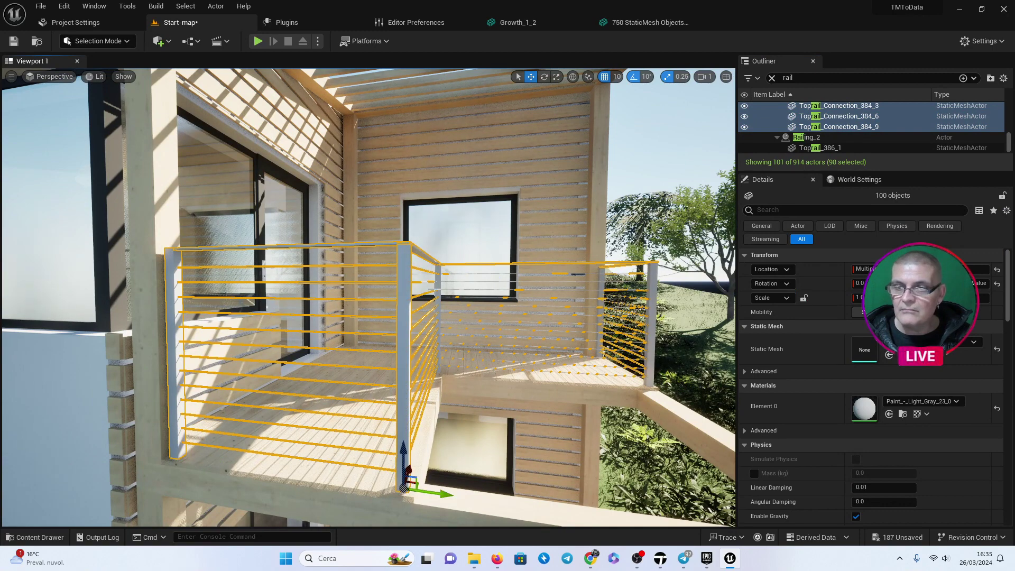
{"action": "left_click", "coordinate": [436, 284], "text": "ctrl"}
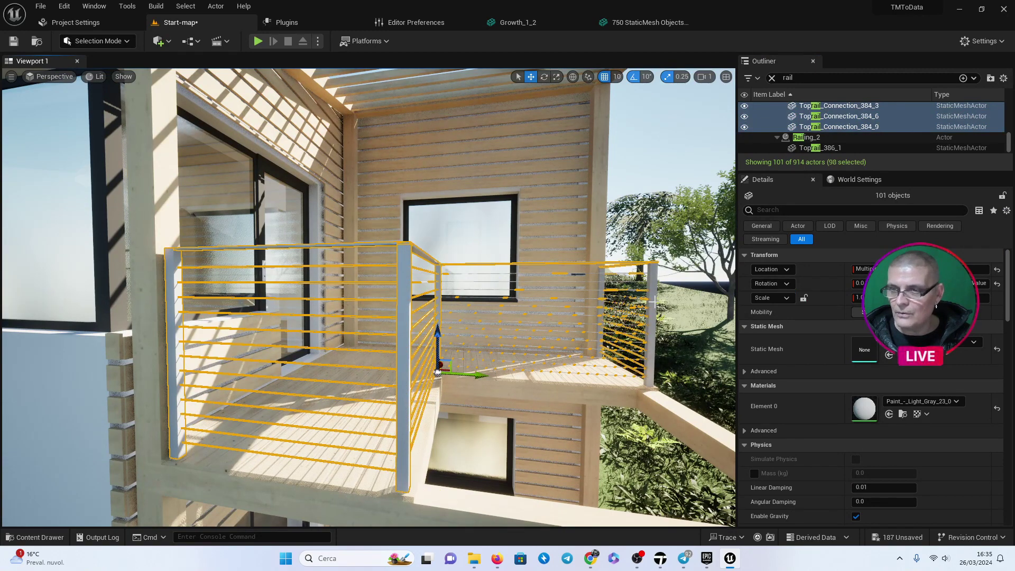
{"action": "right_click_drag", "start_coordinate": [370, 296], "coordinate": [371, 296]}
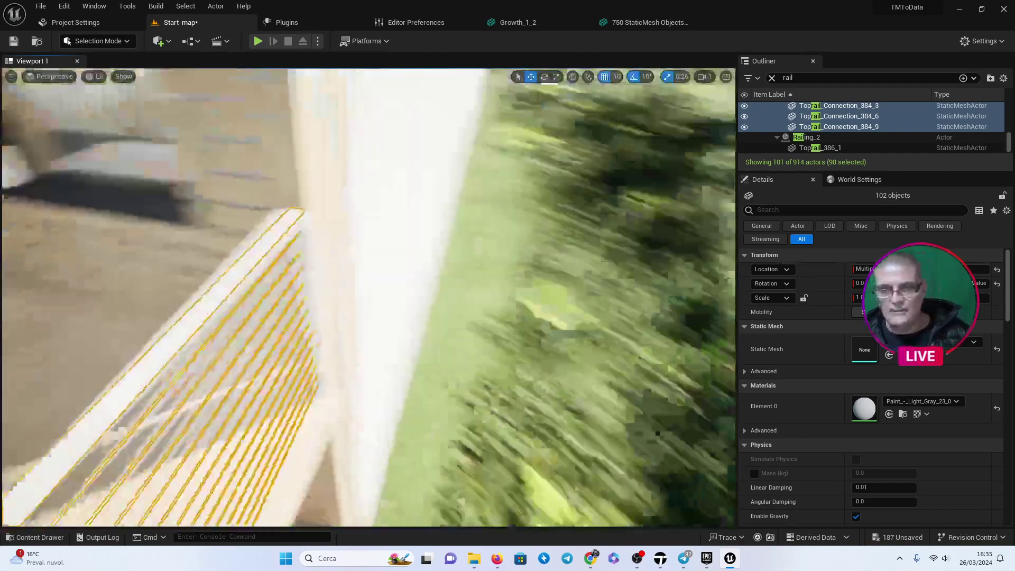
{"action": "right_click_drag", "start_coordinate": [371, 297], "coordinate": [370, 296]}
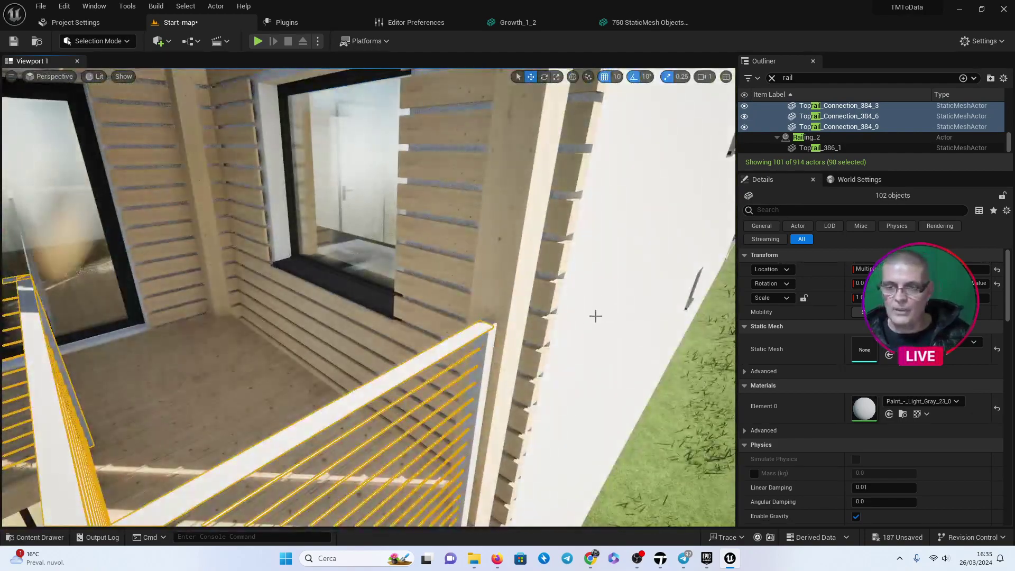
{"action": "left_click", "coordinate": [487, 345], "text": "ctrl"}
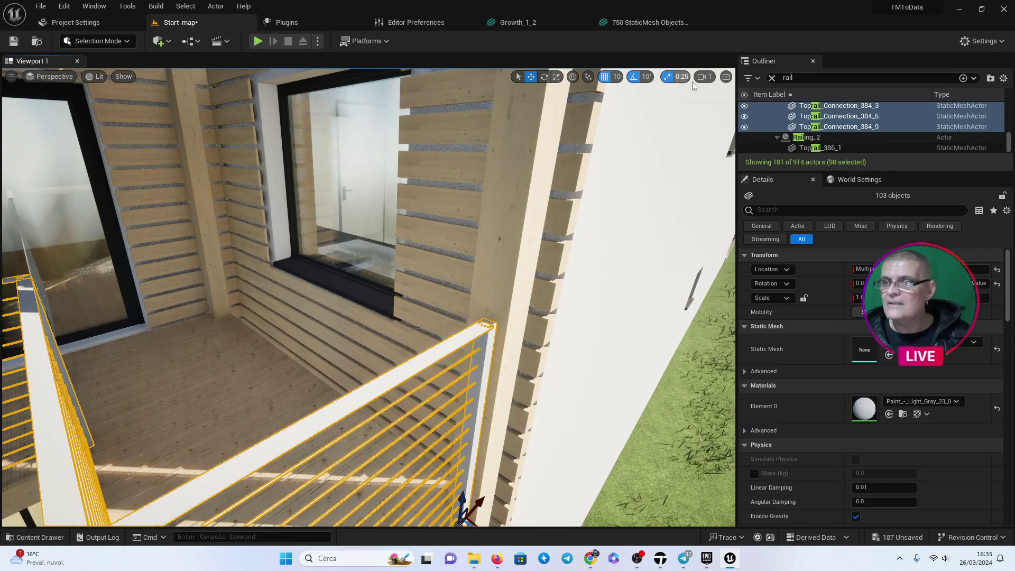
Lower the viewport camera speed to 0.1.
{"action": "left_click", "coordinate": [708, 78]}
{"action": "left_click_drag", "start_coordinate": [724, 101], "coordinate": [649, 158]}
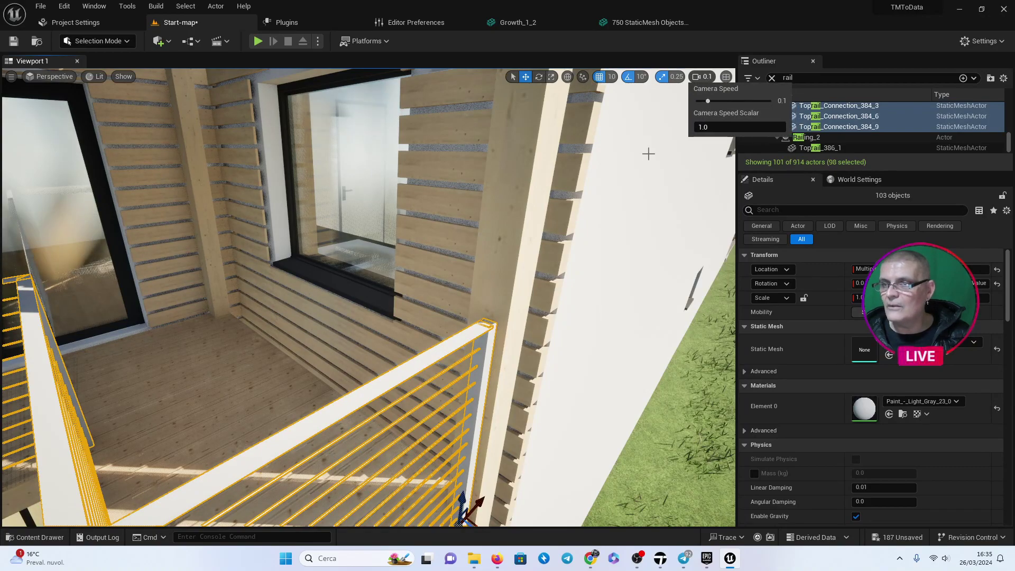
{"action": "right_click_drag", "start_coordinate": [648, 158], "coordinate": [648, 158]}
{"action": "left_click", "coordinate": [127, 7]}
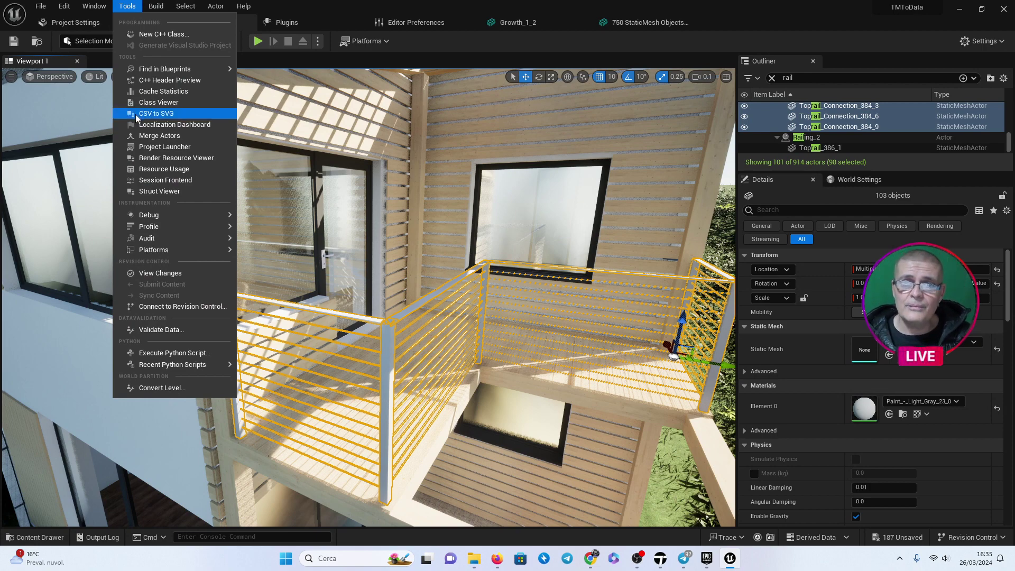
In Merge Actors, enable Pivot Point at Zero and run the merge.
{"action": "left_click", "coordinate": [159, 136]}
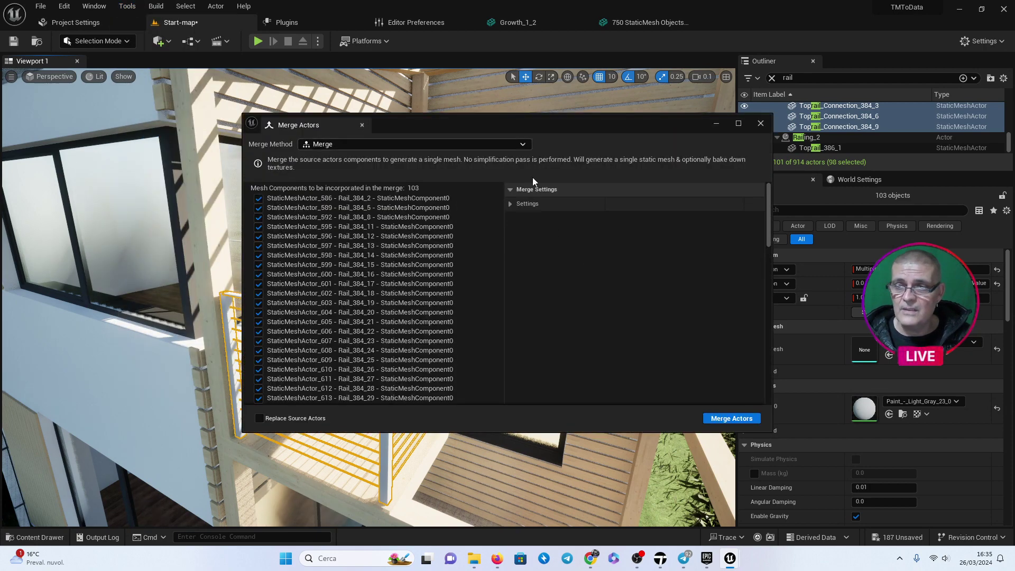
{"action": "left_click", "coordinate": [508, 203]}
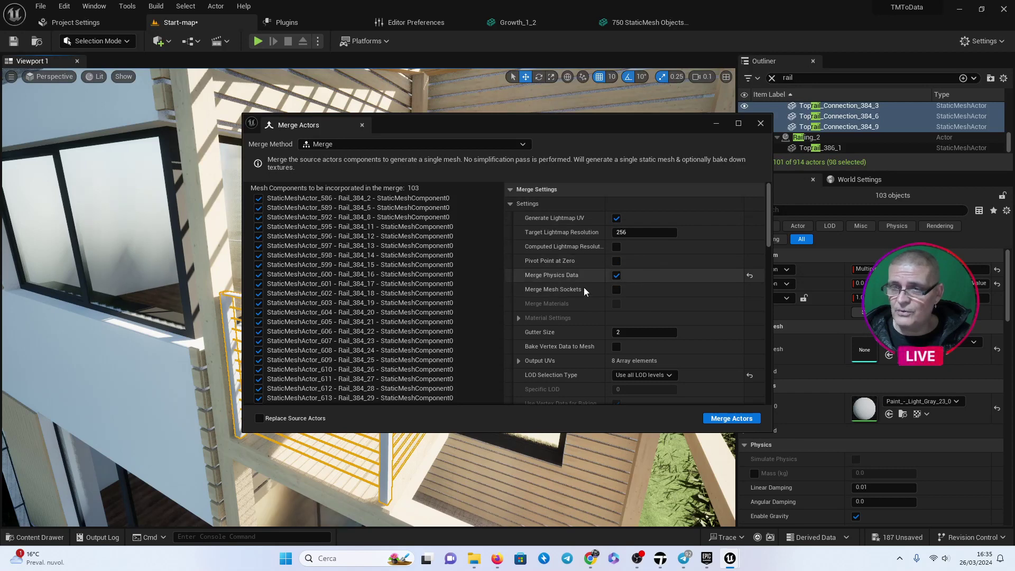
{"action": "left_click", "coordinate": [617, 261]}
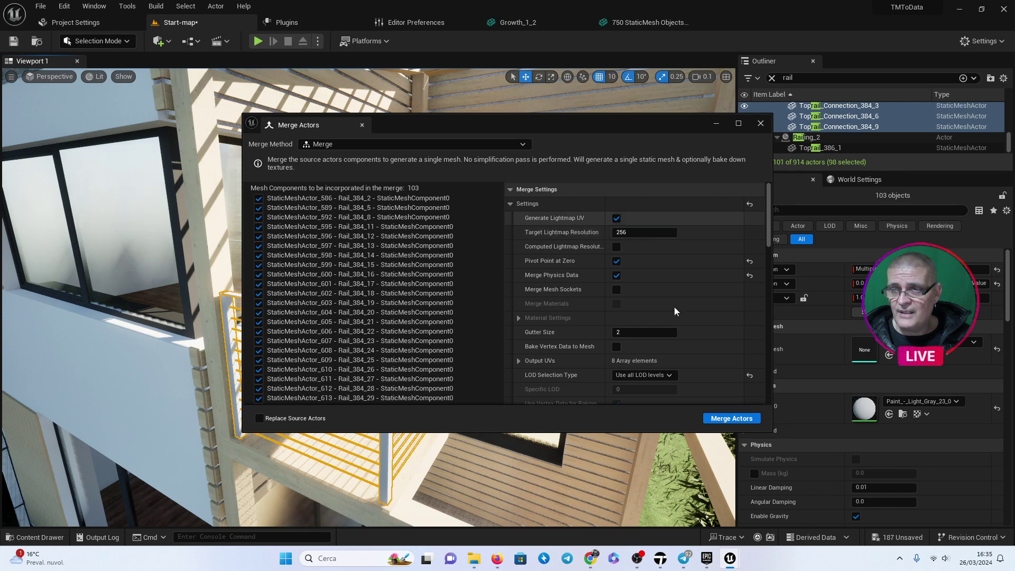
{"action": "left_click", "coordinate": [735, 421]}
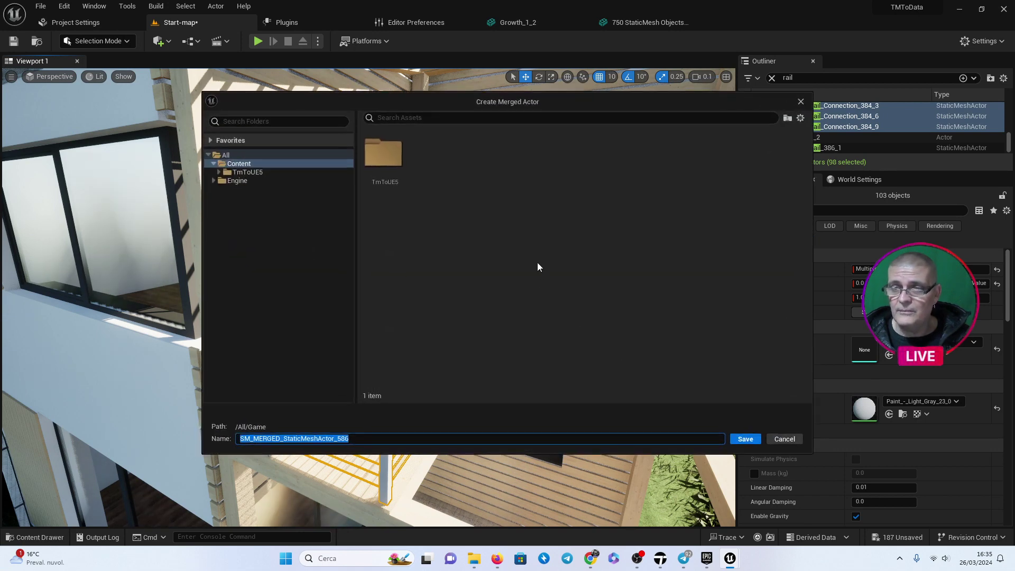
Create a Merged folder under TmToUE5 and save the merged mesh there as SM_Railing.
{"action": "left_click", "coordinate": [220, 173]}
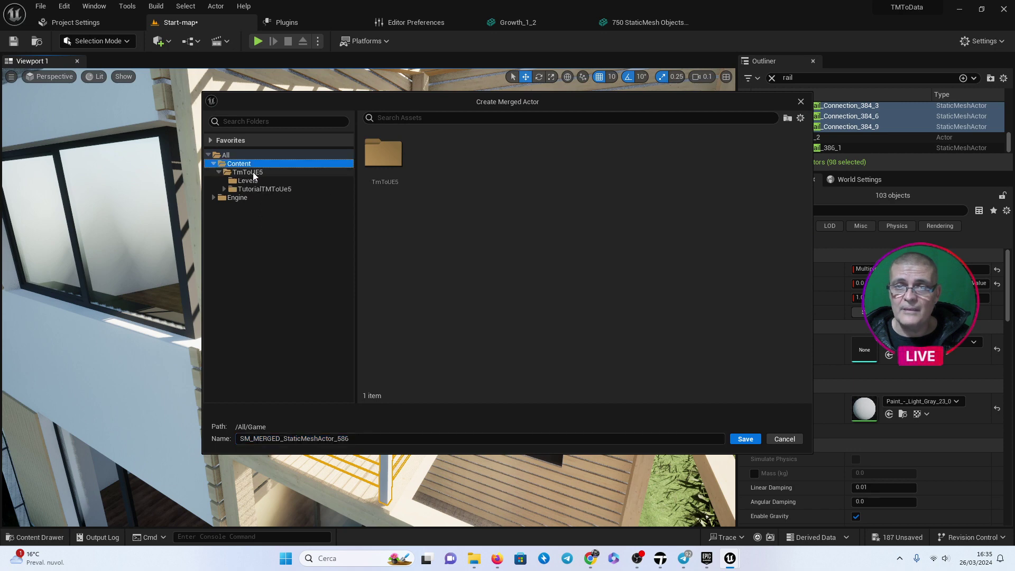
{"action": "right_click", "coordinate": [254, 172]}
{"action": "left_click", "coordinate": [274, 193]}
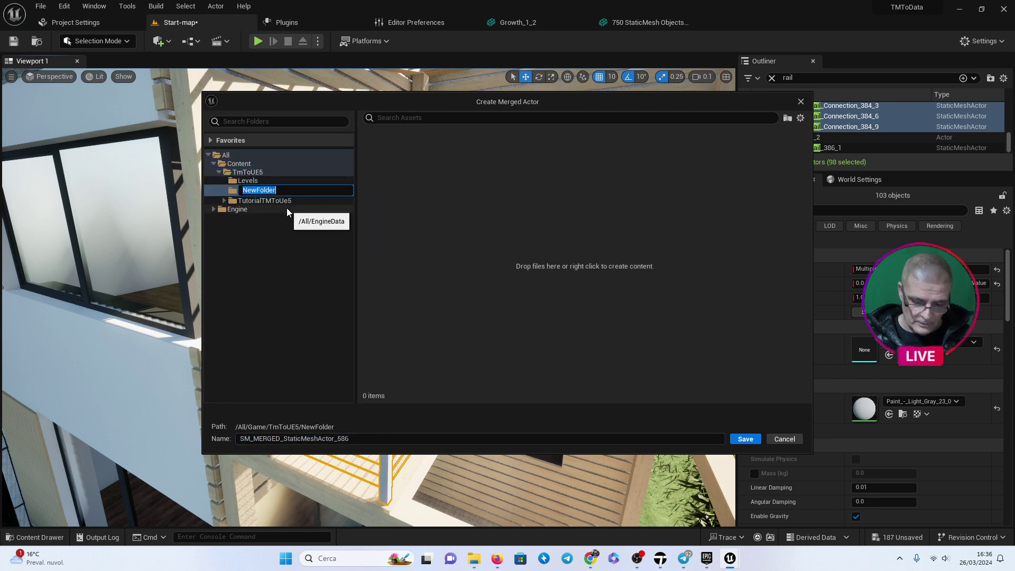
{"action": "type", "text": "Merged"}
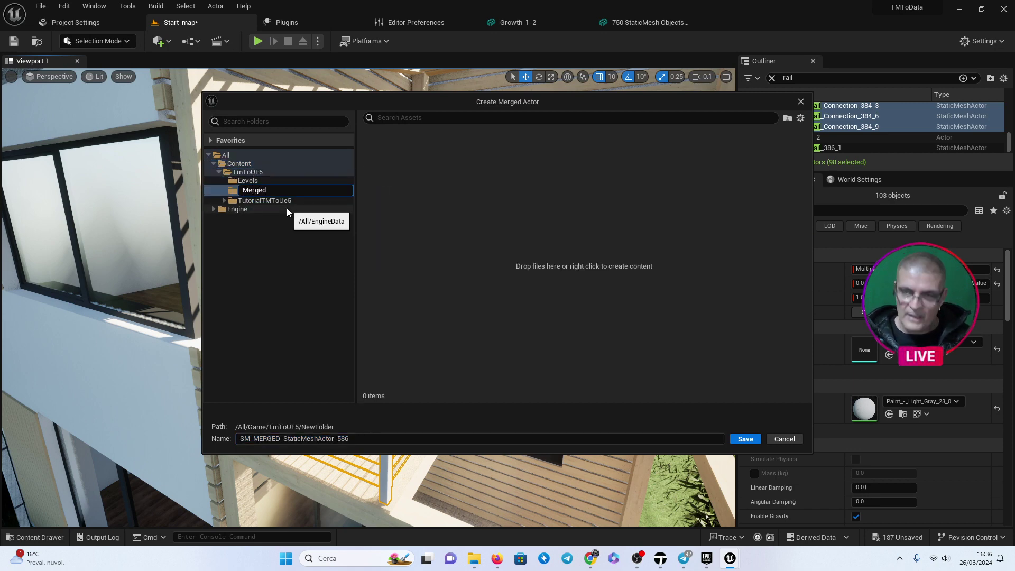
{"action": "key", "text": "Return"}
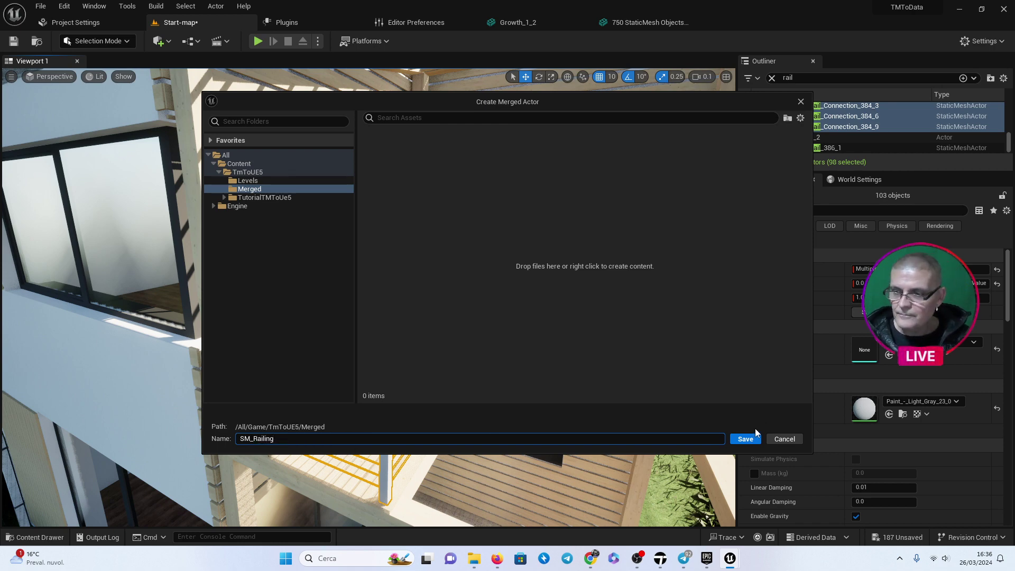
{"action": "left_click", "coordinate": [751, 440]}
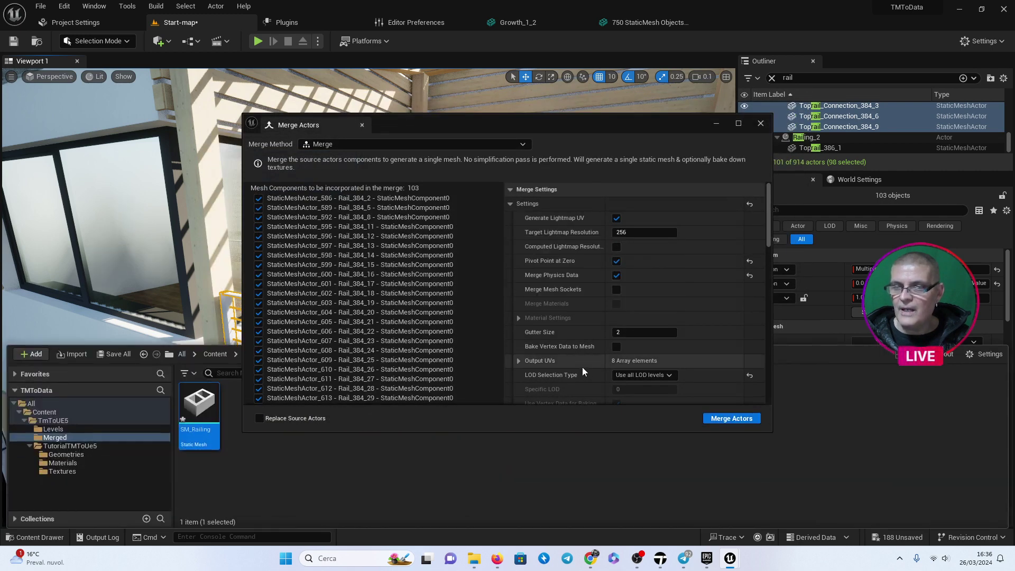
{"action": "left_click", "coordinate": [761, 123]}
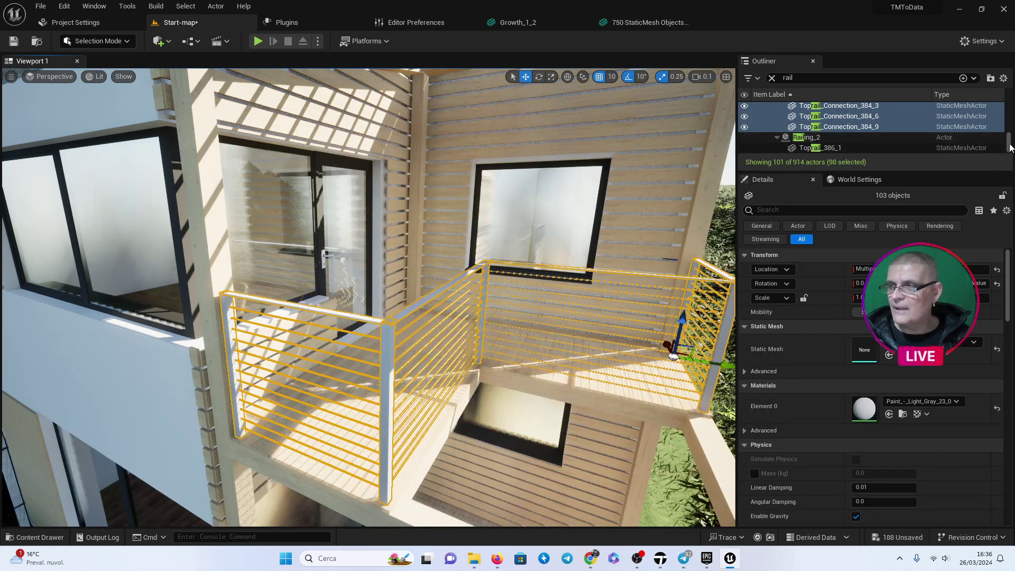
Delete the original rail actors from the level, confirming deletion of referenced actors.
{"action": "mouse_move", "coordinate": [1009, 142]}
{"action": "left_mouse_down"}
{"action": "mouse_move", "coordinate": [1008, 104]}
{"action": "mouse_move", "coordinate": [1010, 153]}
{"action": "left_mouse_up"}
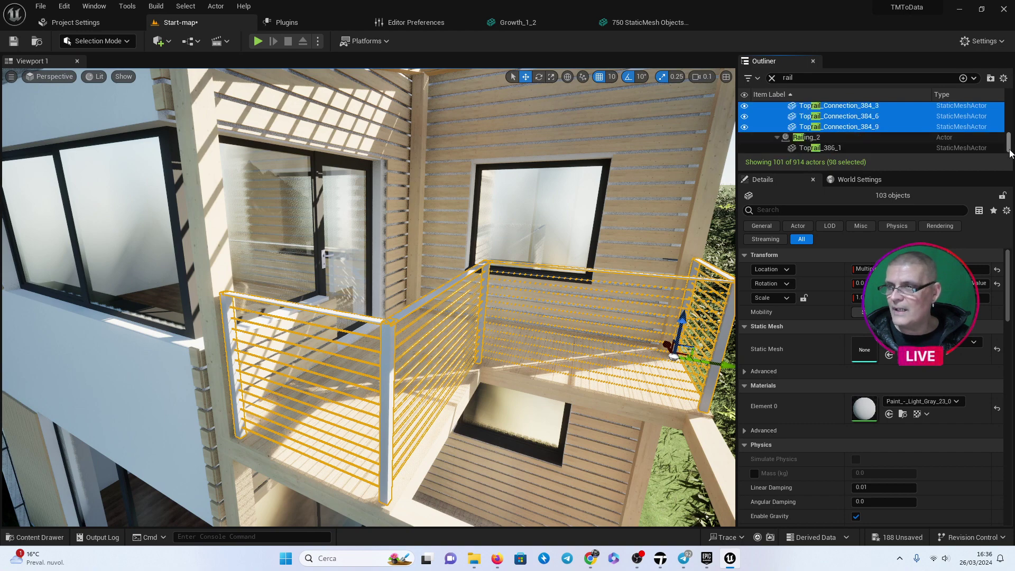
{"action": "left_click_drag", "start_coordinate": [1010, 154], "coordinate": [1008, 118]}
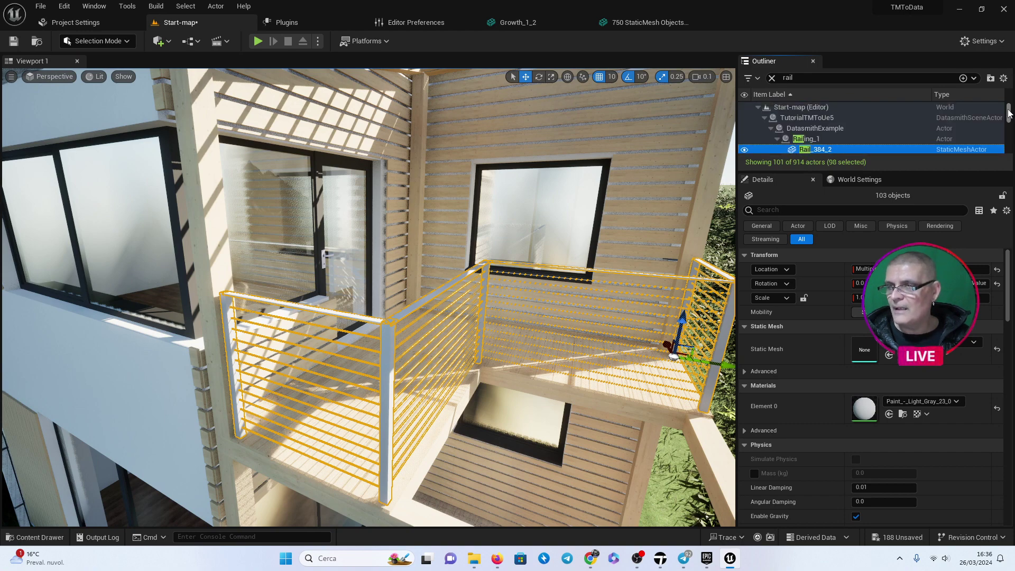
{"action": "scroll", "coordinate": [484, 230], "scroll_direction": "down", "scroll_amount": 3}
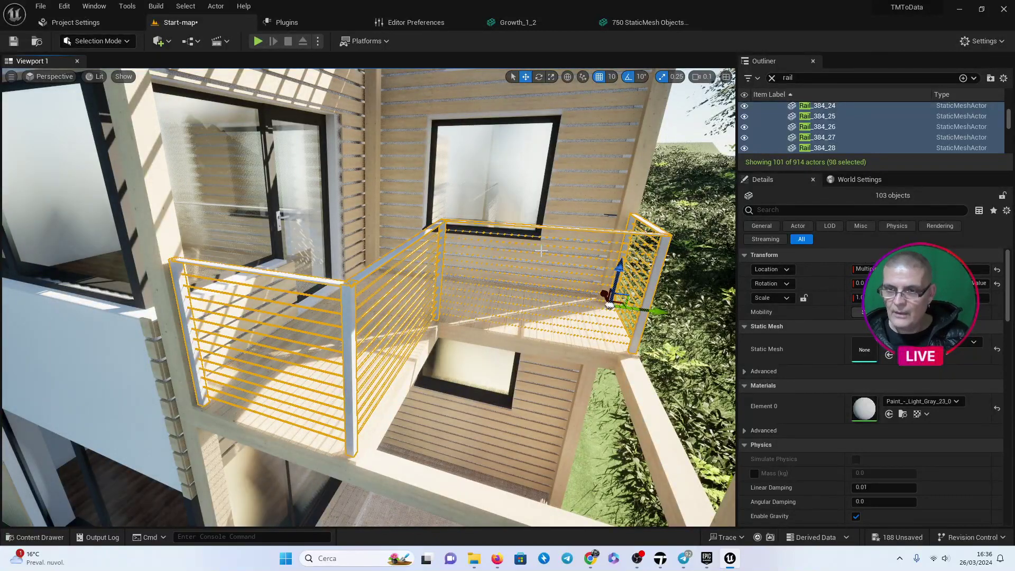
{"action": "key", "text": "Delete"}
{"action": "left_click", "coordinate": [443, 304]}
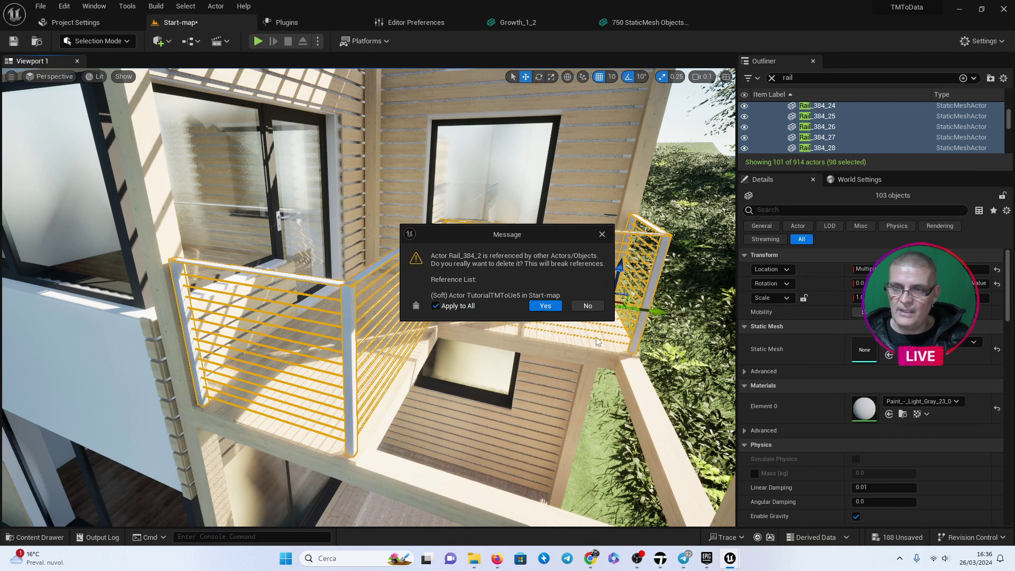
{"action": "left_click", "coordinate": [544, 306]}
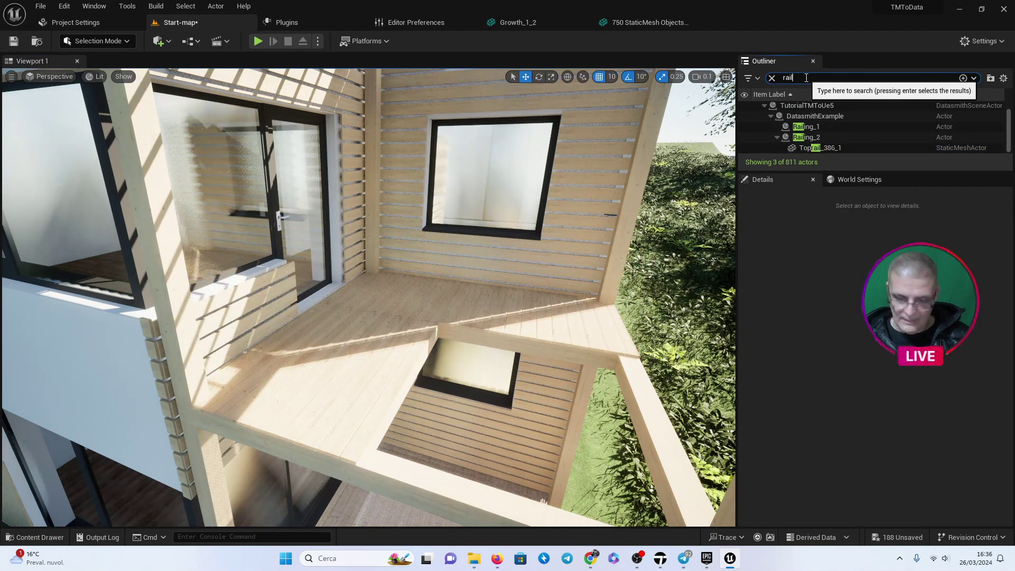
Drag SM_Railing from the Merged folder into the level and reset its location to the origin.
{"action": "type", "text": "ing"}
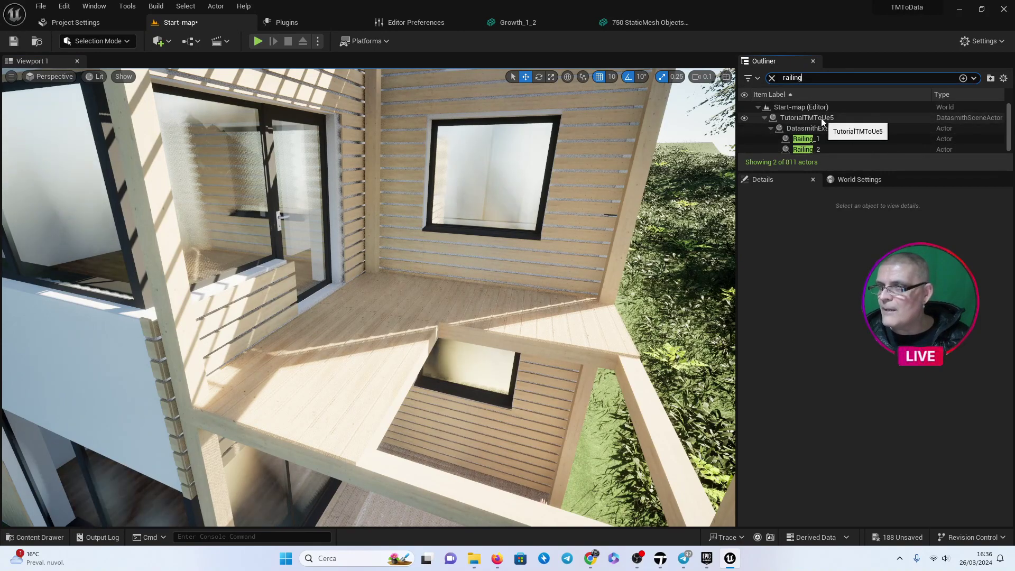
{"action": "left_click", "coordinate": [35, 537]}
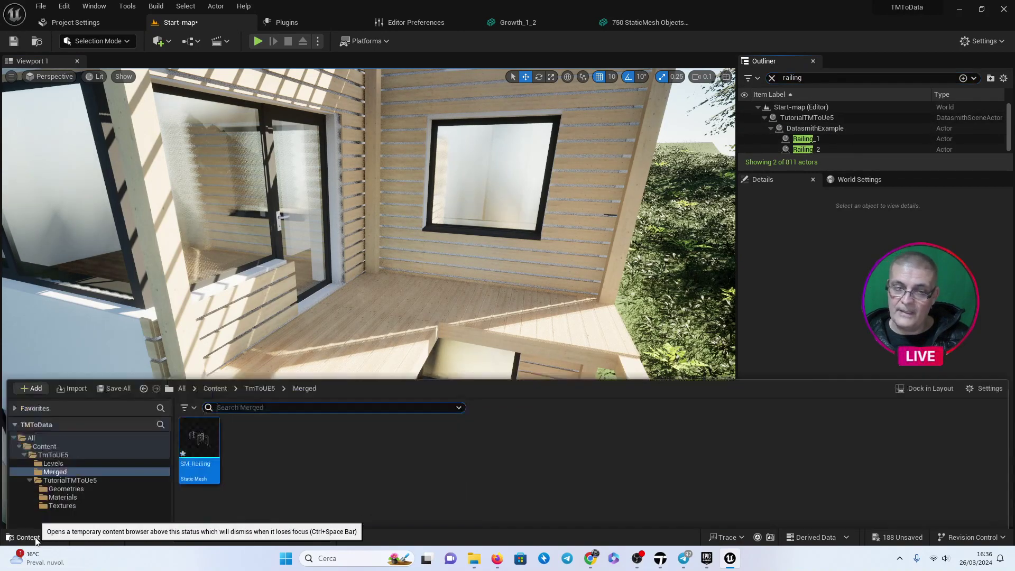
{"action": "left_click_drag", "start_coordinate": [189, 430], "coordinate": [389, 267]}
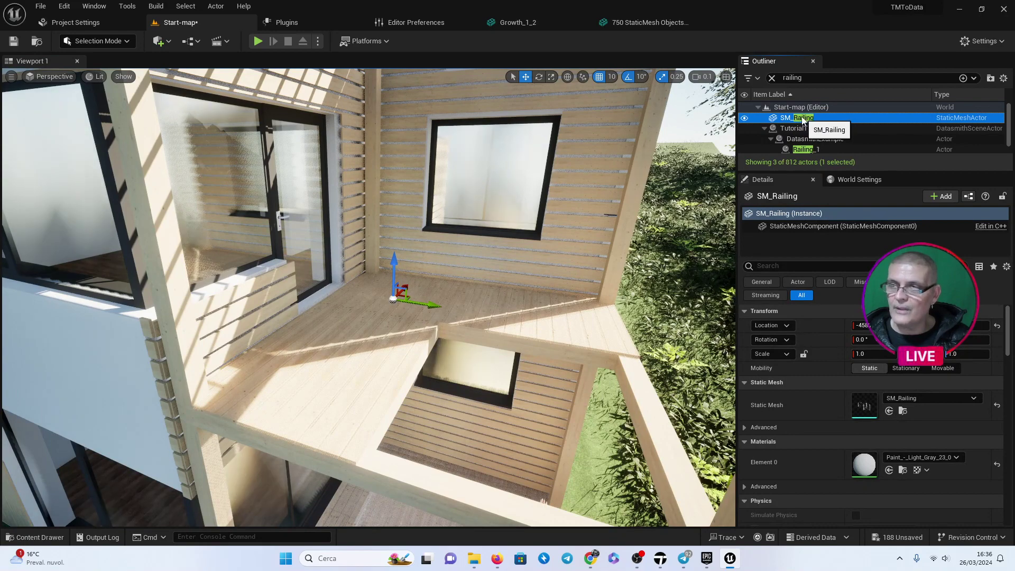
{"action": "left_click", "coordinate": [772, 77]}
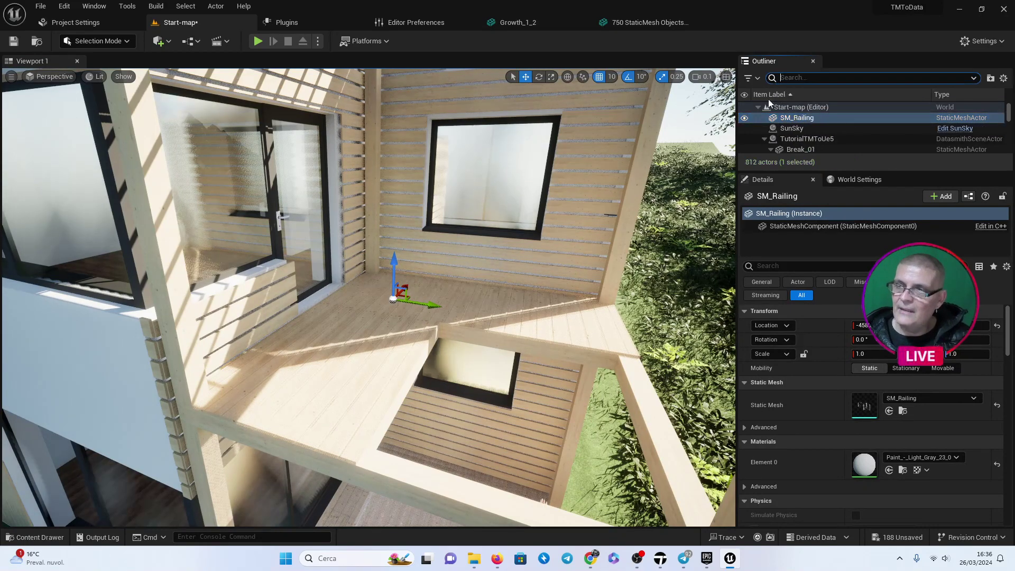
{"action": "left_click", "coordinate": [794, 118]}
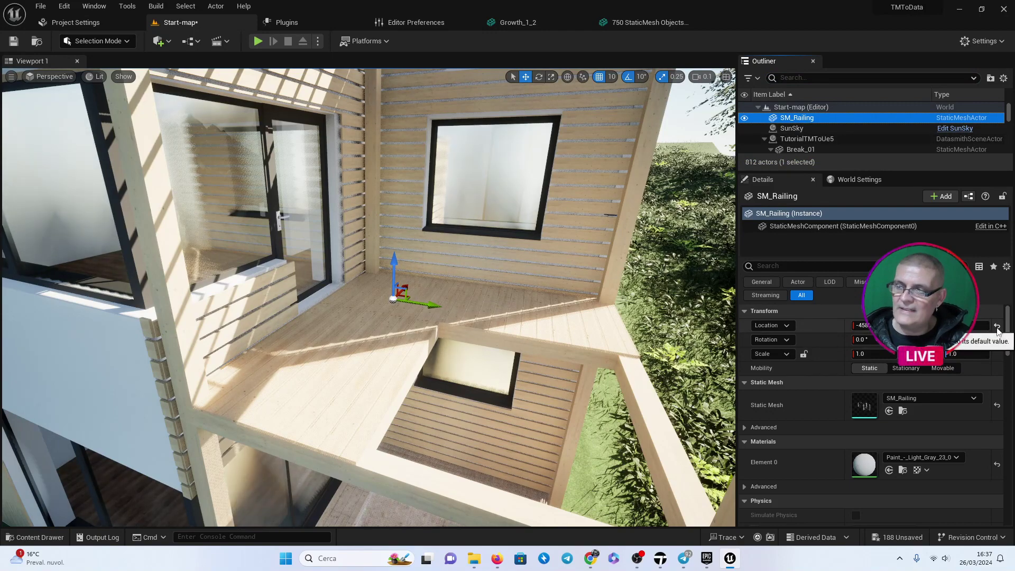
{"action": "left_click", "coordinate": [997, 327]}
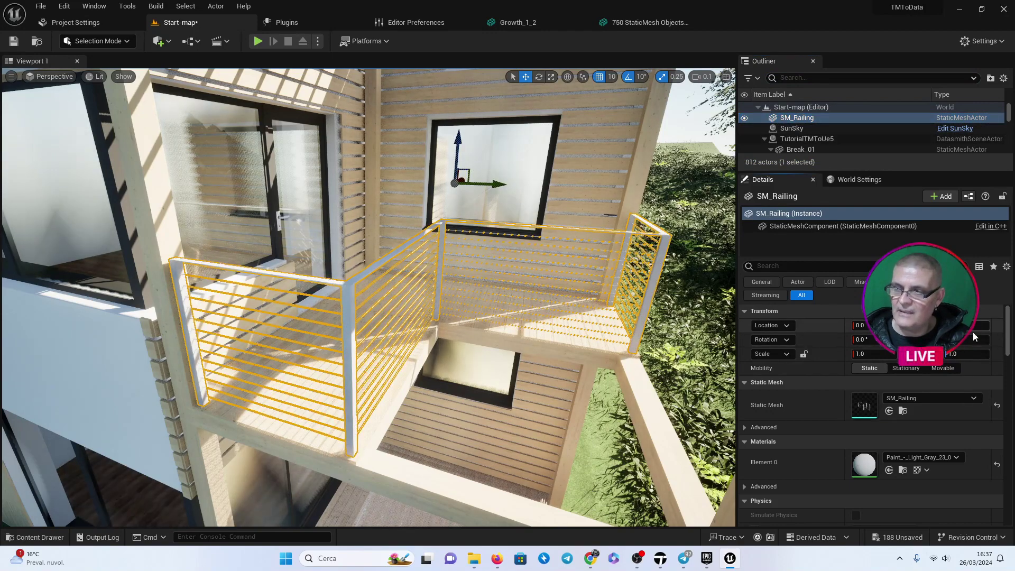
Select five wall cladding panels on the ground-floor terrace wall.
{"action": "scroll", "coordinate": [400, 337], "scroll_direction": "down", "scroll_amount": 2}
{"action": "scroll", "coordinate": [399, 337], "scroll_direction": "down", "scroll_amount": 2}
{"action": "scroll", "coordinate": [399, 337], "scroll_direction": "down", "scroll_amount": 2}
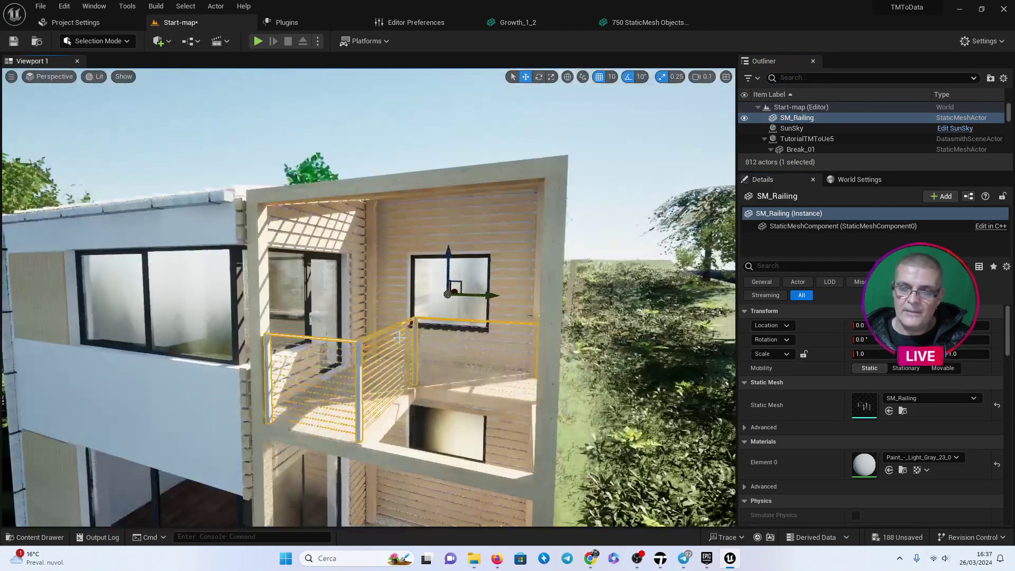
{"action": "left_click_drag", "start_coordinate": [400, 337], "coordinate": [282, 132], "text": "alt"}
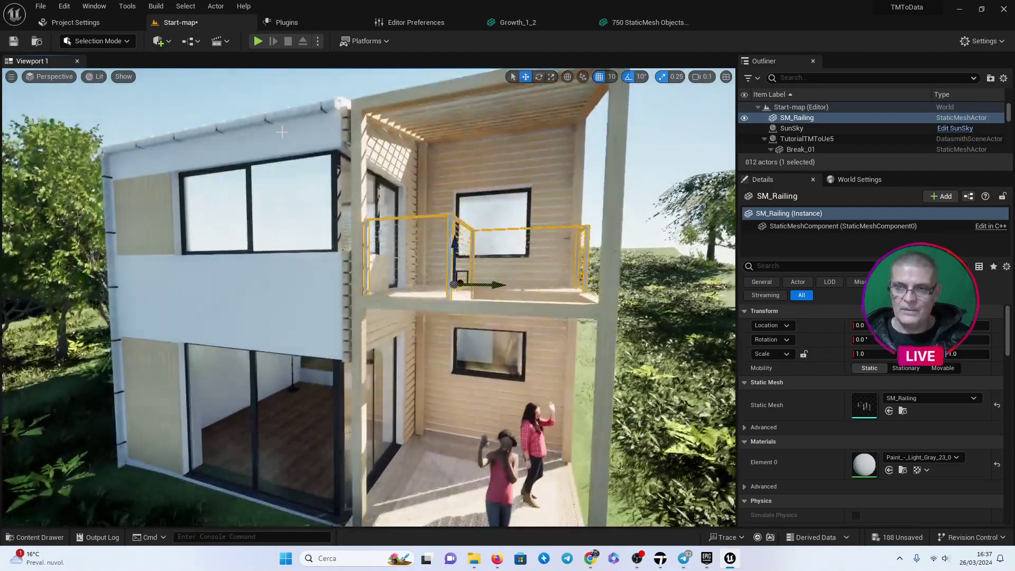
{"action": "mouse_move", "coordinate": [408, 299]}
{"action": "left_mouse_down"}
{"action": "mouse_move", "coordinate": [370, 238]}
{"action": "mouse_move", "coordinate": [349, 222]}
{"action": "mouse_move", "coordinate": [318, 227]}
{"action": "mouse_move", "coordinate": [338, 228]}
{"action": "mouse_move", "coordinate": [328, 233]}
{"action": "mouse_move", "coordinate": [377, 378]}
{"action": "left_mouse_up"}
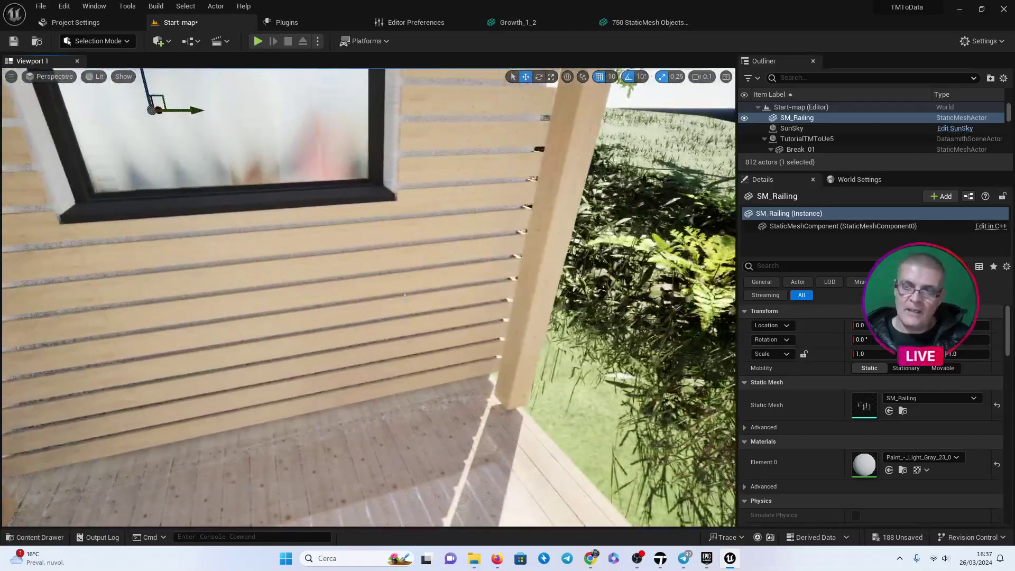
{"action": "left_click", "coordinate": [375, 379]}
{"action": "left_click", "coordinate": [389, 356], "text": "ctrl"}
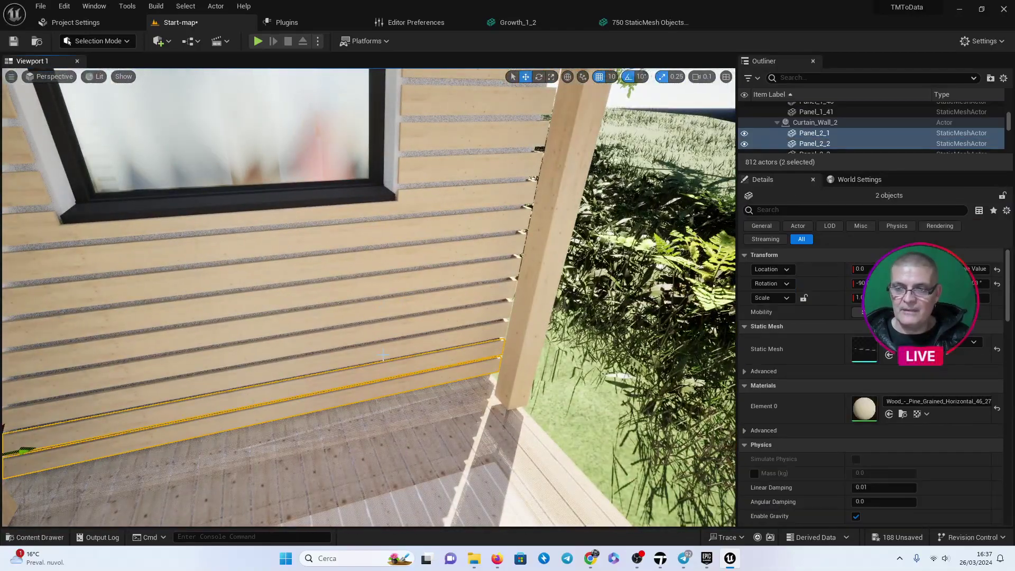
{"action": "left_click", "coordinate": [397, 335], "text": "ctrl"}
{"action": "left_click", "coordinate": [405, 313], "text": "ctrl"}
{"action": "left_click", "coordinate": [412, 292], "text": "ctrl"}
Add one more panel, then filter the Outliner to panel actors and select Panel_1_1.
{"action": "left_click", "coordinate": [426, 287], "text": "ctrl"}
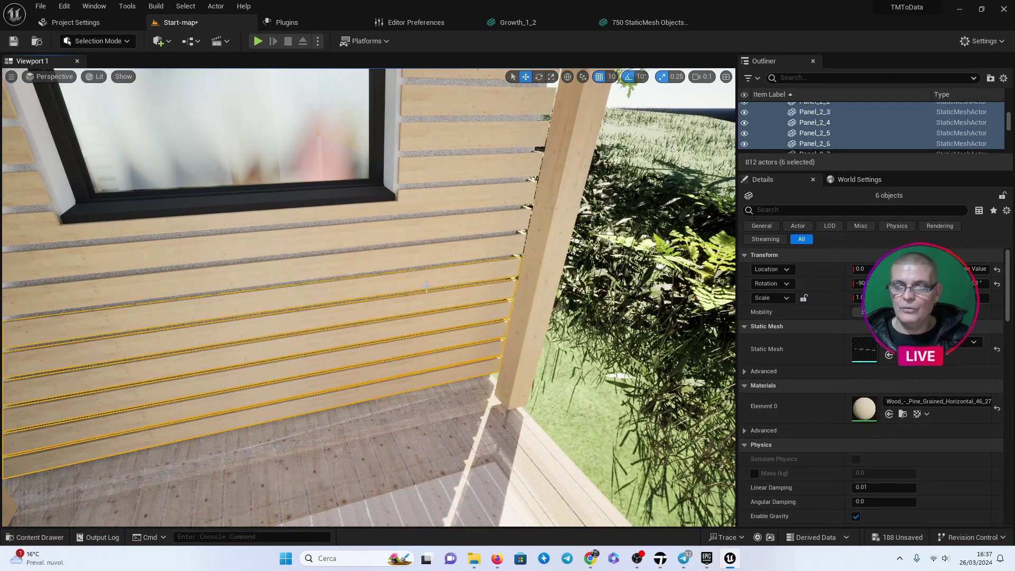
{"action": "left_click", "coordinate": [806, 77]}
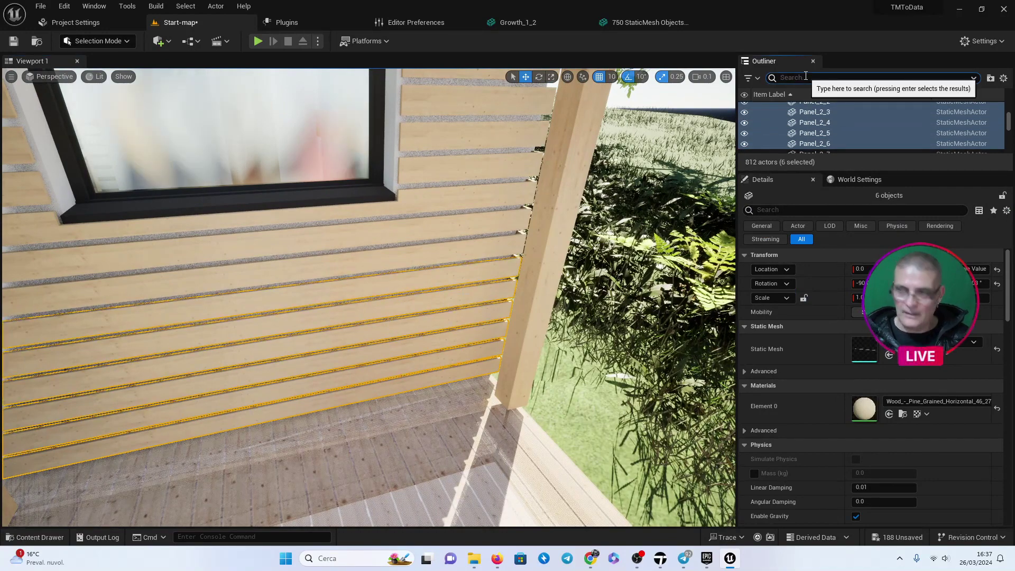
{"action": "type", "text": "panel_"}
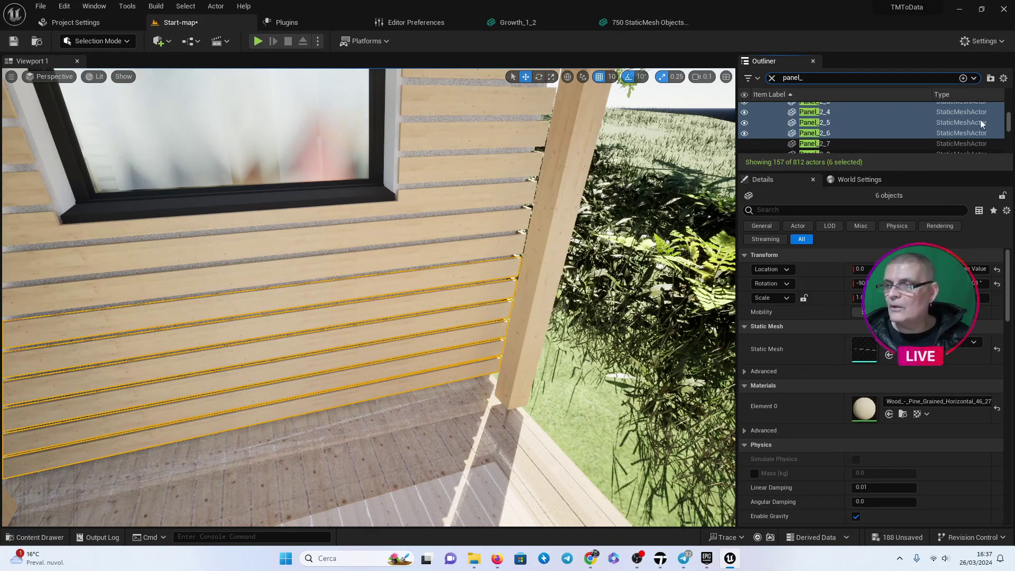
{"action": "left_click_drag", "start_coordinate": [1010, 127], "coordinate": [1009, 105]}
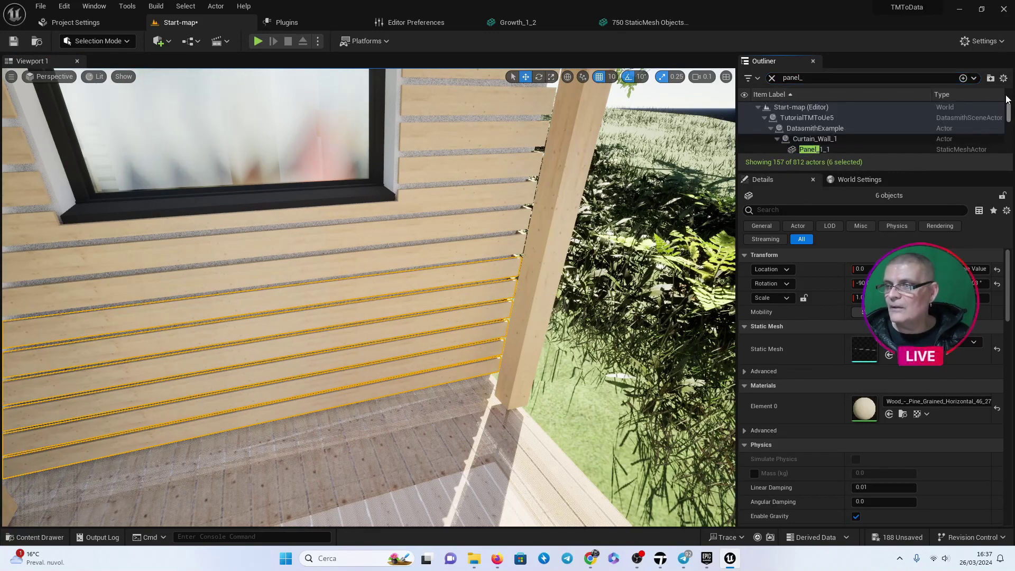
{"action": "left_click", "coordinate": [826, 147]}
Extend the selection through Panel_4_45 and frame all selected panels in the view.
{"action": "scroll", "coordinate": [871, 132], "scroll_direction": "down", "scroll_amount": 6}
{"action": "scroll", "coordinate": [875, 130], "scroll_direction": "down", "scroll_amount": 4}
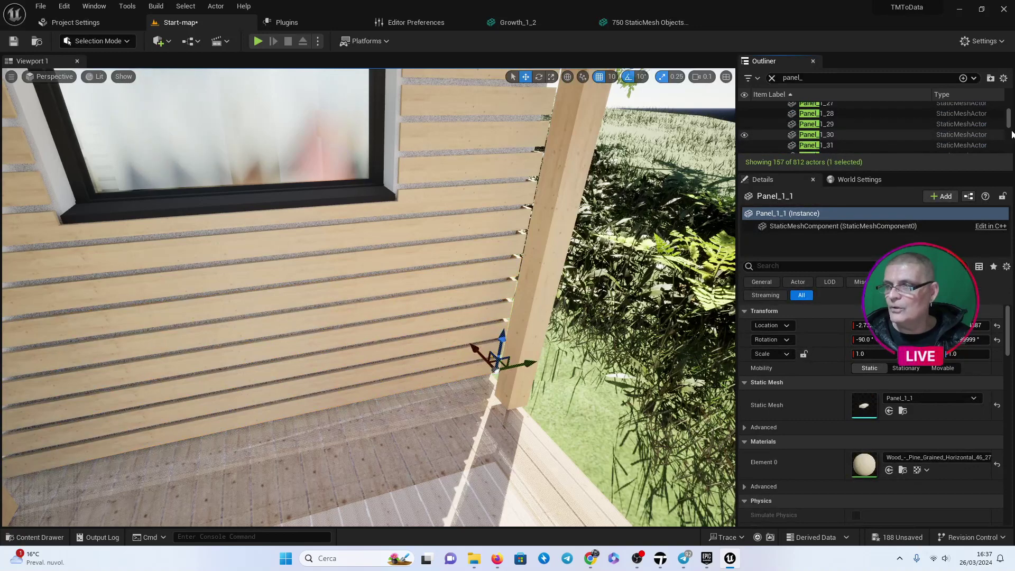
{"action": "left_click_drag", "start_coordinate": [1006, 122], "coordinate": [1012, 149]}
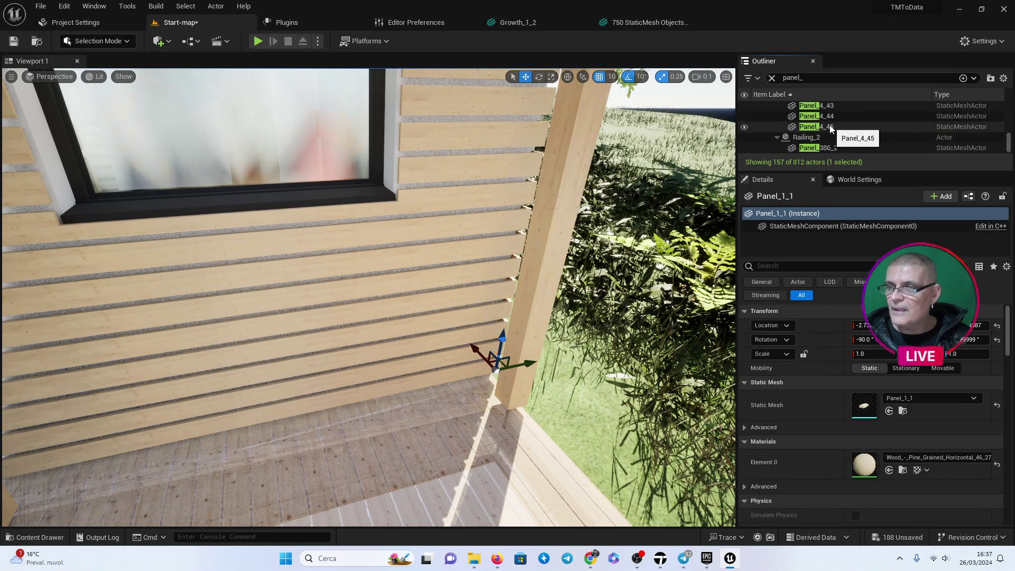
{"action": "left_click", "coordinate": [830, 126]}
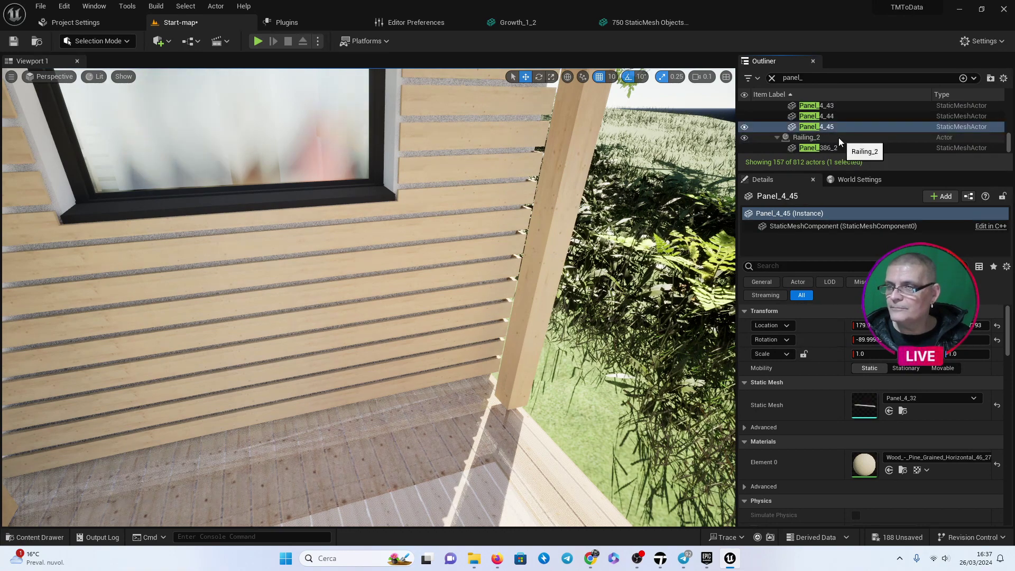
{"action": "left_click_drag", "start_coordinate": [1009, 142], "coordinate": [1008, 105]}
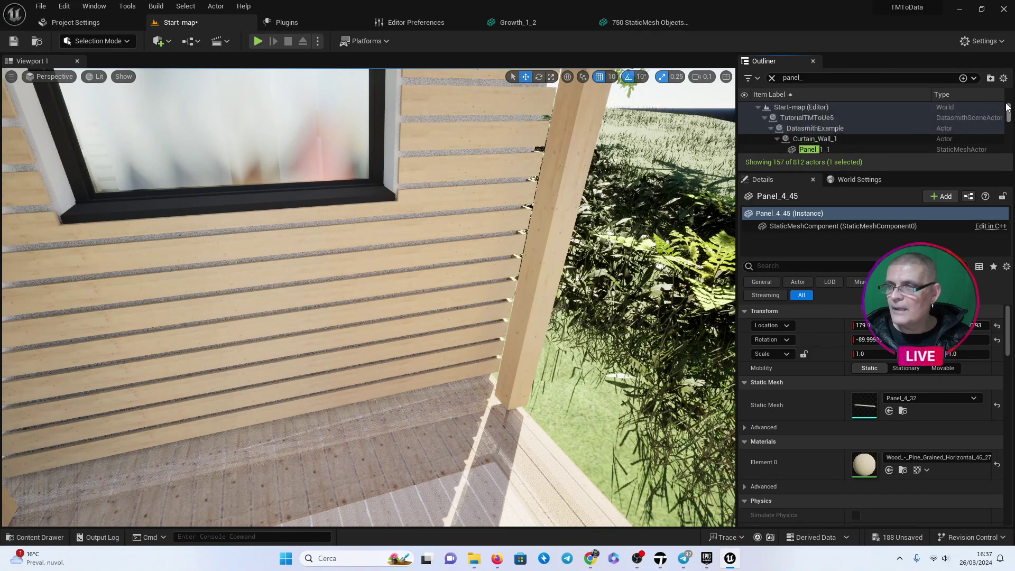
{"action": "left_click", "coordinate": [817, 149], "text": "shift"}
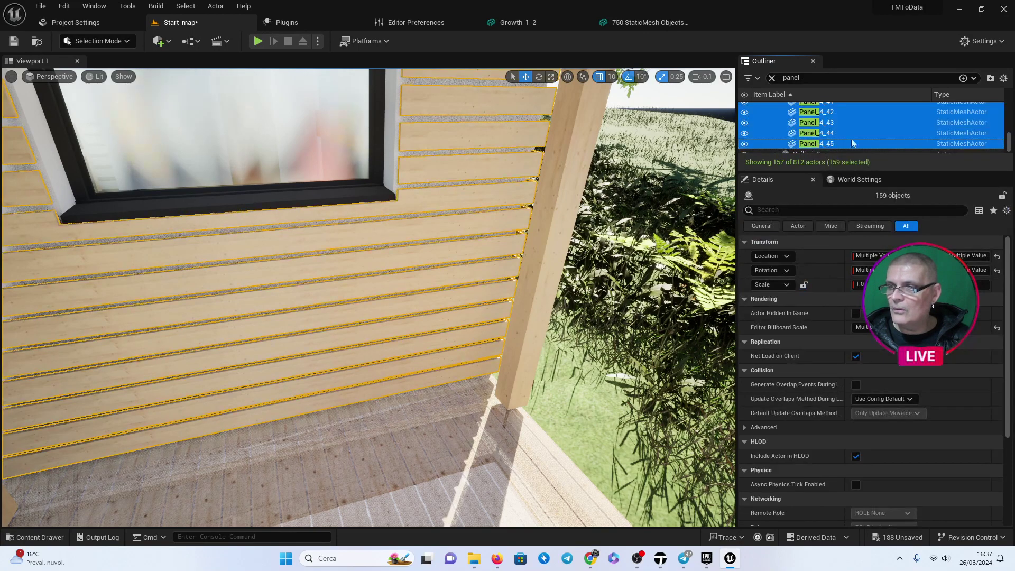
{"action": "key", "text": "f"}
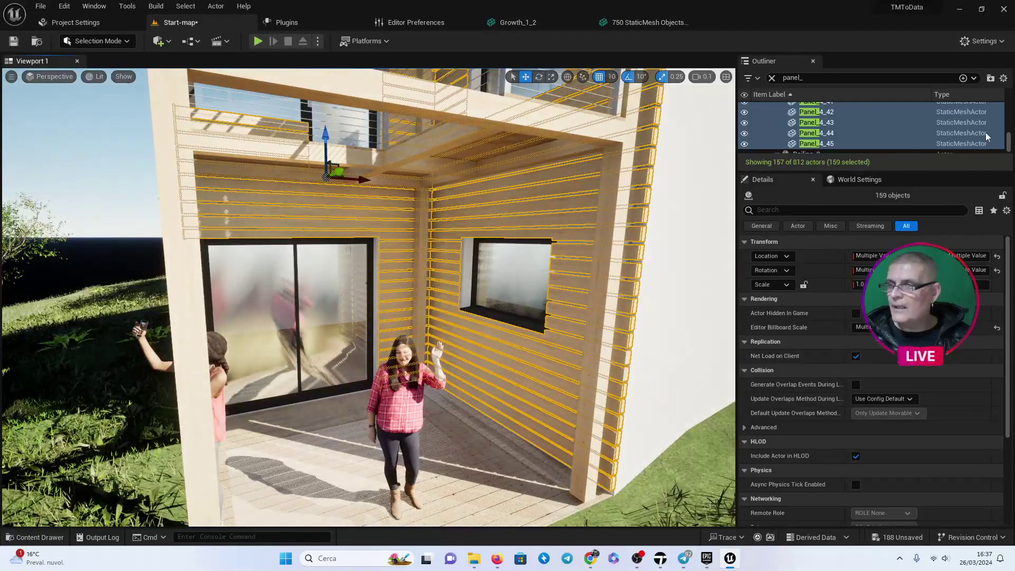
{"action": "left_click_drag", "start_coordinate": [1009, 142], "coordinate": [1012, 152]}
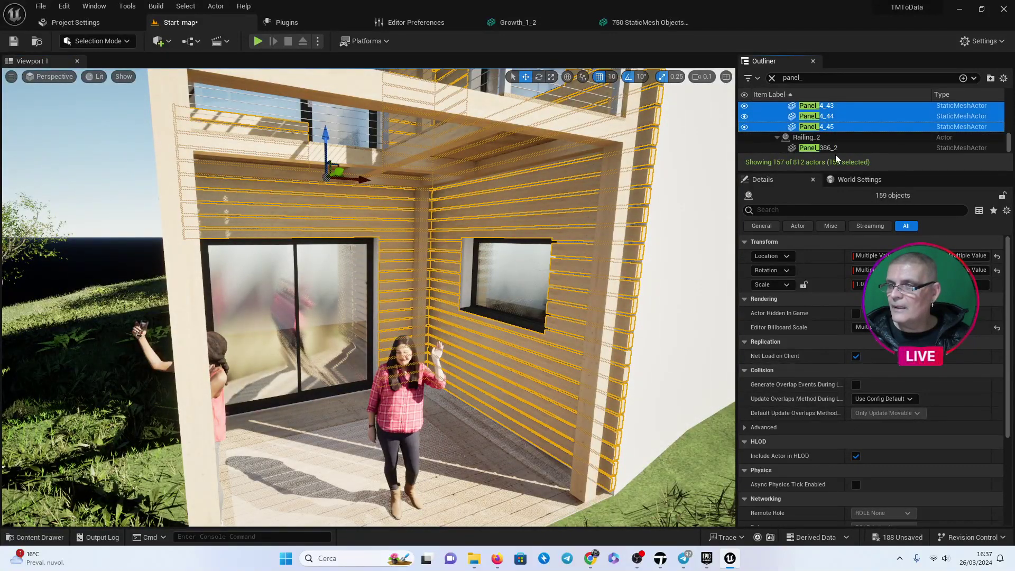
{"action": "mouse_move", "coordinate": [370, 297]}
{"action": "left_mouse_down"}
{"action": "mouse_move", "coordinate": [402, 339]}
{"action": "mouse_move", "coordinate": [423, 328]}
{"action": "left_mouse_up"}
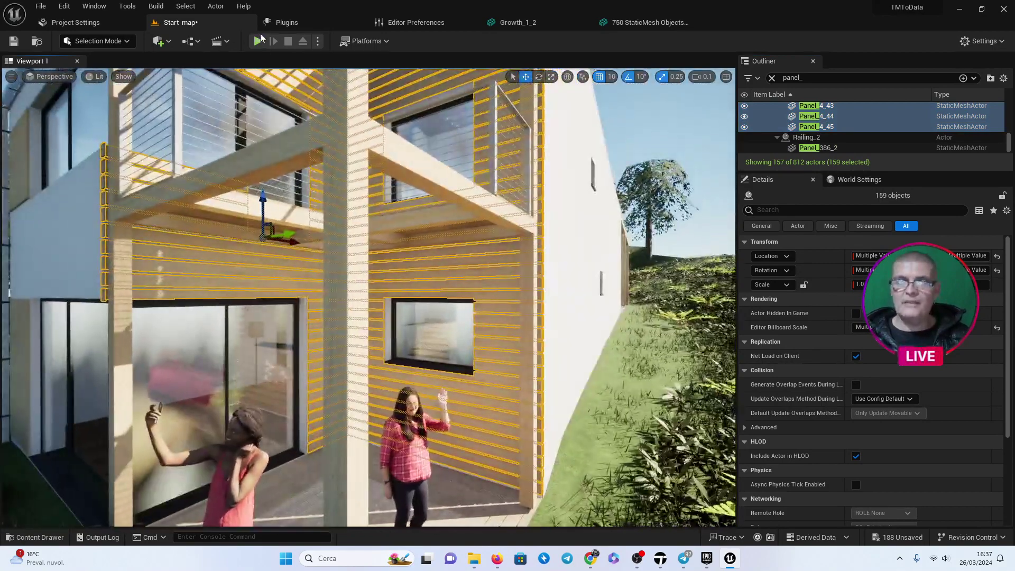
Merge the selected cladding panels with Merge Actors and save the mesh as SM_Panel in TmToUE5/Merged.
{"action": "left_click", "coordinate": [127, 6]}
{"action": "left_click", "coordinate": [152, 137]}
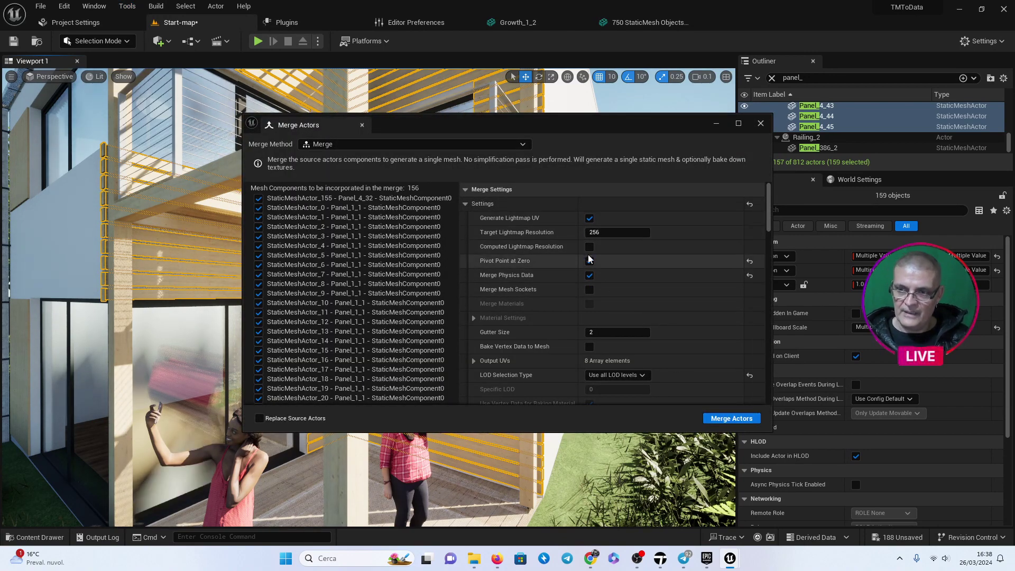
{"action": "left_click", "coordinate": [737, 422]}
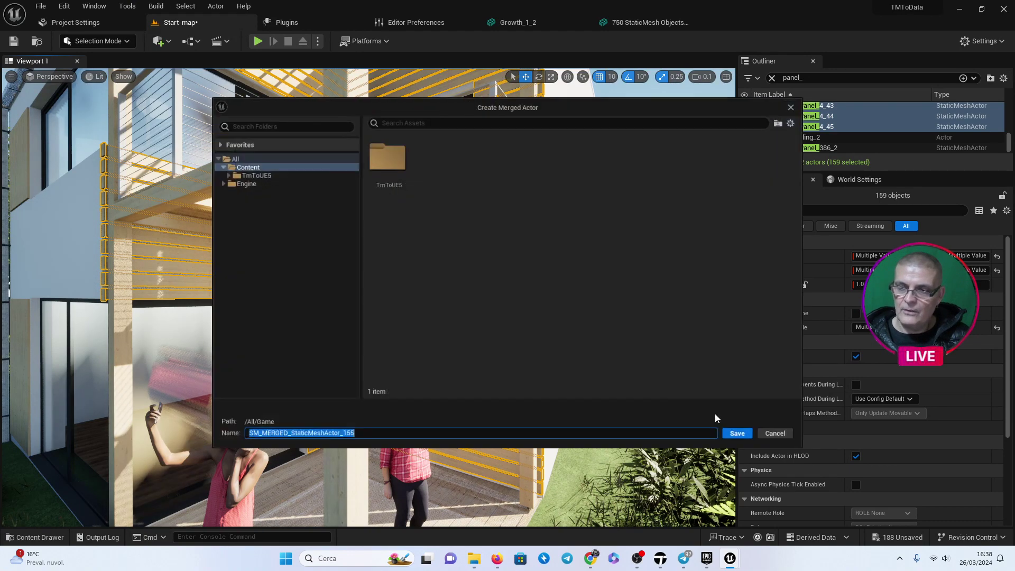
{"action": "double_click", "coordinate": [282, 172]}
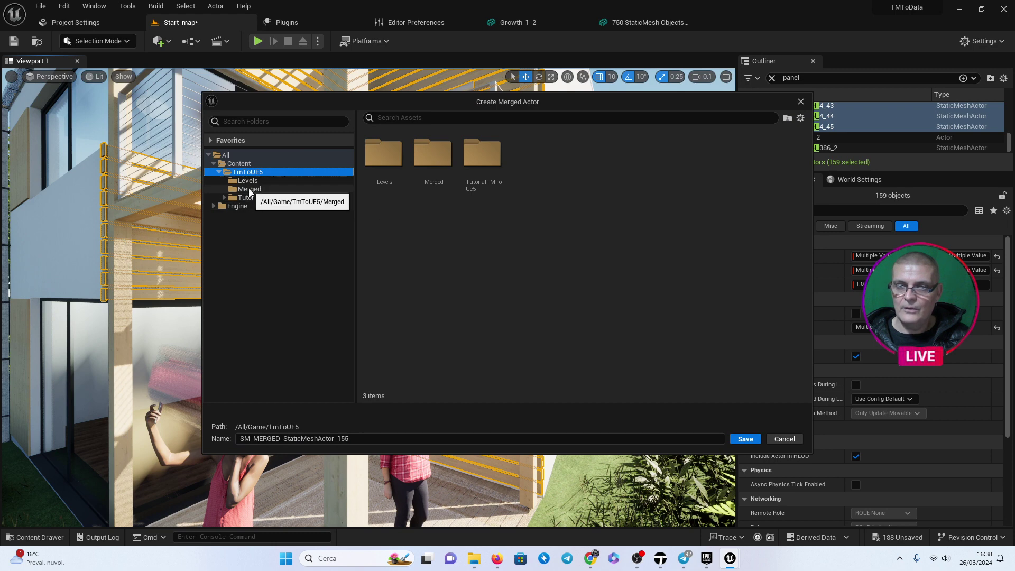
{"action": "left_click", "coordinate": [250, 190]}
{"action": "left_click", "coordinate": [353, 437]}
{"action": "type", "text": "SM_Panel"}
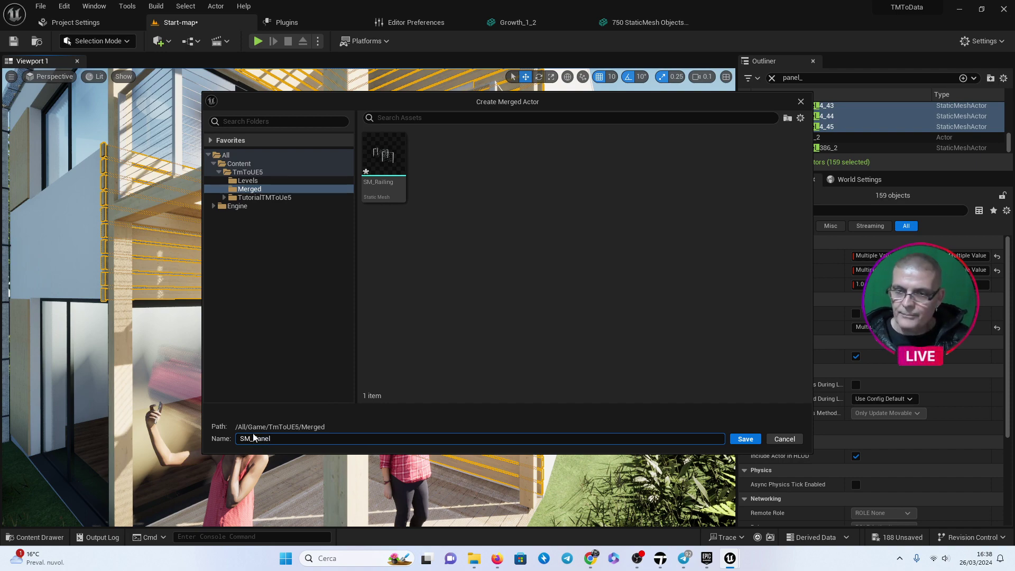
{"action": "left_click", "coordinate": [746, 440]}
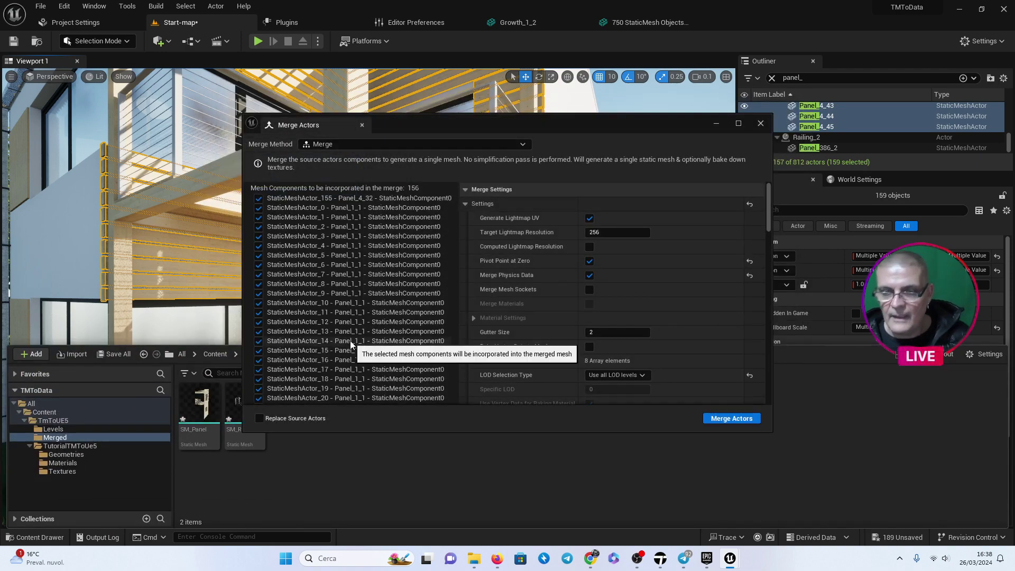
Drag SM_Panel into the level and close the Merge Actors window.
{"action": "left_click_drag", "start_coordinate": [199, 408], "coordinate": [87, 277]}
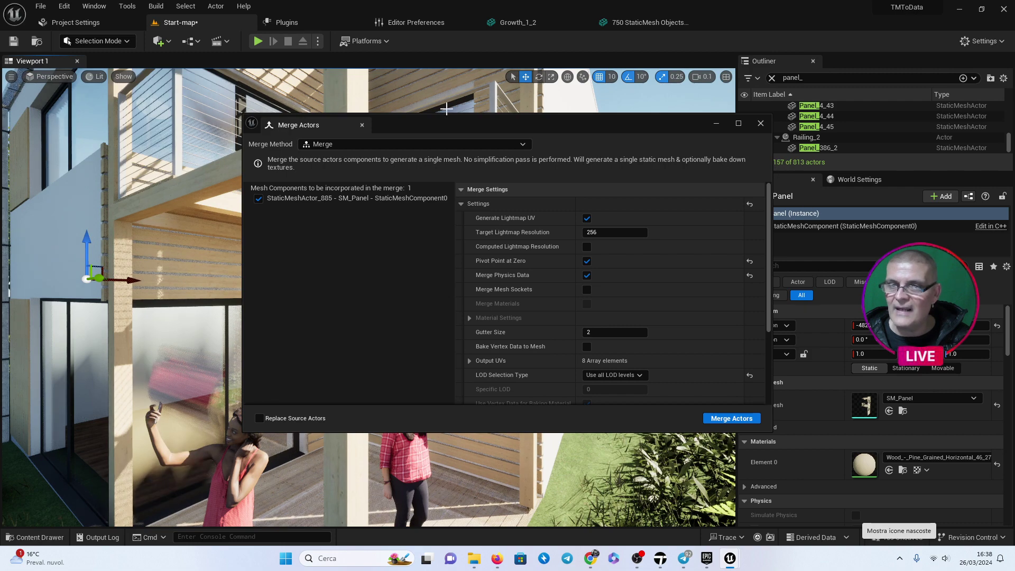
{"action": "left_click_drag", "start_coordinate": [457, 125], "coordinate": [397, 161]}
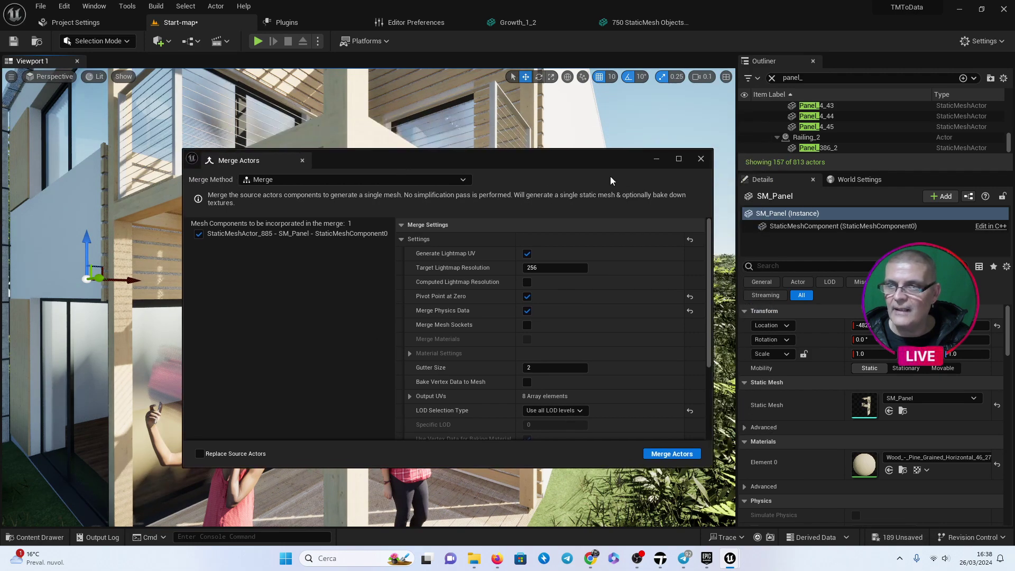
{"action": "left_click", "coordinate": [701, 159]}
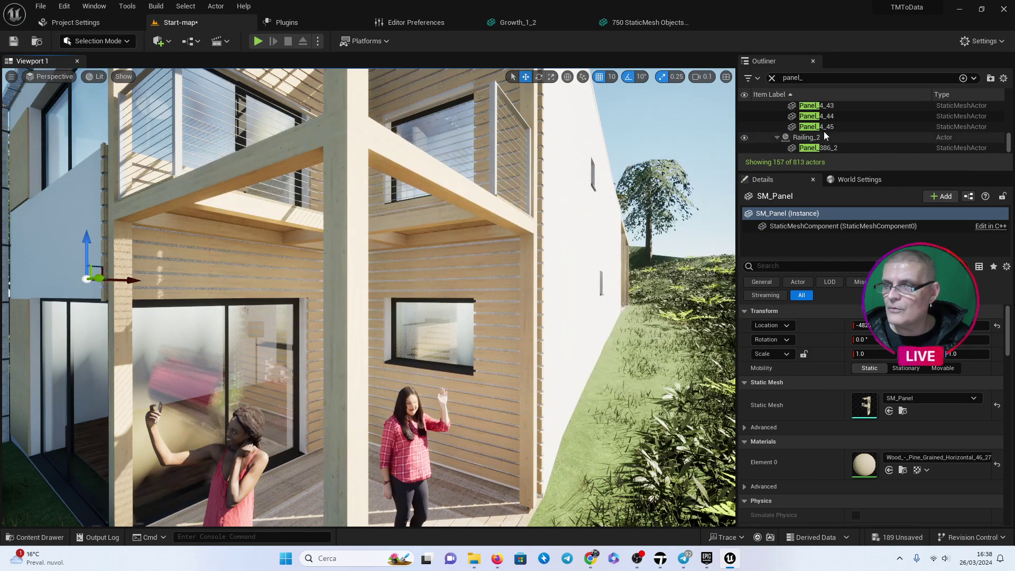
Select Panel_1_1 through Panel_4_45 in the Outliner and delete all 159 panel actors.
{"action": "left_click", "coordinate": [824, 128]}
{"action": "left_click_drag", "start_coordinate": [1008, 142], "coordinate": [1005, 112]}
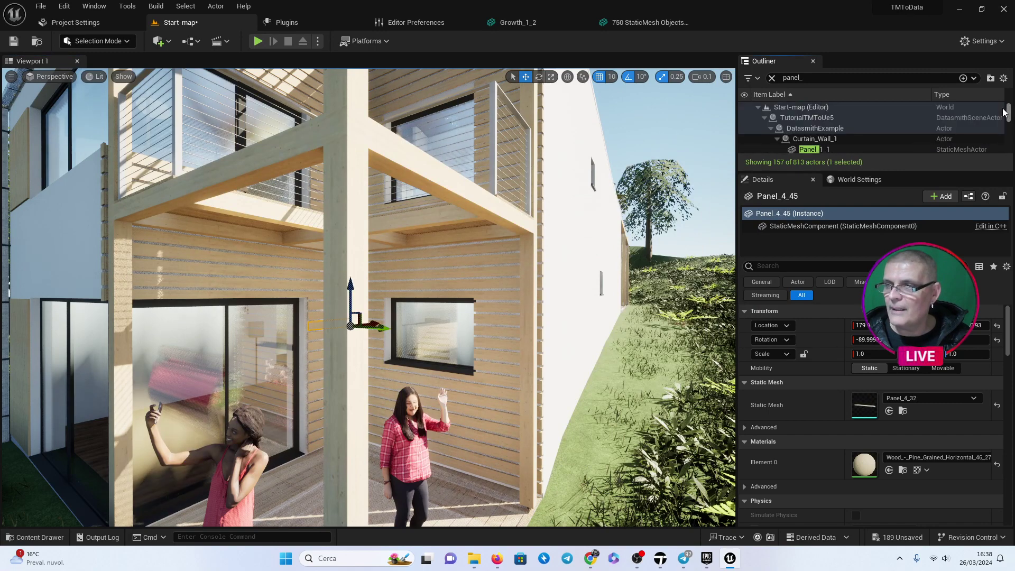
{"action": "left_click", "coordinate": [825, 149]}
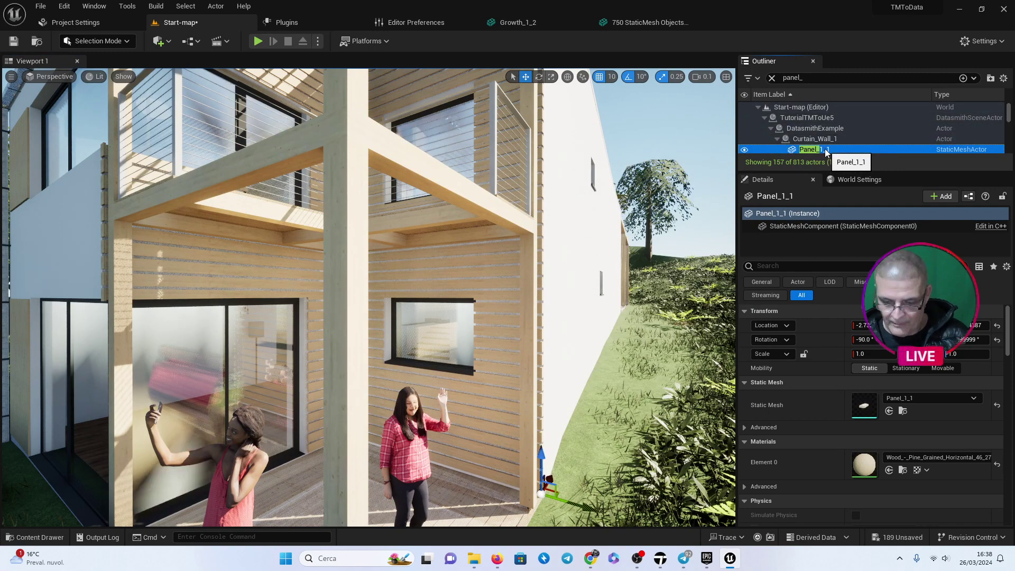
{"action": "scroll", "coordinate": [830, 144], "scroll_direction": "down", "scroll_amount": 2}
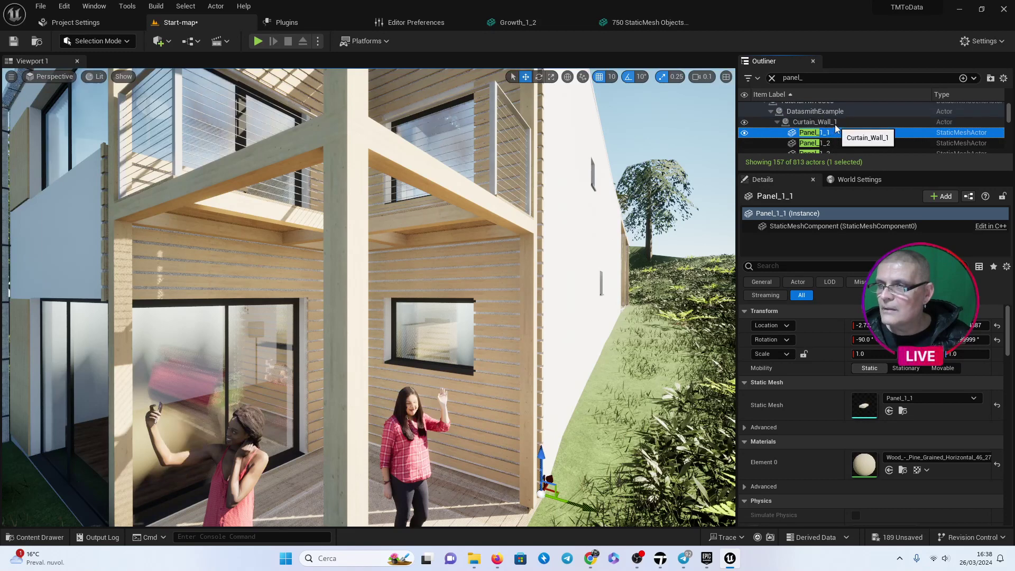
{"action": "key", "text": "F2"}
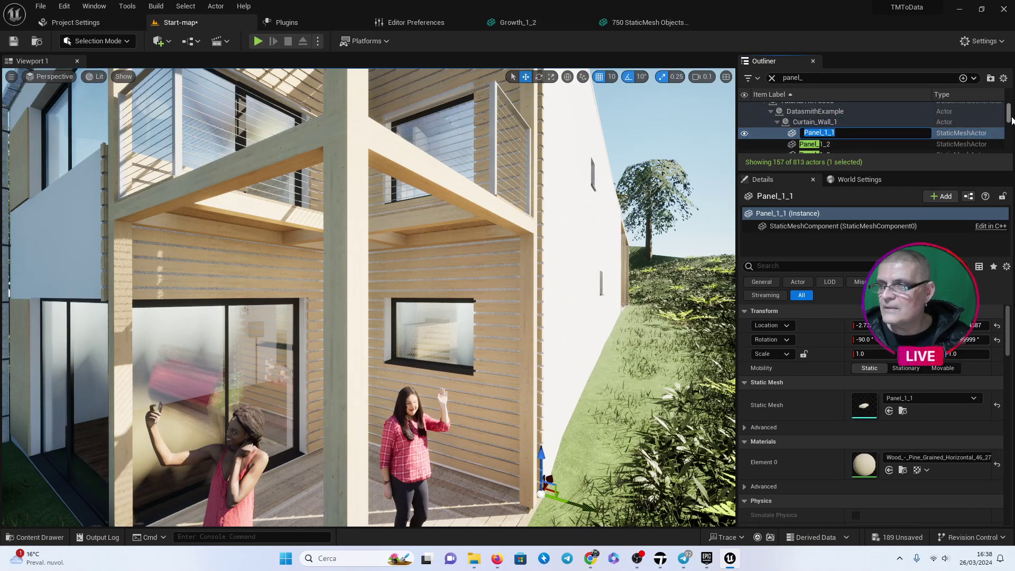
{"action": "left_click_drag", "start_coordinate": [1010, 119], "coordinate": [1010, 151]}
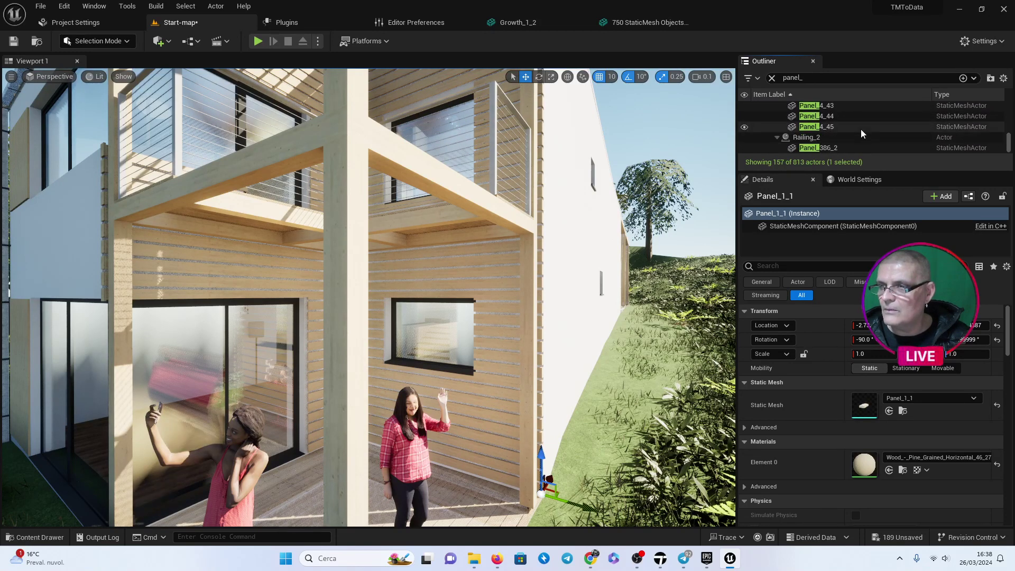
{"action": "left_click", "coordinate": [841, 127], "text": "shift"}
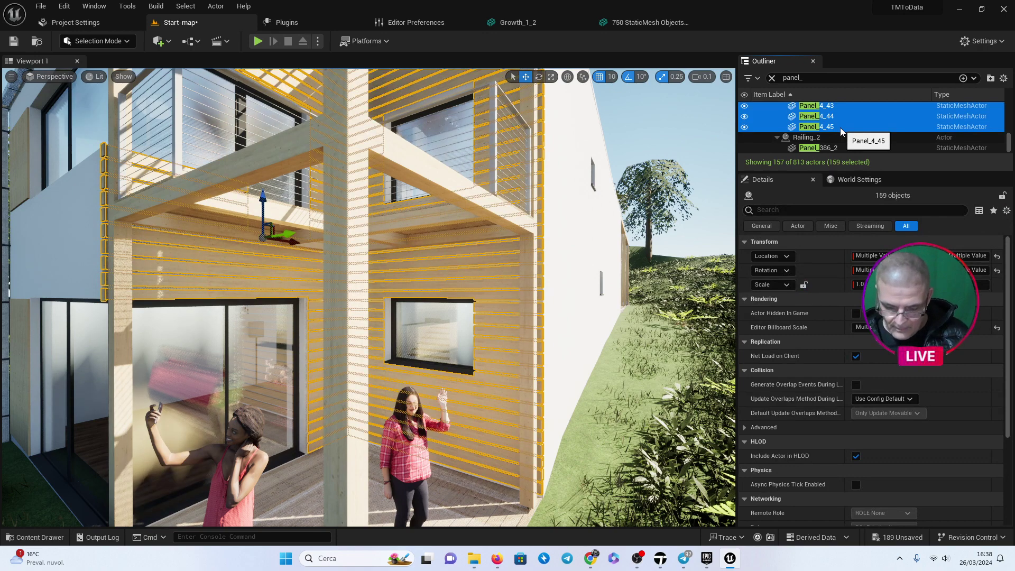
{"action": "key", "text": "Delete"}
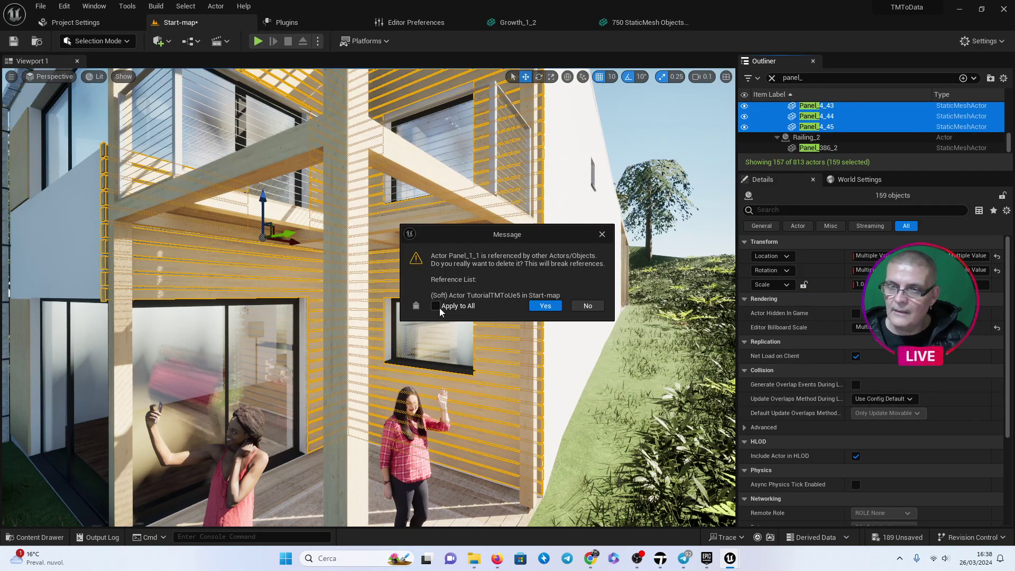
{"action": "left_click", "coordinate": [546, 306]}
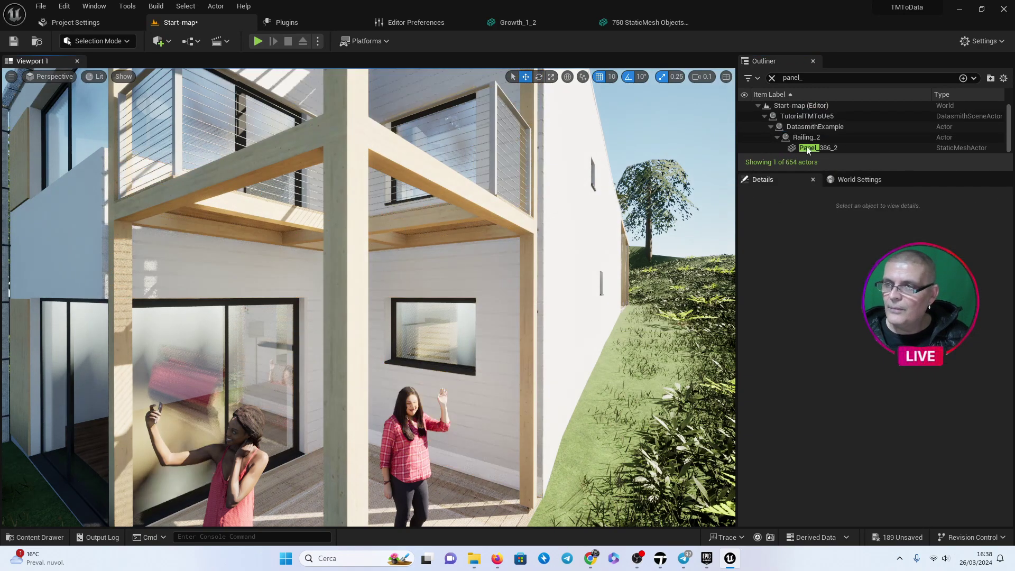
{"action": "mouse_move", "coordinate": [371, 296]}
{"action": "right_mouse_down"}
{"action": "mouse_move", "coordinate": [339, 296]}
{"action": "mouse_move", "coordinate": [402, 296]}
{"action": "right_mouse_up"}
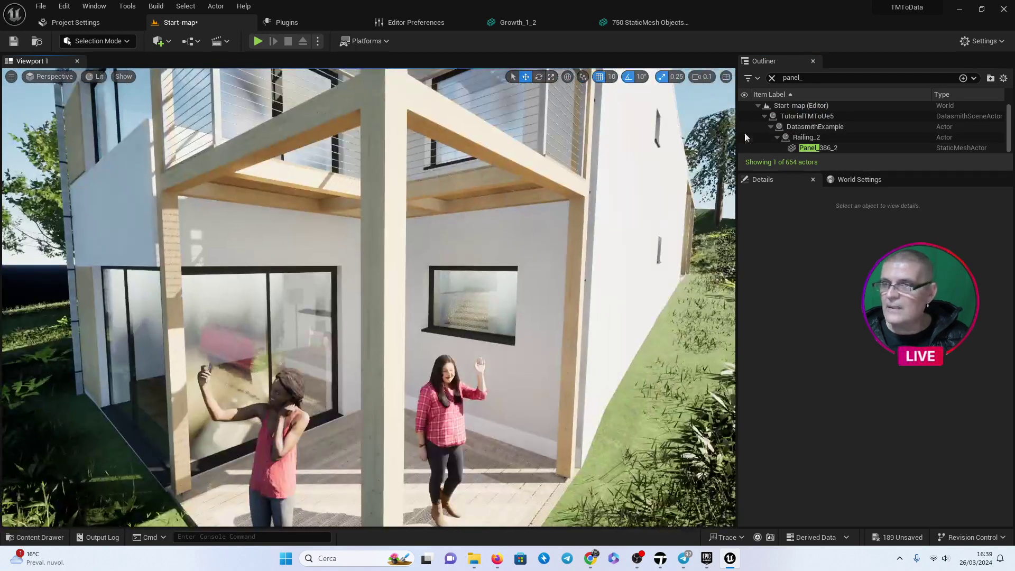
Search the Outliner for SM_PAN, select SM_Panel and frame it in the viewport.
{"action": "double_click", "coordinate": [803, 77]}
{"action": "type", "text": "S"}
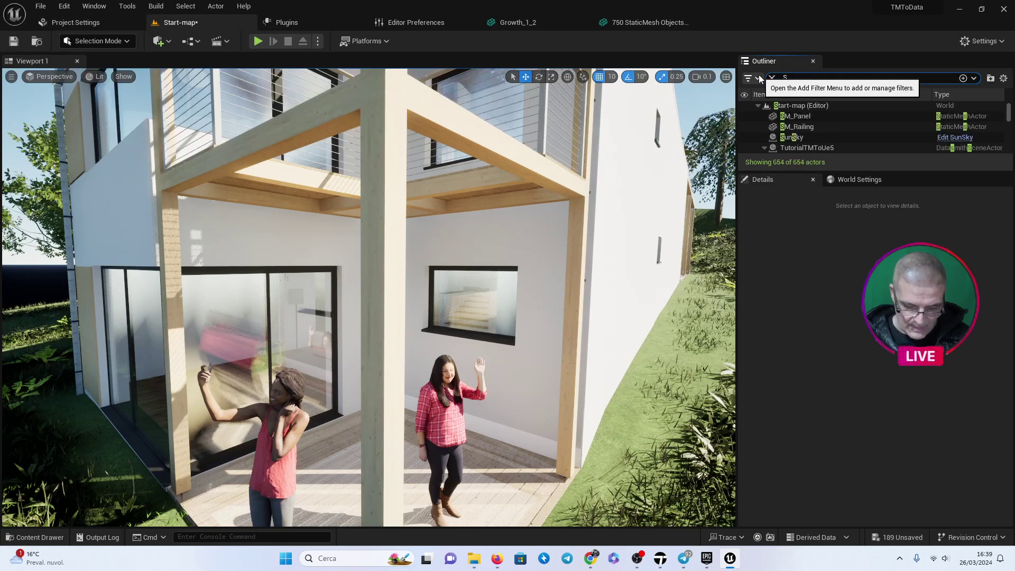
{"action": "type", "text": "M_PA"}
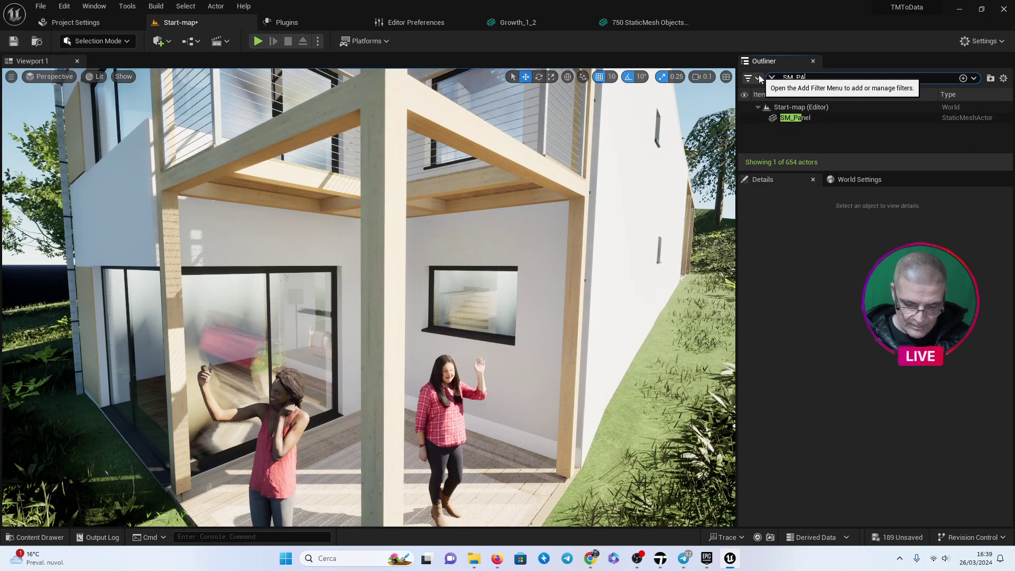
{"action": "type", "text": "N"}
{"action": "left_click", "coordinate": [798, 118]}
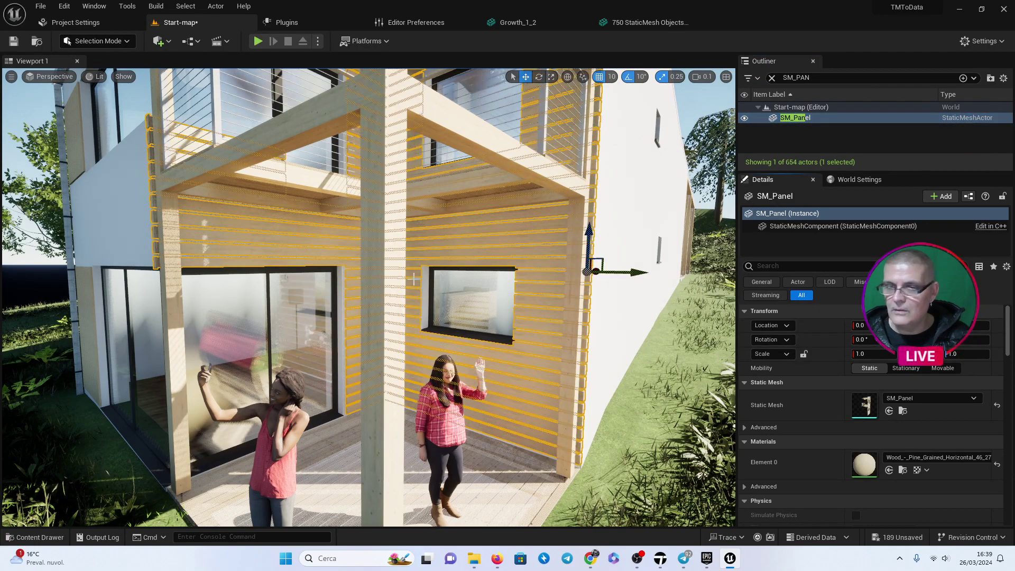
{"action": "key", "text": "f"}
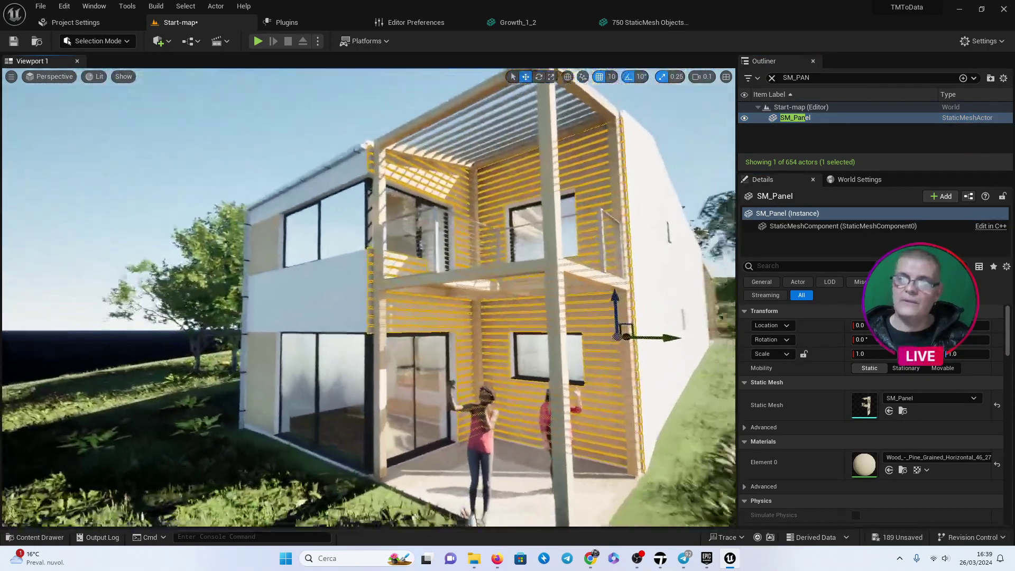
Orbit around the house to inspect the cladding and widen the viewport.
{"action": "left_click_drag", "start_coordinate": [416, 134], "coordinate": [415, 134], "text": "alt"}
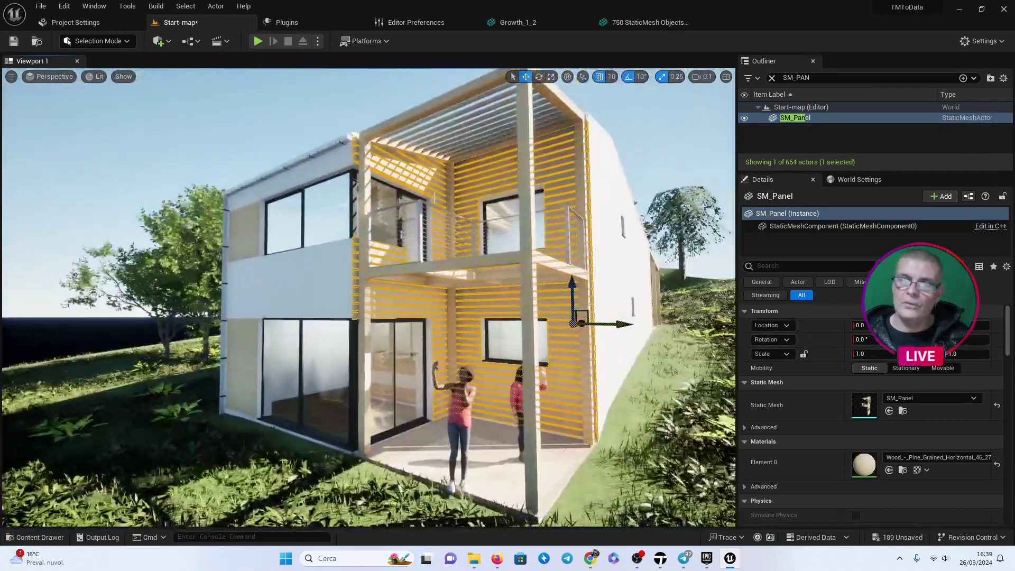
{"action": "left_click", "coordinate": [418, 131]}
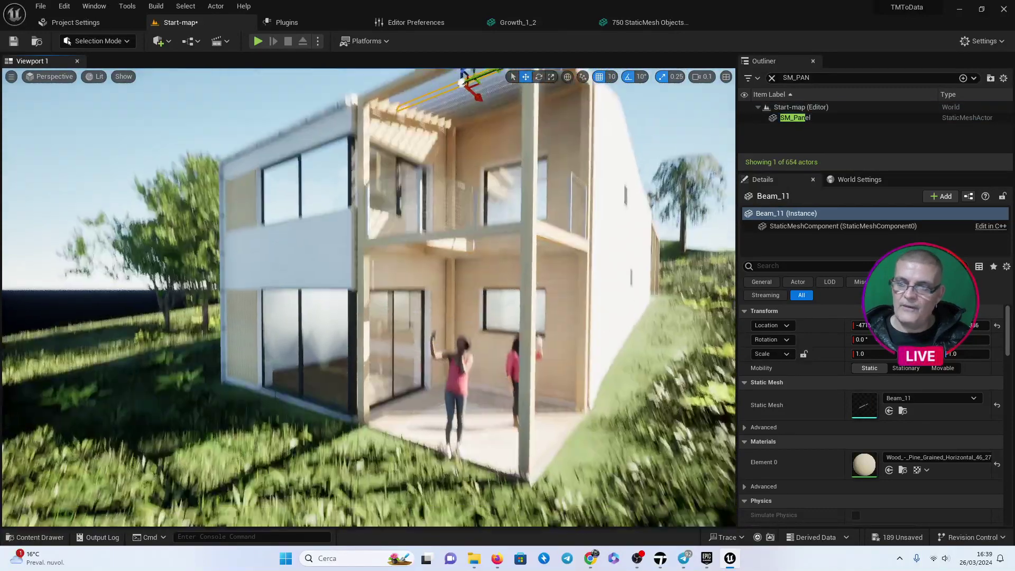
{"action": "left_click_drag", "start_coordinate": [433, 158], "coordinate": [434, 158], "text": "alt"}
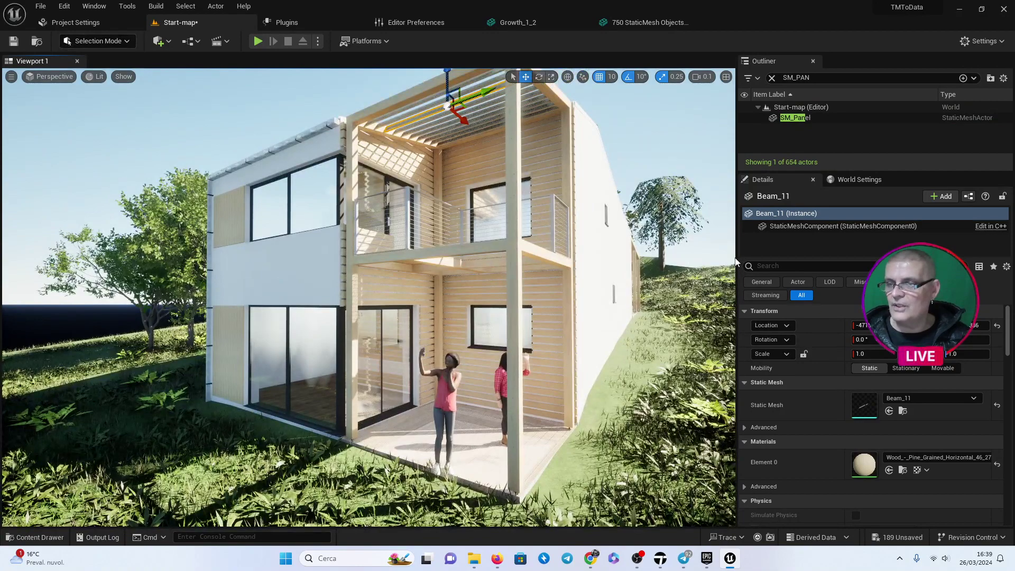
{"action": "mouse_move", "coordinate": [737, 262]}
{"action": "left_mouse_down"}
{"action": "mouse_move", "coordinate": [847, 261]}
{"action": "mouse_move", "coordinate": [747, 280]}
{"action": "left_mouse_up"}
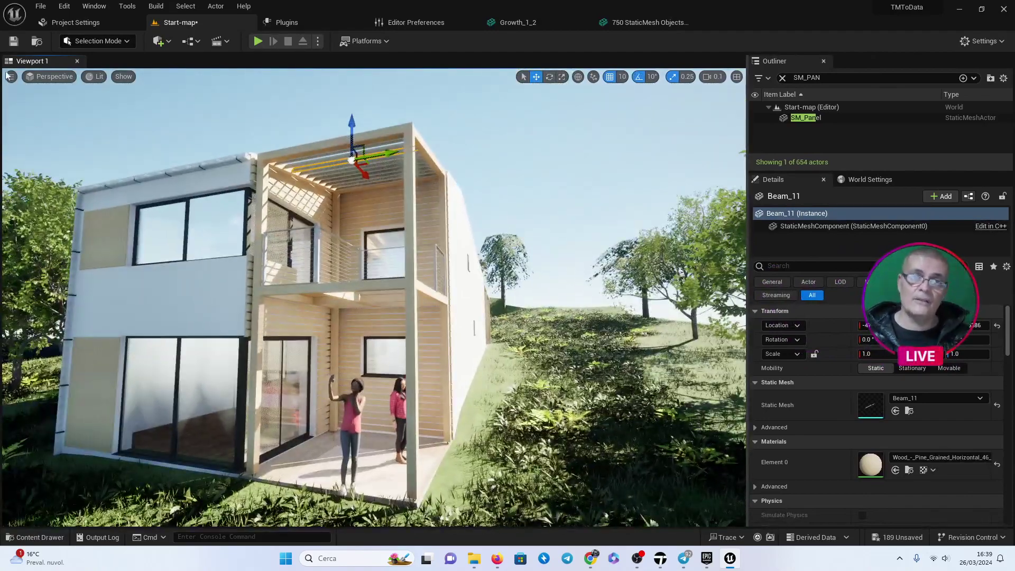
Turn off the viewport's realtime override and hide the frame-rate readout.
{"action": "left_click", "coordinate": [11, 77]}
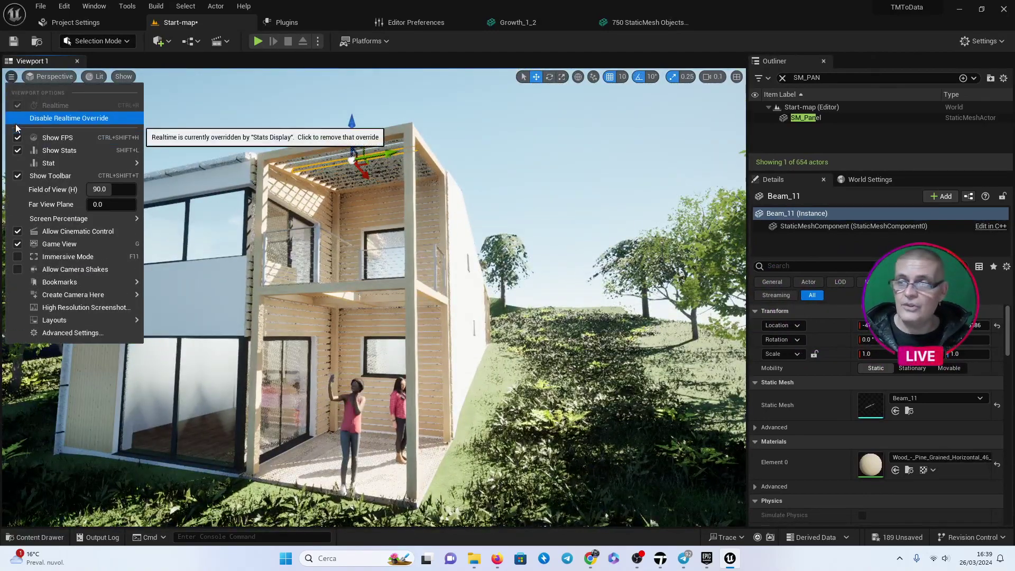
{"action": "left_click", "coordinate": [17, 106]}
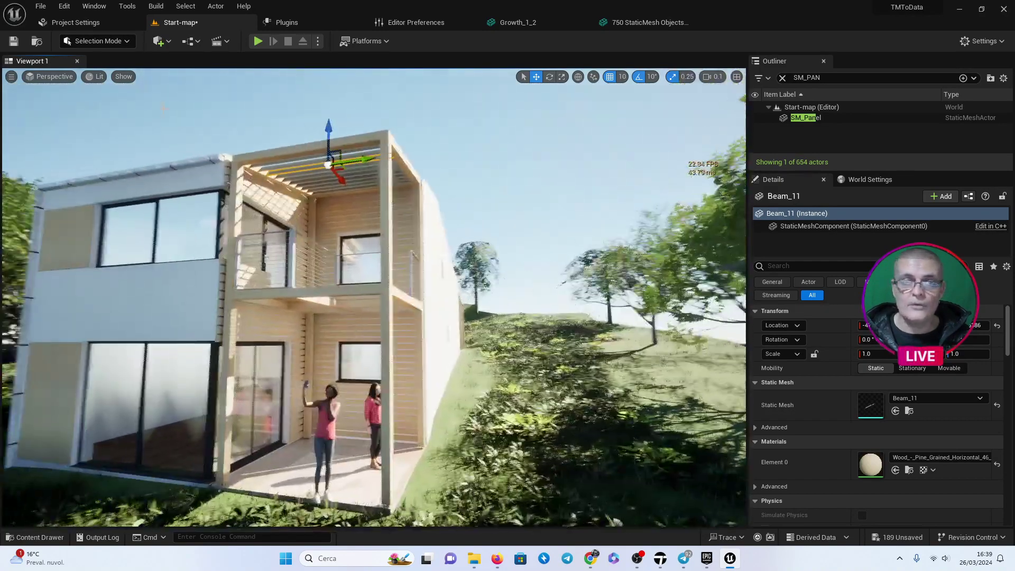
{"action": "left_click", "coordinate": [11, 77]}
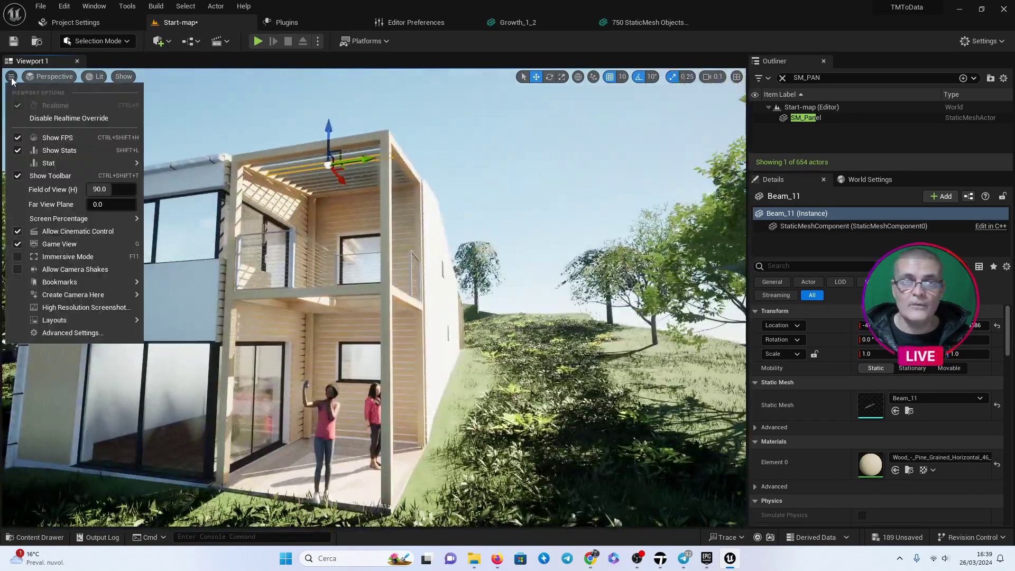
{"action": "left_click", "coordinate": [21, 150]}
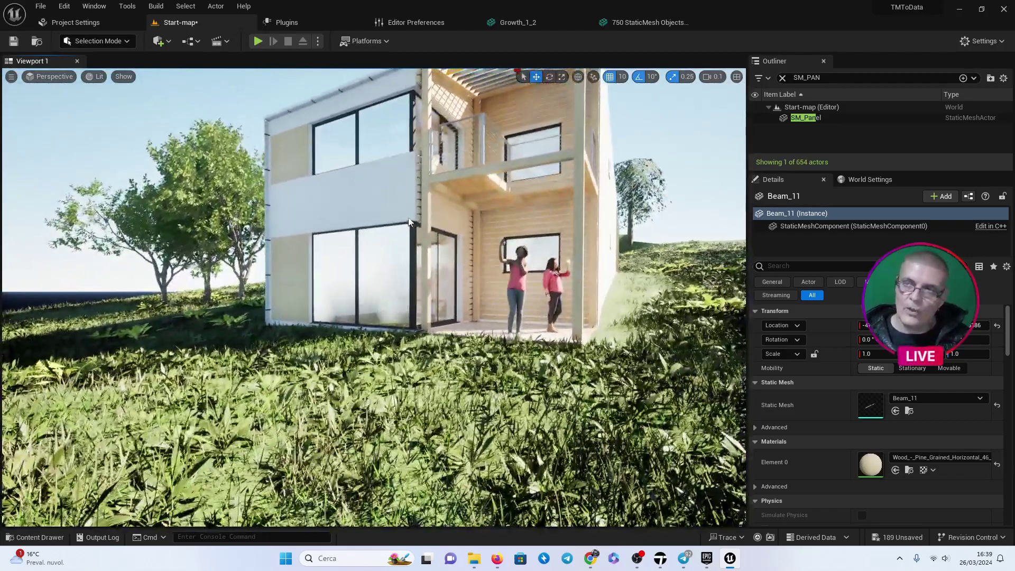
Fly around the house at camera speed 1, then show the Merged folder's contents.
{"action": "mouse_move", "coordinate": [412, 243]}
{"action": "right_mouse_down"}
{"action": "mouse_move", "coordinate": [529, 242]}
{"action": "mouse_move", "coordinate": [596, 61]}
{"action": "right_mouse_up"}
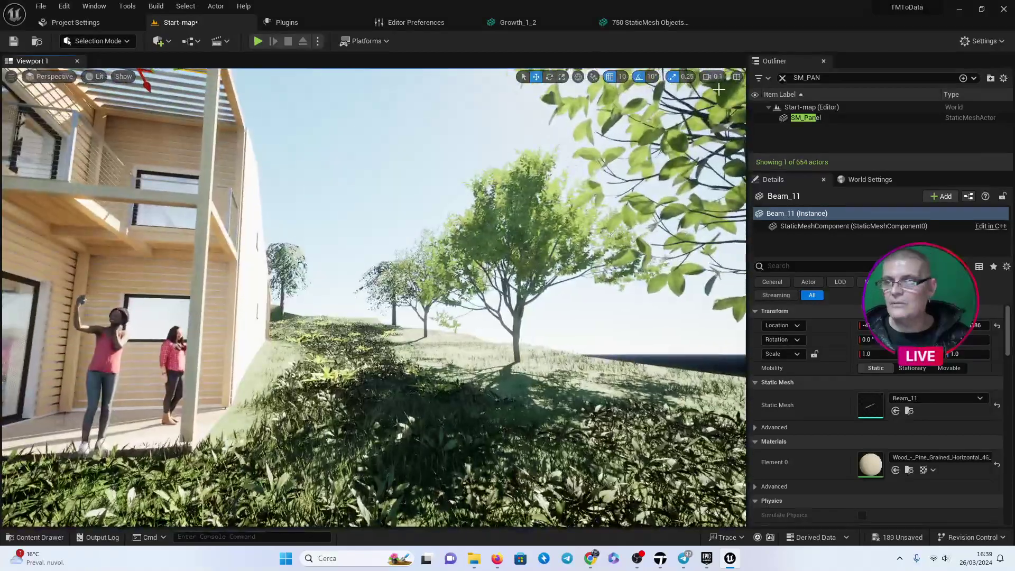
{"action": "left_click", "coordinate": [720, 79]}
{"action": "left_click", "coordinate": [739, 101]}
{"action": "right_click_drag", "start_coordinate": [582, 265], "coordinate": [550, 264]}
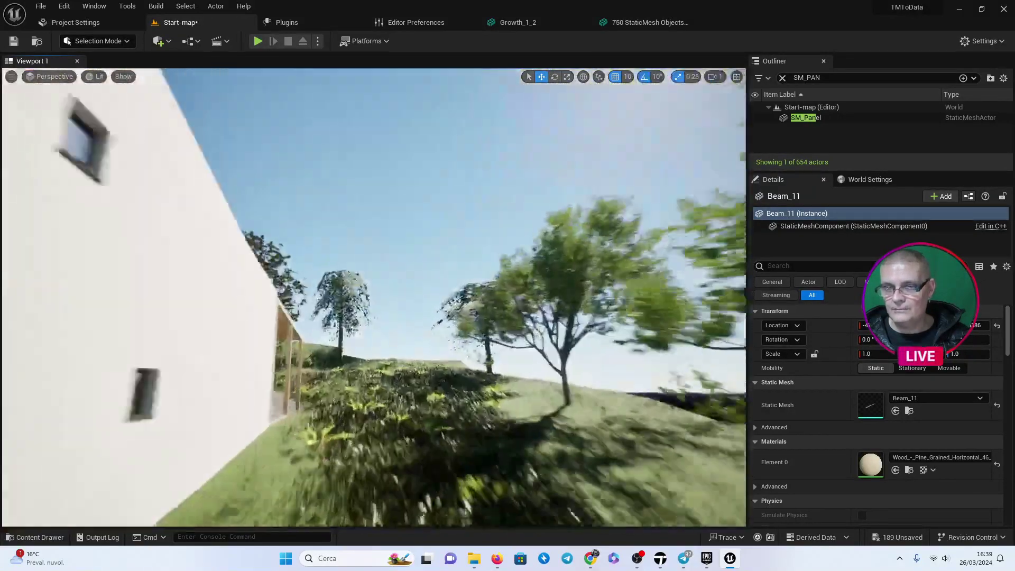
{"action": "mouse_move", "coordinate": [373, 296]}
{"action": "right_mouse_down"}
{"action": "mouse_move", "coordinate": [352, 297]}
{"action": "mouse_move", "coordinate": [349, 328]}
{"action": "mouse_move", "coordinate": [323, 318]}
{"action": "right_mouse_up"}
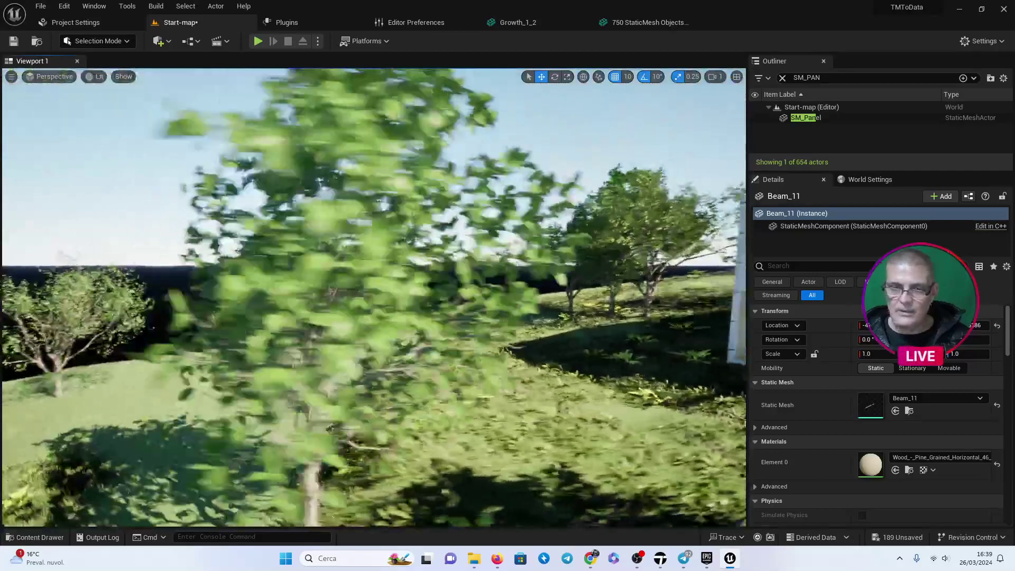
{"action": "right_click_drag", "start_coordinate": [323, 317], "coordinate": [349, 302]}
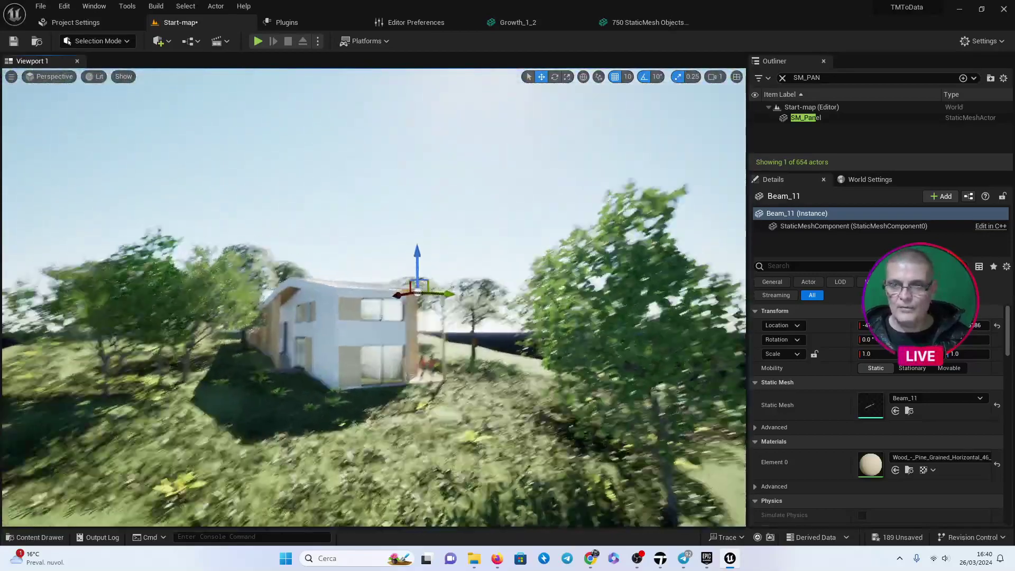
{"action": "right_click_drag", "start_coordinate": [349, 302], "coordinate": [386, 283]}
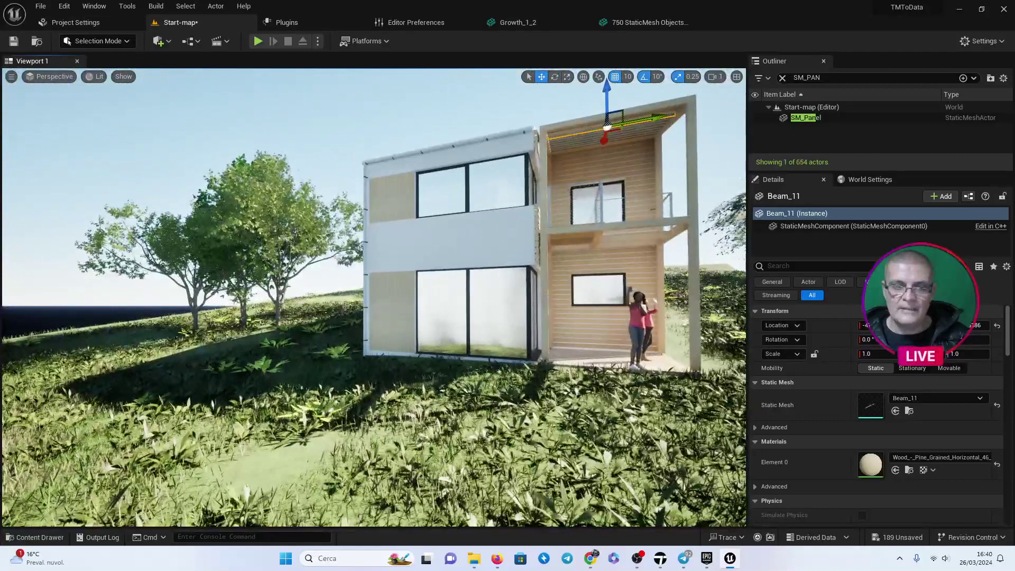
{"action": "left_click", "coordinate": [41, 539]}
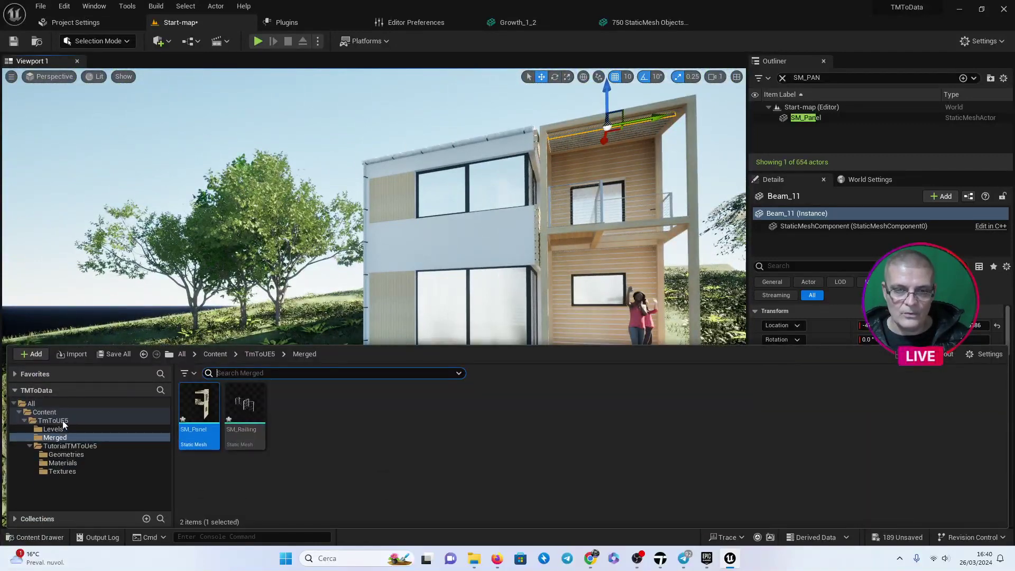
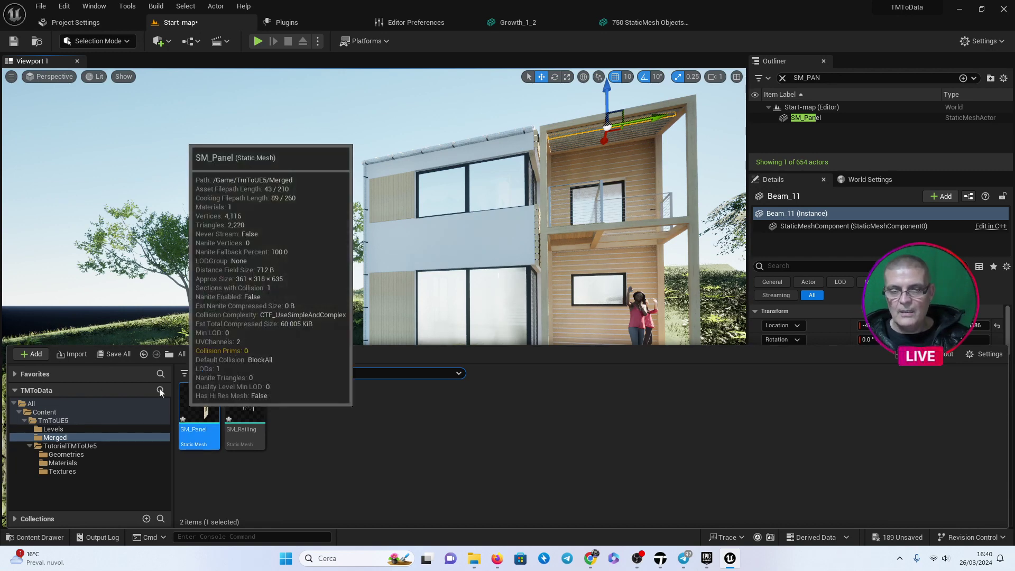
Add the Starter Content pack to the project and dock the Content Drawer in the layout.
{"action": "left_click", "coordinate": [32, 356]}
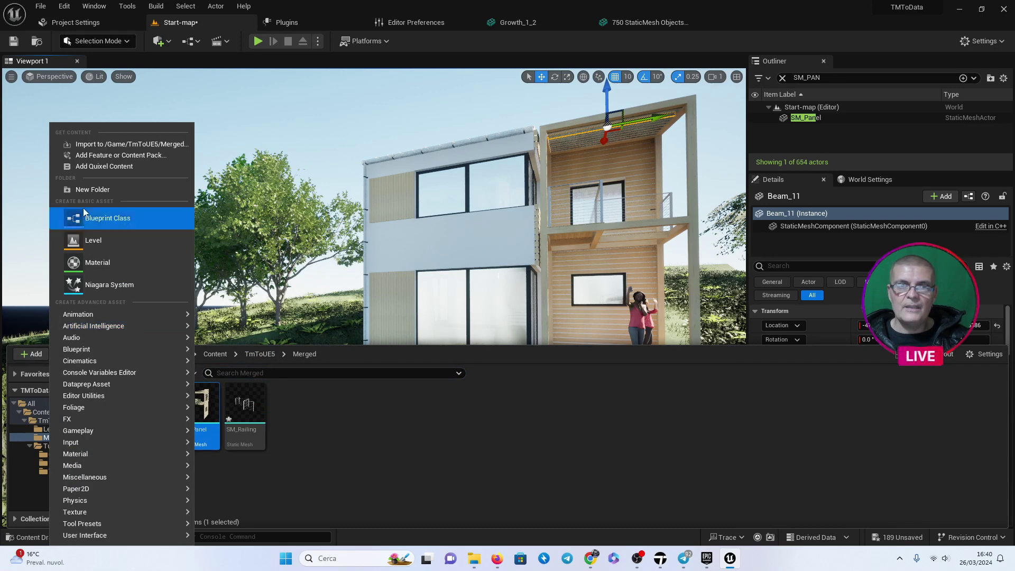
{"action": "left_click", "coordinate": [104, 154]}
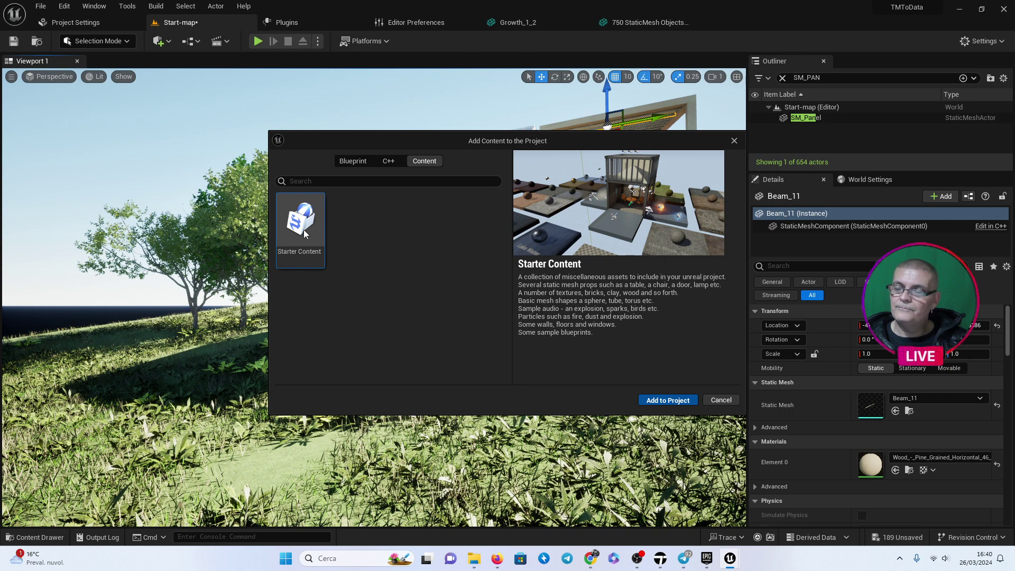
{"action": "key", "text": "ctrl+s"}
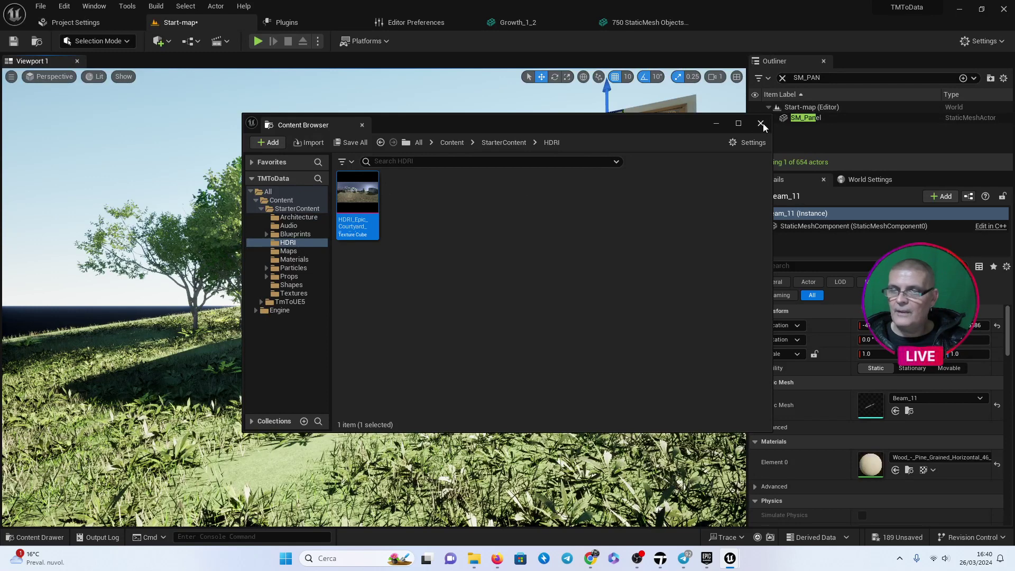
{"action": "left_click", "coordinate": [762, 123]}
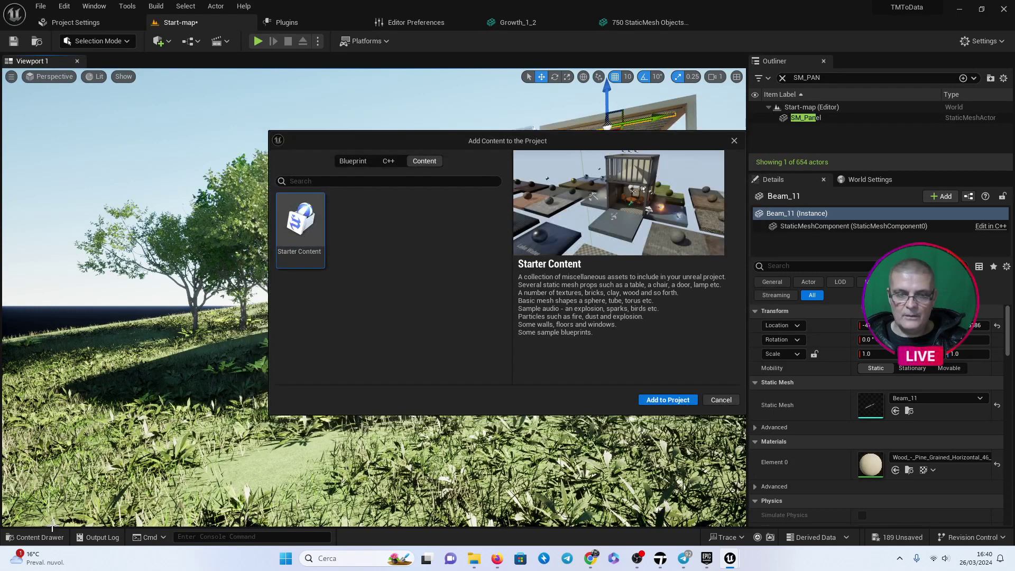
{"action": "left_click", "coordinate": [735, 140]}
{"action": "left_click", "coordinate": [41, 535]}
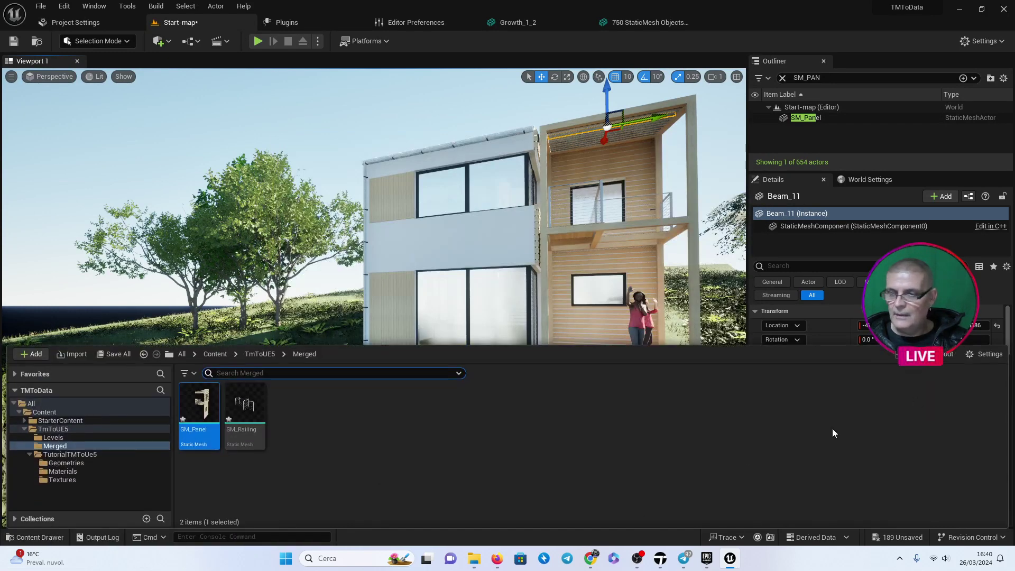
{"action": "left_click", "coordinate": [926, 364]}
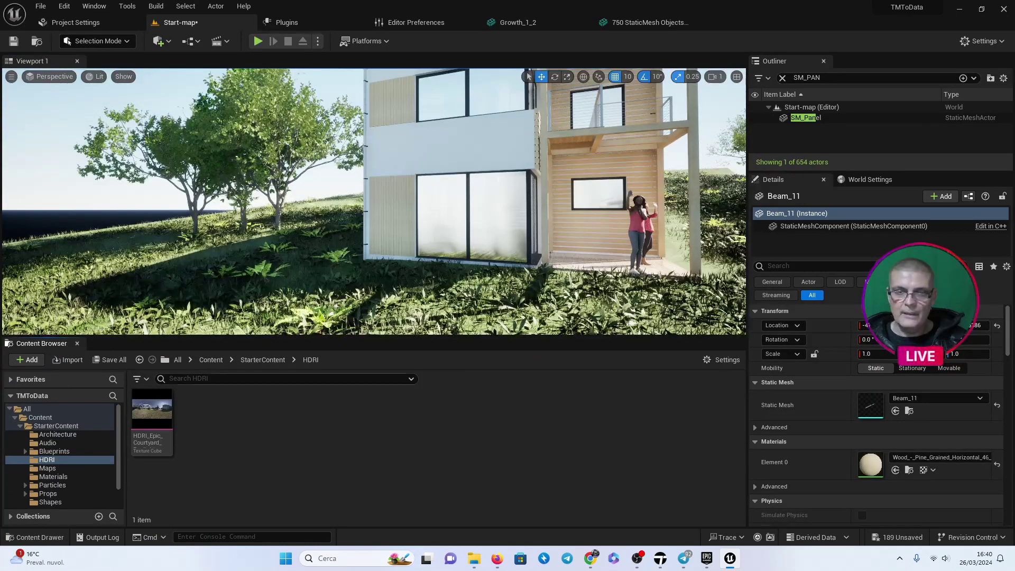
Open the Starter Content Materials folder and select the front windows and balcony railing.
{"action": "left_click", "coordinate": [47, 478]}
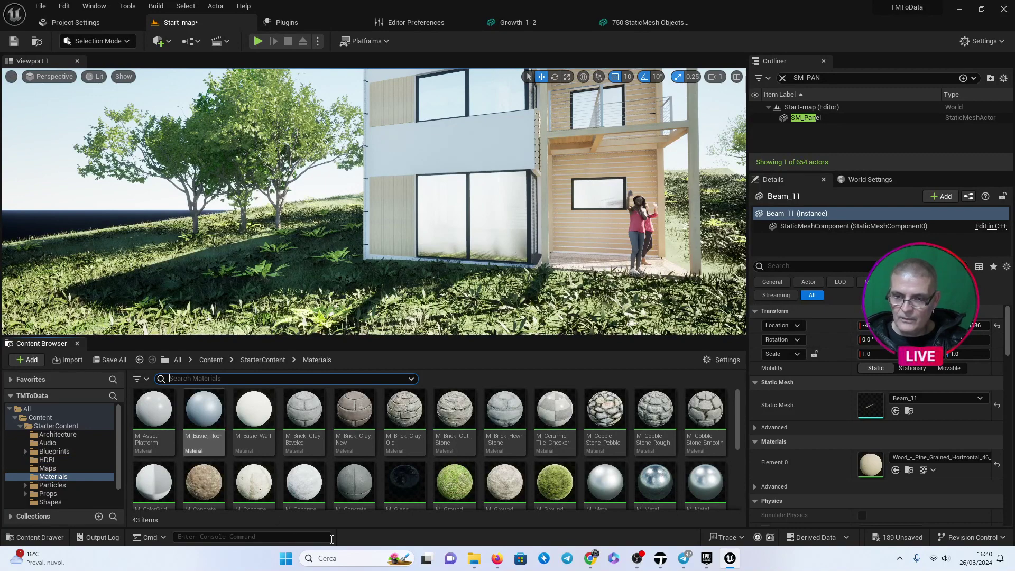
{"action": "right_click", "coordinate": [417, 478]}
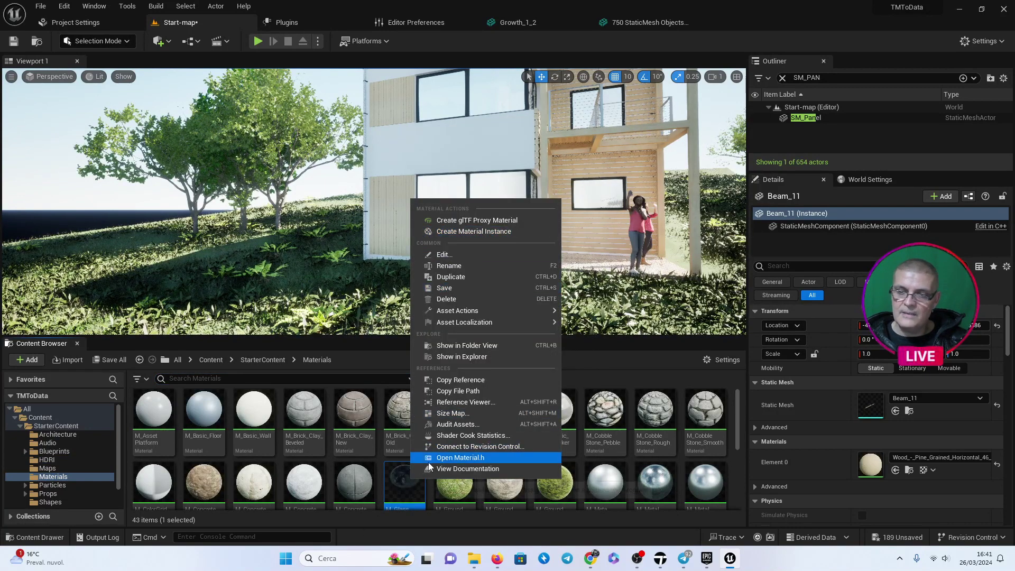
{"action": "left_click_drag", "start_coordinate": [510, 120], "coordinate": [476, 159]}
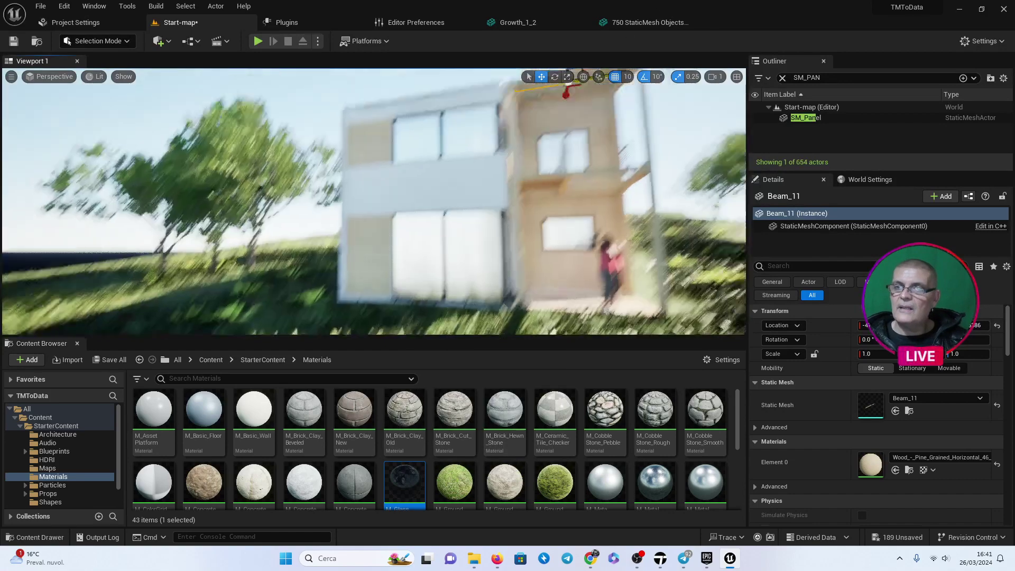
{"action": "left_click", "coordinate": [406, 156]}
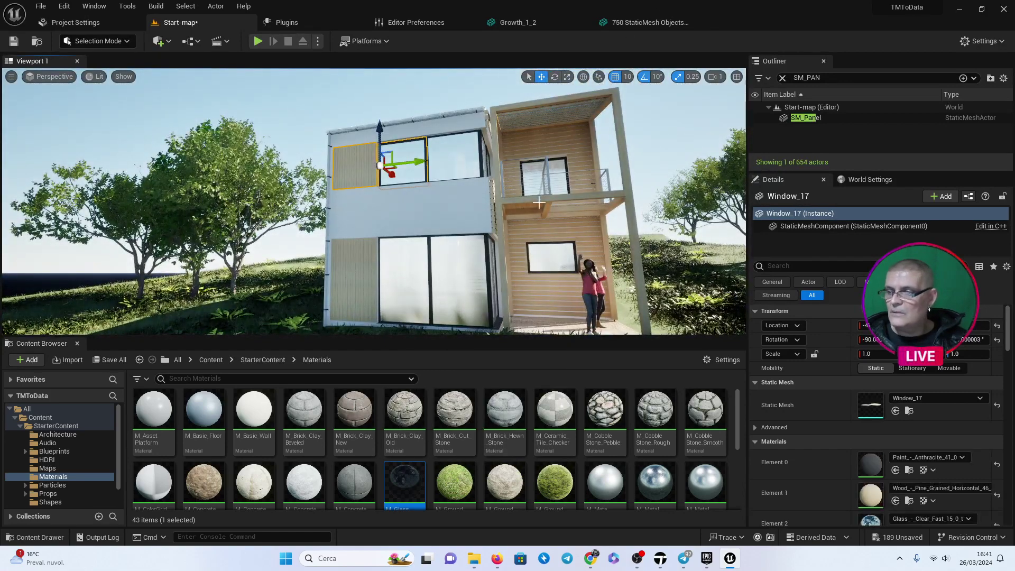
{"action": "scroll", "coordinate": [966, 517], "scroll_direction": "down", "scroll_amount": 2}
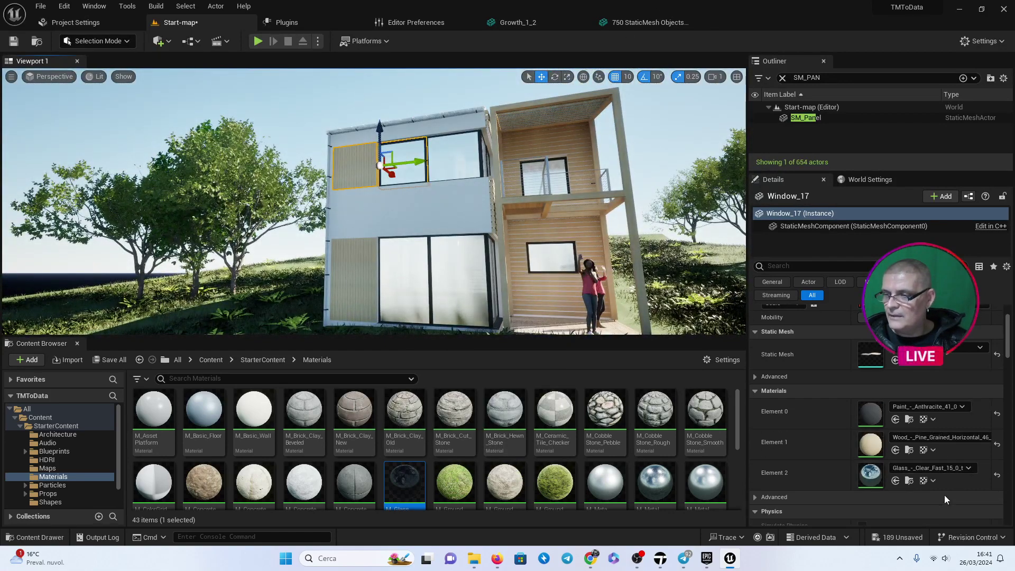
{"action": "left_click", "coordinate": [462, 154], "text": "ctrl"}
{"action": "left_click", "coordinate": [393, 268], "text": "ctrl"}
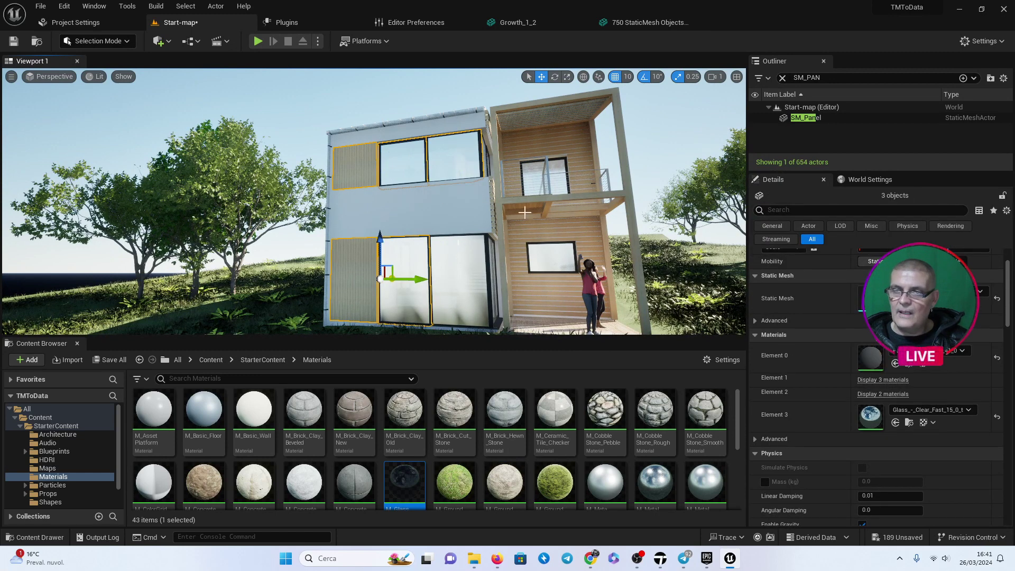
{"action": "left_click", "coordinate": [460, 286], "text": "ctrl"}
{"action": "left_click", "coordinate": [555, 182], "text": "ctrl"}
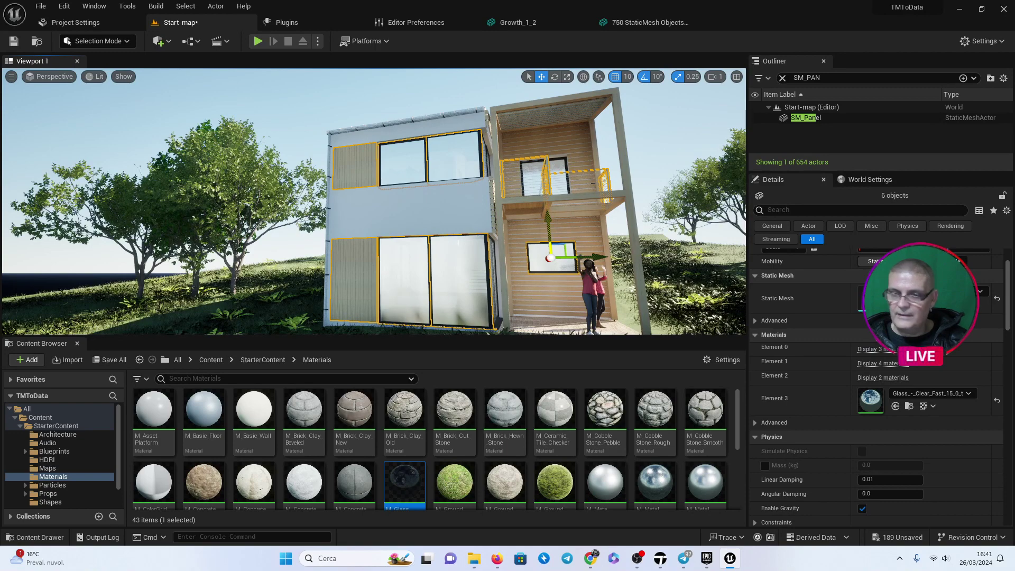
Fly around the house adding the side-wall windows, glass door and remaining windows to the selection.
{"action": "right_click_drag", "start_coordinate": [555, 182], "coordinate": [556, 182]}
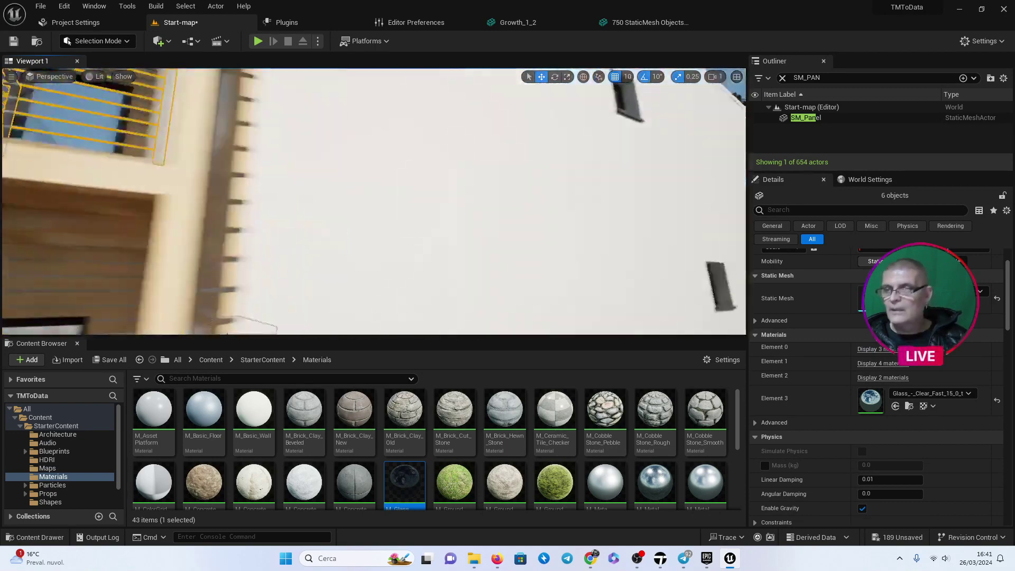
{"action": "right_click_drag", "start_coordinate": [470, 243], "coordinate": [470, 244]}
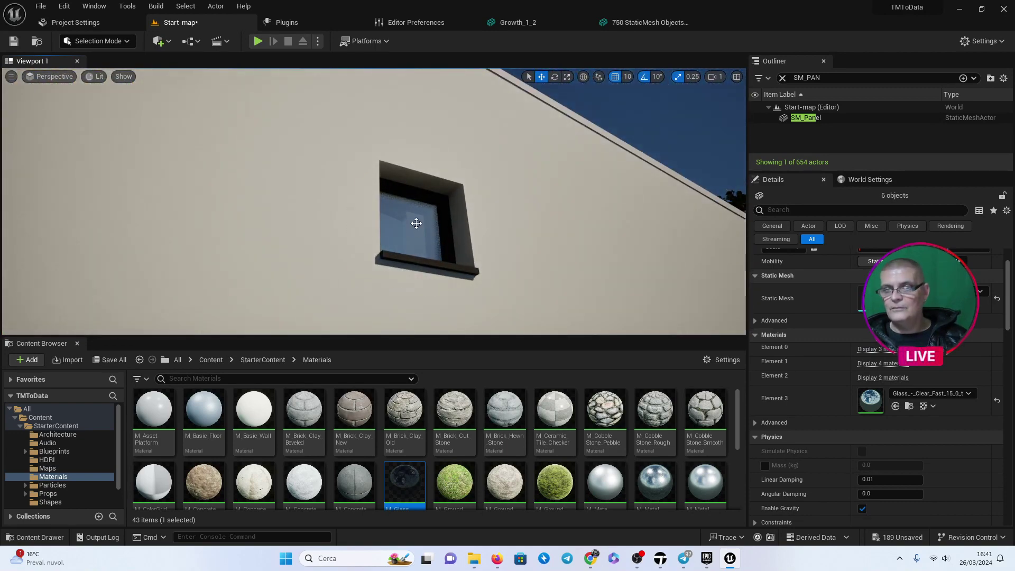
{"action": "left_click", "coordinate": [416, 223], "text": "ctrl"}
{"action": "right_click_drag", "start_coordinate": [416, 223], "coordinate": [471, 252]}
{"action": "left_click", "coordinate": [471, 251], "text": "ctrl"}
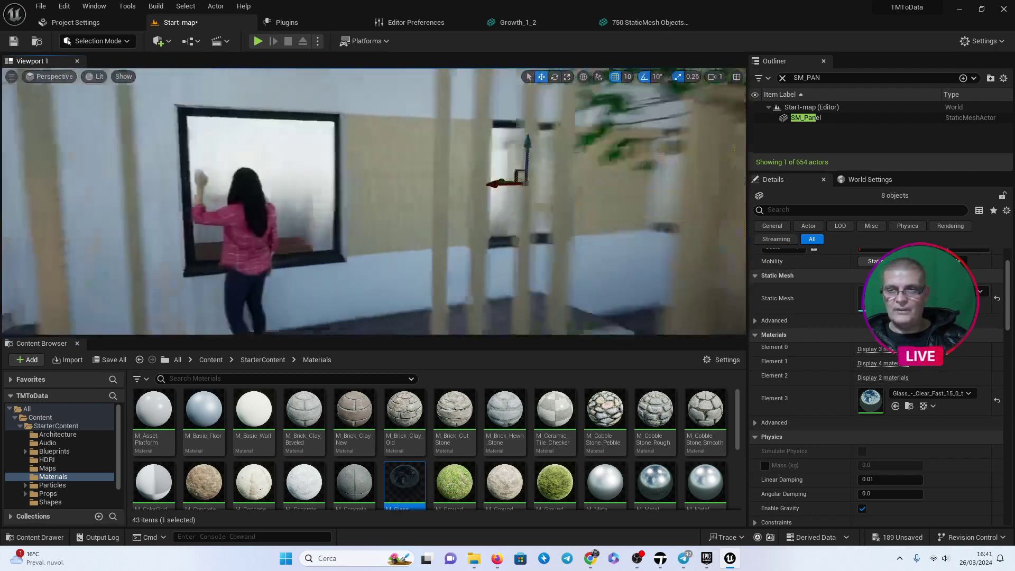
{"action": "right_click_drag", "start_coordinate": [415, 216], "coordinate": [416, 215]}
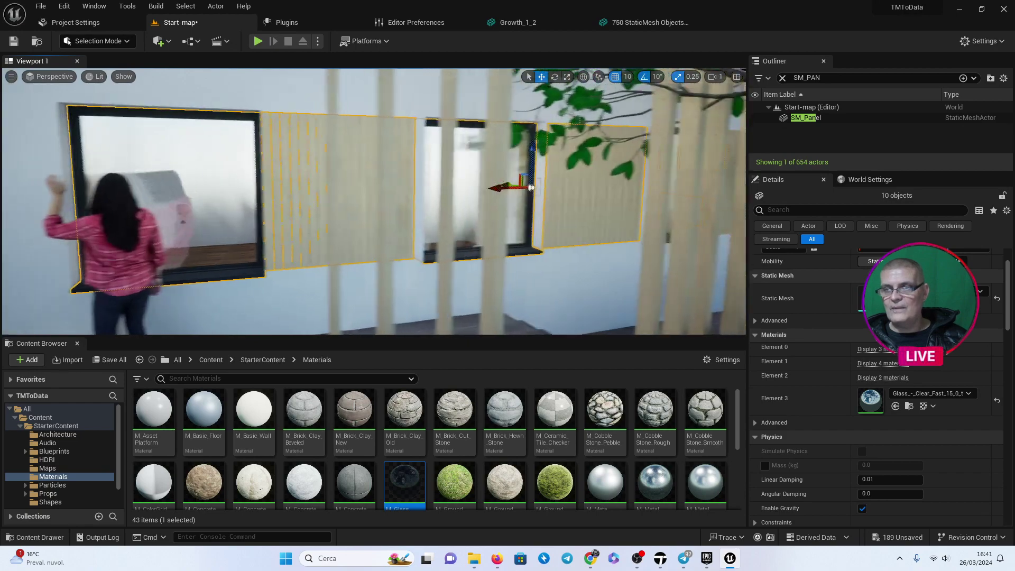
{"action": "right_click_drag", "start_coordinate": [415, 216], "coordinate": [426, 227]}
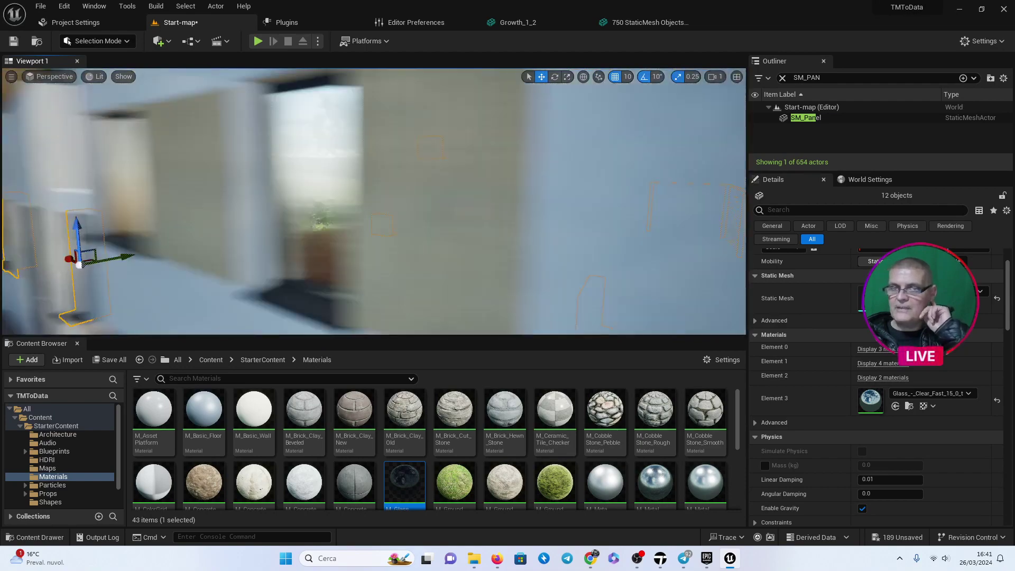
{"action": "right_click_drag", "start_coordinate": [454, 236], "coordinate": [412, 234]}
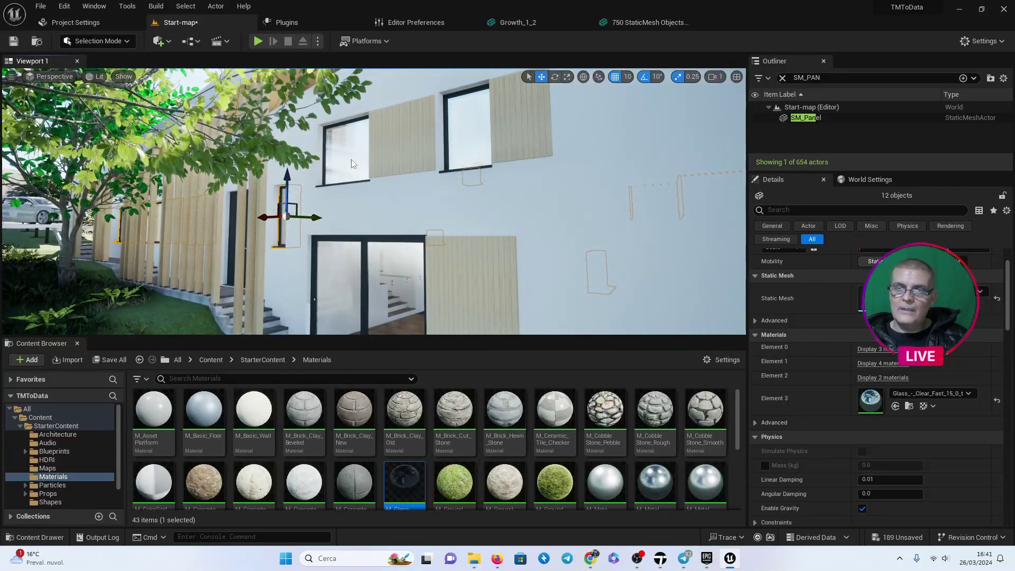
{"action": "left_click", "coordinate": [348, 269], "text": "ctrl"}
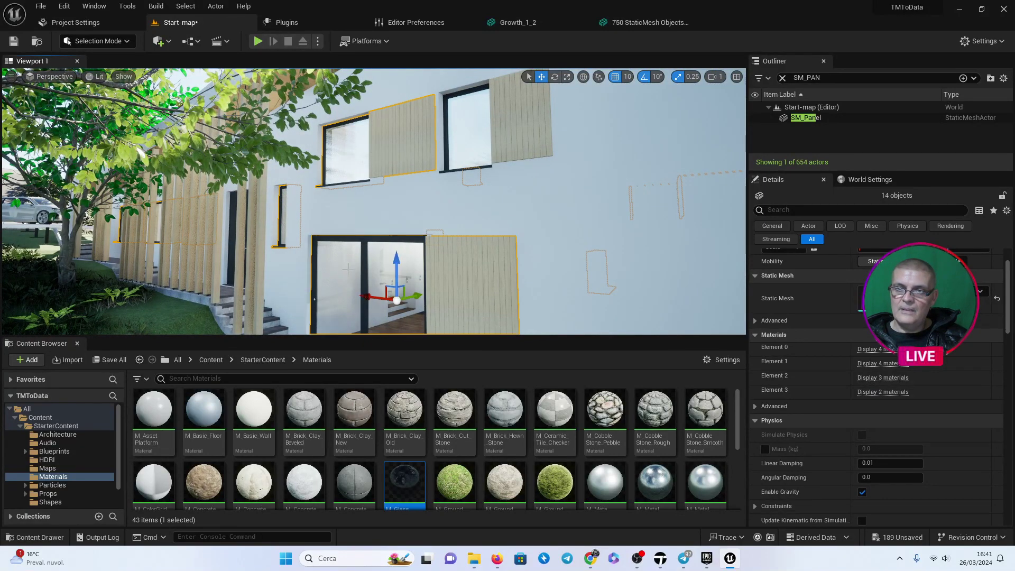
{"action": "right_click_drag", "start_coordinate": [412, 233], "coordinate": [452, 238]}
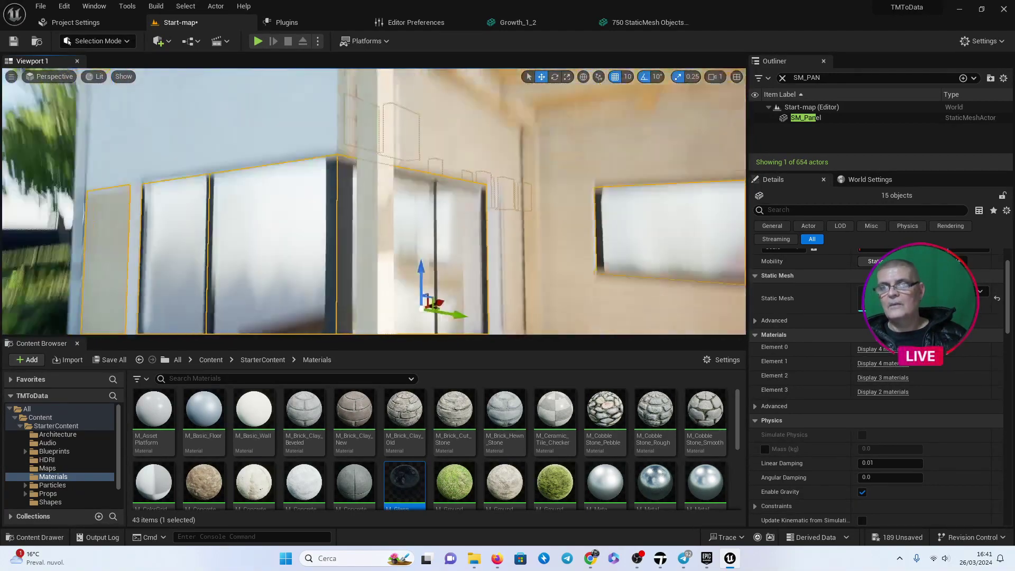
{"action": "right_click_drag", "start_coordinate": [318, 236], "coordinate": [319, 237]}
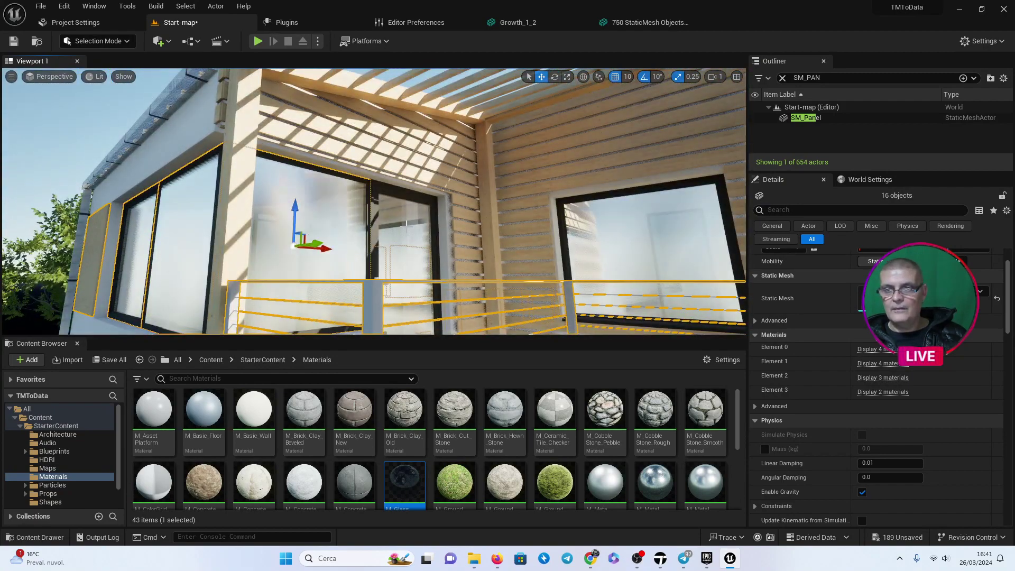
{"action": "left_click", "coordinate": [314, 235], "text": "ctrl"}
{"action": "right_click_drag", "start_coordinate": [315, 234], "coordinate": [315, 234]}
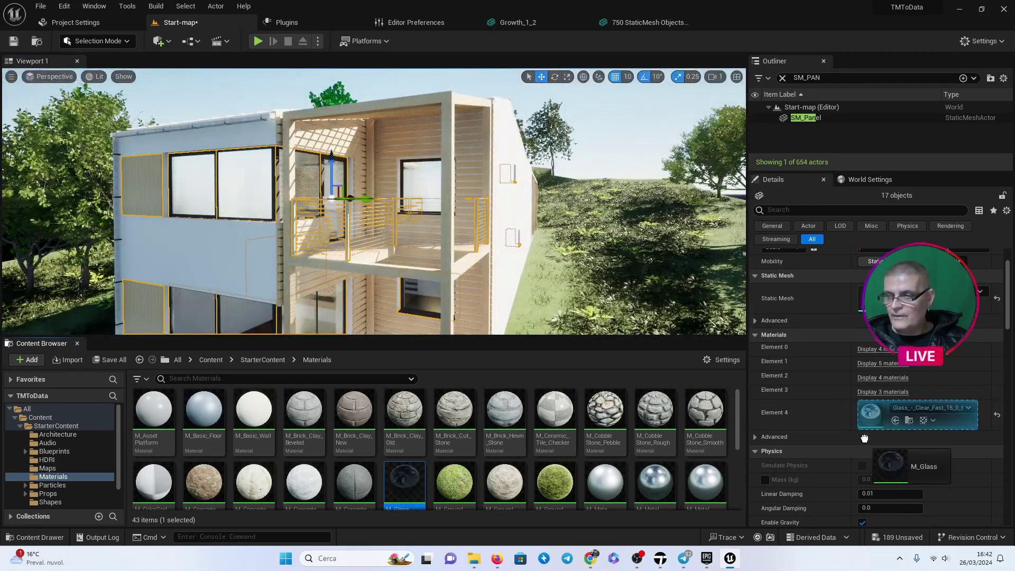
Apply M_Glass to the selected windows, then to Window_17 and a second window.
{"action": "left_click_drag", "start_coordinate": [427, 476], "coordinate": [870, 418]}
{"action": "right_click_drag", "start_coordinate": [407, 233], "coordinate": [428, 221]}
{"action": "left_click", "coordinate": [476, 192]}
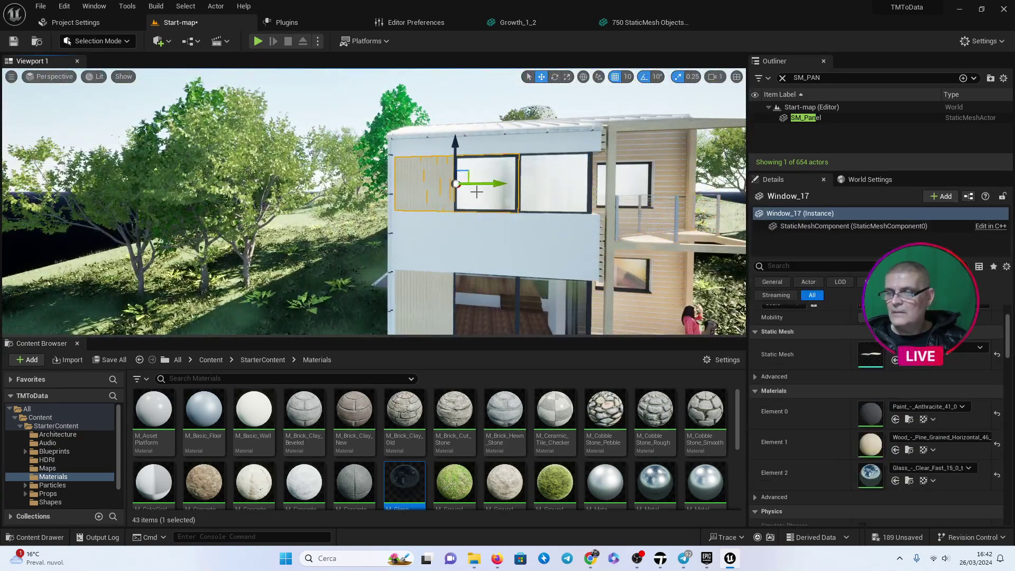
{"action": "left_click", "coordinate": [550, 188], "text": "ctrl"}
{"action": "left_click_drag", "start_coordinate": [405, 481], "coordinate": [906, 396]}
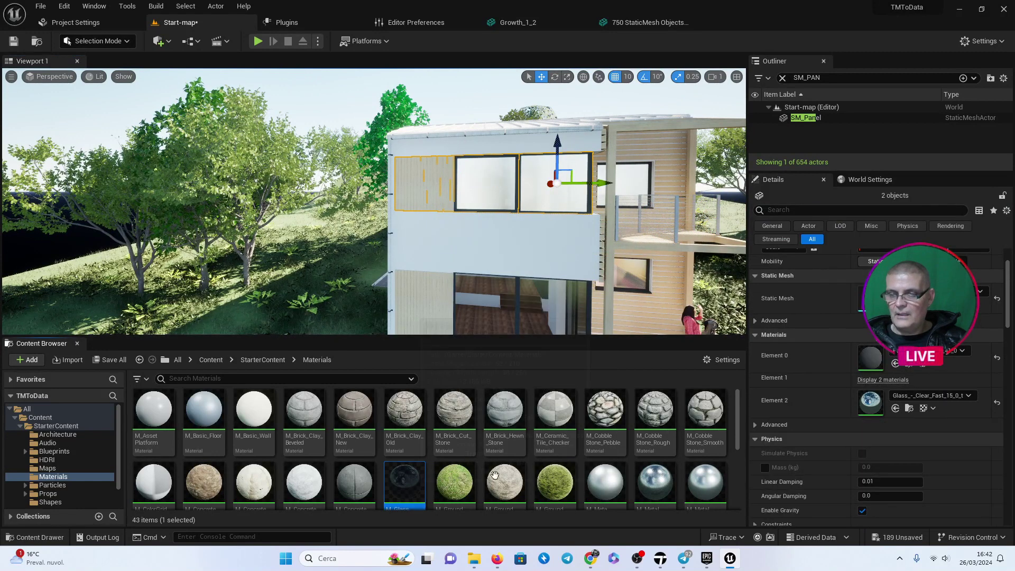
Replace the glass of Window_12 and Window_13 with M_Glass.
{"action": "left_click", "coordinate": [571, 204]}
{"action": "left_click_drag", "start_coordinate": [404, 482], "coordinate": [881, 442]}
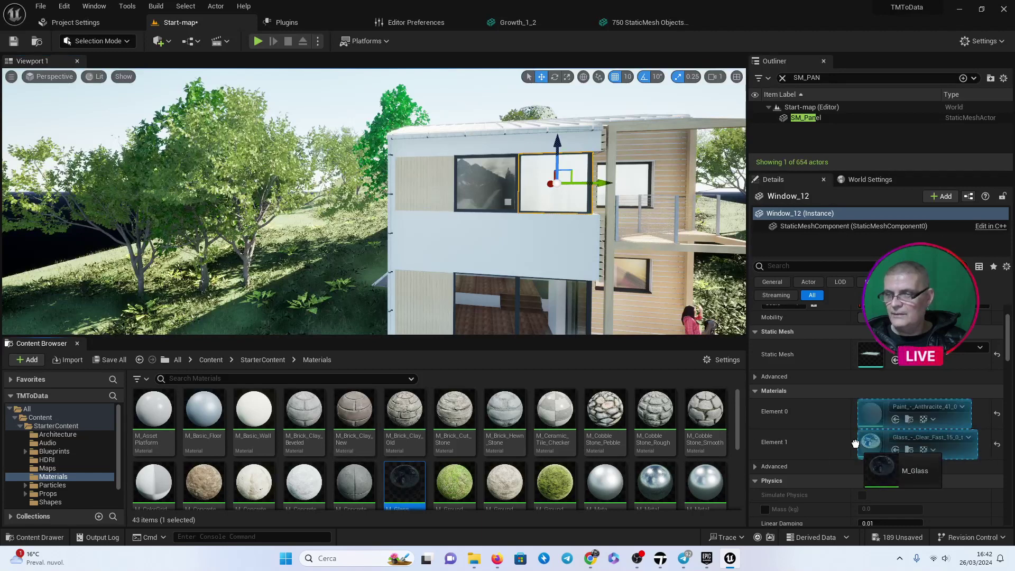
{"action": "left_click", "coordinate": [625, 178]}
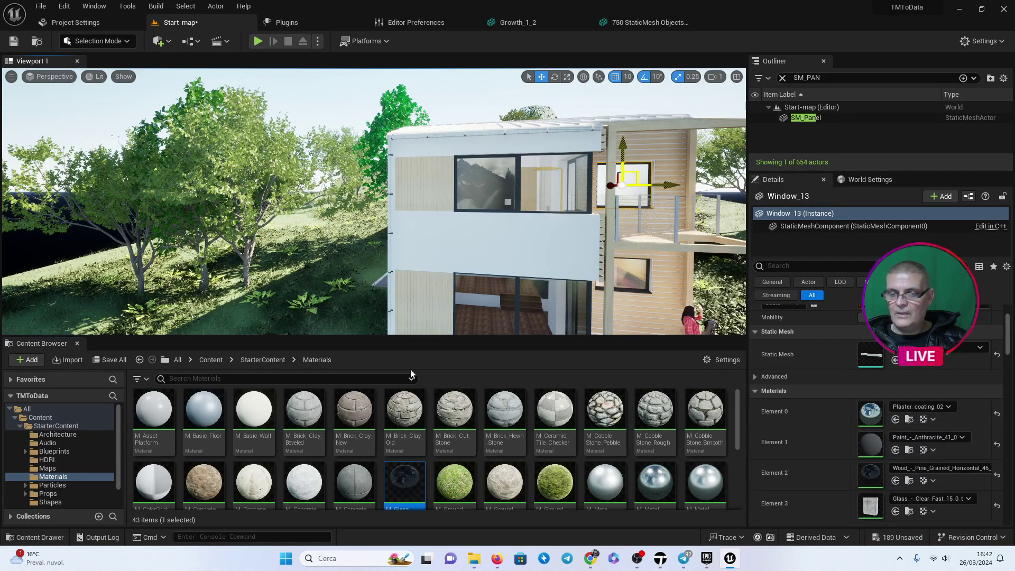
{"action": "left_click_drag", "start_coordinate": [418, 466], "coordinate": [871, 503]}
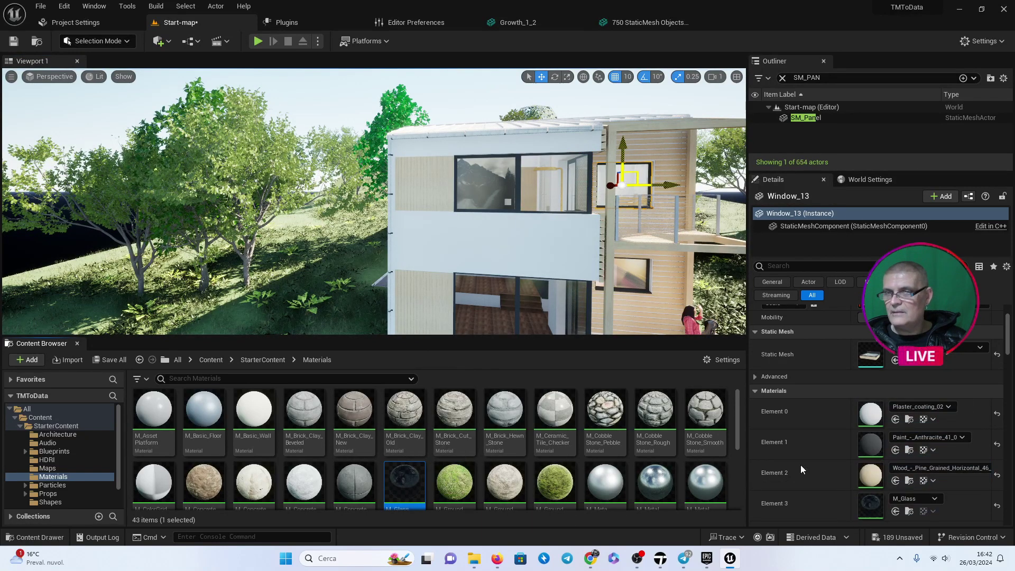
Select balcony door Door_13, enlarge the viewport and frame the whole house.
{"action": "right_click_drag", "start_coordinate": [375, 201], "coordinate": [371, 201]}
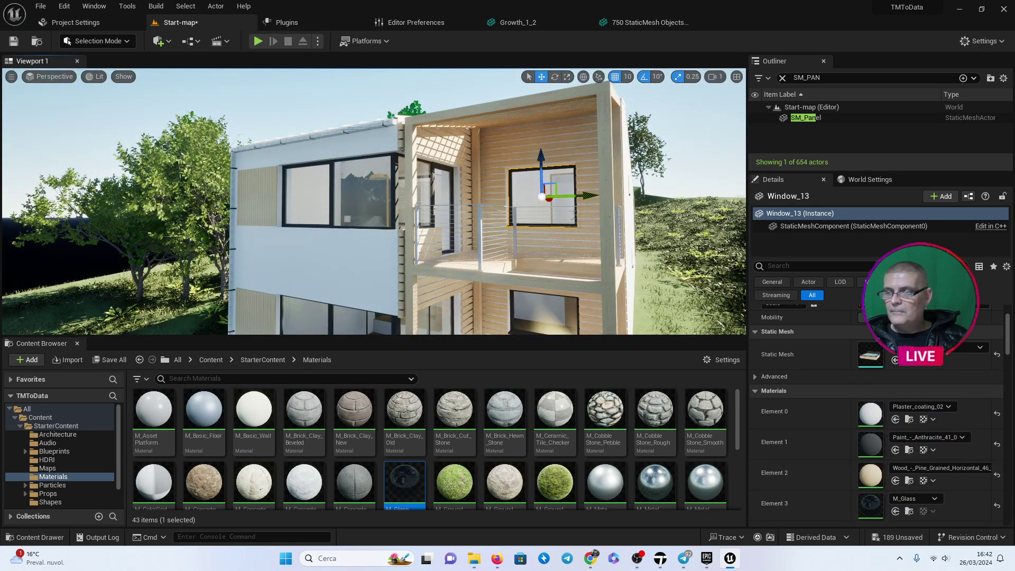
{"action": "left_click", "coordinate": [441, 212]}
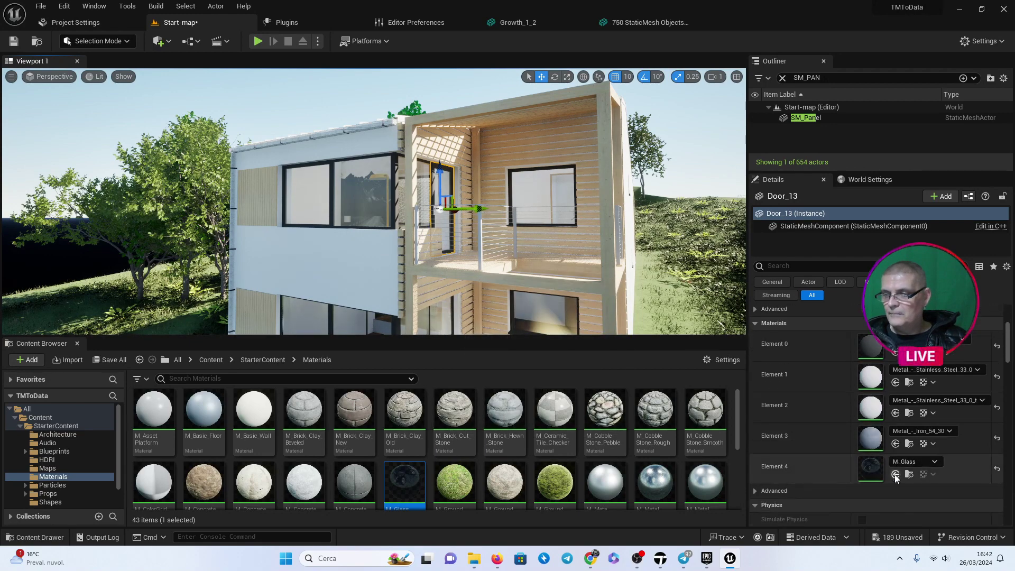
{"action": "scroll", "coordinate": [896, 478], "scroll_direction": "down", "scroll_amount": 1}
{"action": "right_click_drag", "start_coordinate": [419, 294], "coordinate": [419, 294]}
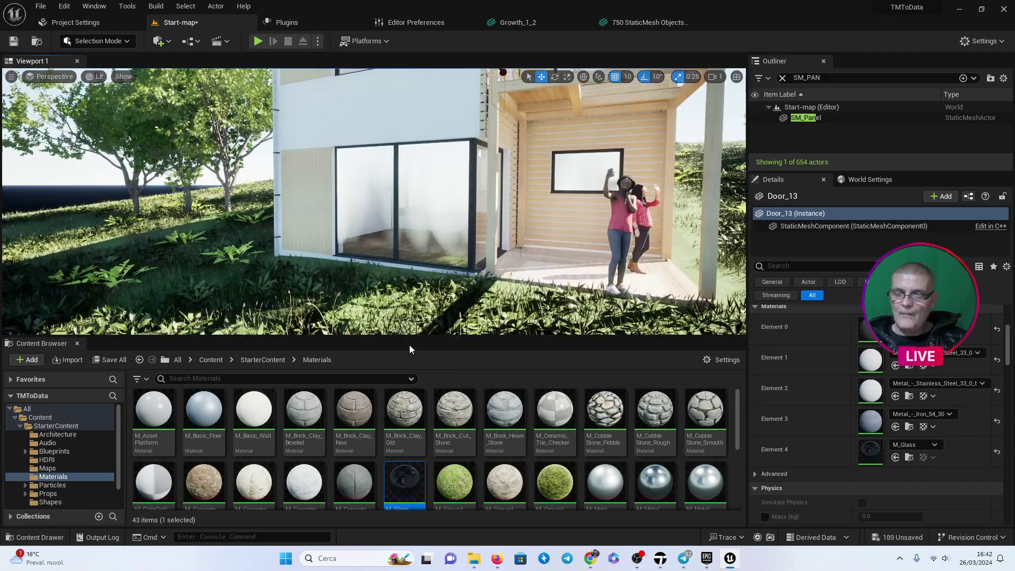
{"action": "left_click_drag", "start_coordinate": [411, 338], "coordinate": [407, 434]}
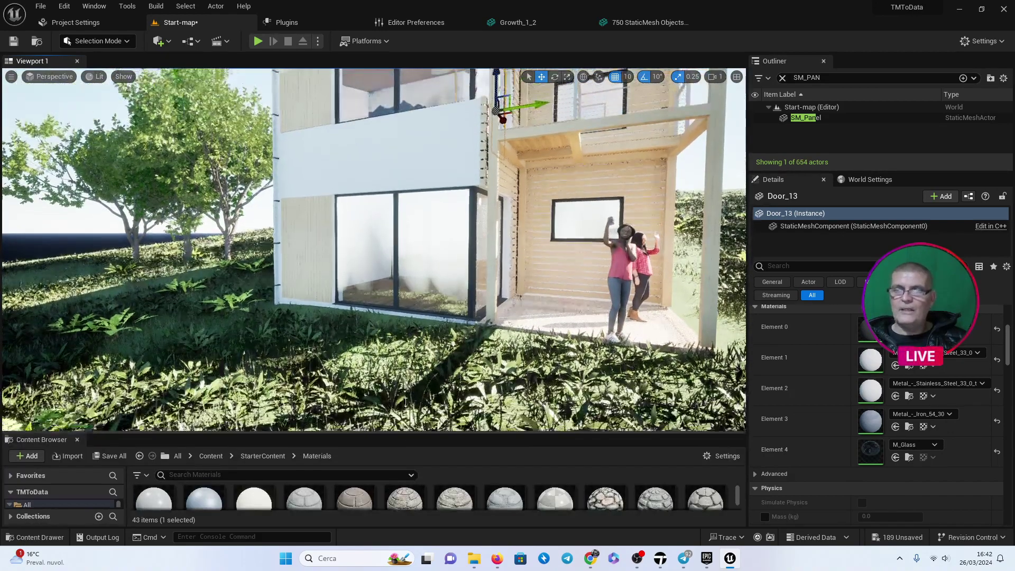
{"action": "right_click_drag", "start_coordinate": [406, 402], "coordinate": [406, 402]}
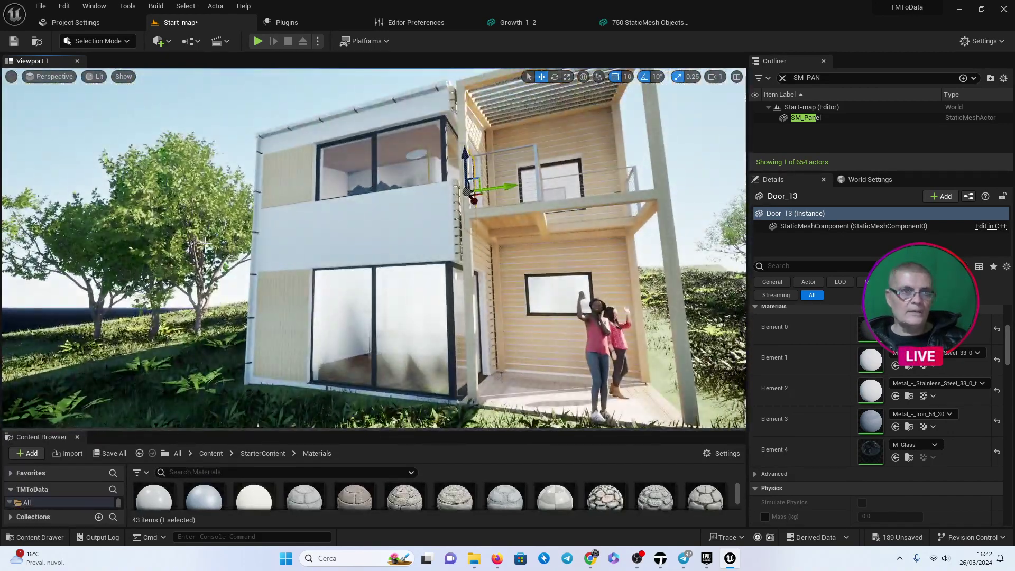
Quick-add a Post Process Volume and place it in the level.
{"action": "left_click", "coordinate": [169, 42]}
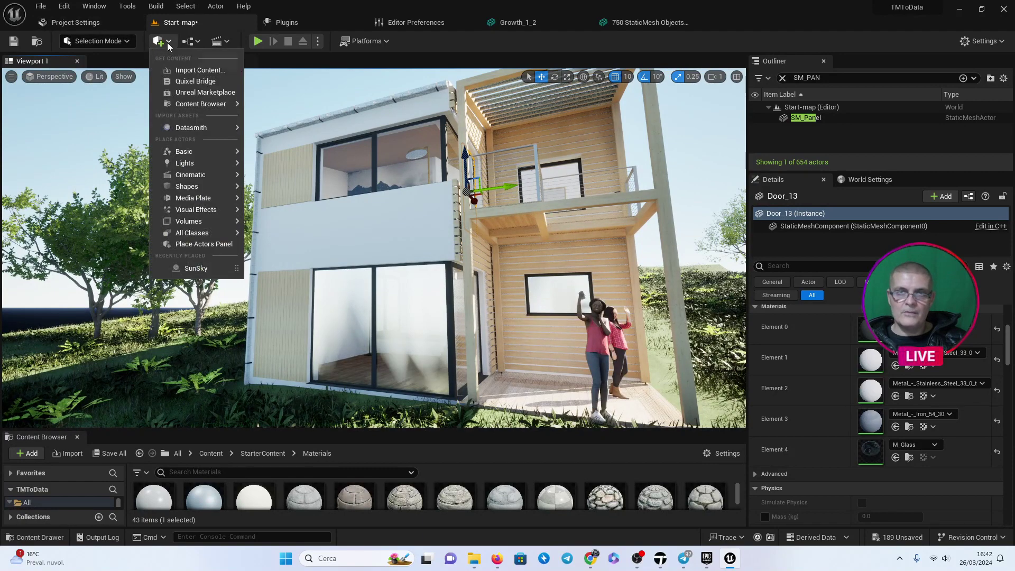
{"action": "type", "text": "post proc"}
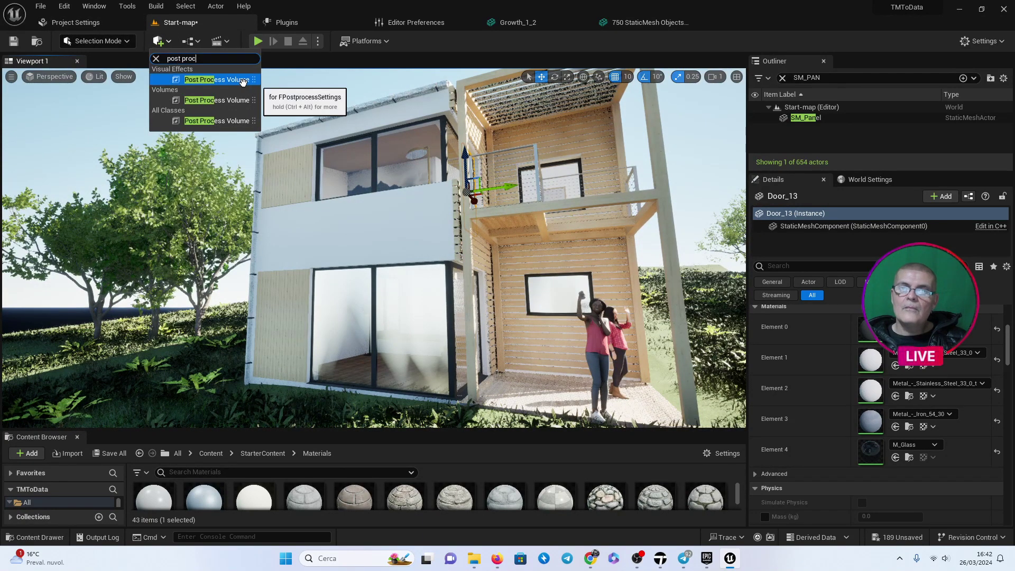
{"action": "left_click", "coordinate": [217, 79]}
{"action": "left_click_drag", "start_coordinate": [84, 317], "coordinate": [83, 324]}
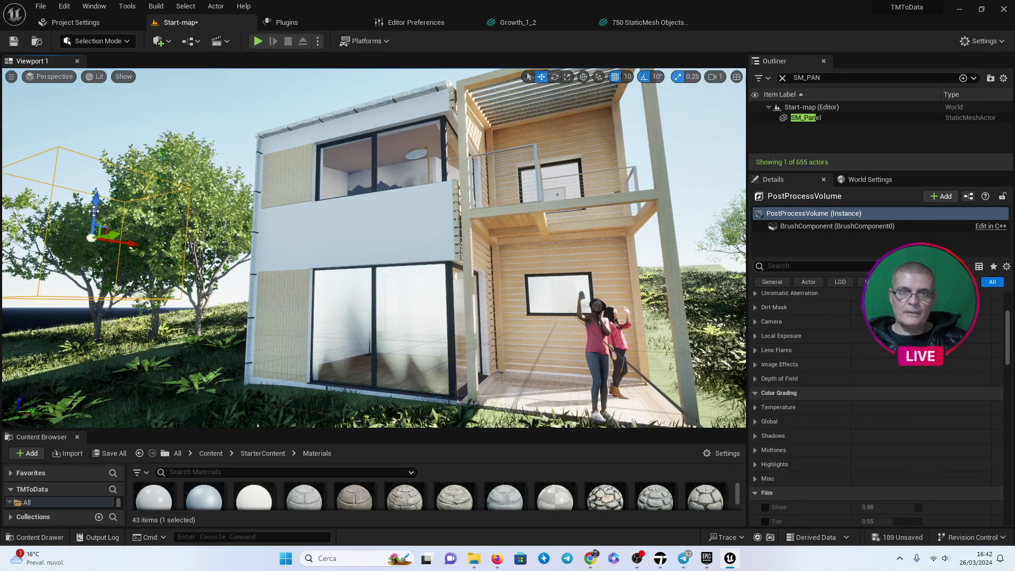
{"action": "left_click_drag", "start_coordinate": [95, 212], "coordinate": [90, 265]}
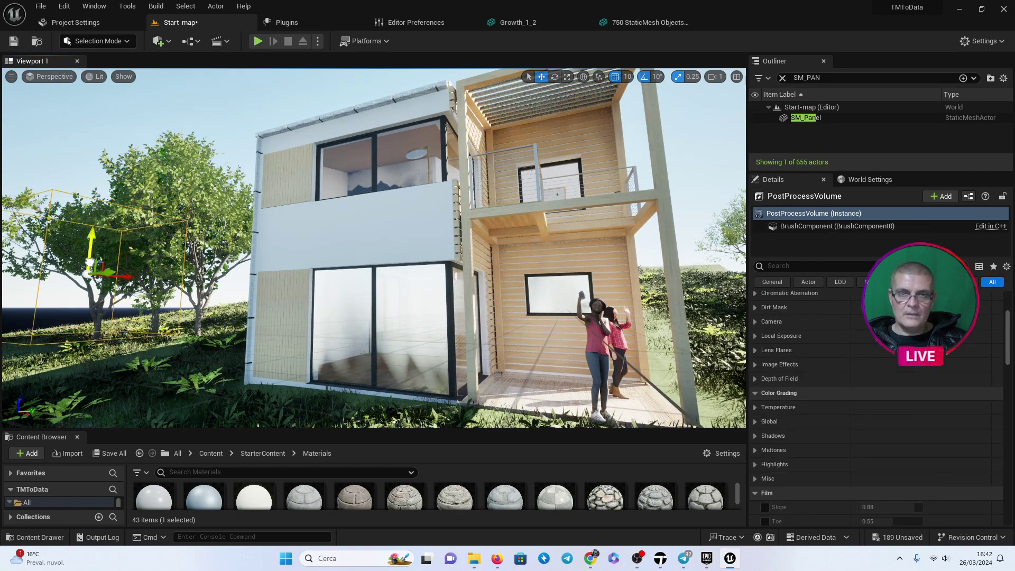
Make the post process volume unbound with Infinite Extent (Unbound).
{"action": "left_click", "coordinate": [804, 266]}
{"action": "type", "text": "unb"}
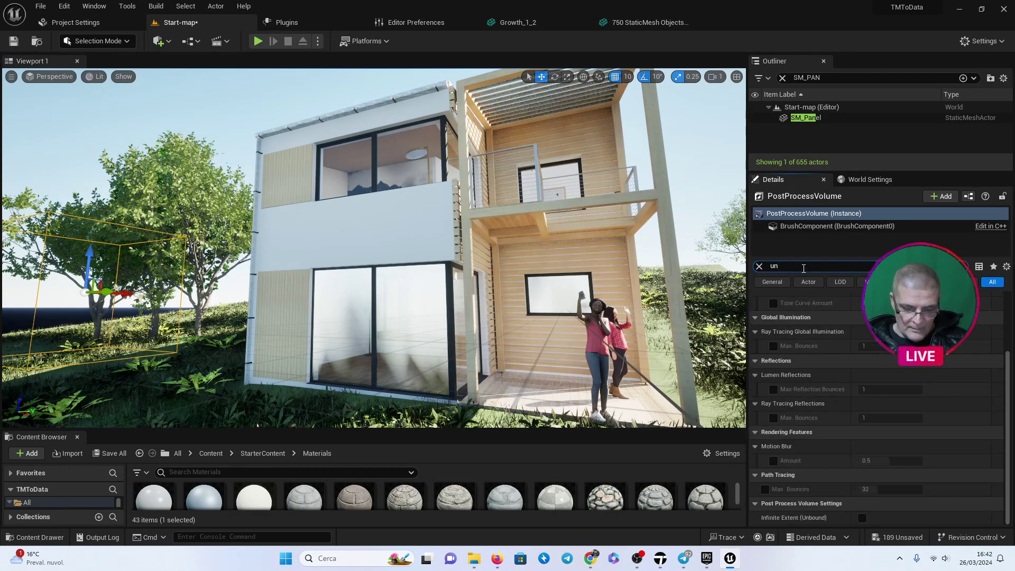
{"action": "left_click", "coordinate": [861, 312]}
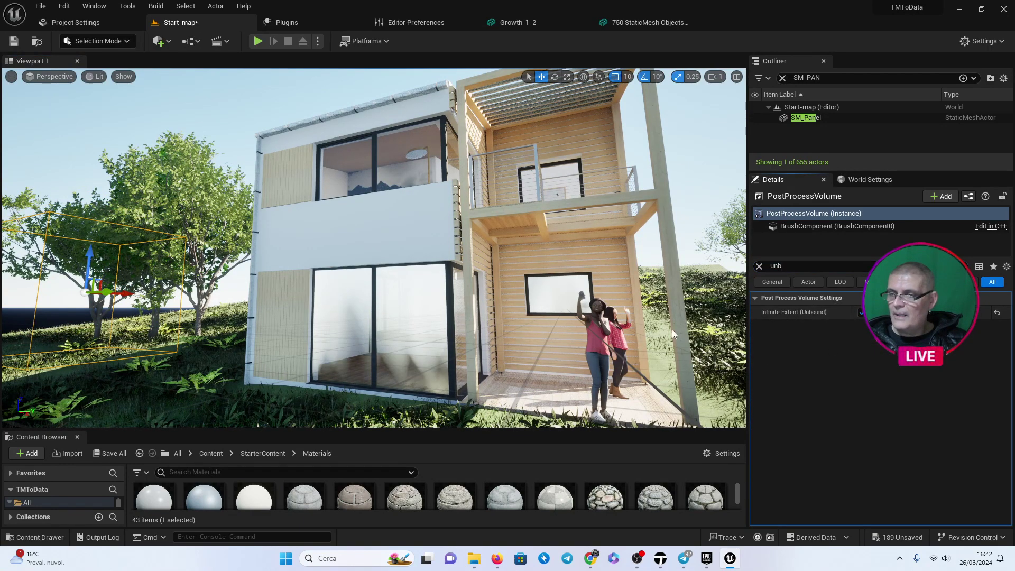
{"action": "mouse_move", "coordinate": [390, 266]}
{"action": "left_mouse_down"}
{"action": "mouse_move", "coordinate": [389, 306]}
{"action": "mouse_move", "coordinate": [402, 238]}
{"action": "left_mouse_up"}
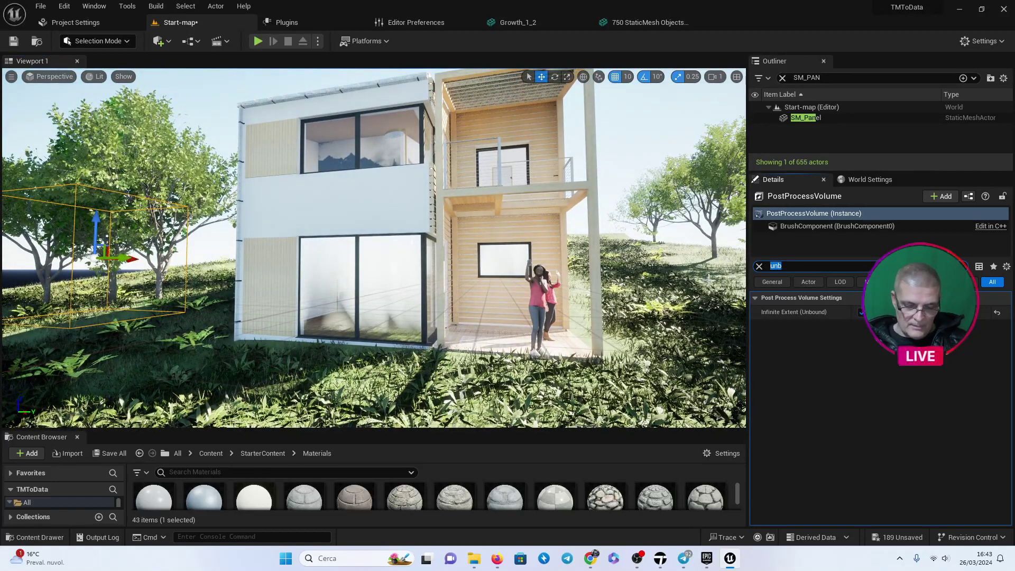
Override Lumen Reflections quality to about 1.972 and enable high-quality translucency.
{"action": "type", "text": "re"}
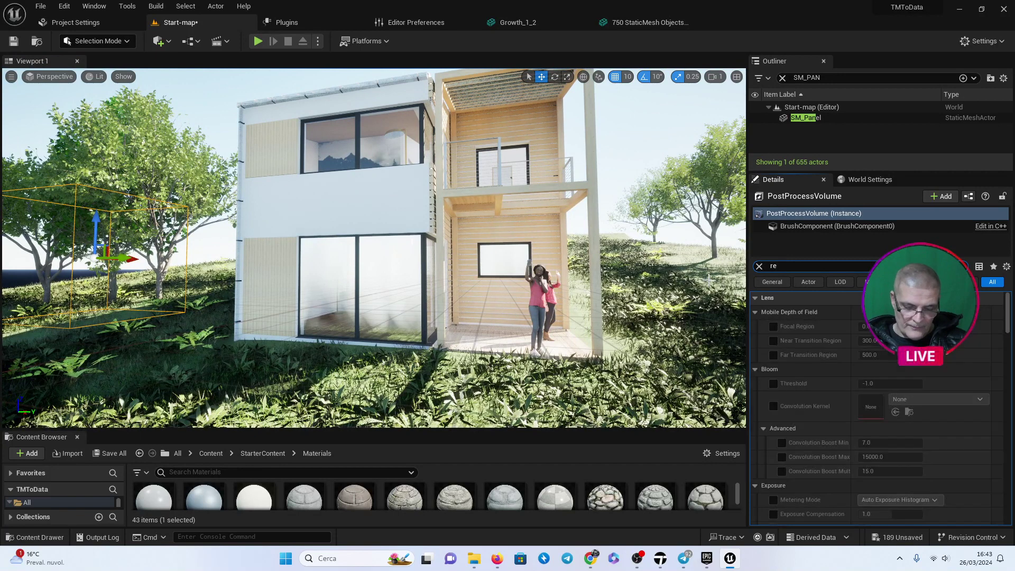
{"action": "type", "text": "flecti"}
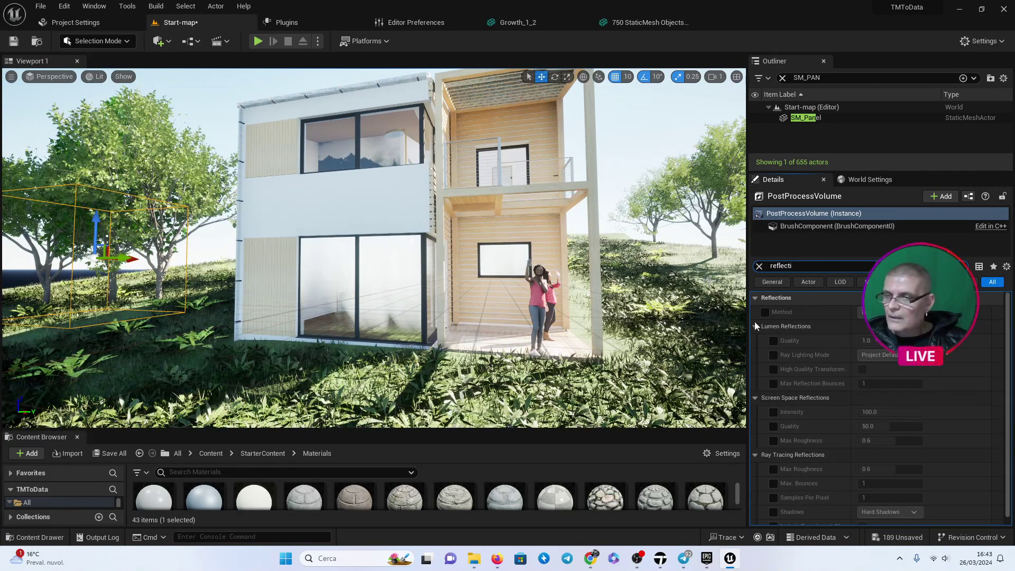
{"action": "left_click", "coordinate": [773, 340]}
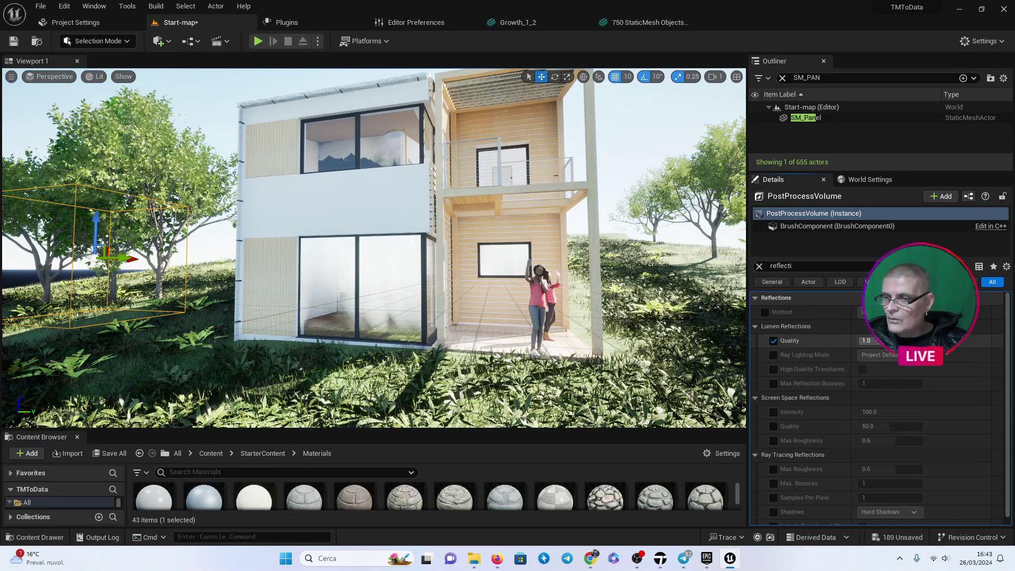
{"action": "left_click_drag", "start_coordinate": [867, 341], "coordinate": [785, 377]}
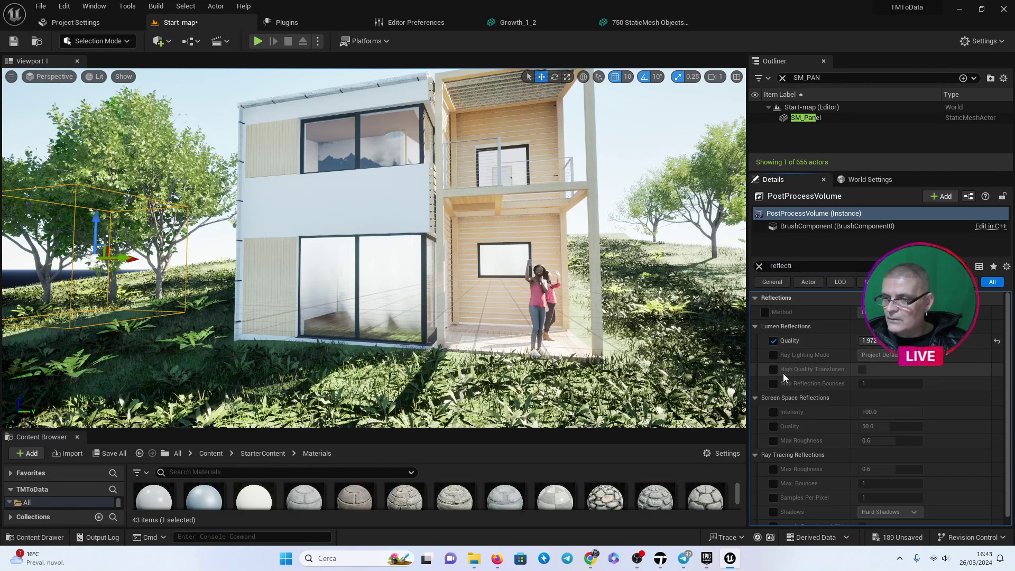
{"action": "left_click", "coordinate": [861, 370]}
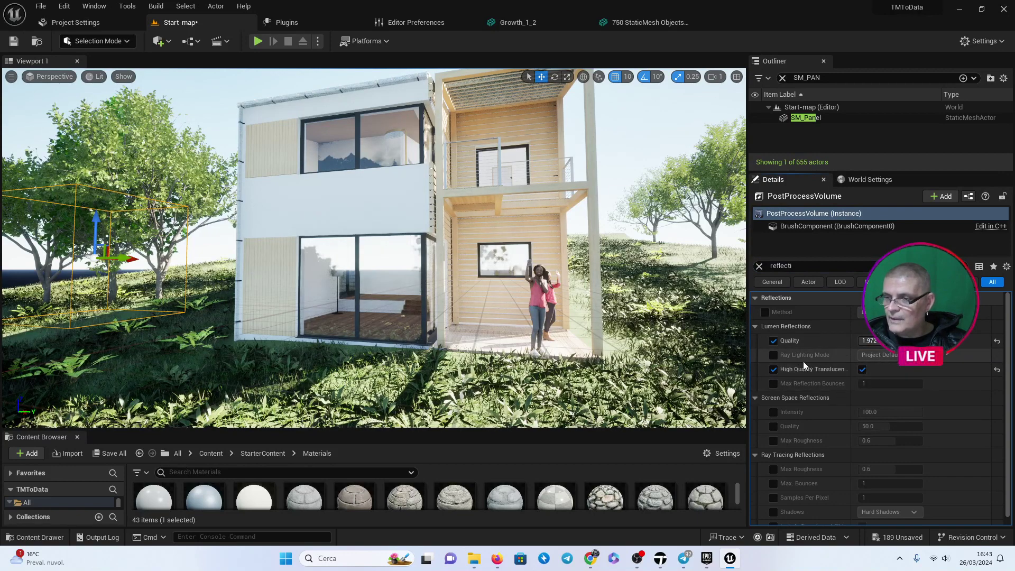
Include translucent objects in reflections and set Ray Lighting Mode to Hit Lighting.
{"action": "right_click_drag", "start_coordinate": [370, 238], "coordinate": [338, 238]}
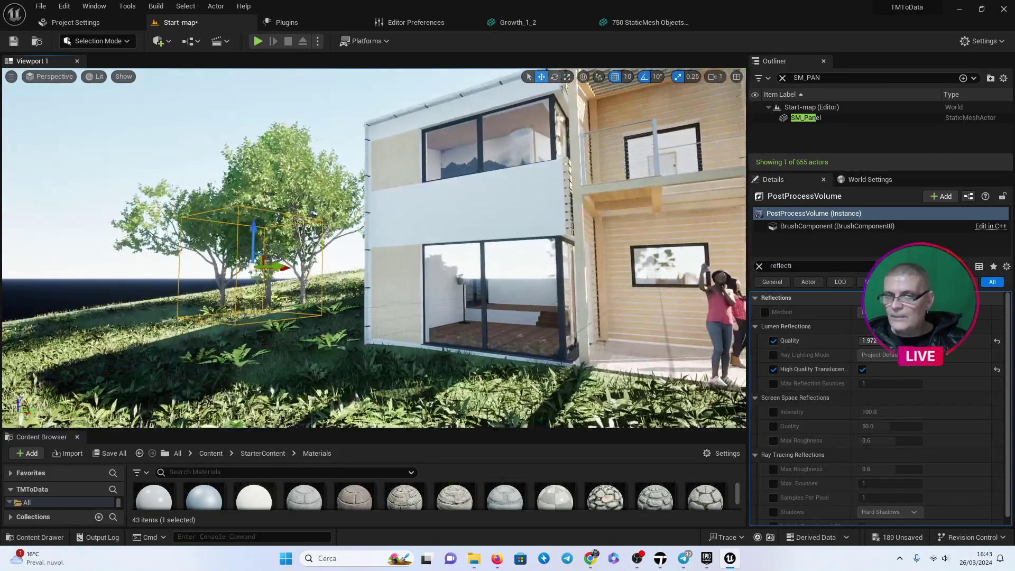
{"action": "right_click_drag", "start_coordinate": [599, 326], "coordinate": [599, 326]}
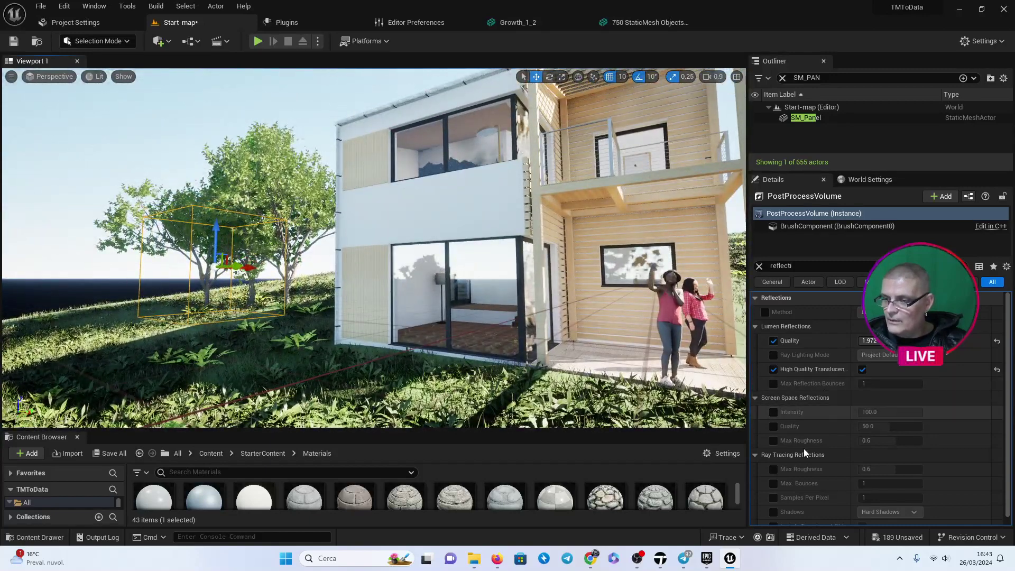
{"action": "scroll", "coordinate": [791, 489], "scroll_direction": "down", "scroll_amount": 1}
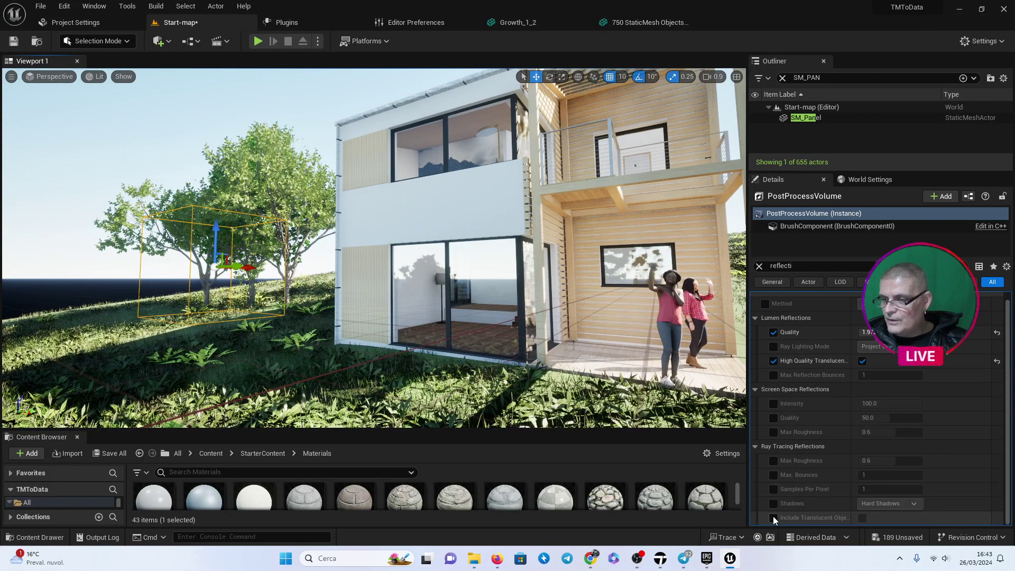
{"action": "left_click", "coordinate": [861, 519]}
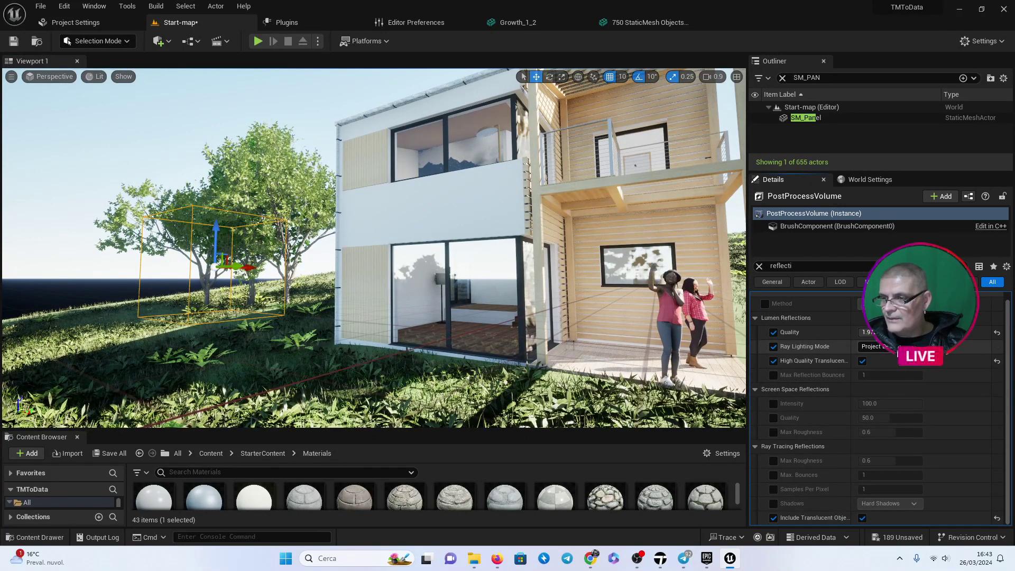
{"action": "left_click", "coordinate": [878, 346]}
{"action": "left_click", "coordinate": [889, 377]}
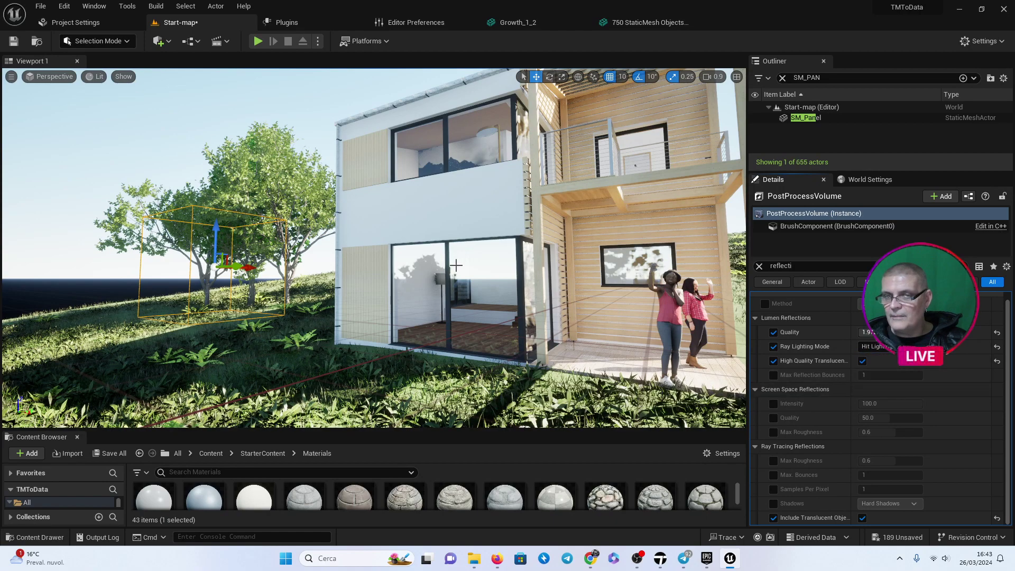
{"action": "mouse_move", "coordinate": [456, 265]}
{"action": "left_mouse_down"}
{"action": "mouse_move", "coordinate": [460, 296]}
{"action": "mouse_move", "coordinate": [460, 264]}
{"action": "mouse_move", "coordinate": [460, 285]}
{"action": "mouse_move", "coordinate": [449, 281]}
{"action": "left_mouse_up"}
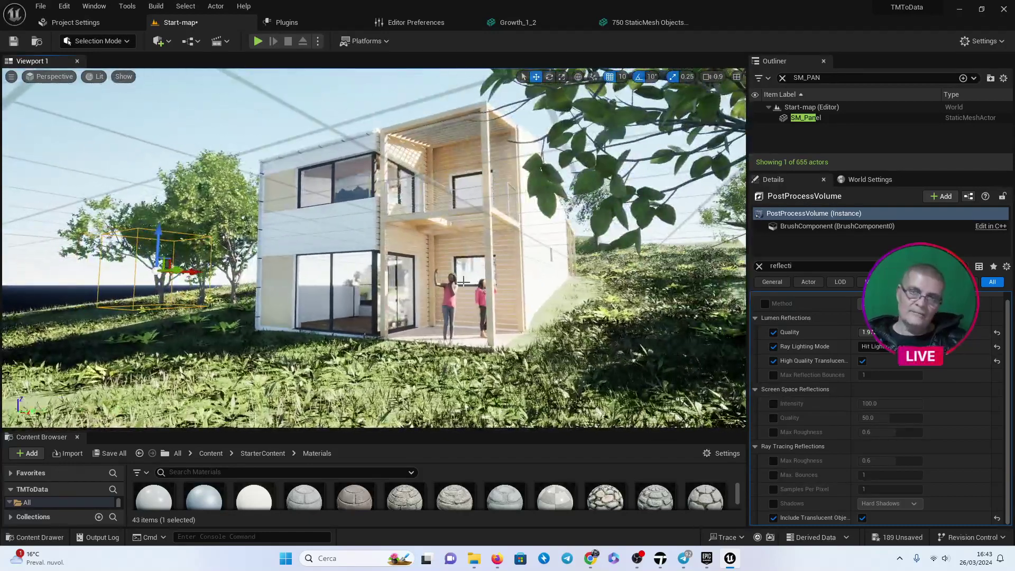
Switch to Game View, review the house's reflective glass, and select ground mesh Mesh_3.
{"action": "key", "text": "g"}
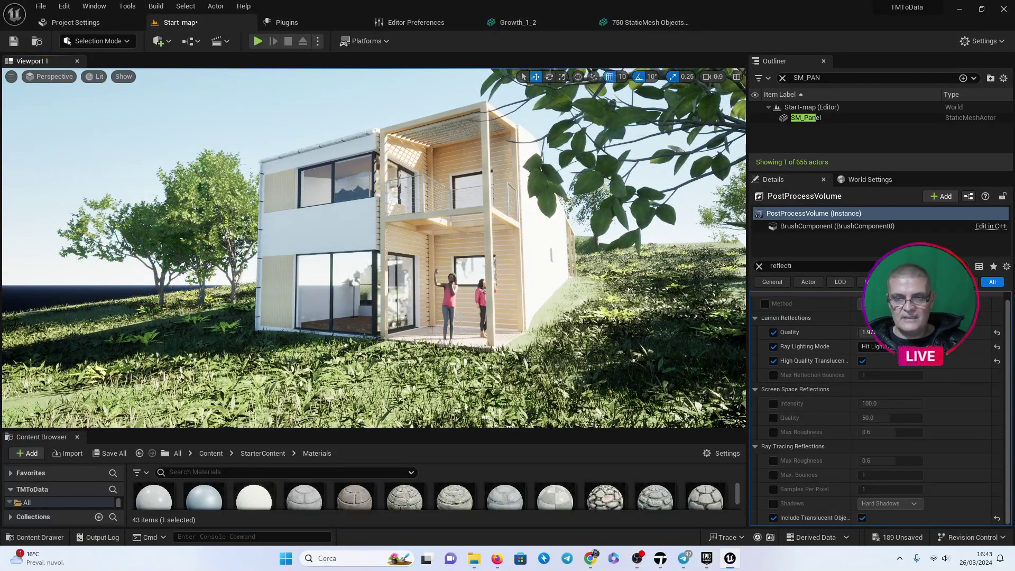
{"action": "left_click_drag", "start_coordinate": [455, 275], "coordinate": [455, 240]}
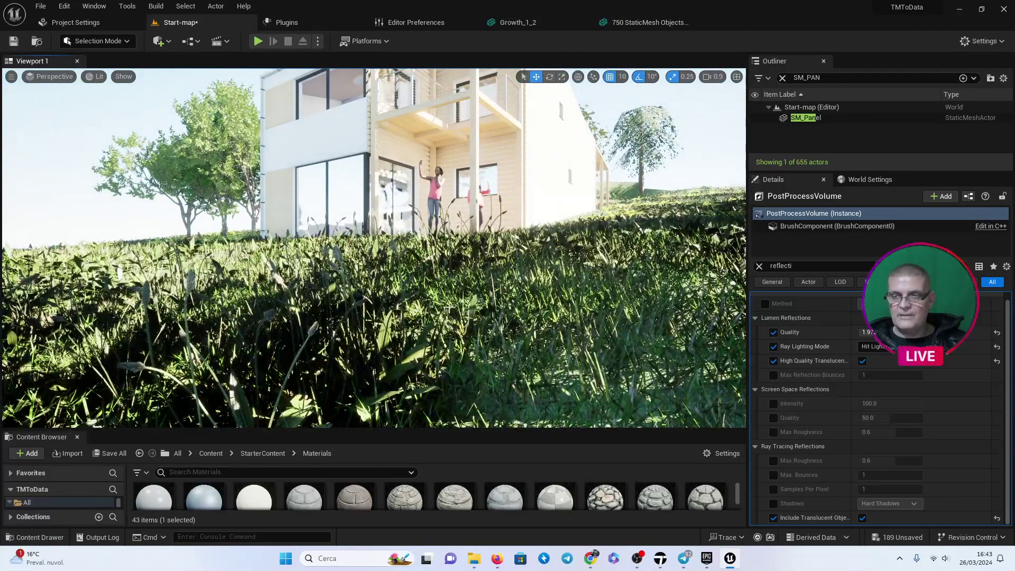
{"action": "left_click_drag", "start_coordinate": [455, 240], "coordinate": [454, 275]}
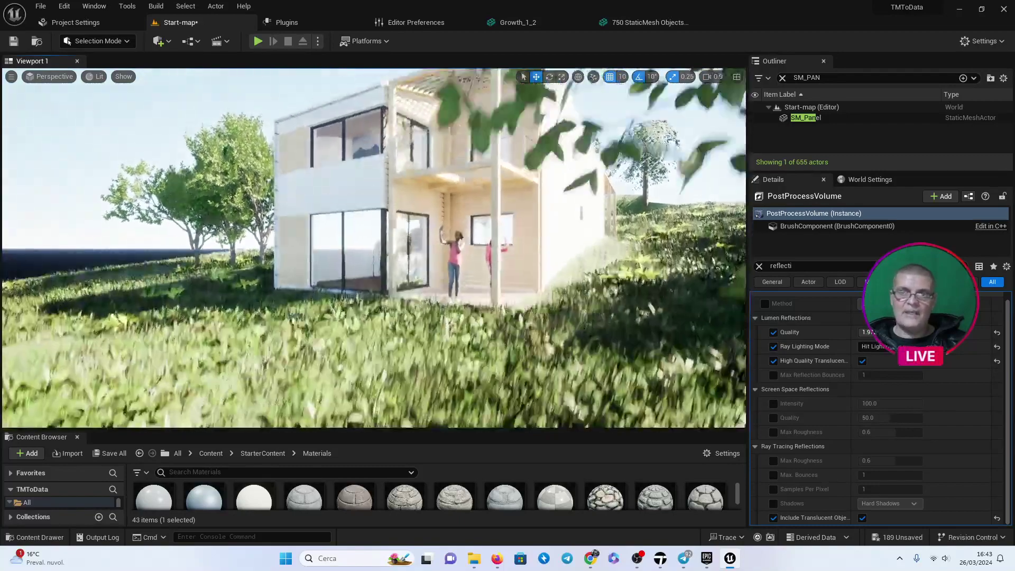
{"action": "left_click", "coordinate": [50, 360]}
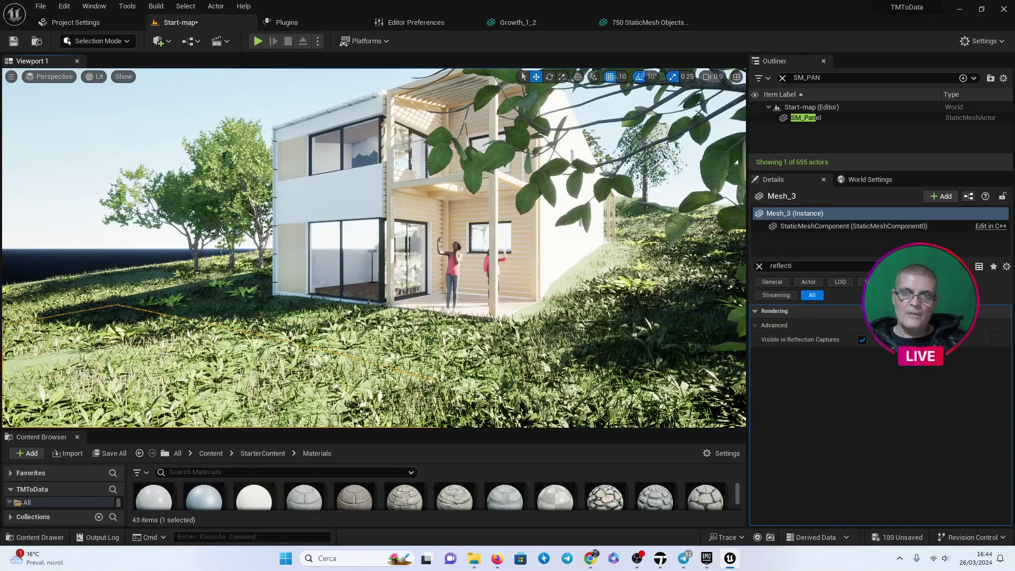
Clear the details filter, open the Mesh_3 mesh, then return to the Start-map level.
{"action": "left_click_drag", "start_coordinate": [164, 352], "coordinate": [203, 334]}
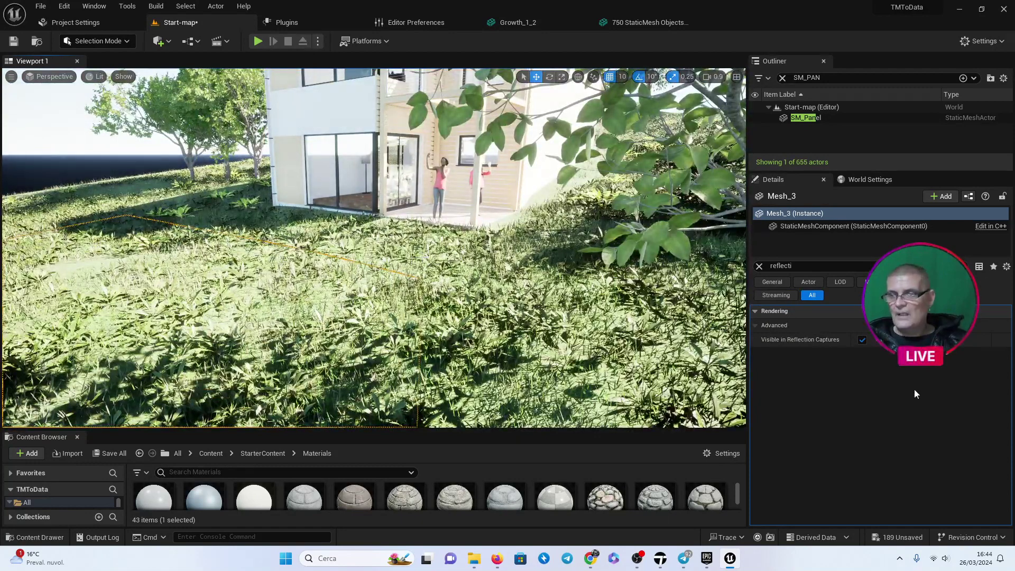
{"action": "left_click", "coordinate": [759, 266]}
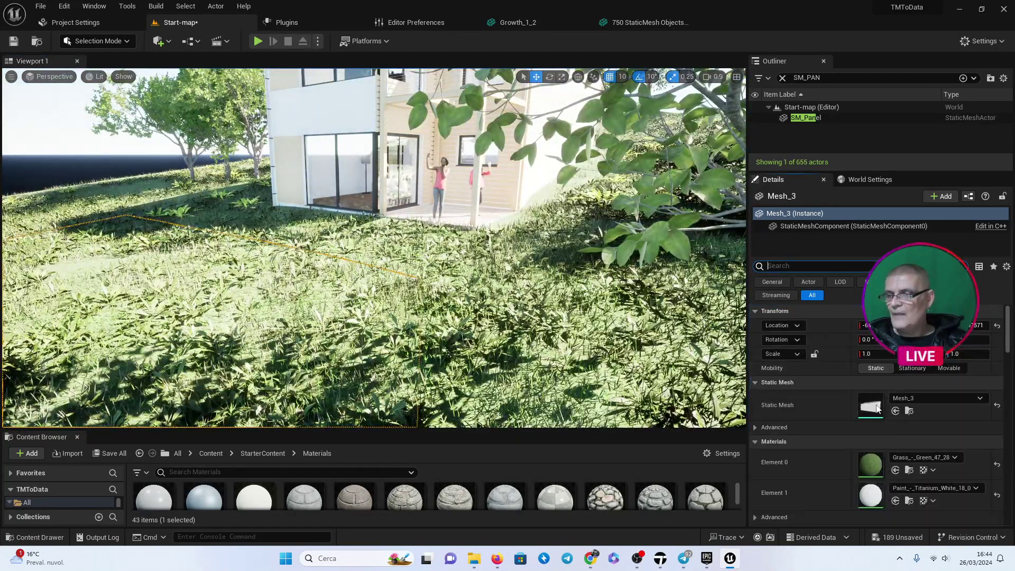
{"action": "double_click", "coordinate": [767, 227]}
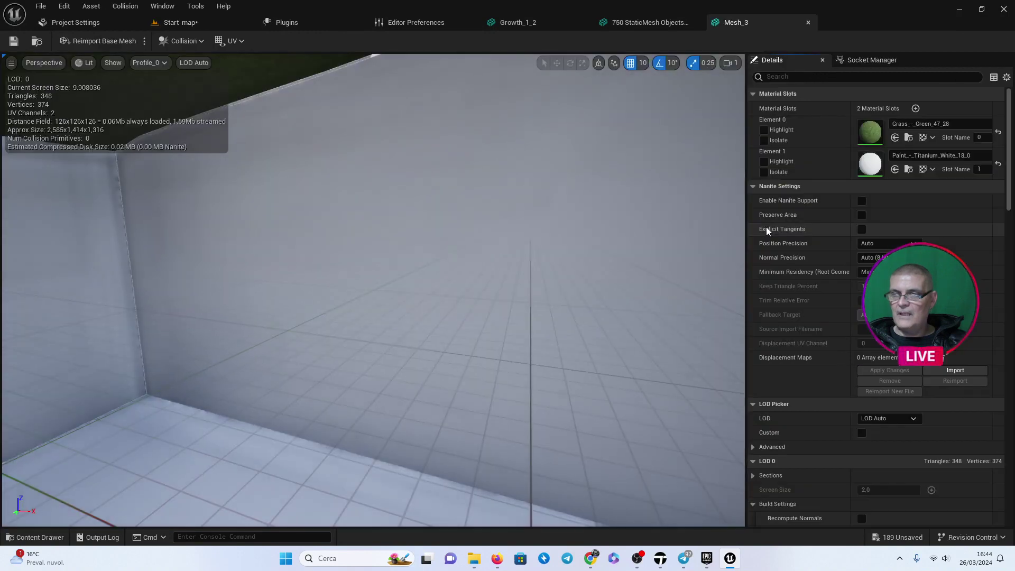
{"action": "left_click", "coordinate": [80, 22]}
{"action": "left_click", "coordinate": [170, 26]}
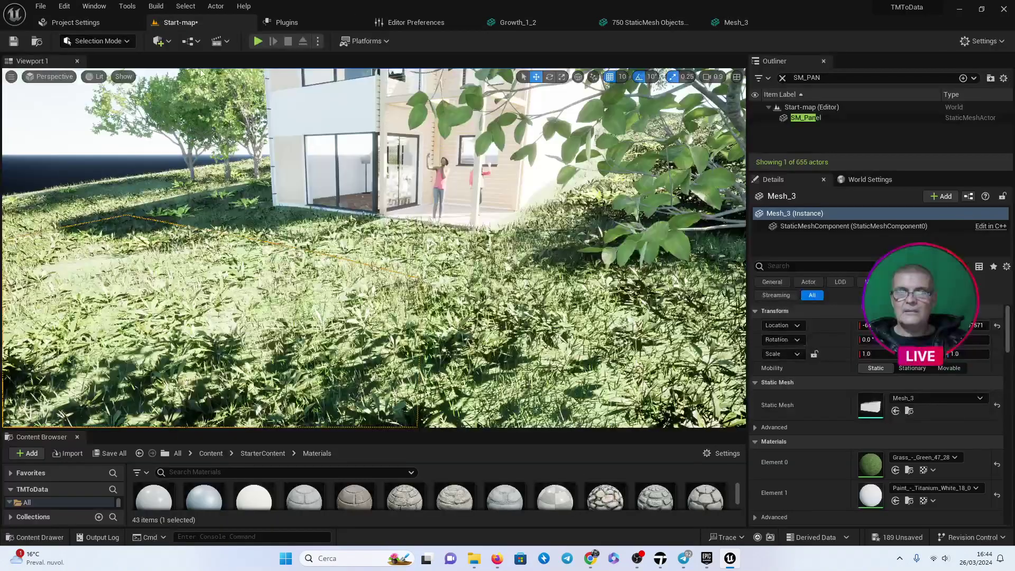
Focus on the ground, select only Mesh_4, and locate its asset in the Geometries folder.
{"action": "left_click", "coordinate": [297, 234], "text": "ctrl"}
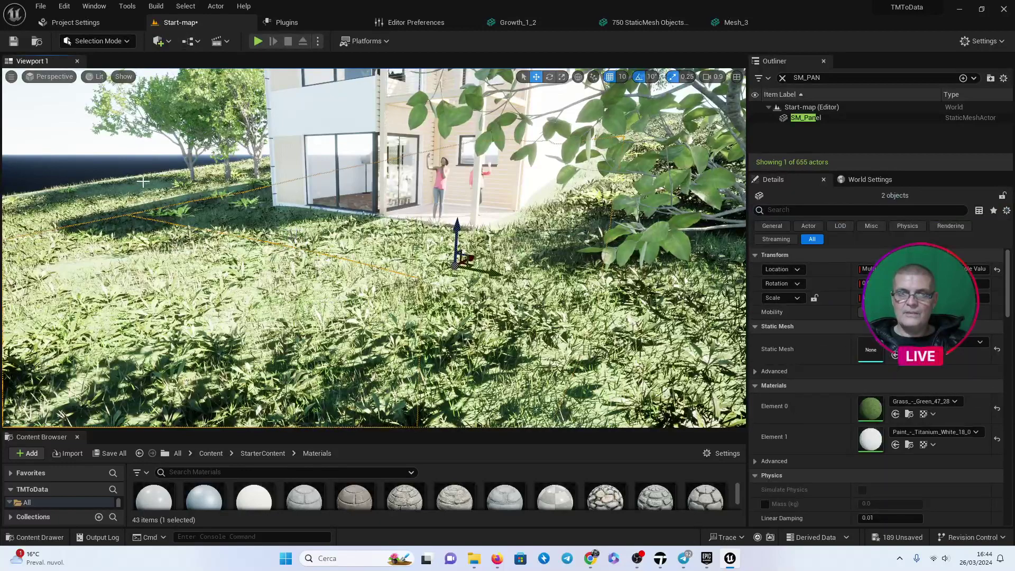
{"action": "key", "text": "f"}
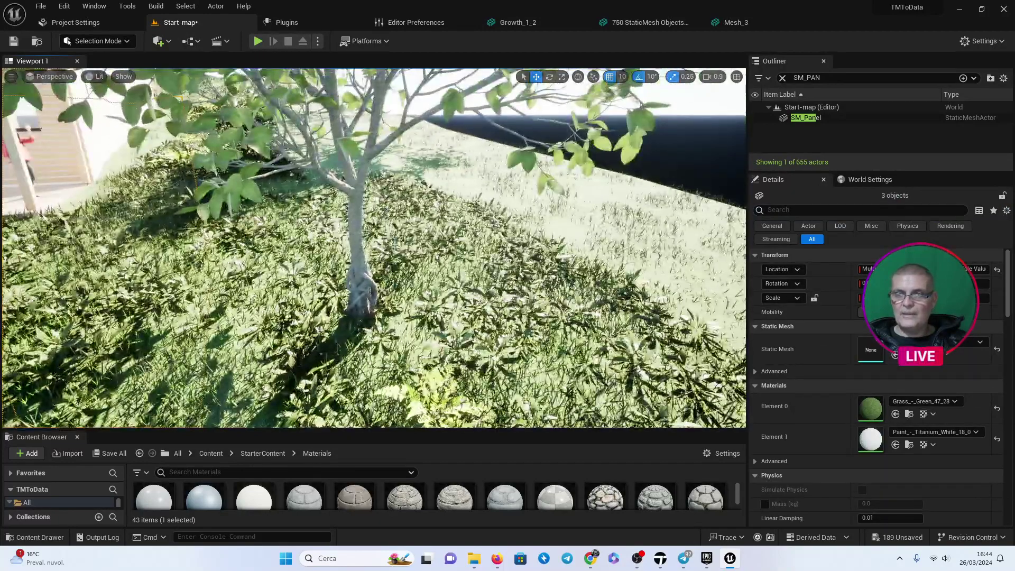
{"action": "left_click", "coordinate": [452, 224], "text": "ctrl"}
{"action": "left_click", "coordinate": [516, 205]}
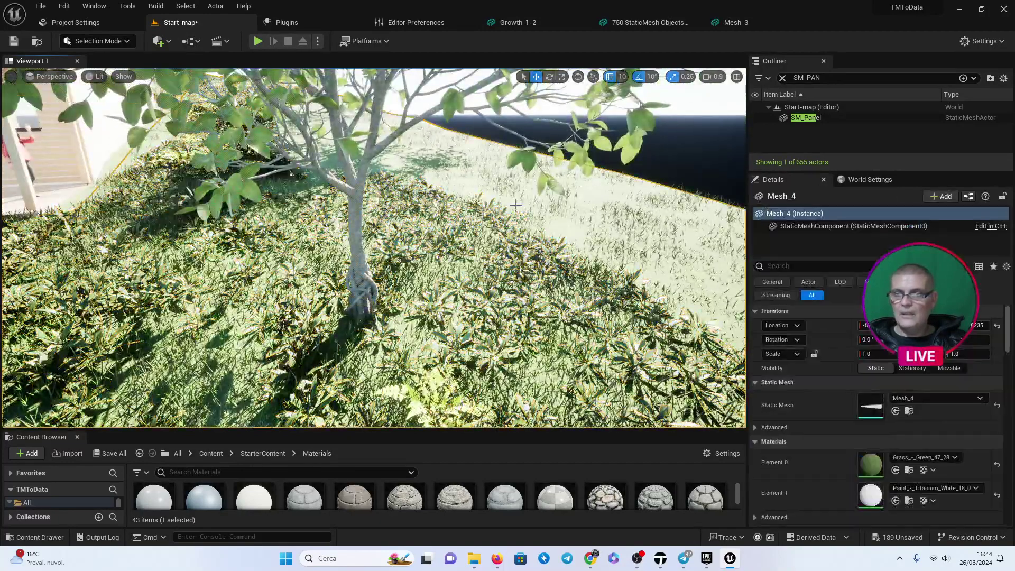
{"action": "left_click", "coordinate": [910, 412]}
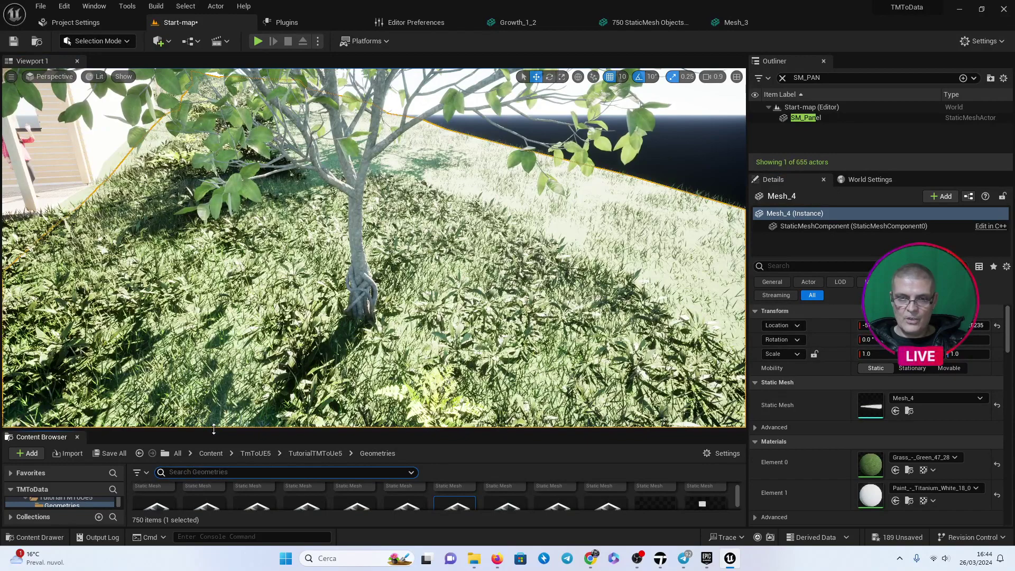
Filter assets by 'Mesh_', select Mesh_1 through Mesh_6, and edit them in the Property Matrix.
{"action": "left_click_drag", "start_coordinate": [214, 429], "coordinate": [211, 361]}
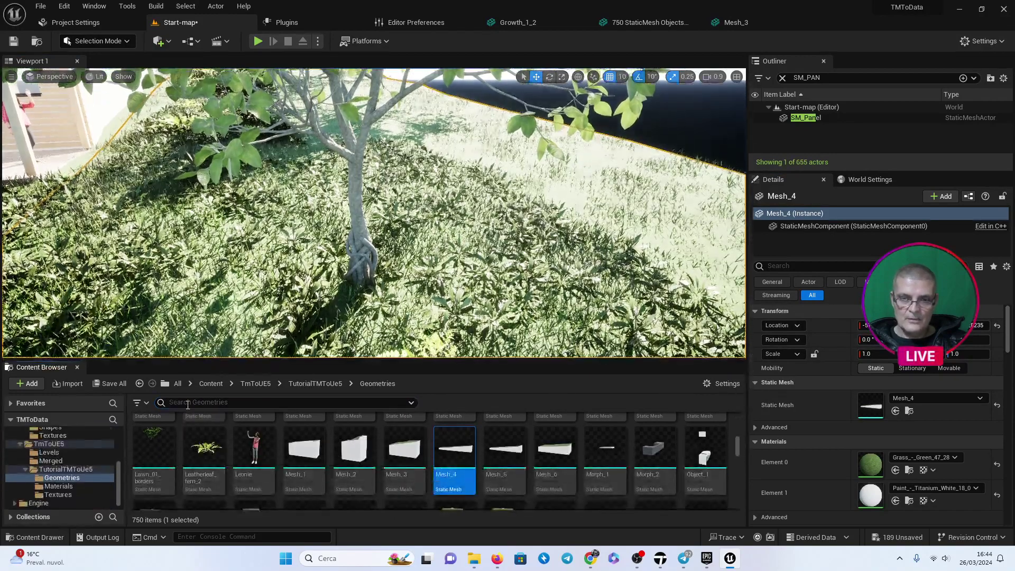
{"action": "type", "text": "Mesh"}
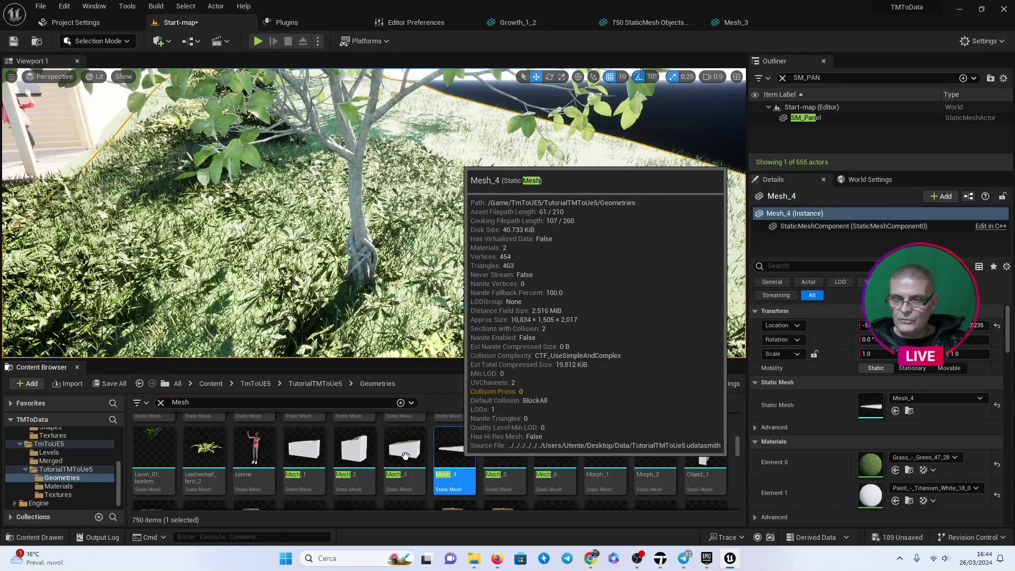
{"action": "left_click", "coordinate": [306, 450]}
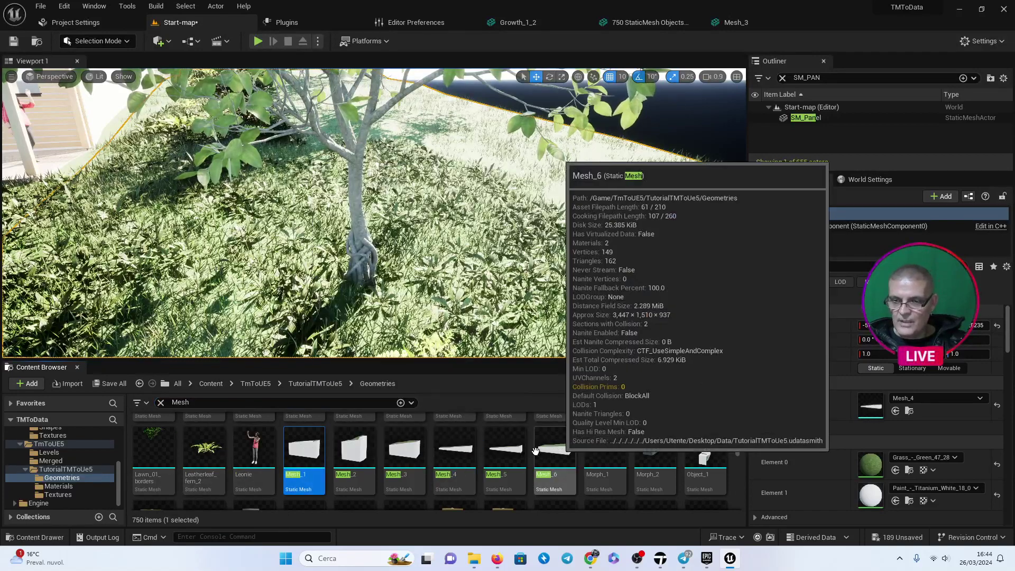
{"action": "left_click", "coordinate": [558, 447], "text": "shift"}
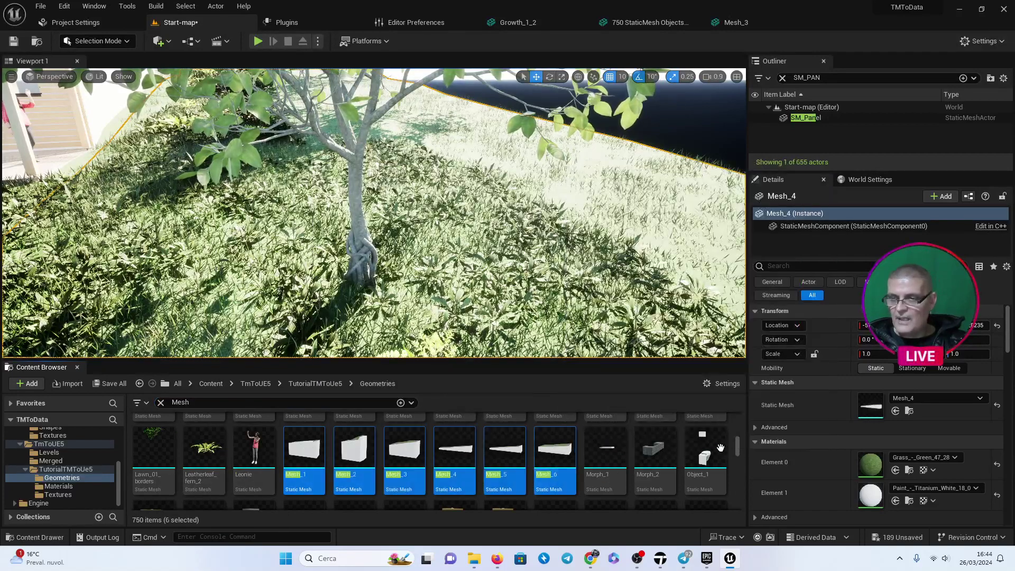
{"action": "mouse_move", "coordinate": [739, 445]}
{"action": "left_mouse_down"}
{"action": "mouse_move", "coordinate": [740, 493]}
{"action": "mouse_move", "coordinate": [740, 420]}
{"action": "left_mouse_up"}
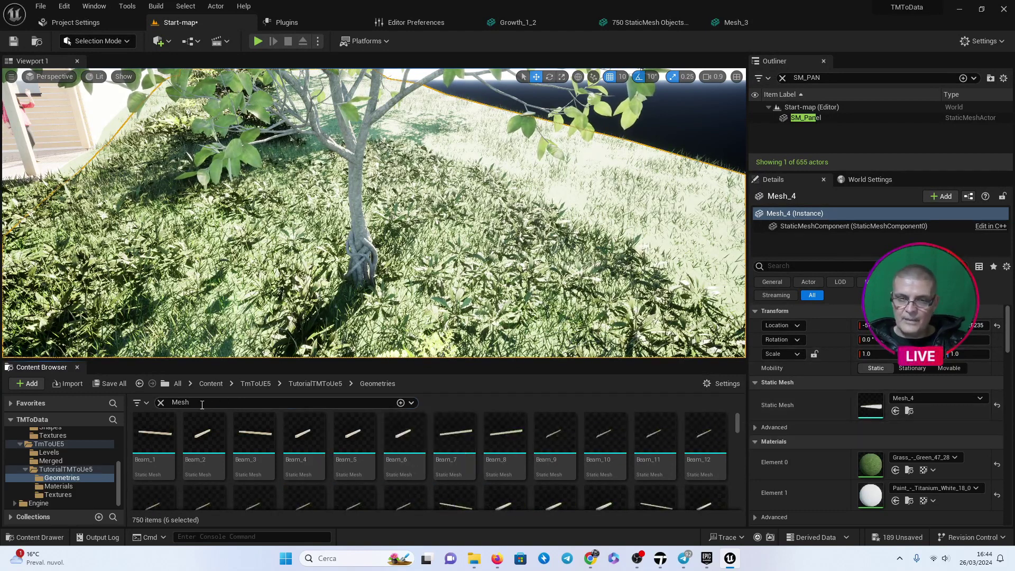
{"action": "type", "text": "_"}
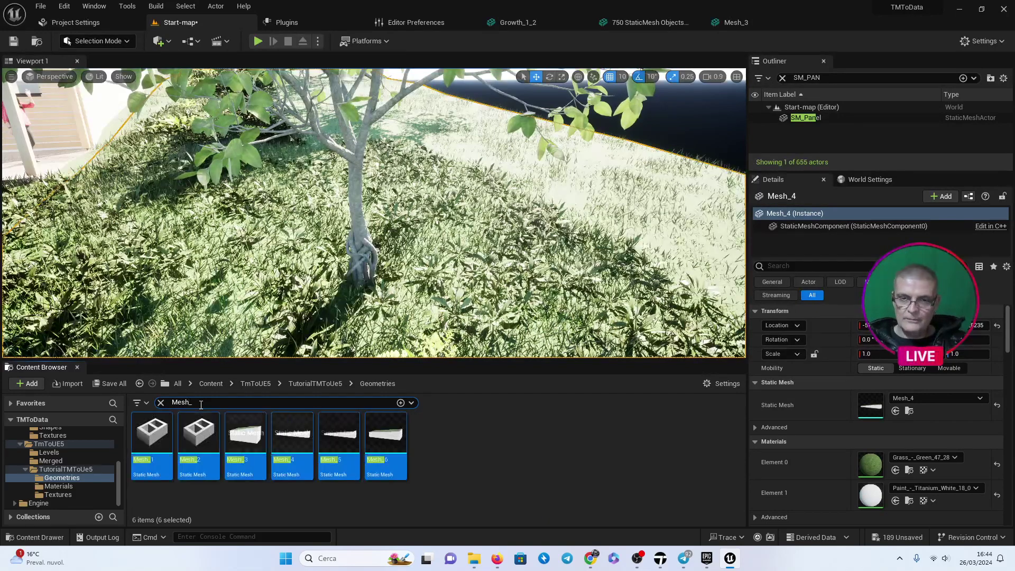
{"action": "left_click", "coordinate": [152, 435]}
{"action": "left_click", "coordinate": [387, 439], "text": "shift"}
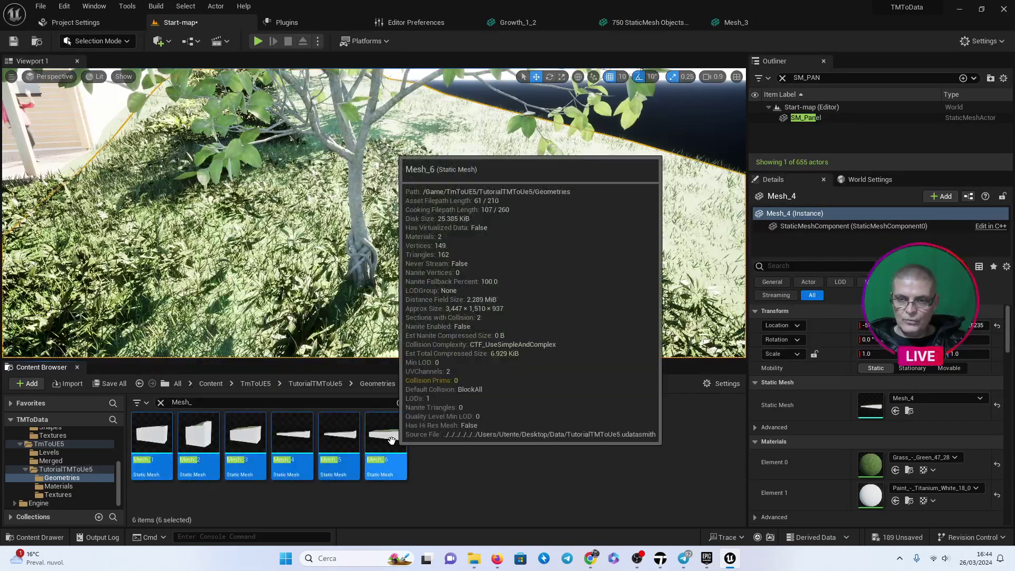
{"action": "right_click", "coordinate": [149, 431]}
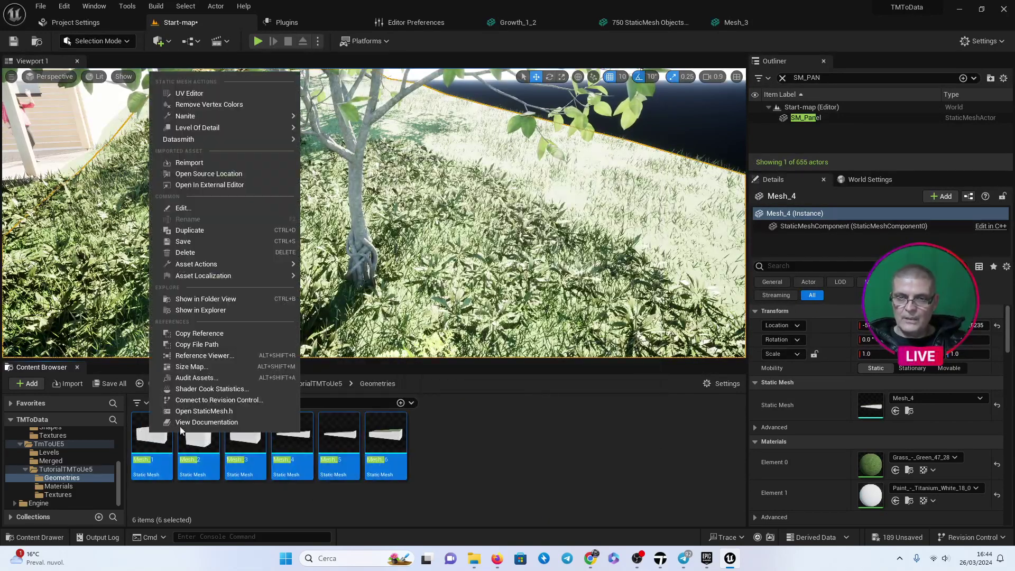
{"action": "mouse_move", "coordinate": [243, 263]}
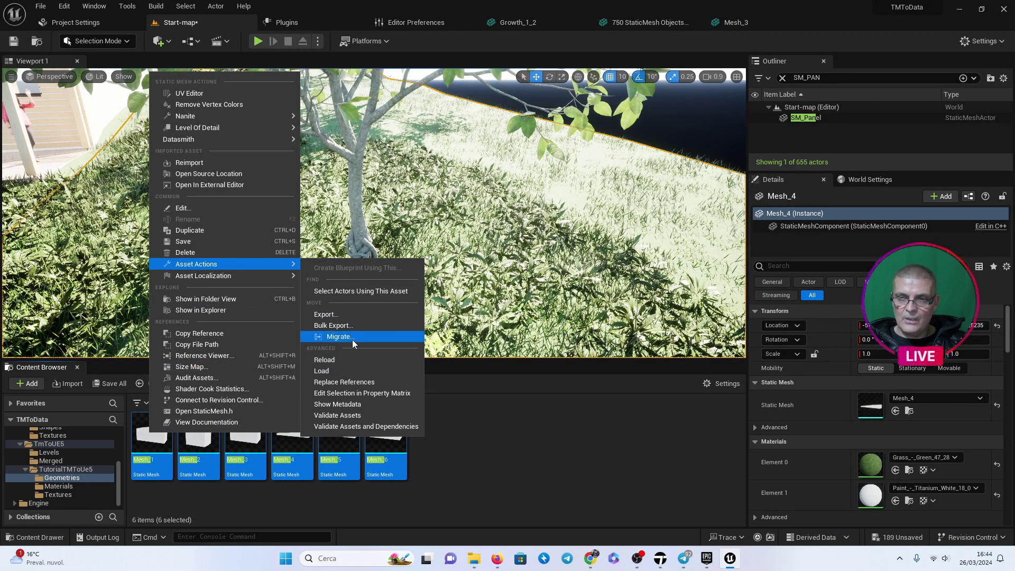
{"action": "left_click", "coordinate": [354, 393]}
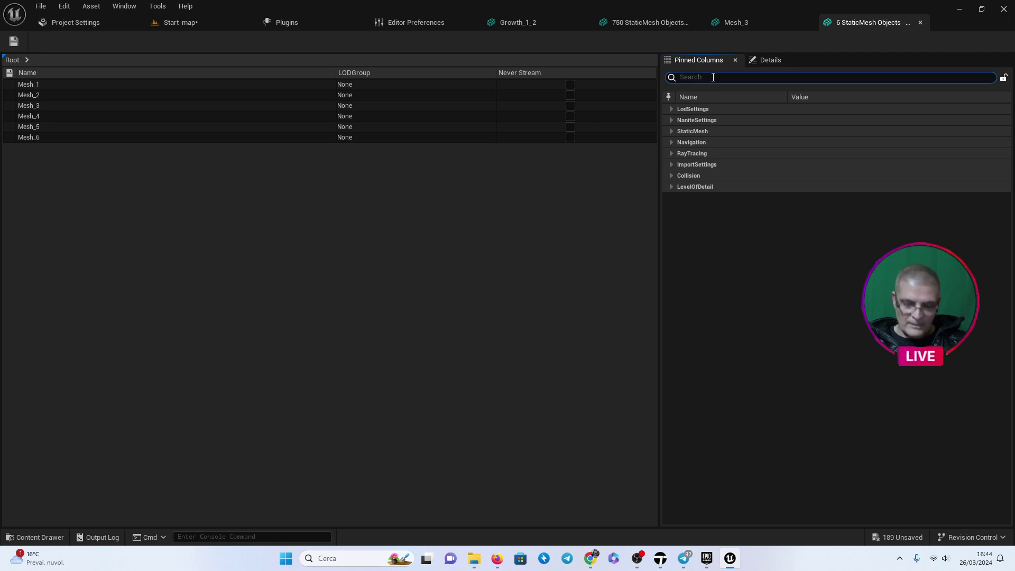
Set Collision Complexity to Use Complex Collision As Simple for all six meshes, save, and reopen Start-map.
{"action": "type", "text": "coll"}
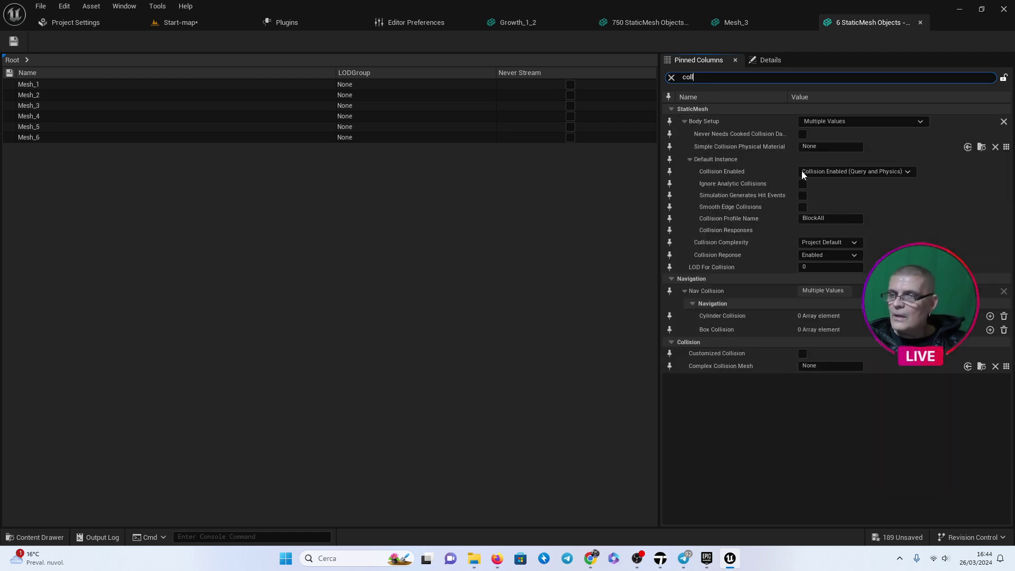
{"action": "left_click", "coordinate": [846, 243]}
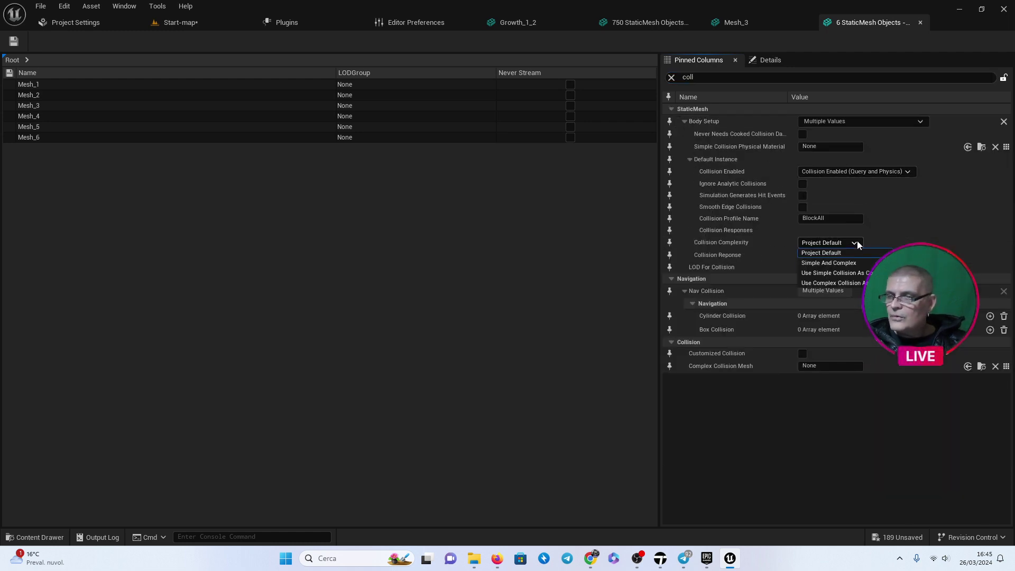
{"action": "left_click", "coordinate": [846, 280]}
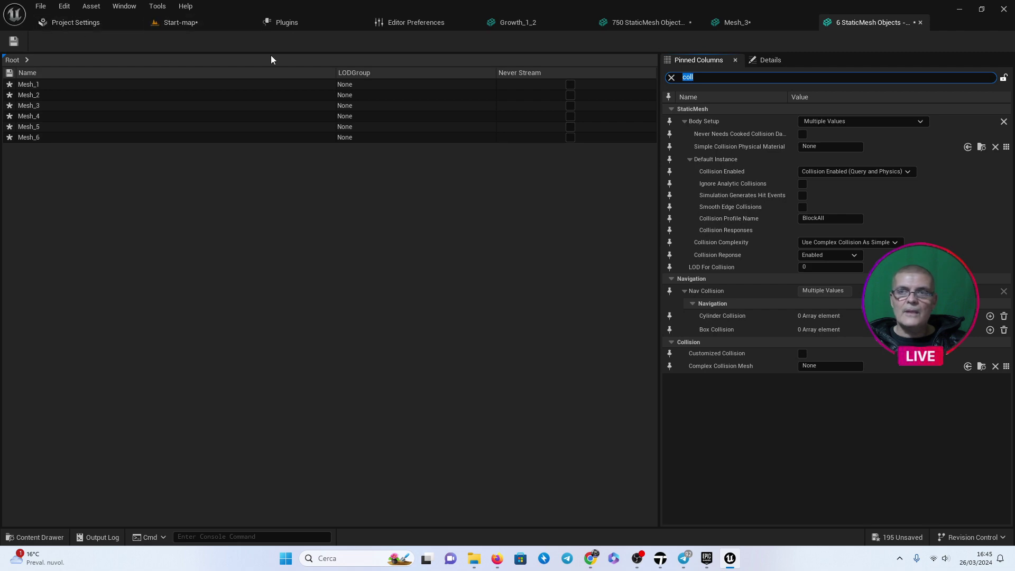
{"action": "left_click", "coordinate": [13, 42]}
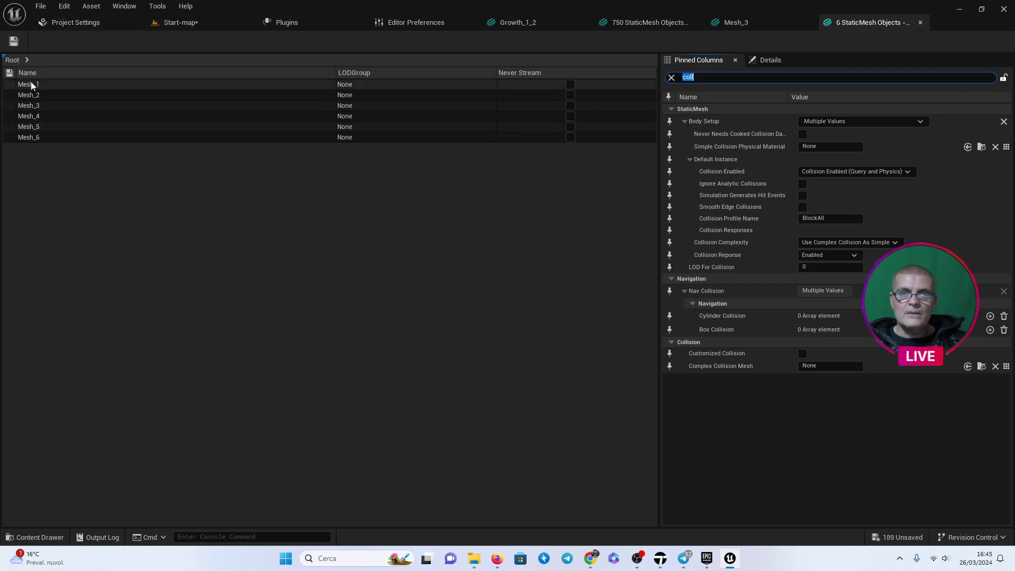
{"action": "left_click", "coordinate": [75, 23]}
{"action": "left_click", "coordinate": [177, 23]}
Add the Third Person feature pack to the project.
{"action": "left_click_drag", "start_coordinate": [177, 23], "coordinate": [74, 23]}
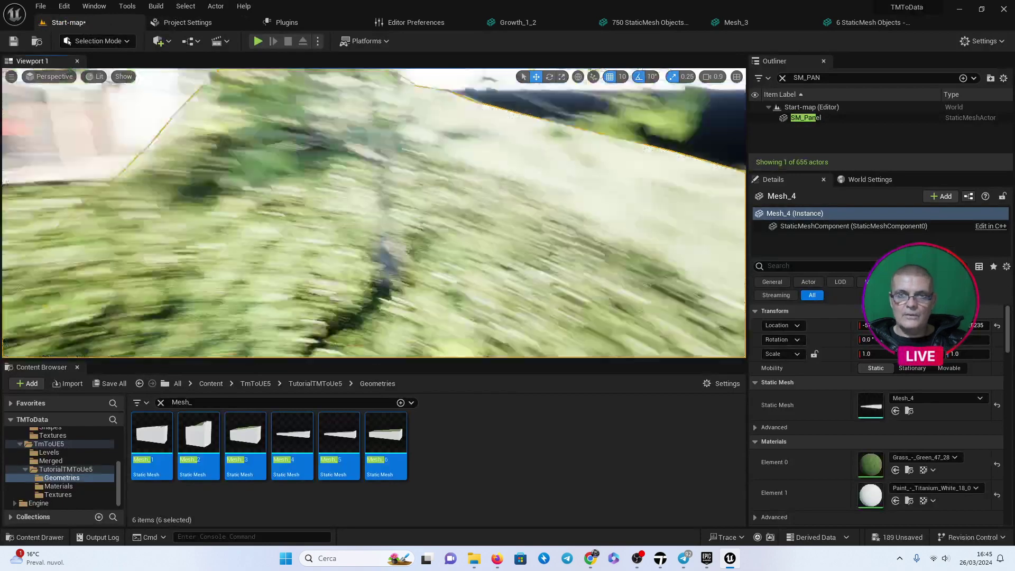
{"action": "right_click_drag", "start_coordinate": [360, 210], "coordinate": [371, 211]}
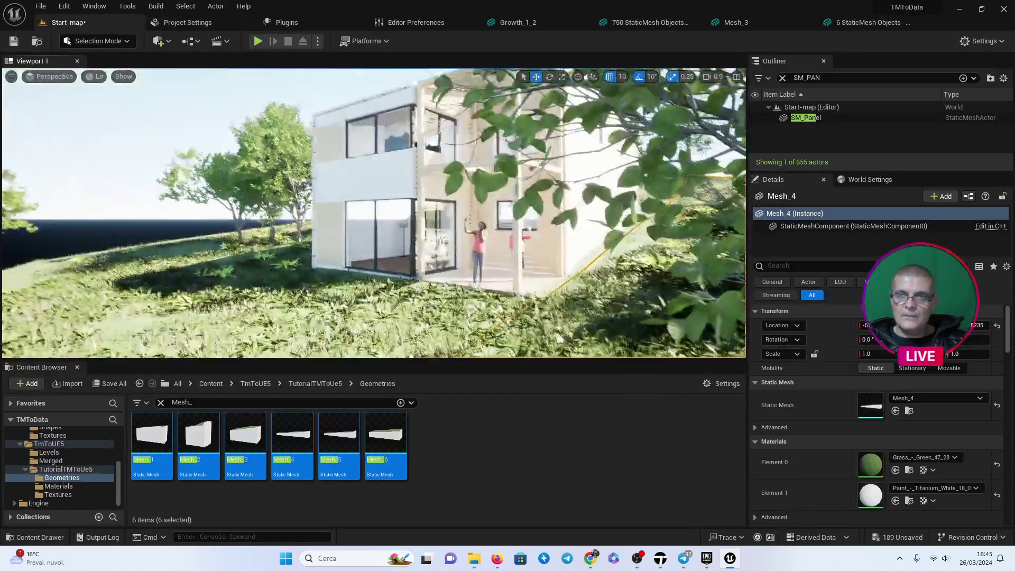
{"action": "left_click", "coordinate": [29, 384]}
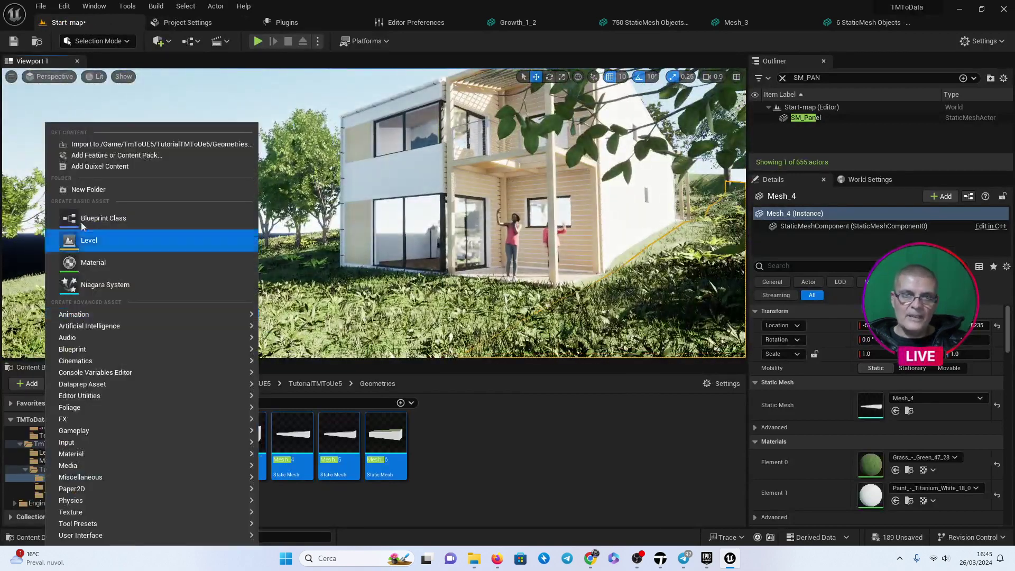
{"action": "left_click", "coordinate": [127, 156]}
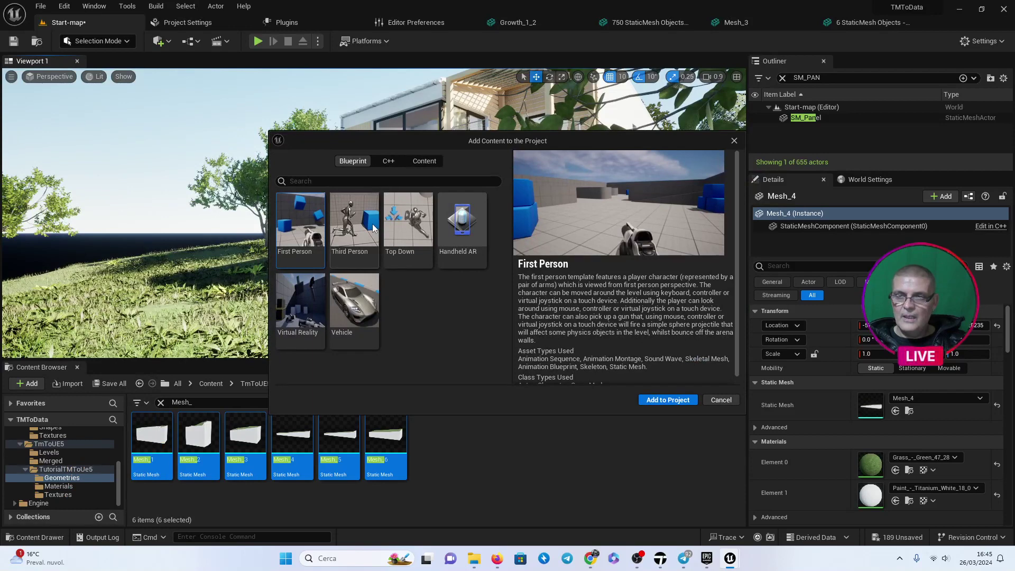
{"action": "left_click", "coordinate": [373, 228]}
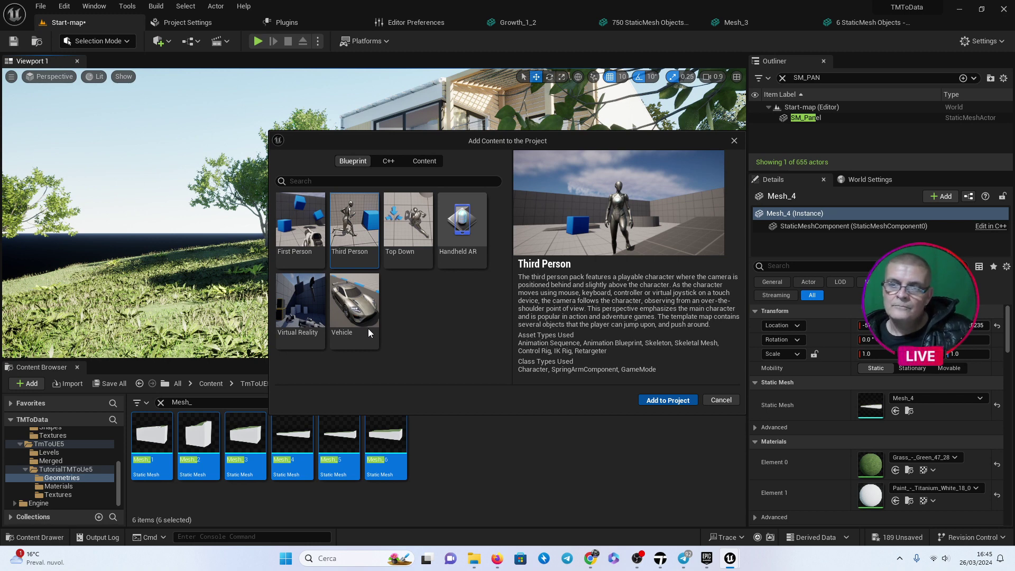
{"action": "left_click", "coordinate": [734, 141]}
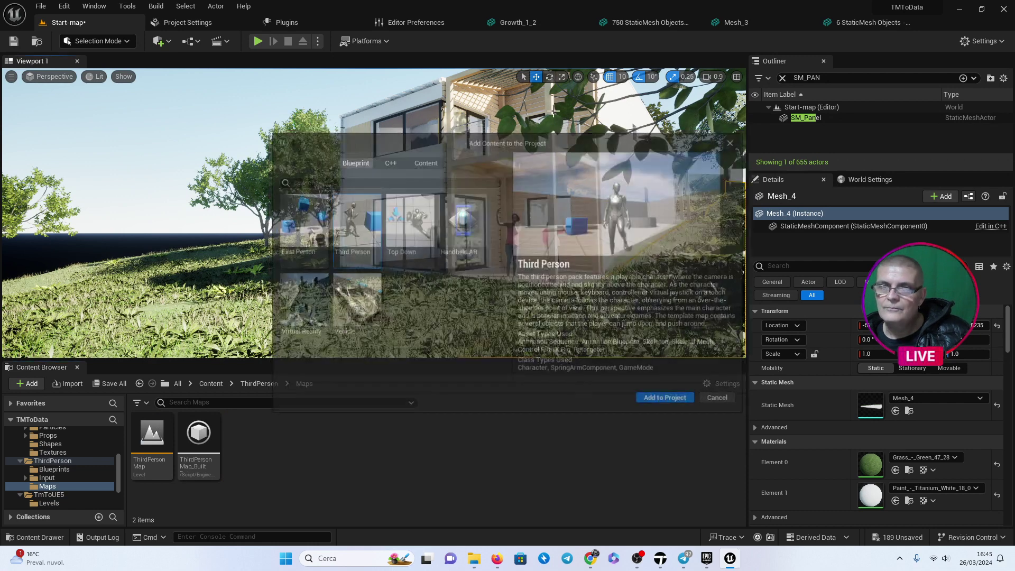
Set the Default GameMode in Maps & Modes to BP_ThirdPersonGameMode.
{"action": "left_click", "coordinate": [185, 23]}
{"action": "left_click", "coordinate": [42, 125]}
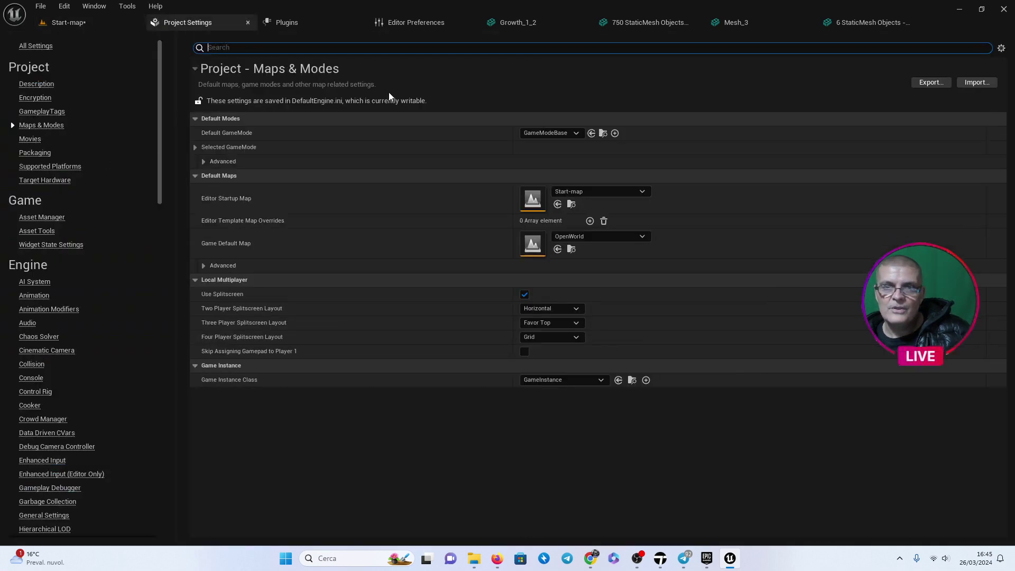
{"action": "left_click", "coordinate": [578, 136]}
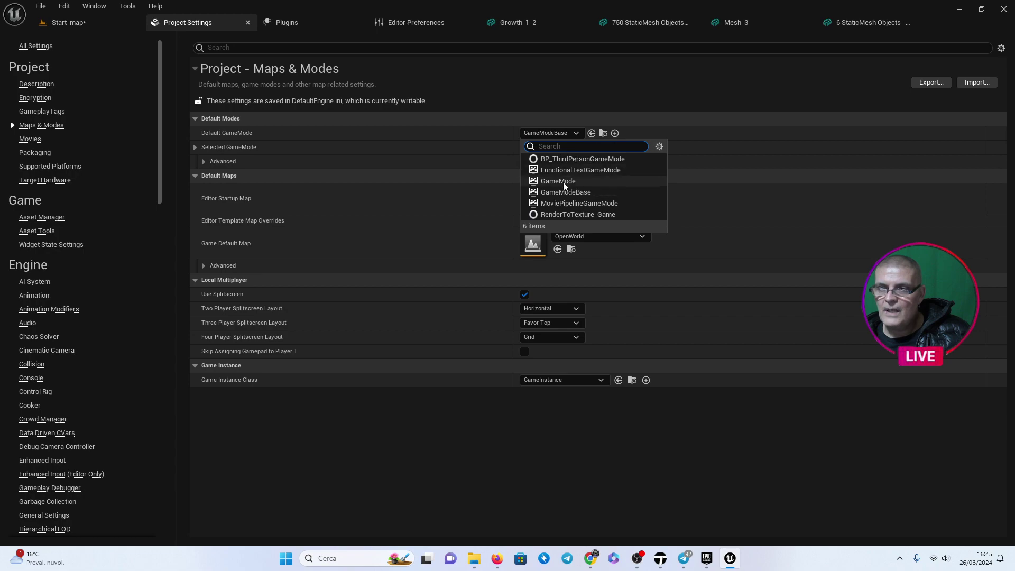
{"action": "left_click", "coordinate": [584, 160]}
Place a Player Start in the Start-map level and raise it above the grass.
{"action": "left_click", "coordinate": [81, 23]}
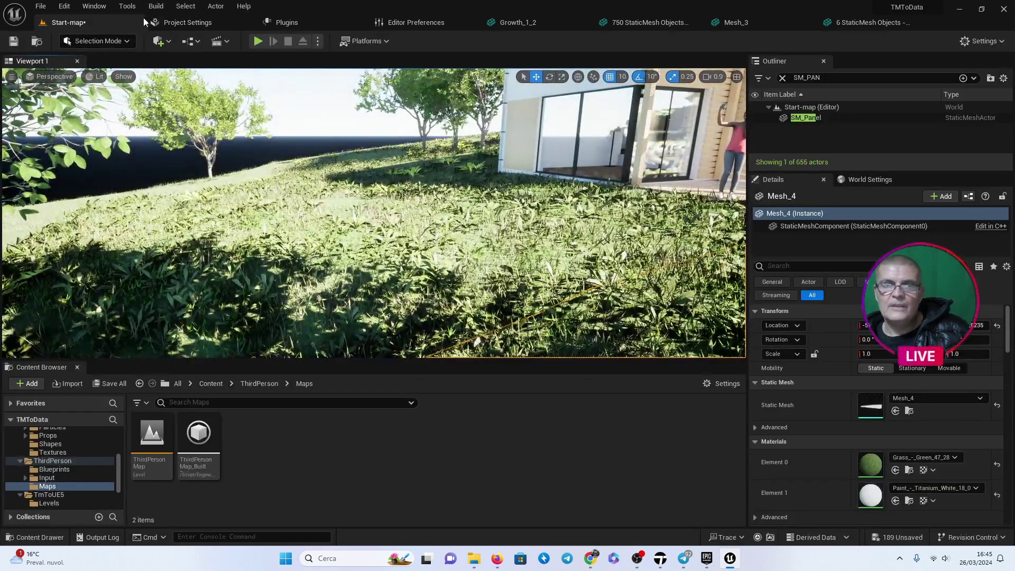
{"action": "left_click", "coordinate": [161, 41]}
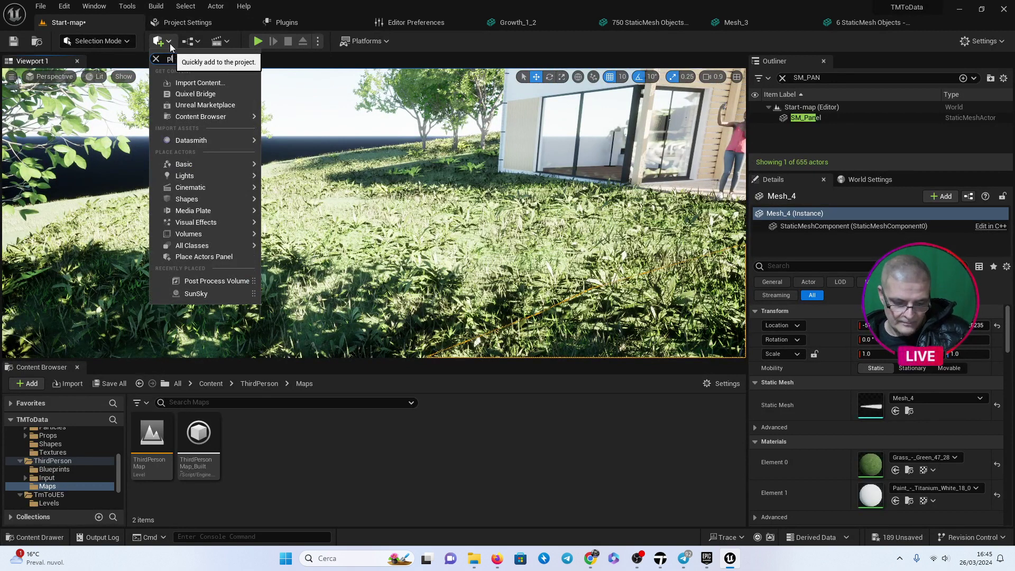
{"action": "type", "text": "players"}
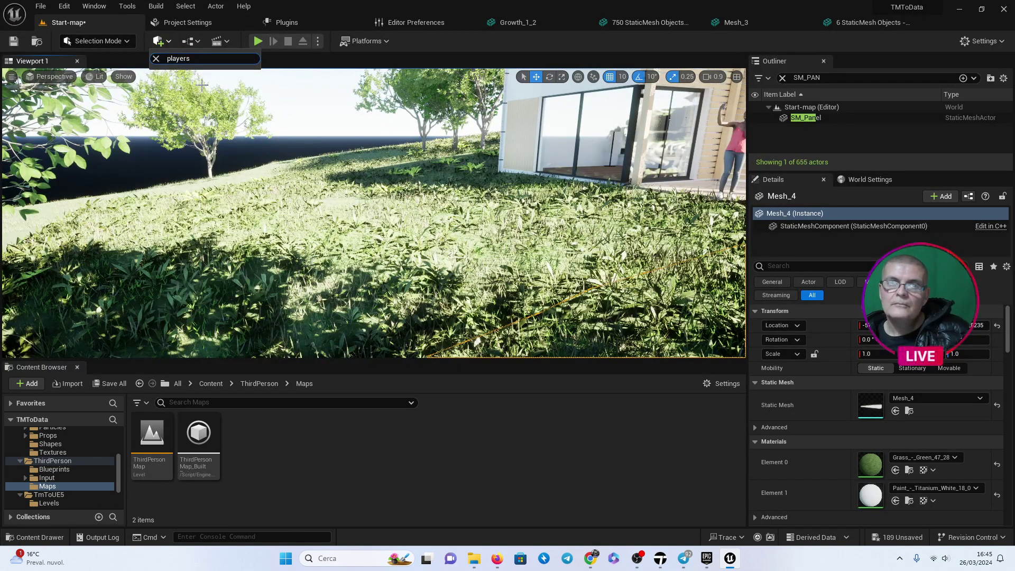
{"action": "left_click", "coordinate": [202, 79]}
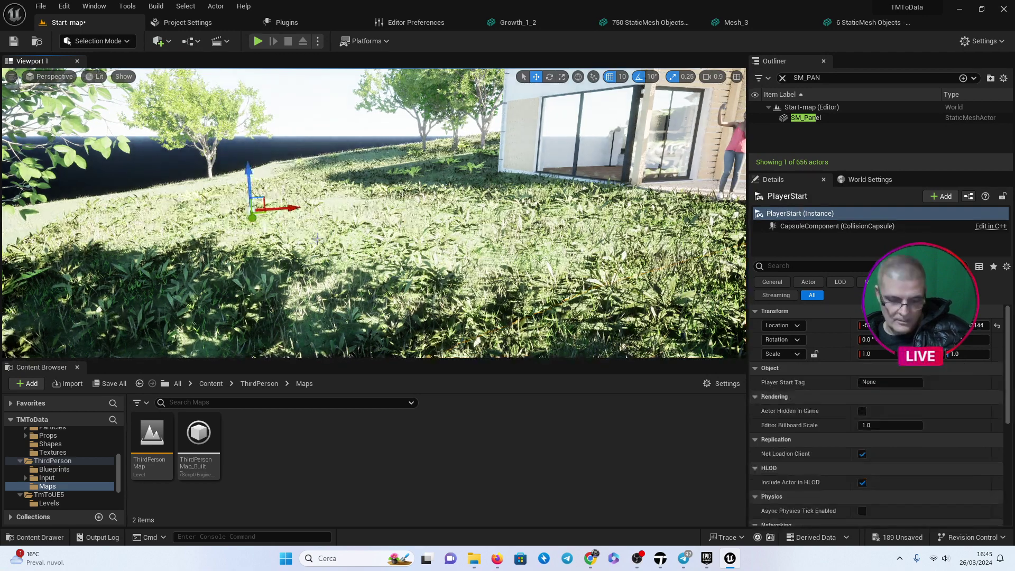
{"action": "key", "text": "f"}
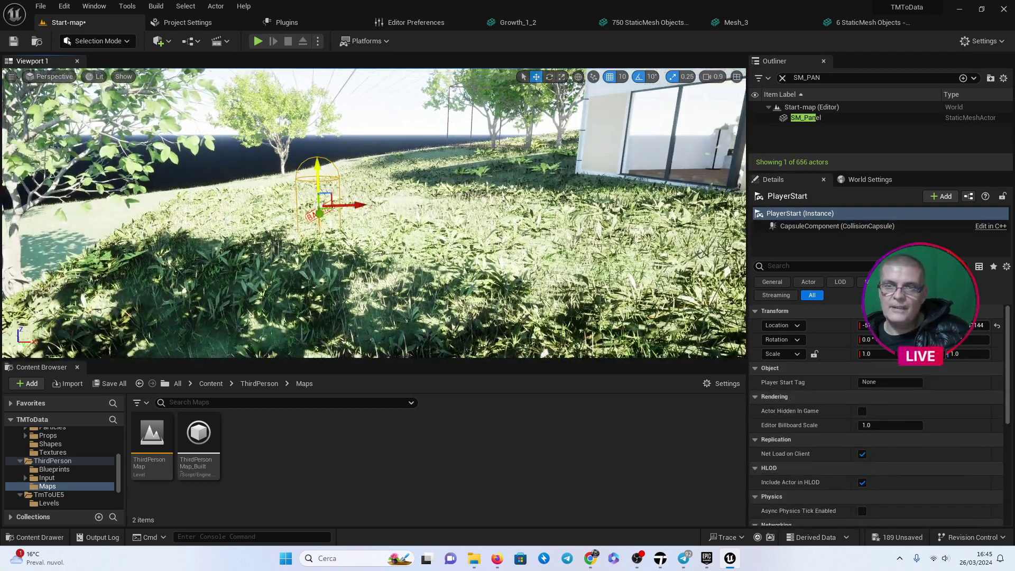
{"action": "left_click_drag", "start_coordinate": [318, 182], "coordinate": [318, 146]}
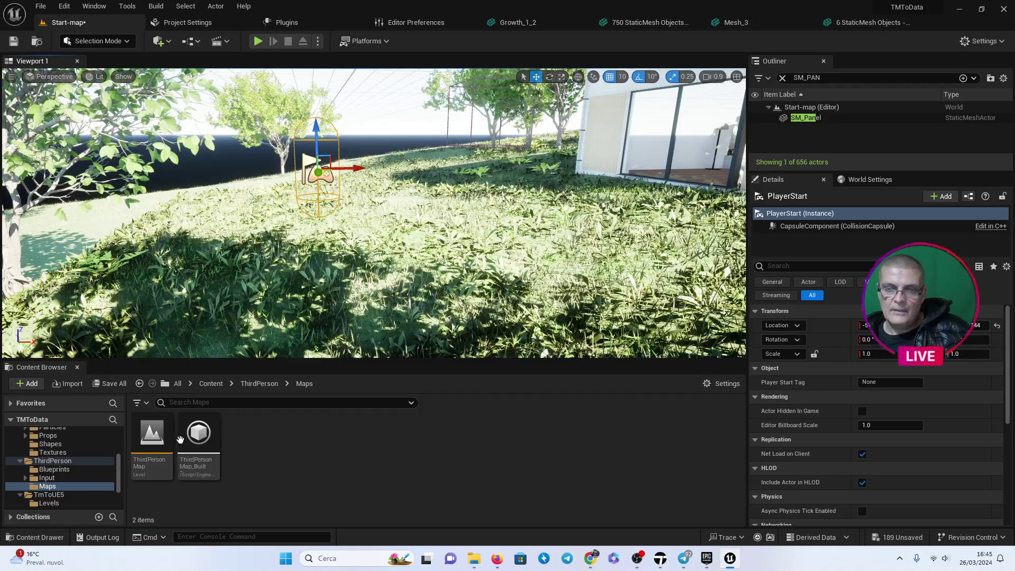
{"action": "left_click", "coordinate": [54, 469]}
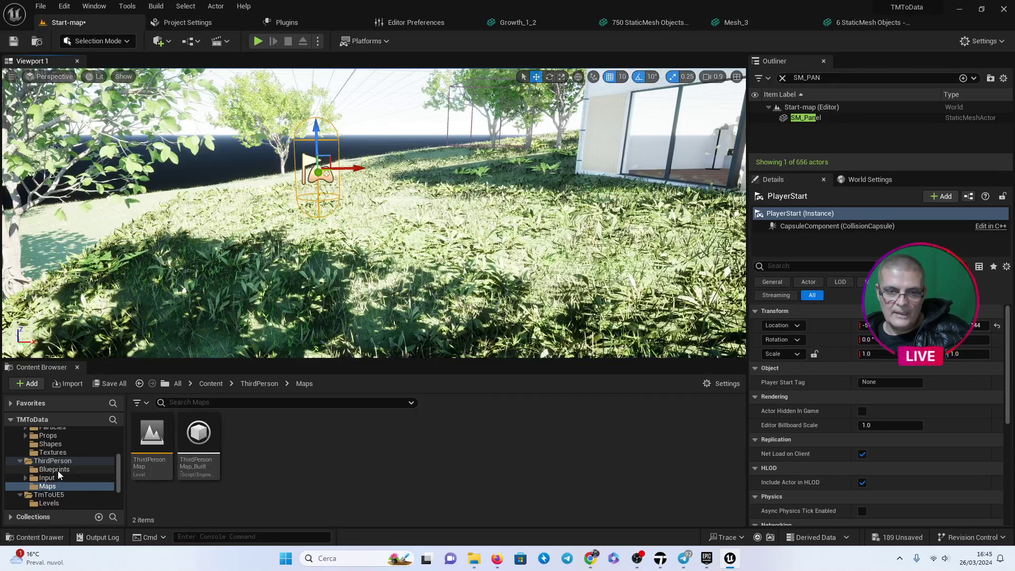
Set BP_ThirdPersonCharacter's CameraBoom Target Arm Length to 250, compile, and go back to Start-map.
{"action": "left_click", "coordinate": [159, 433]}
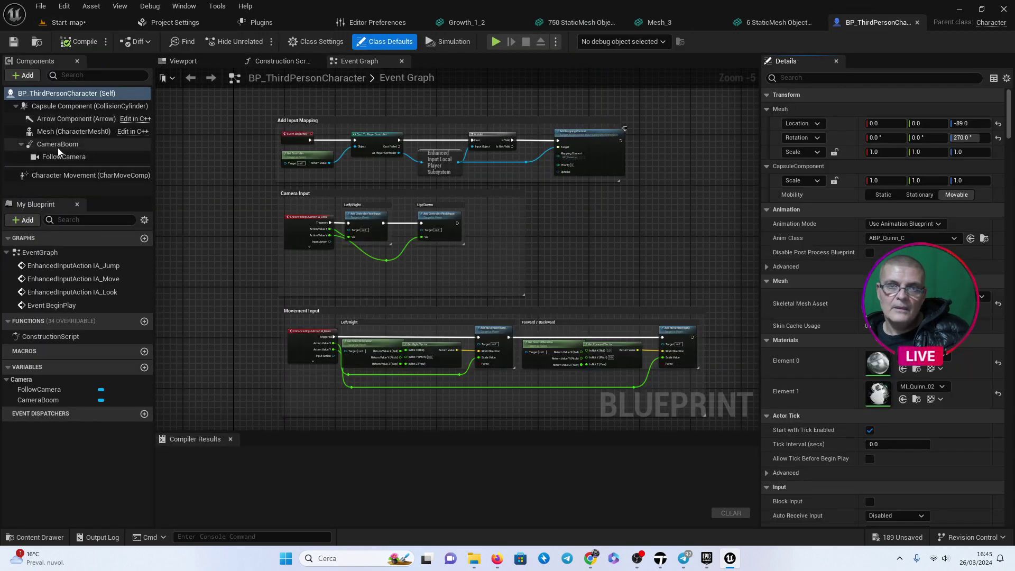
{"action": "left_click", "coordinate": [59, 147]}
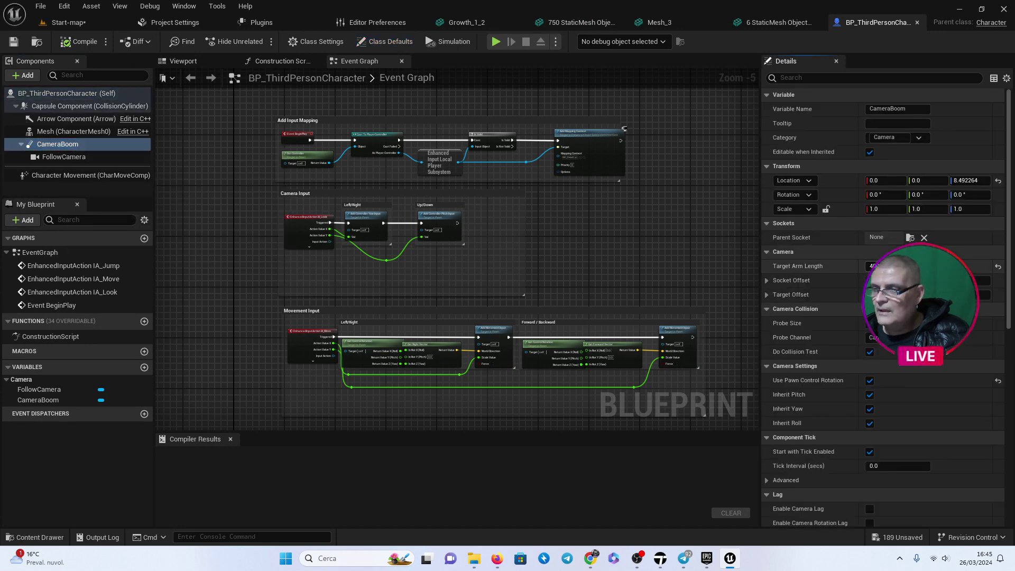
{"action": "left_click", "coordinate": [878, 266]}
{"action": "type", "text": "2"}
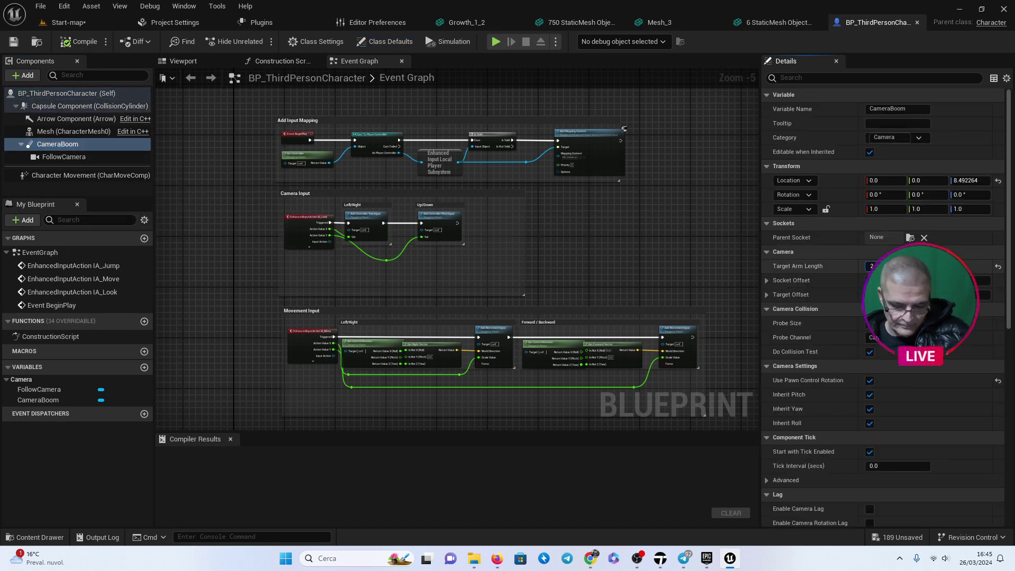
{"action": "type", "text": "50"}
{"action": "key", "text": "Return"}
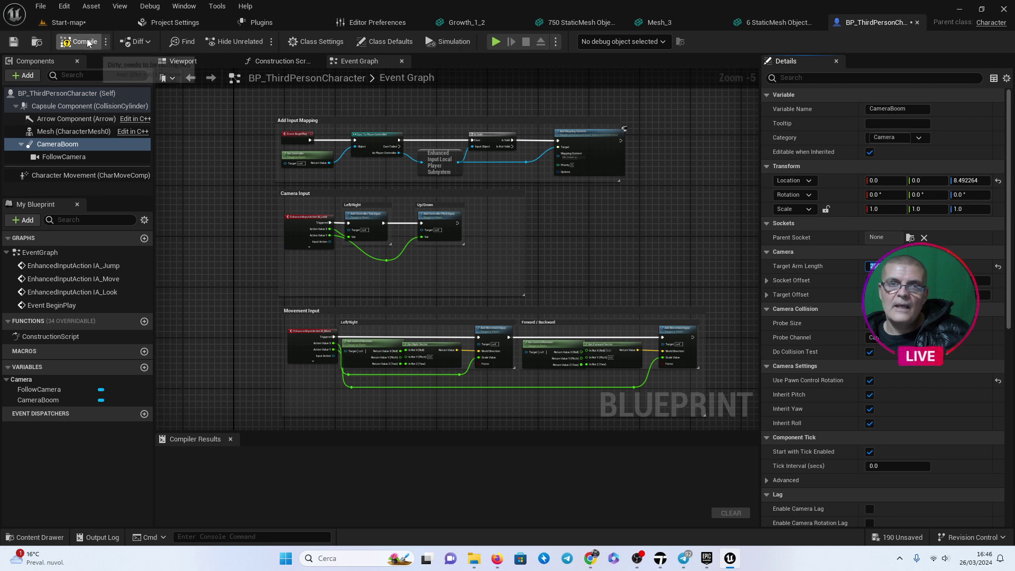
{"action": "left_click", "coordinate": [88, 42]}
{"action": "left_click", "coordinate": [80, 24]}
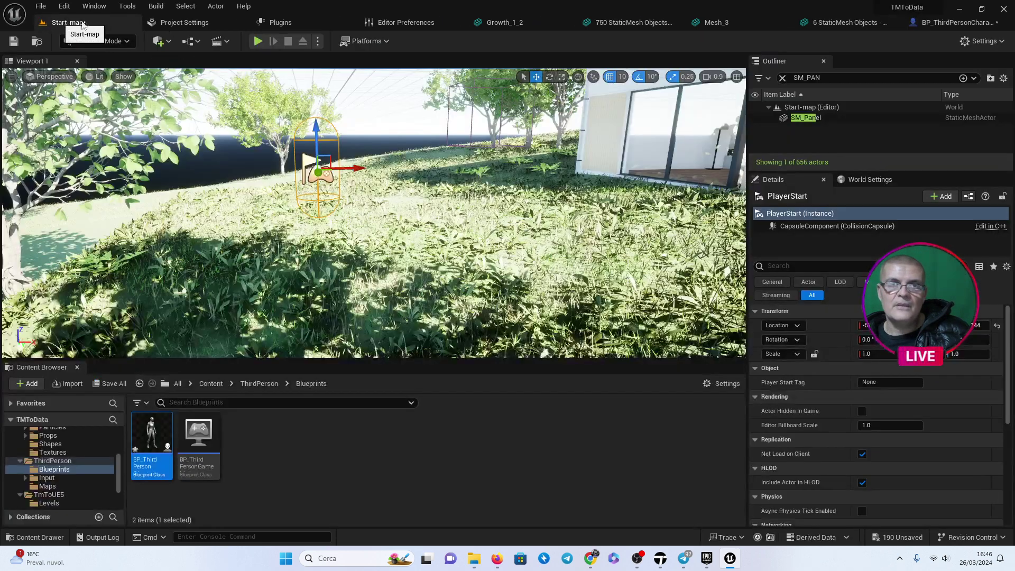
{"action": "left_click", "coordinate": [467, 226]}
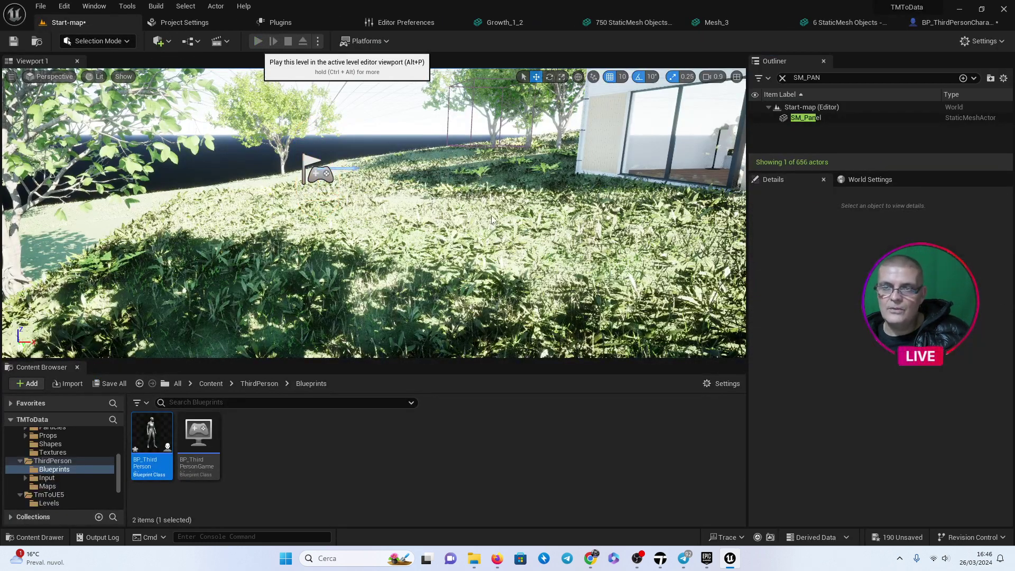
{"action": "key", "text": "alt+p"}
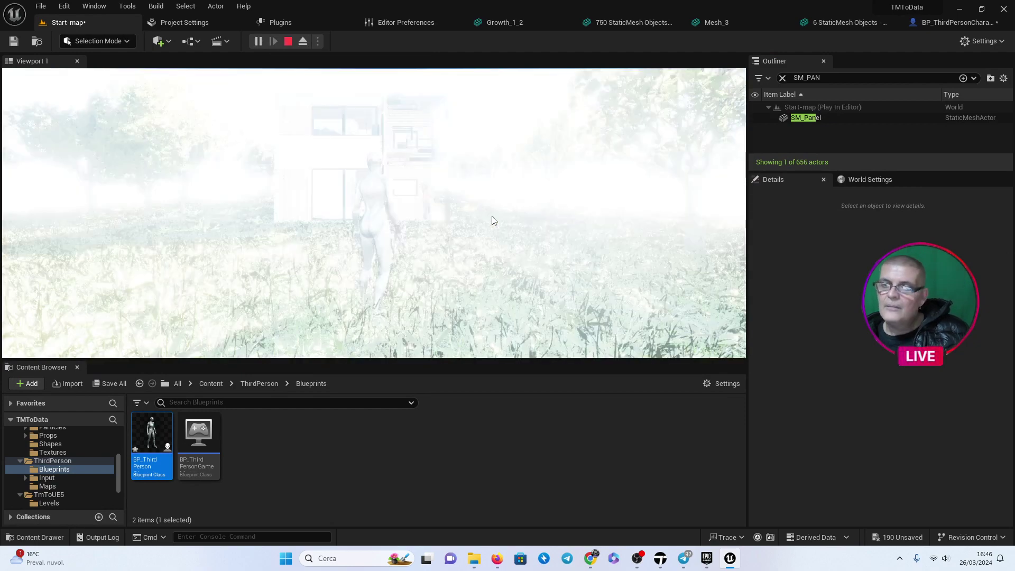
{"action": "left_click", "coordinate": [490, 212]}
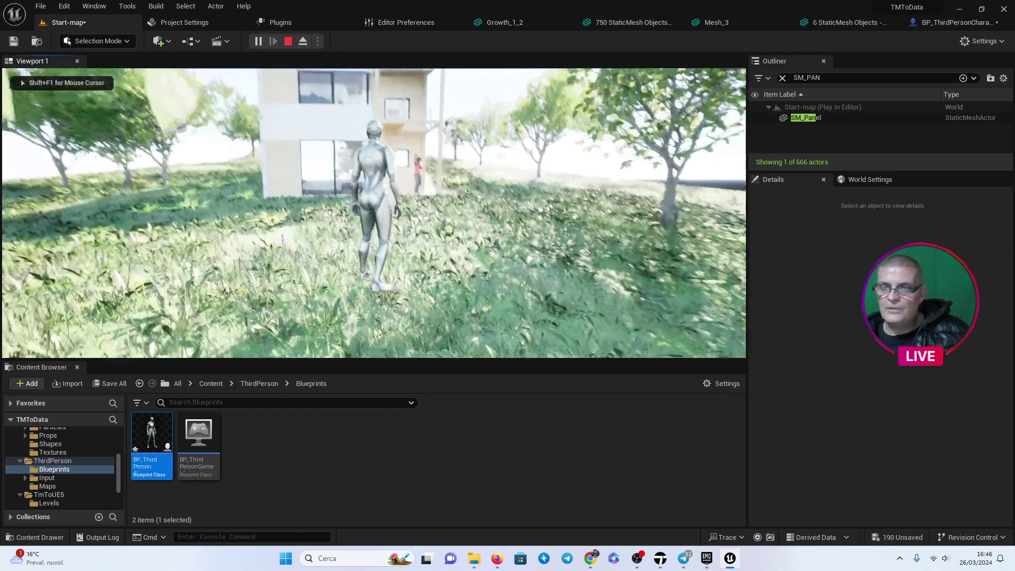
{"action": "key", "text": "w"}
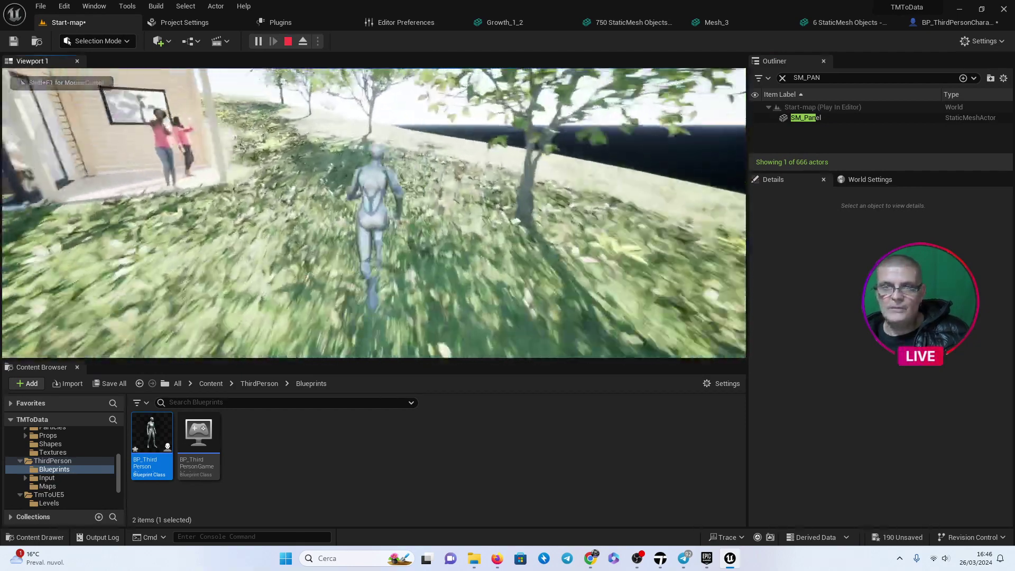
{"action": "key", "text": "s"}
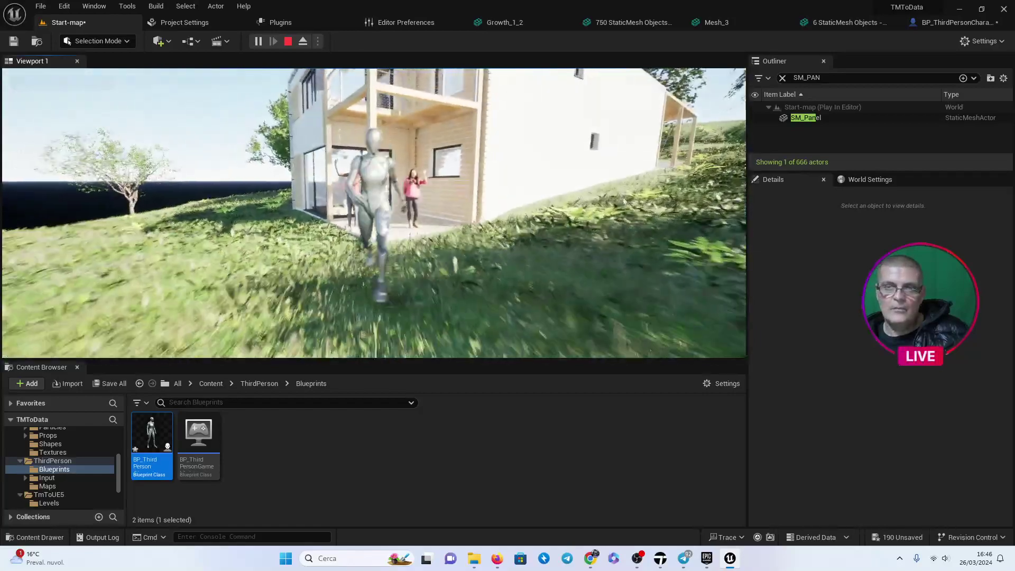
{"action": "key", "text": "d"}
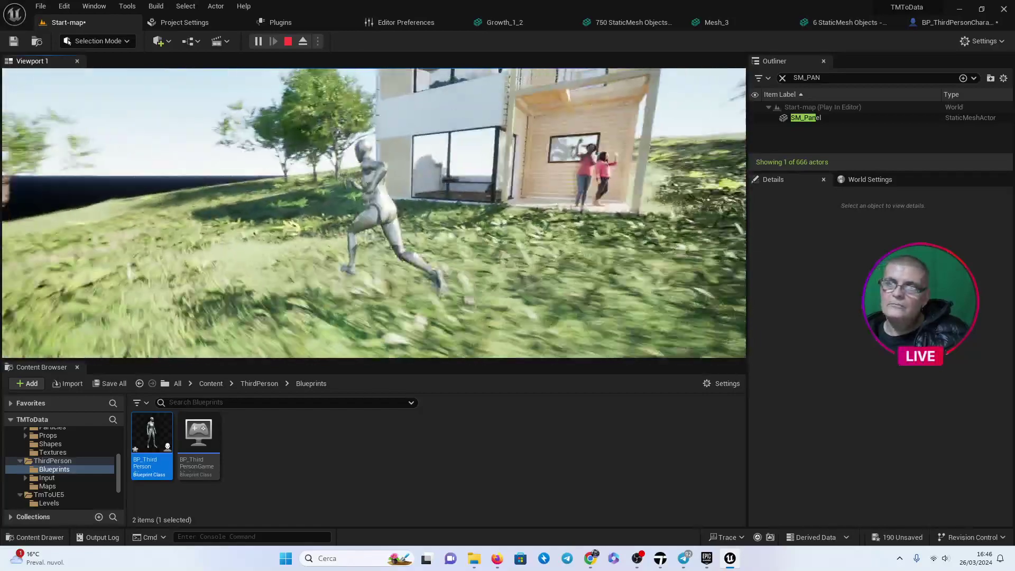
{"action": "key", "text": "w"}
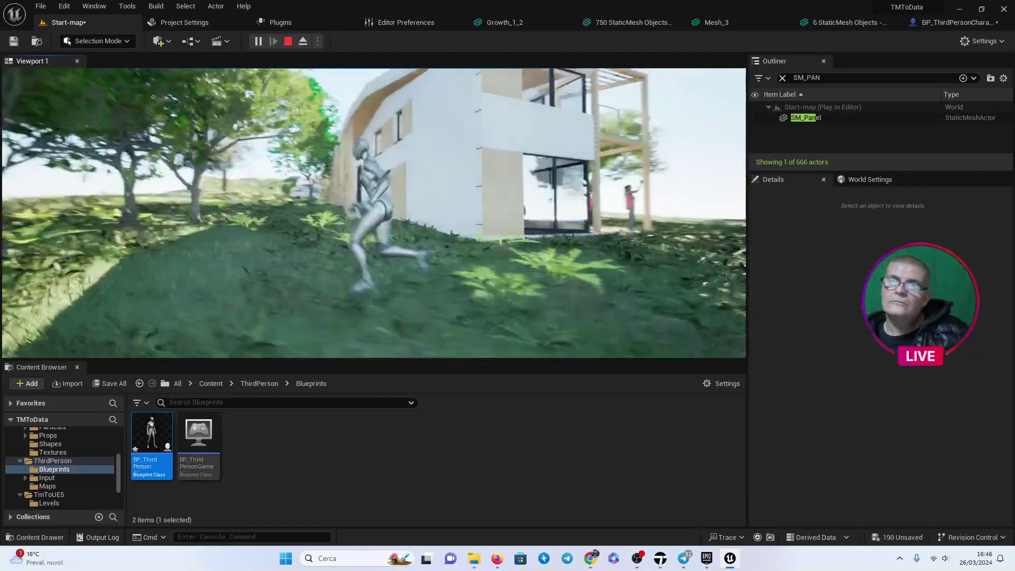
{"action": "key", "text": "w"}
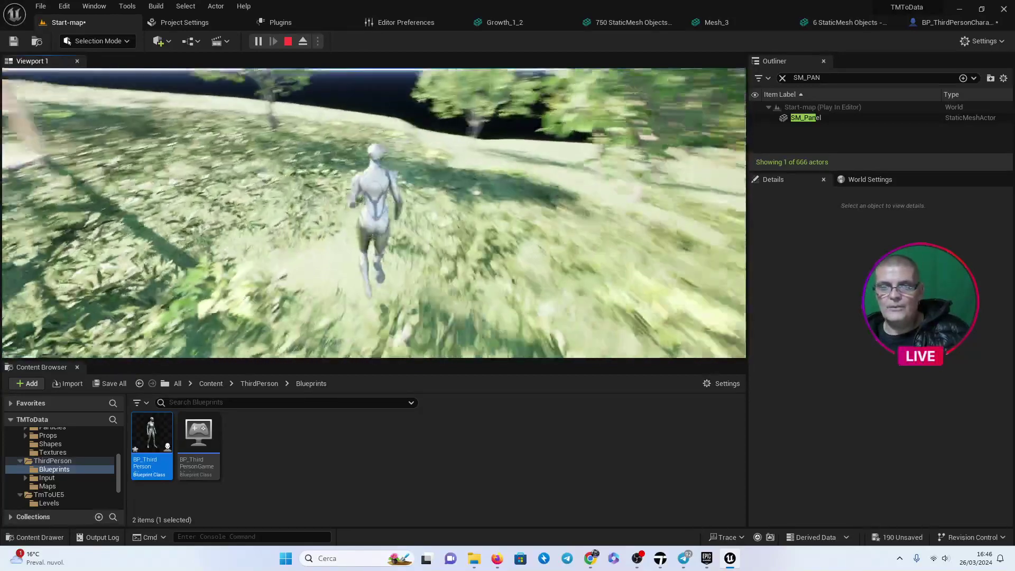
{"action": "key", "text": "w"}
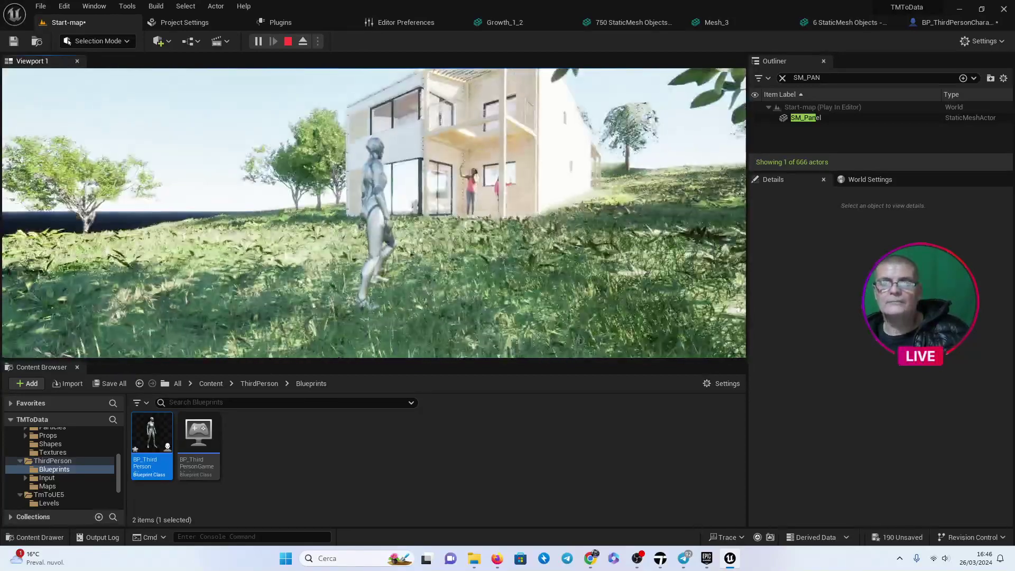
{"action": "key", "text": "Escape"}
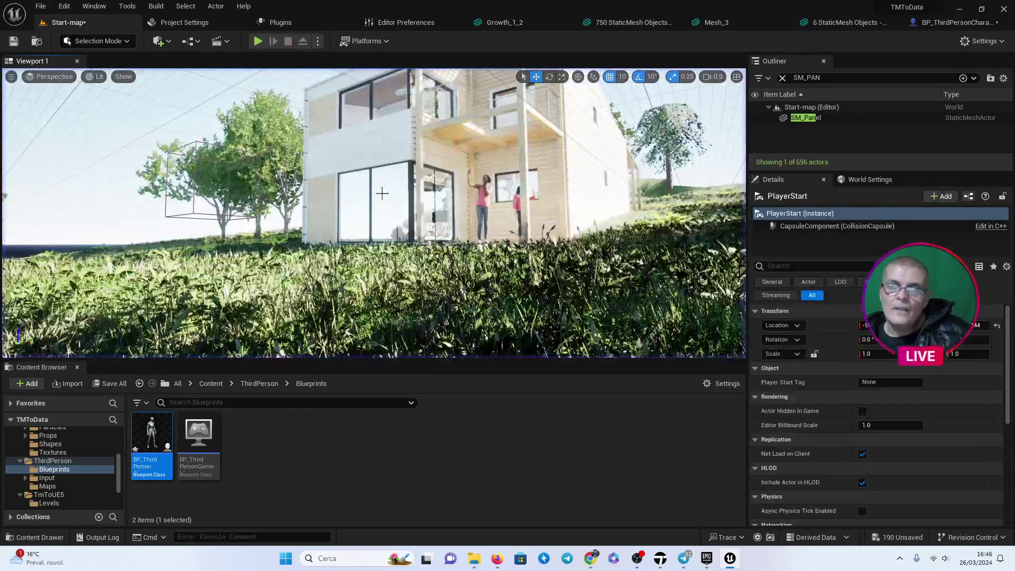
Fly the viewport camera to frame the house front and the two figures on its porch.
{"action": "right_click_drag", "start_coordinate": [382, 193], "coordinate": [449, 193]}
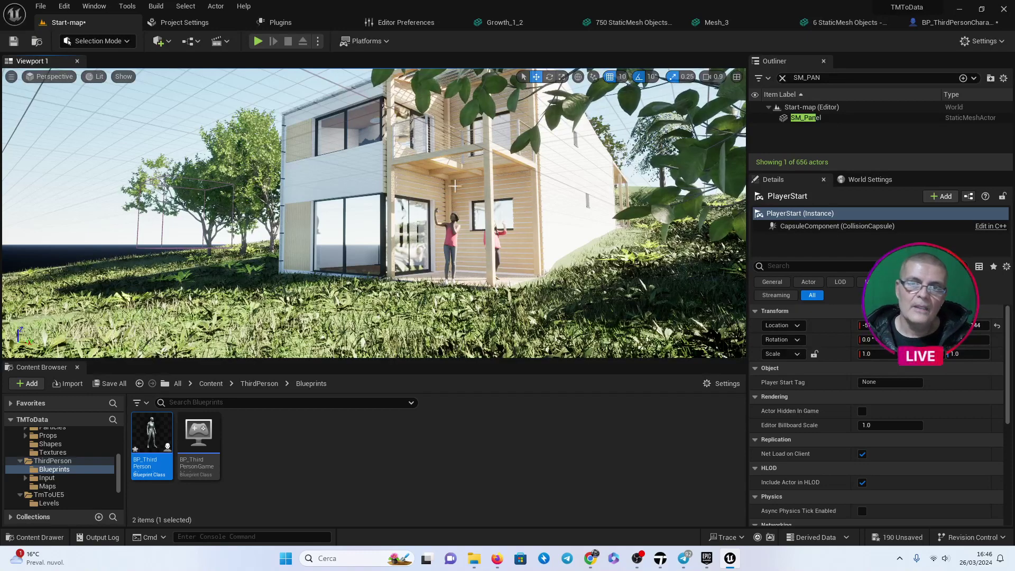
{"action": "right_click_drag", "start_coordinate": [449, 194], "coordinate": [418, 193]}
{"action": "right_click_drag", "start_coordinate": [479, 178], "coordinate": [486, 175]}
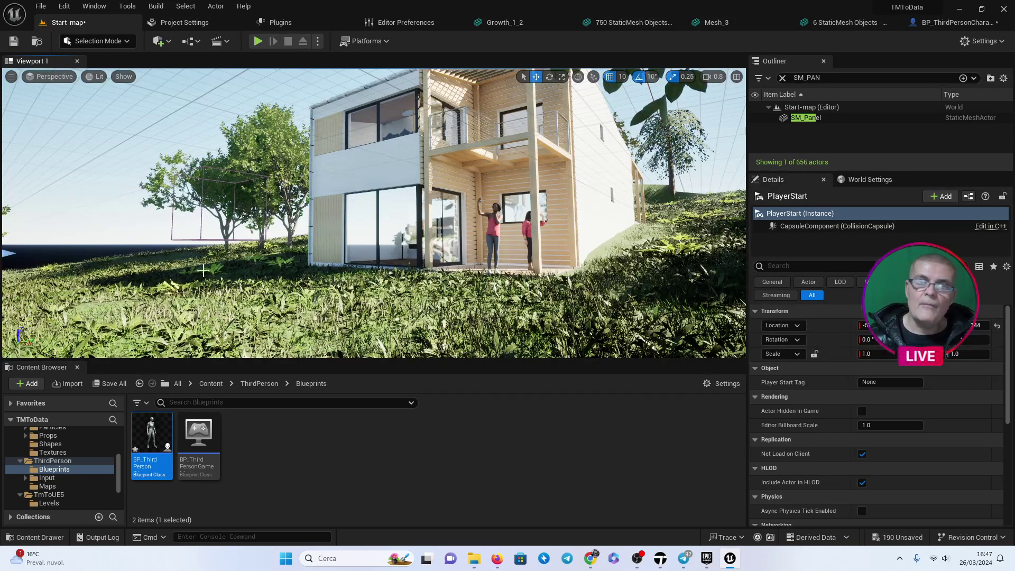
Save all 190 unsaved assets and turn on the viewport's FPS readout.
{"action": "left_click", "coordinate": [908, 539]}
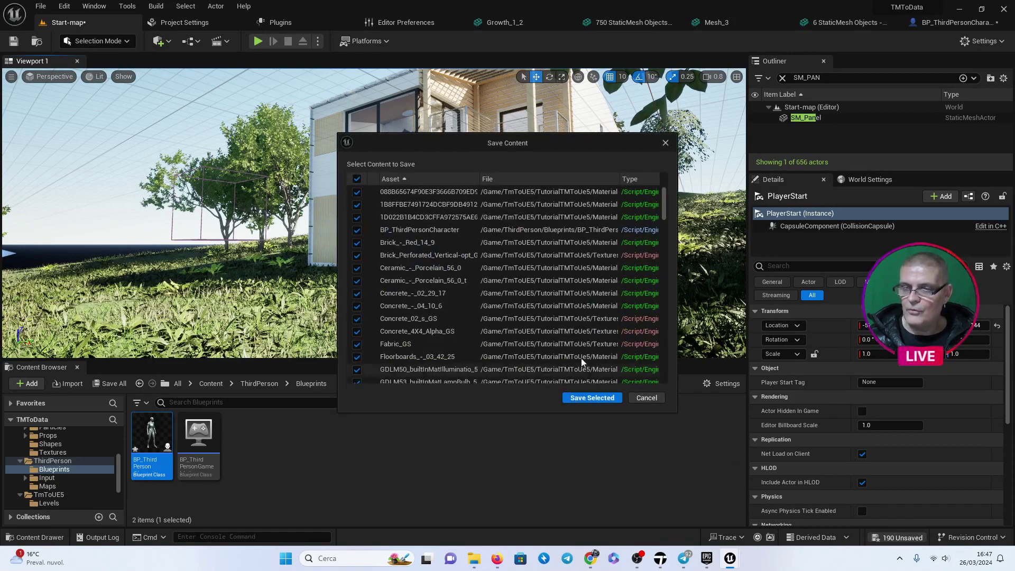
{"action": "left_click", "coordinate": [579, 398]}
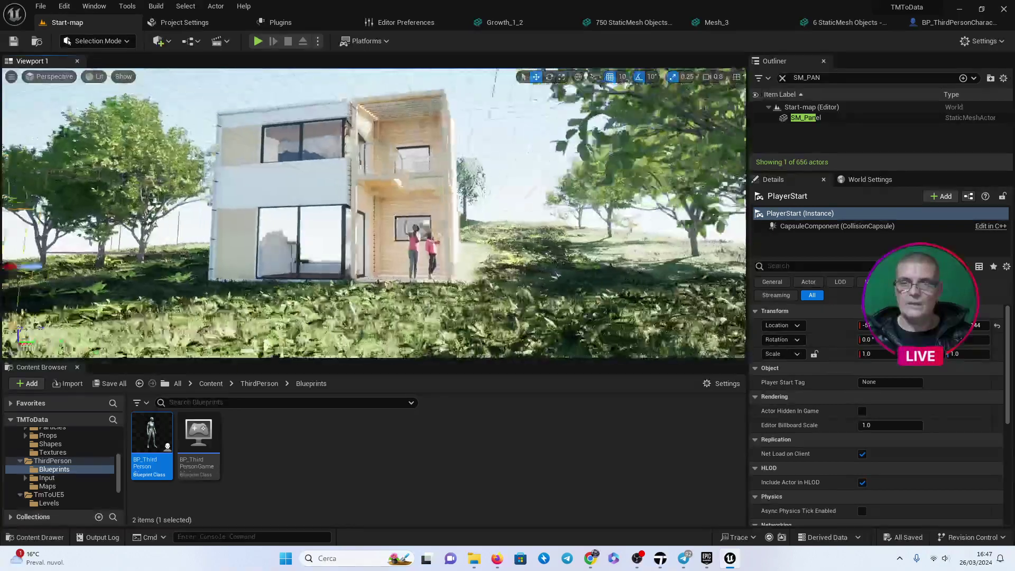
{"action": "left_click", "coordinate": [10, 77]}
{"action": "left_click", "coordinate": [39, 125]}
Clear the selection, view the whole house front-on, and bring up the File menu.
{"action": "key", "text": "Escape"}
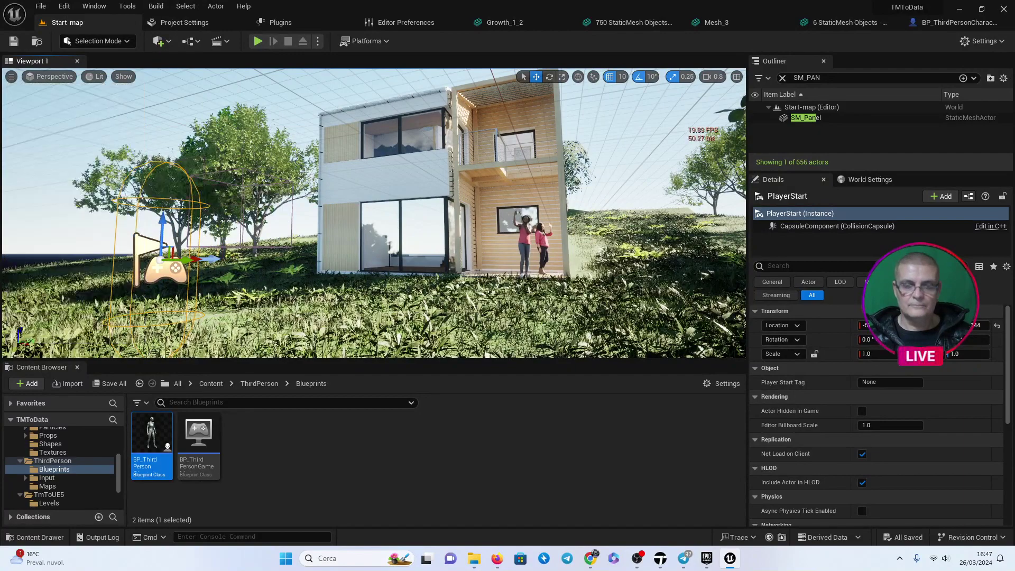
{"action": "key", "text": "Escape"}
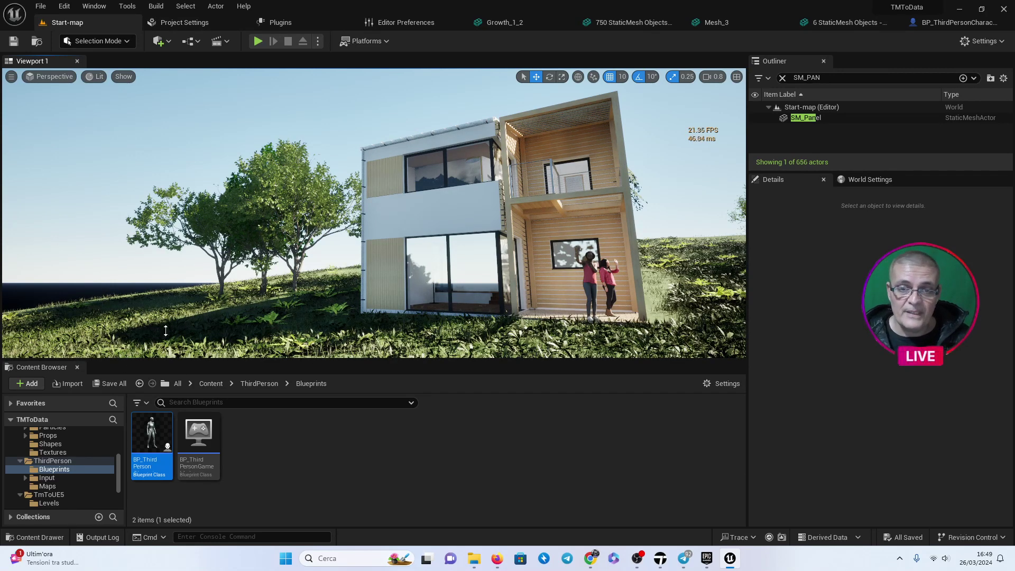
{"action": "left_click", "coordinate": [42, 8]}
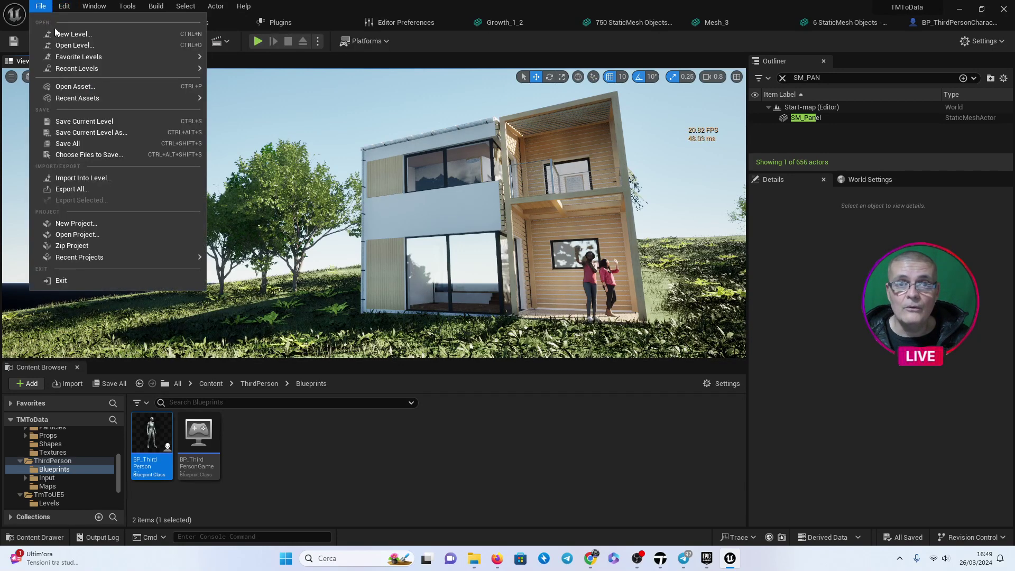
Create a new empty level and turn off the viewport FPS readout.
{"action": "left_click", "coordinate": [73, 34]}
{"action": "double_click", "coordinate": [577, 216]}
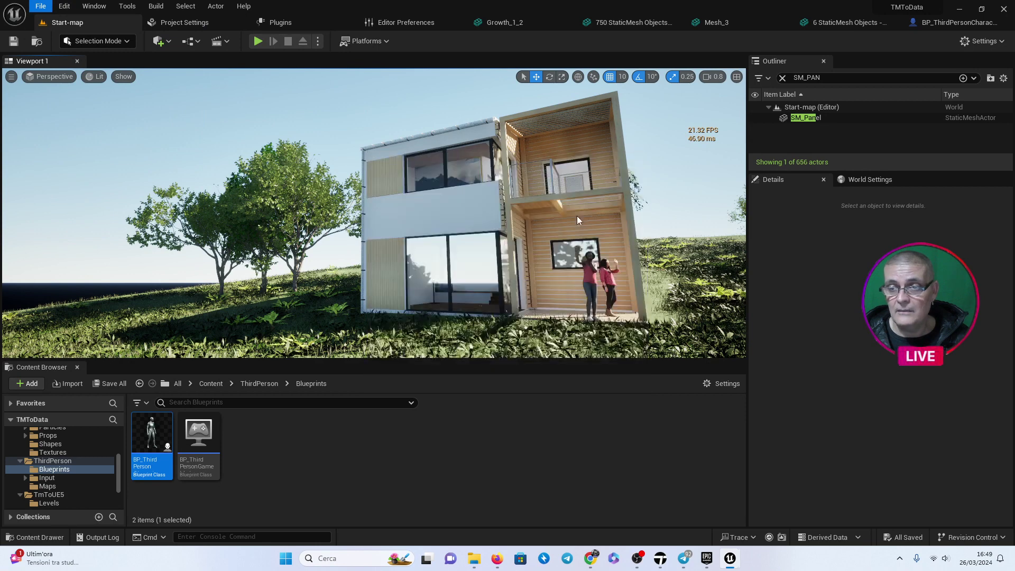
{"action": "left_click", "coordinate": [11, 77]}
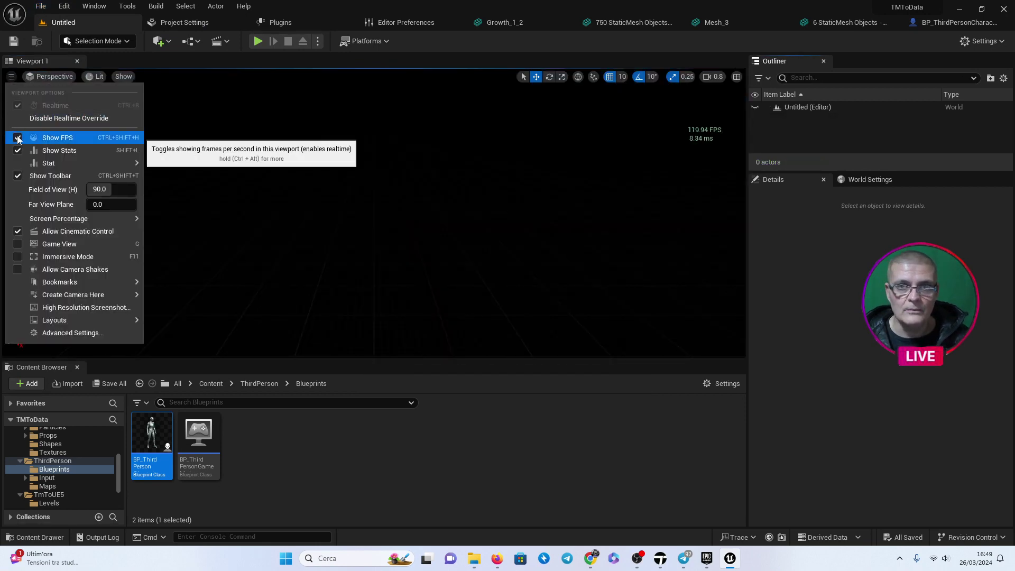
{"action": "left_click", "coordinate": [18, 139]}
{"action": "left_click", "coordinate": [453, 272]}
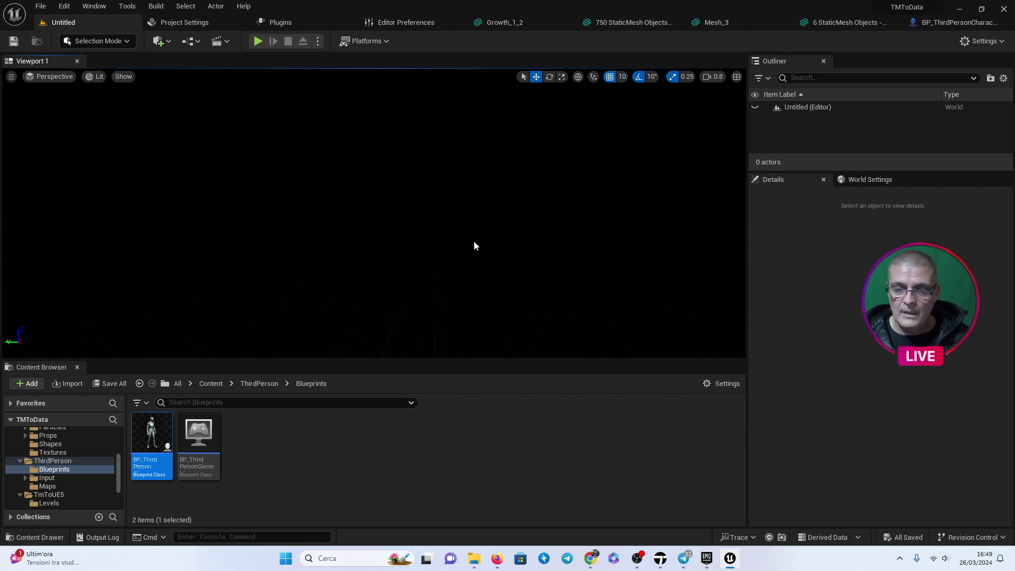
Collapse StarterContent and ThirdPerson in the Content Browser tree and open the TmToUE5 folder.
{"action": "left_click_drag", "start_coordinate": [234, 360], "coordinate": [234, 281]}
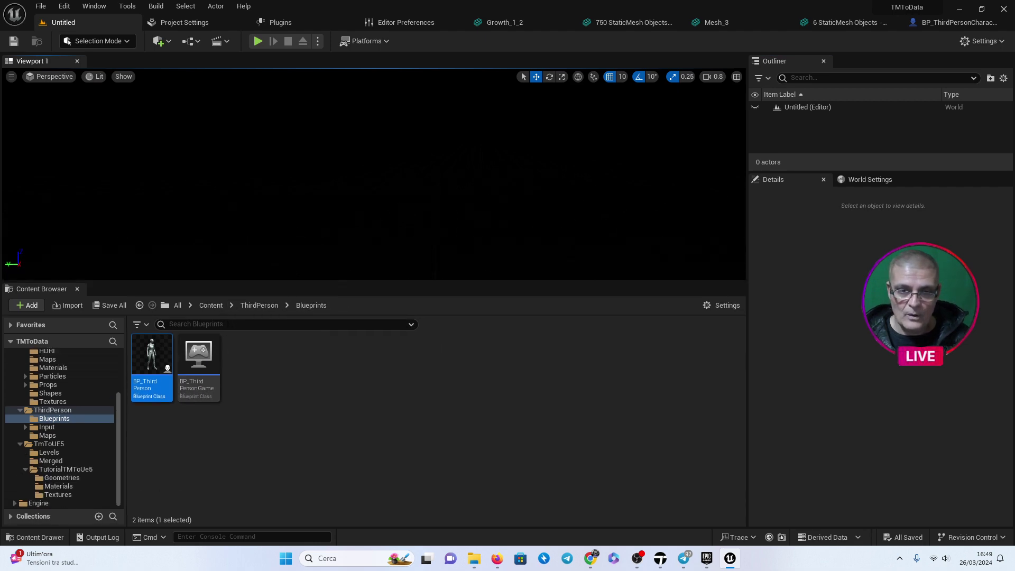
{"action": "scroll", "coordinate": [98, 417], "scroll_direction": "up", "scroll_amount": 3}
{"action": "scroll", "coordinate": [91, 412], "scroll_direction": "up", "scroll_amount": 3}
{"action": "left_click", "coordinate": [20, 388]}
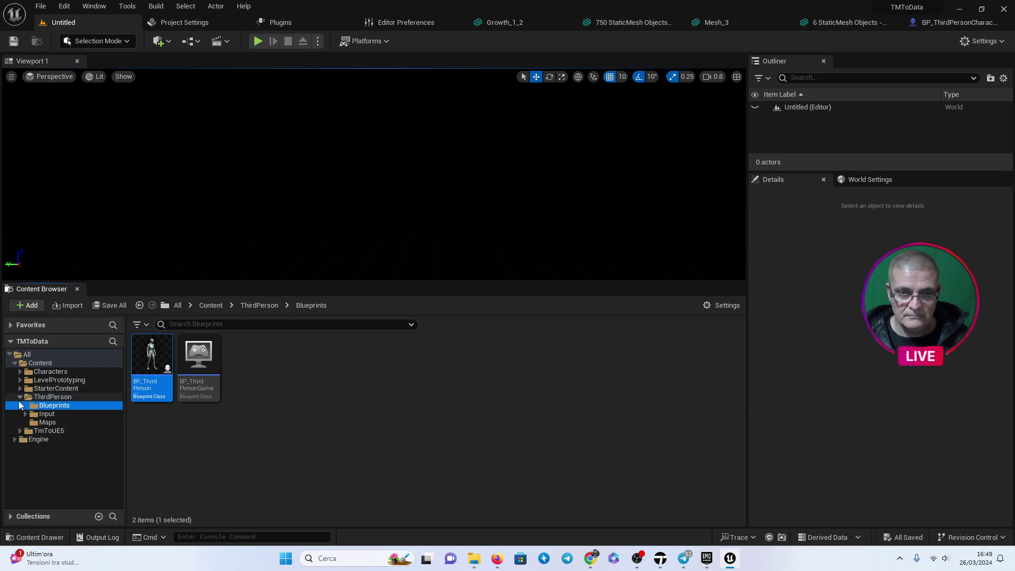
{"action": "left_click", "coordinate": [20, 397]}
{"action": "left_click", "coordinate": [49, 406]}
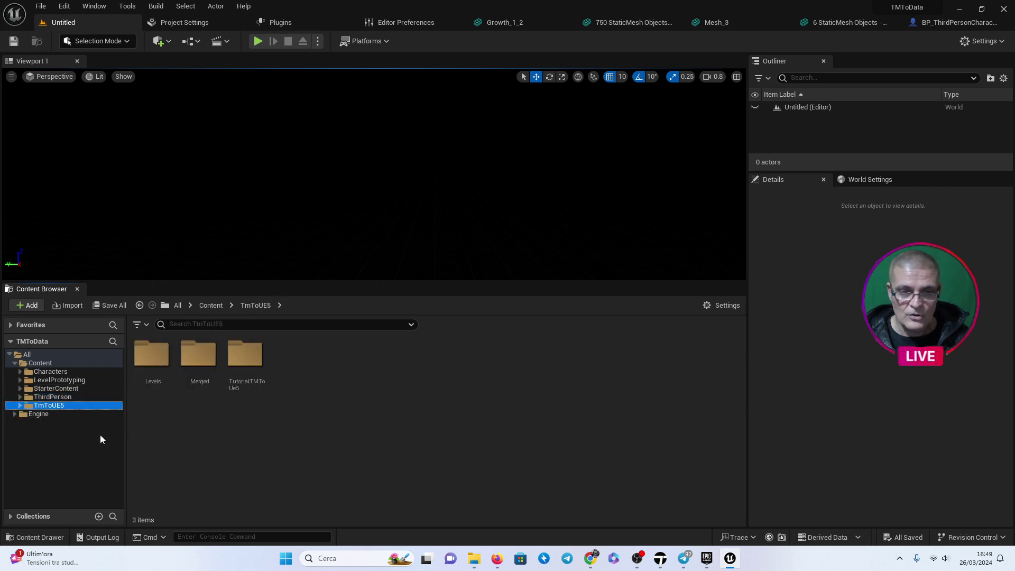
Create a new folder named Datapreps inside TmToUE5.
{"action": "right_click", "coordinate": [281, 449]}
{"action": "left_click", "coordinate": [329, 92]}
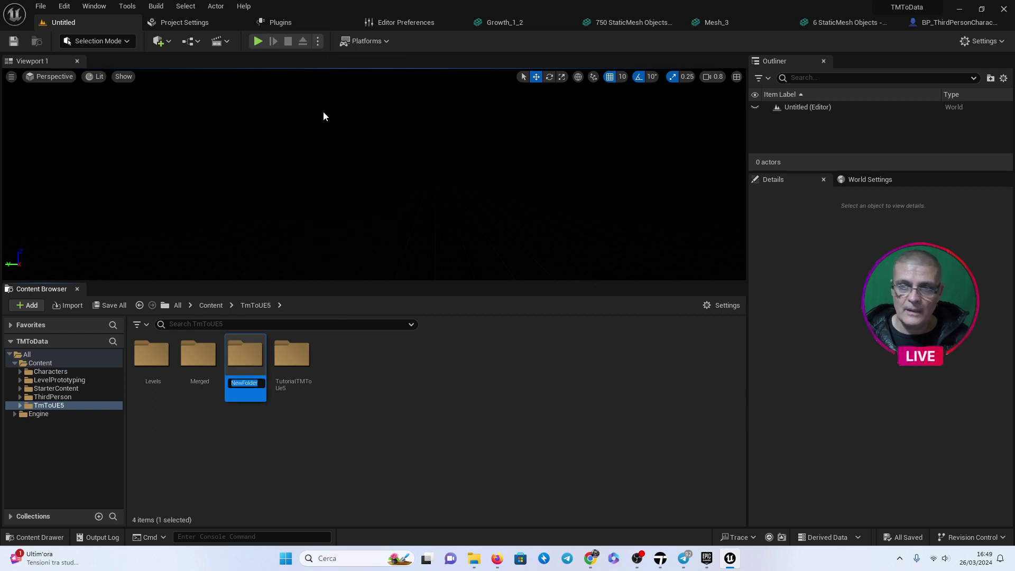
{"action": "type", "text": "Datap"}
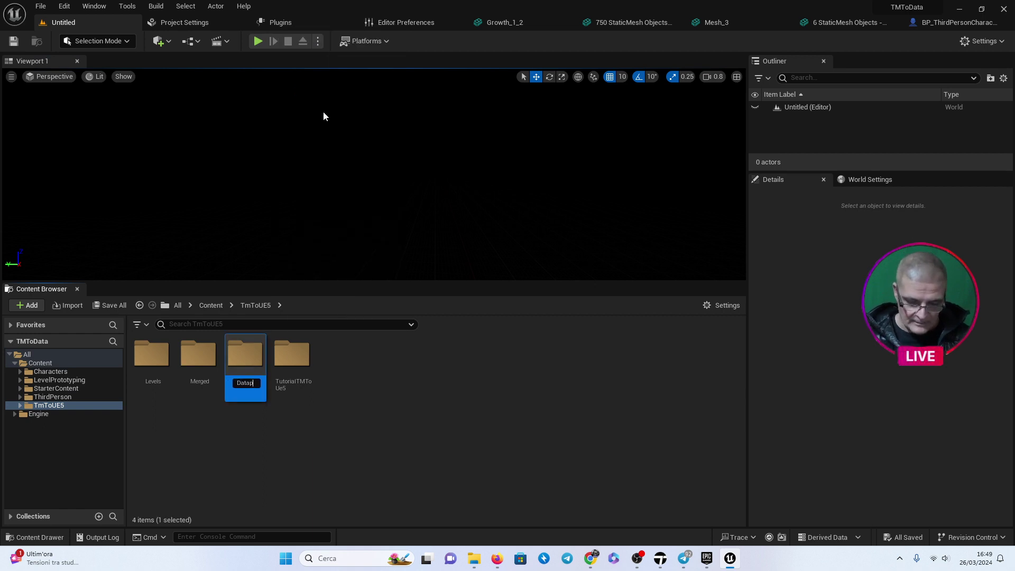
{"action": "type", "text": "reps"}
{"action": "key", "text": "Return"}
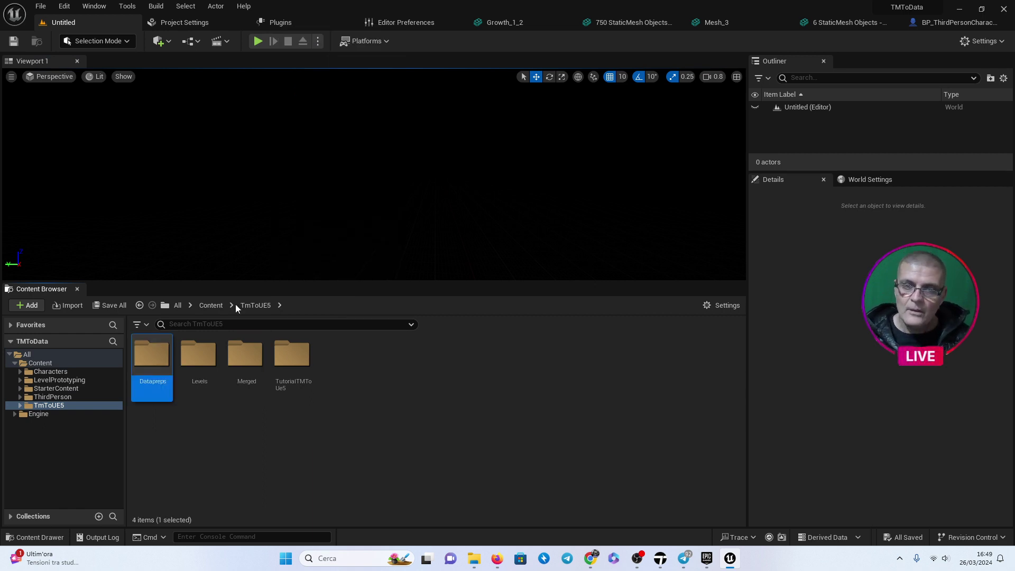
Inside Datapreps, create a Dataprep asset named DP_TmToUE5 and open it in the Dataprep editor.
{"action": "double_click", "coordinate": [152, 360]}
{"action": "right_click", "coordinate": [255, 380]}
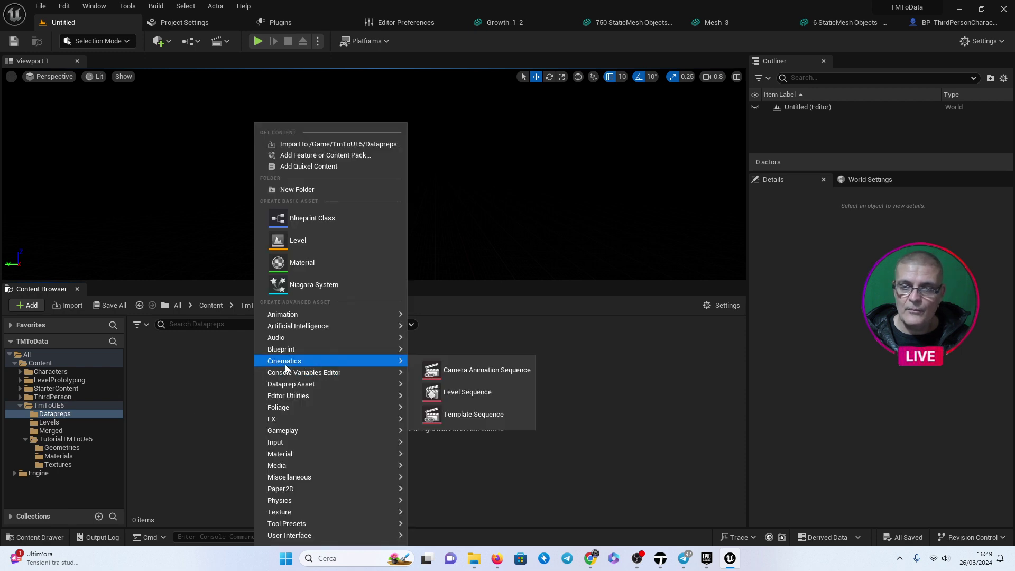
{"action": "mouse_move", "coordinate": [325, 386]}
{"action": "left_click", "coordinate": [456, 396]}
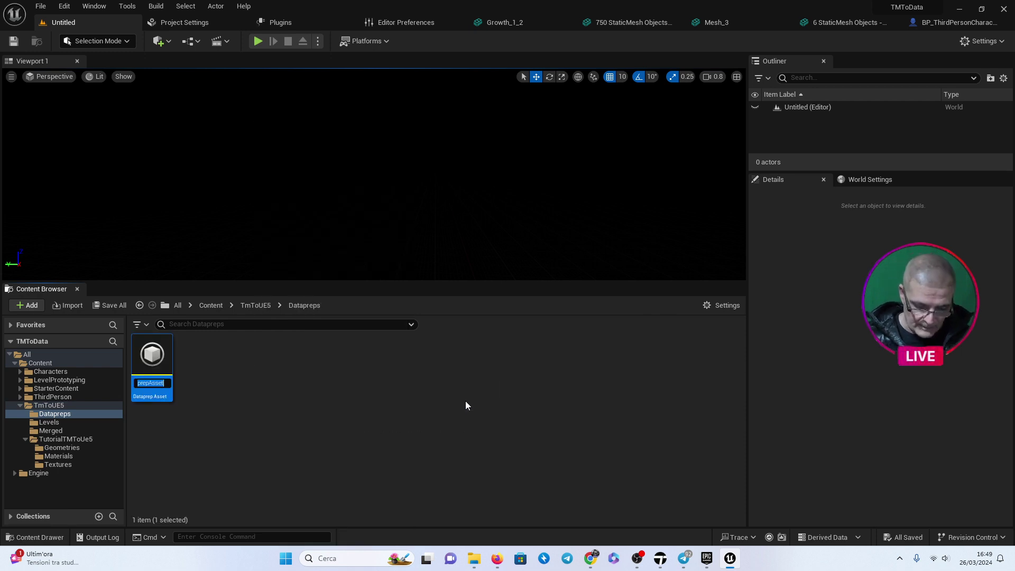
{"action": "type", "text": "DP_"}
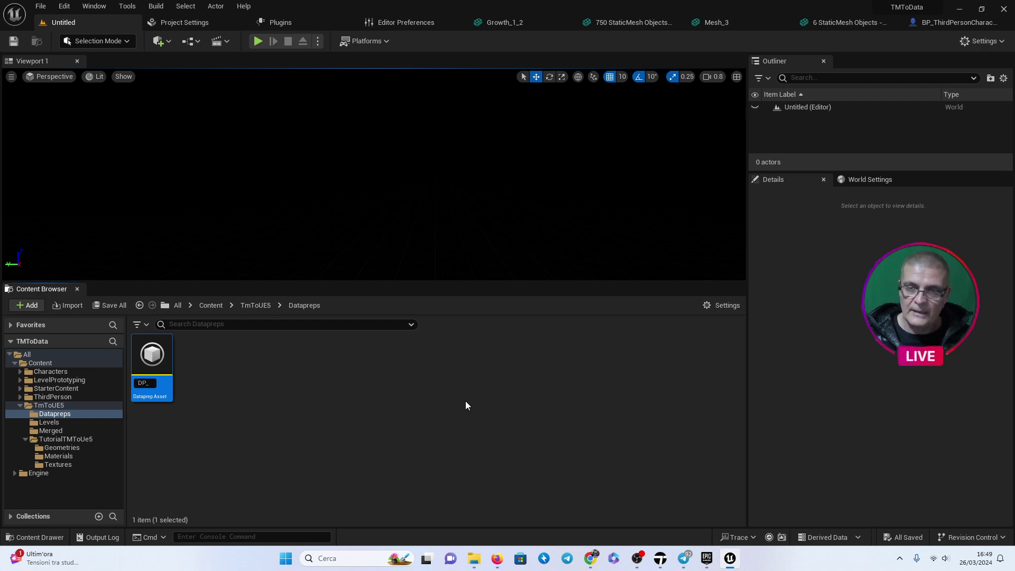
{"action": "type", "text": "TmT"}
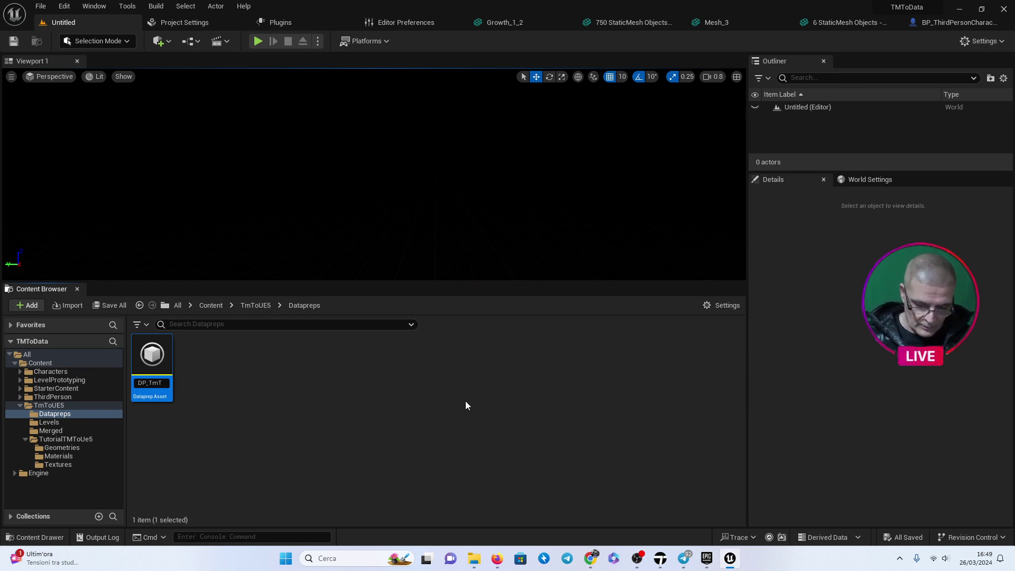
{"action": "type", "text": "oUE5"}
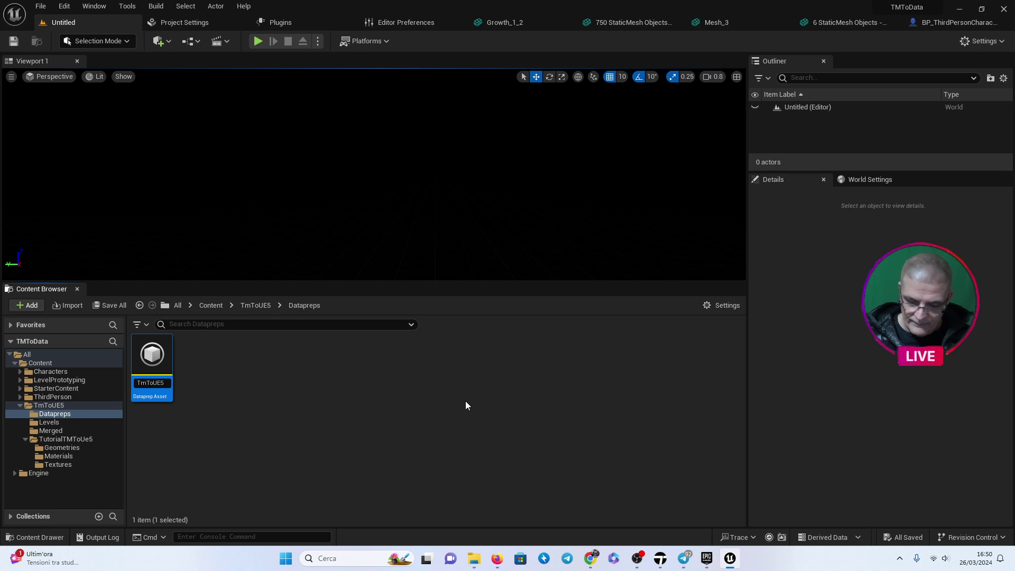
{"action": "key", "text": "Return"}
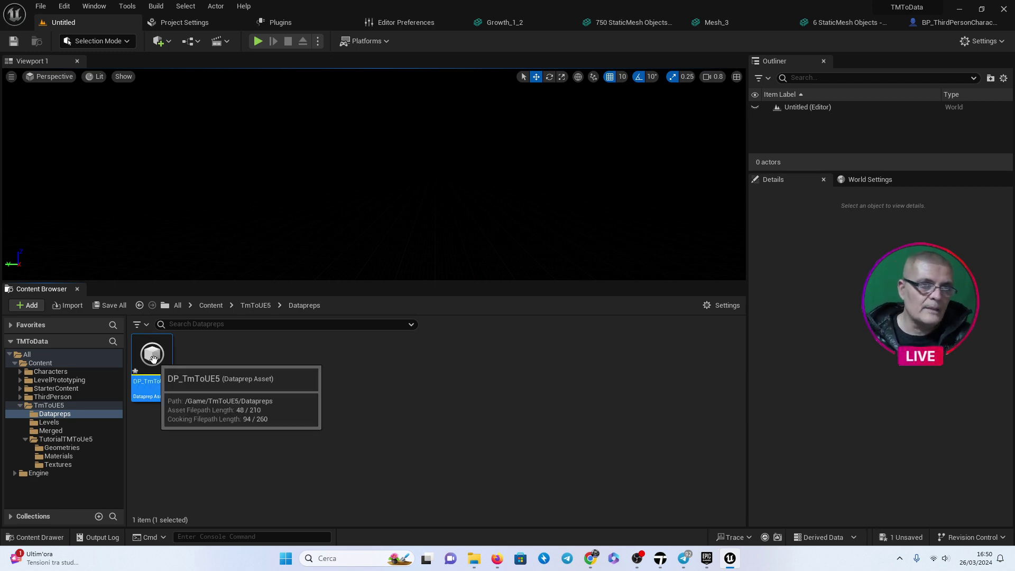
{"action": "double_click", "coordinate": [152, 357]}
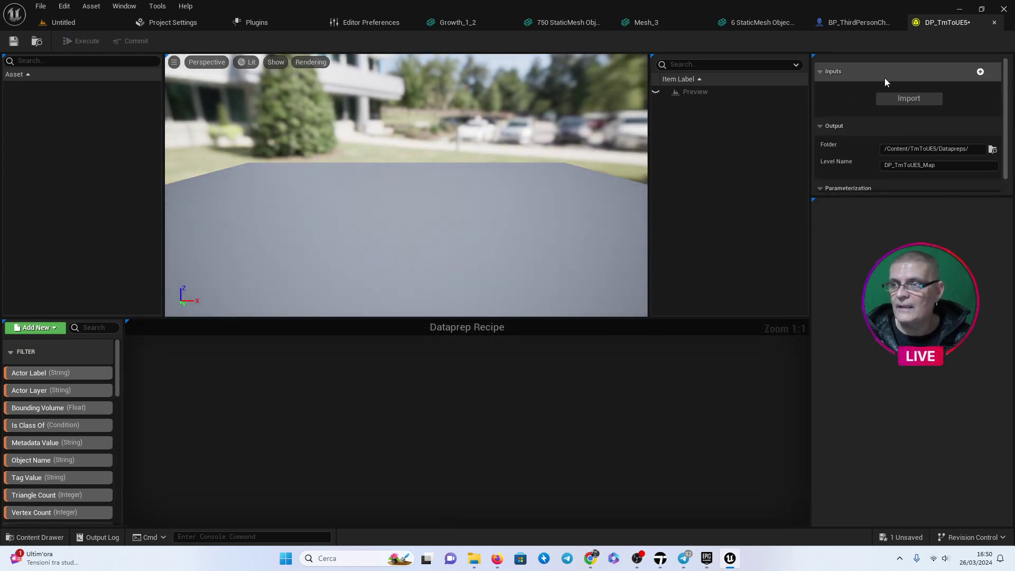
Add TutorialTMToUe5.udatasmith as a Datasmith file input and import it into the preview.
{"action": "left_click", "coordinate": [981, 72]}
{"action": "left_click", "coordinate": [950, 101]}
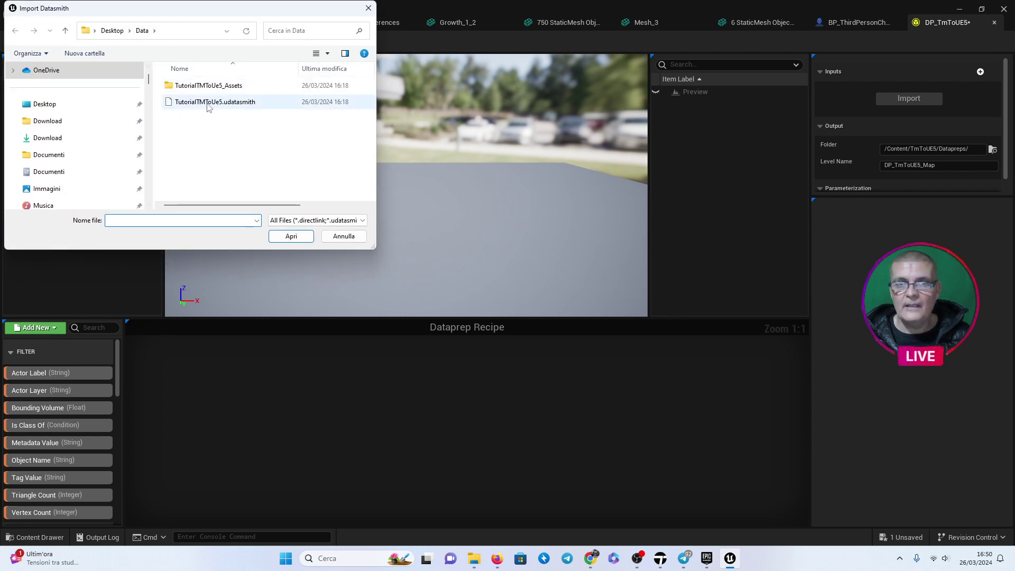
{"action": "left_click", "coordinate": [211, 102]}
{"action": "left_click", "coordinate": [292, 236]}
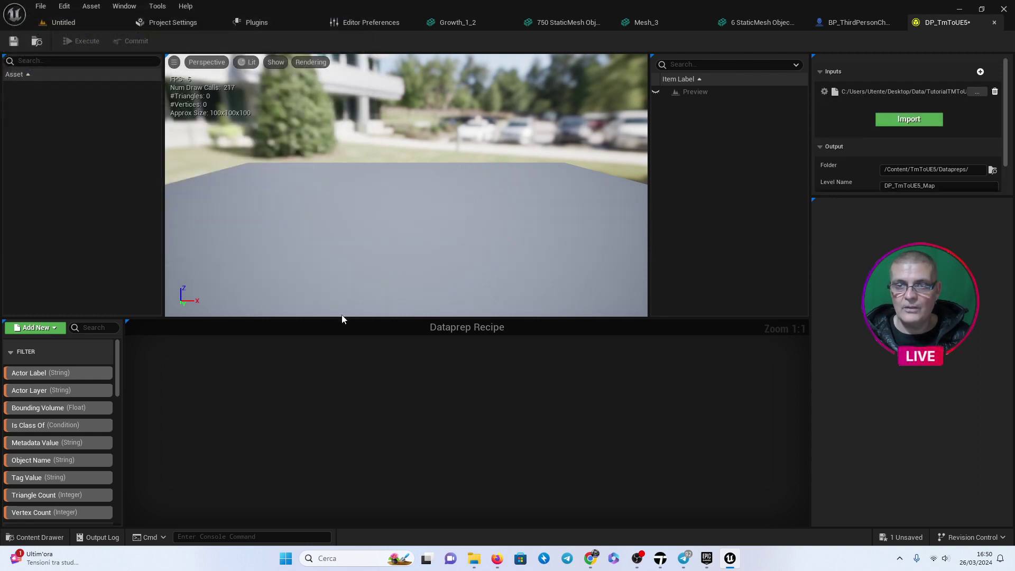
{"action": "left_click", "coordinate": [916, 122]}
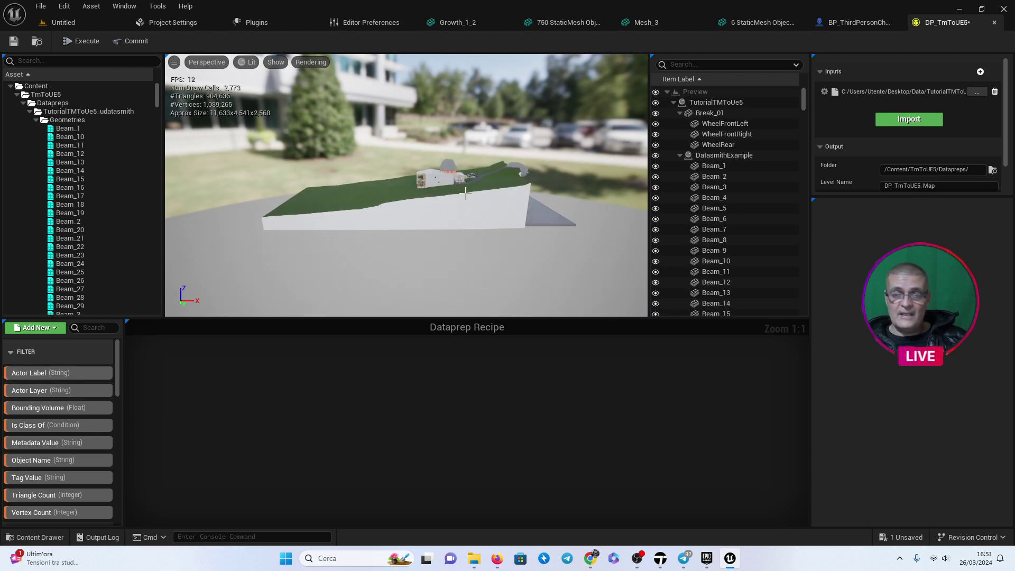
{"action": "left_click_drag", "start_coordinate": [394, 244], "coordinate": [394, 227]}
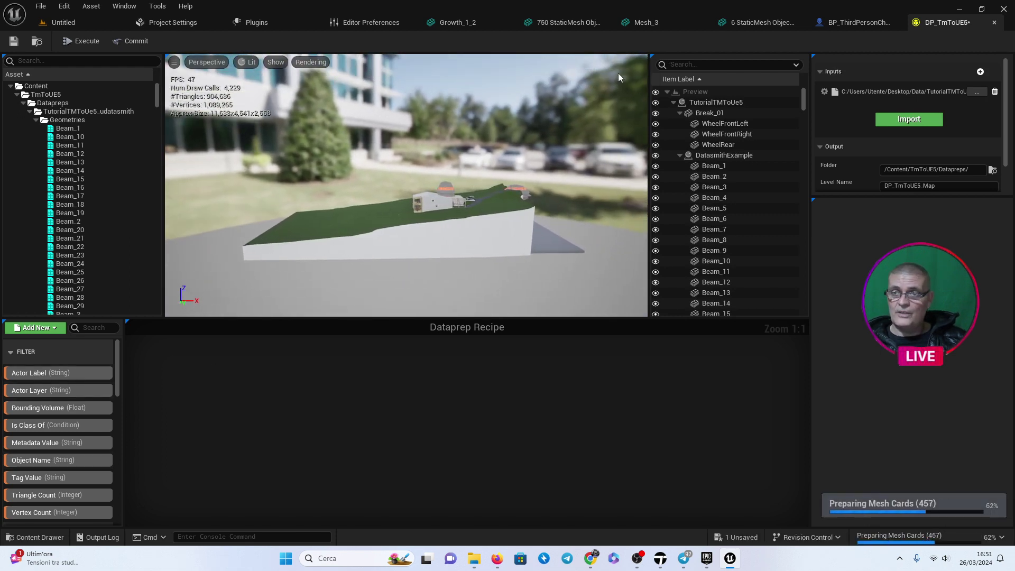
{"action": "left_click_drag", "start_coordinate": [618, 72], "coordinate": [618, 58]}
{"action": "left_click_drag", "start_coordinate": [406, 212], "coordinate": [406, 180]}
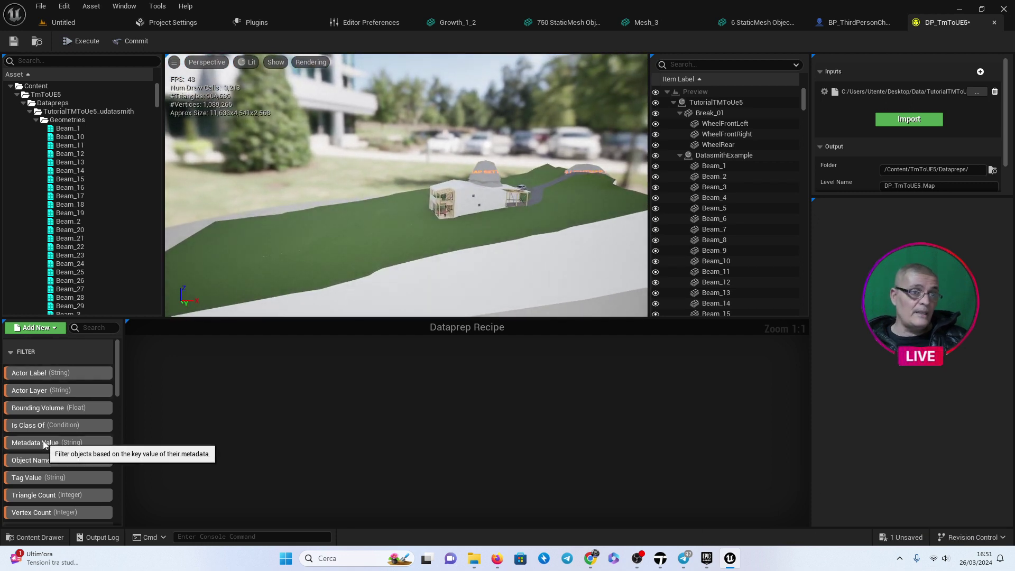
{"action": "left_click_drag", "start_coordinate": [433, 244], "coordinate": [450, 133]}
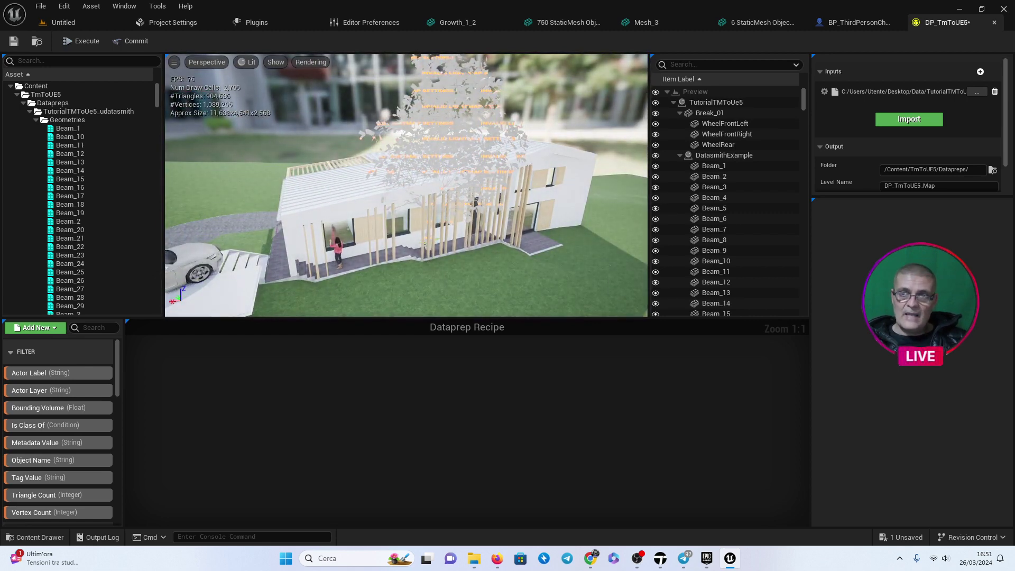
{"action": "left_click", "coordinate": [475, 202]}
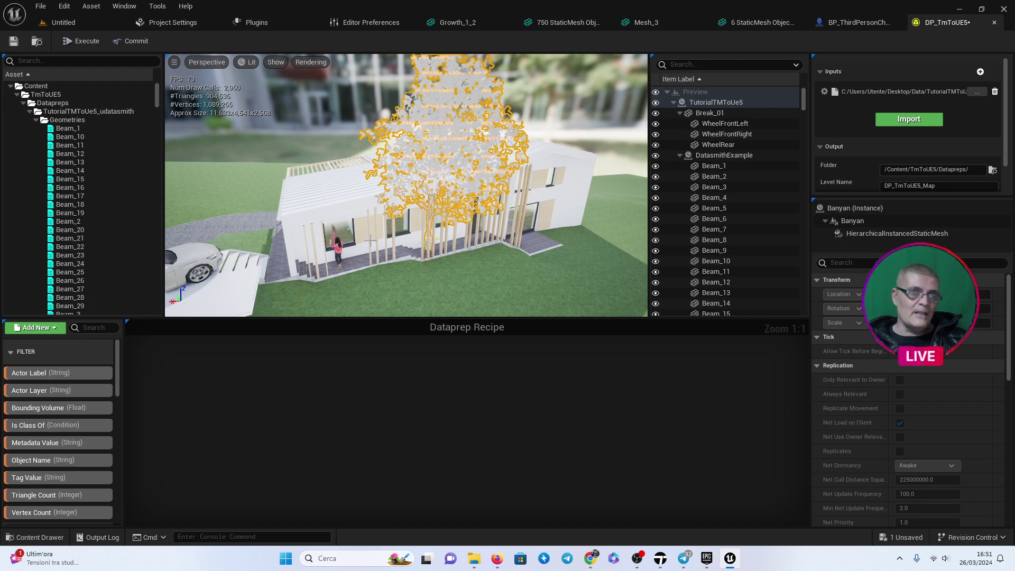
{"action": "scroll", "coordinate": [370, 240], "scroll_direction": "up", "scroll_amount": 3}
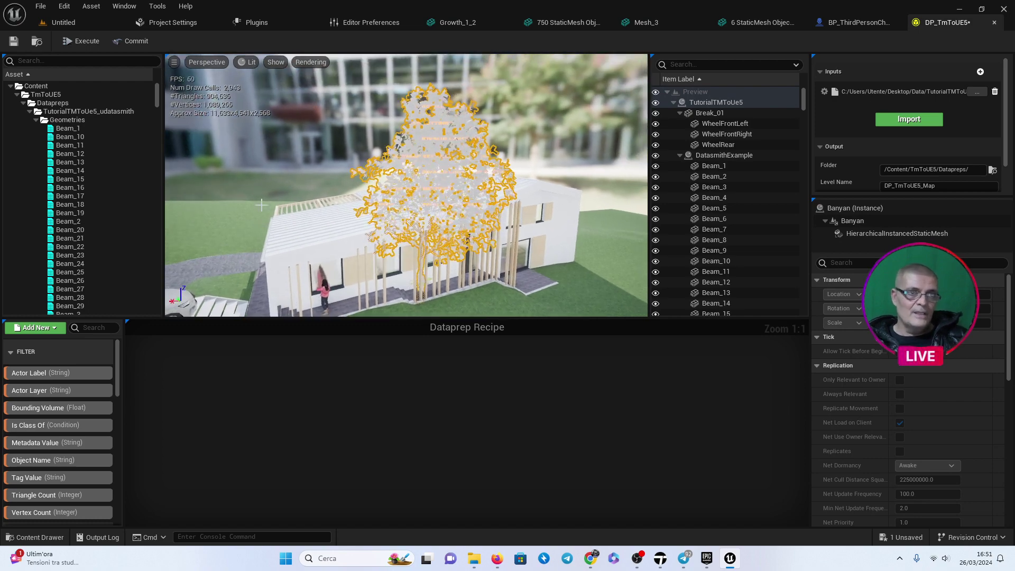
{"action": "scroll", "coordinate": [370, 241], "scroll_direction": "up", "scroll_amount": 2}
{"action": "left_click_drag", "start_coordinate": [263, 188], "coordinate": [222, 190]}
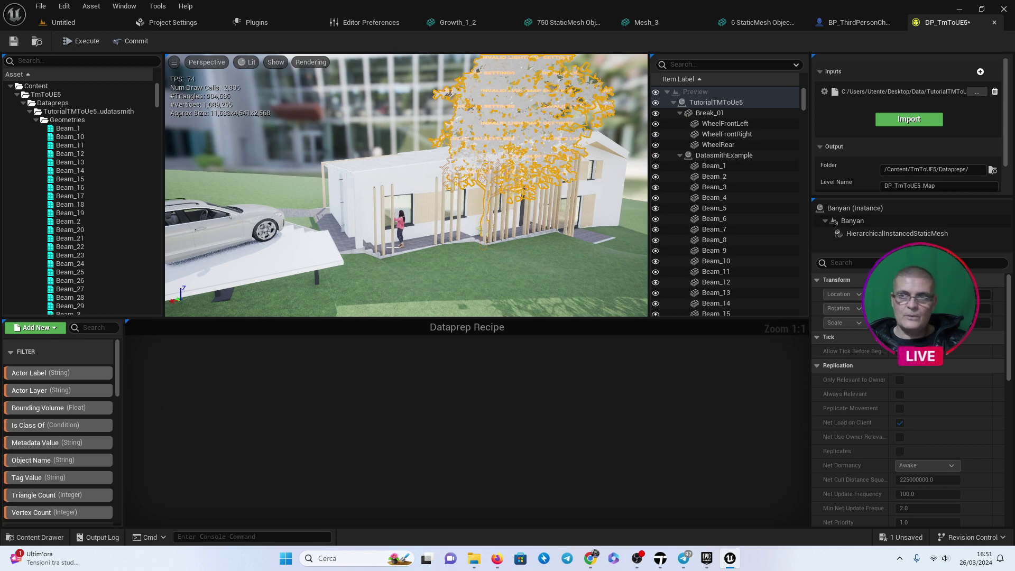
{"action": "left_click", "coordinate": [406, 84]}
{"action": "left_click", "coordinate": [451, 87]}
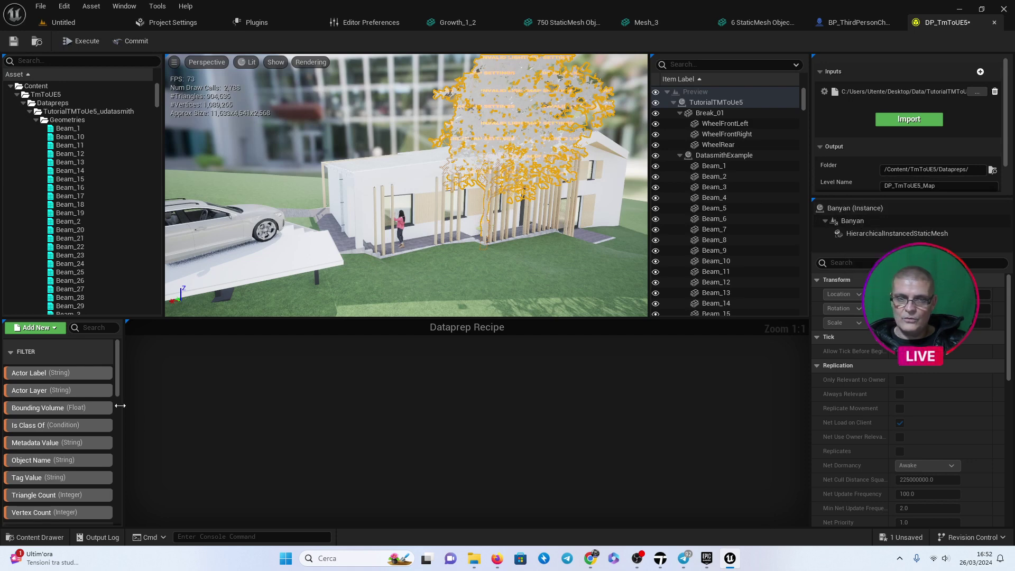
Add a Filter by Class to the recipe, filtering by the Actor class.
{"action": "mouse_move", "coordinate": [37, 426]}
{"action": "left_mouse_down"}
{"action": "mouse_move", "coordinate": [207, 376]}
{"action": "mouse_move", "coordinate": [210, 365]}
{"action": "left_mouse_up"}
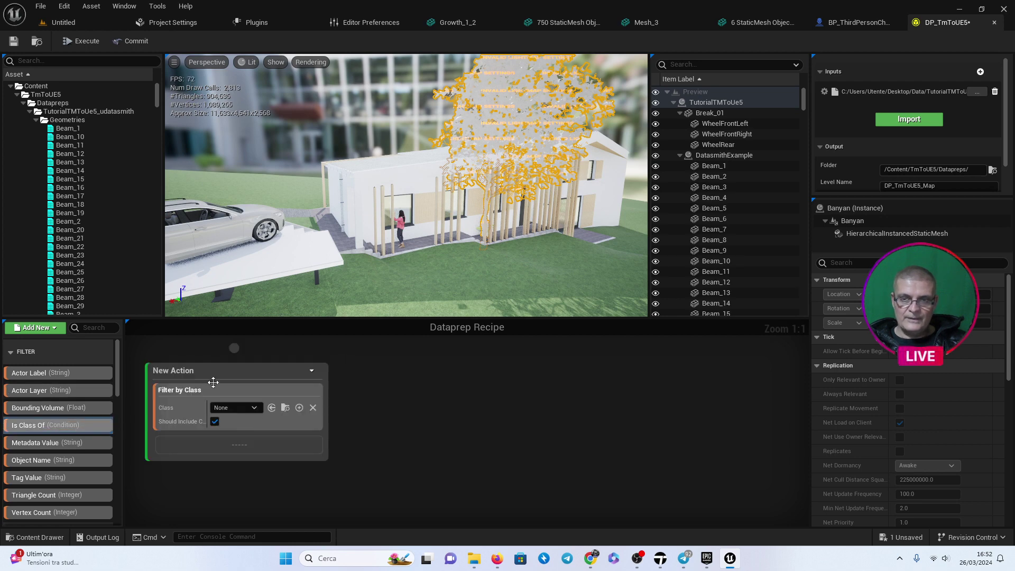
{"action": "left_click", "coordinate": [255, 407]}
{"action": "type", "text": "act"}
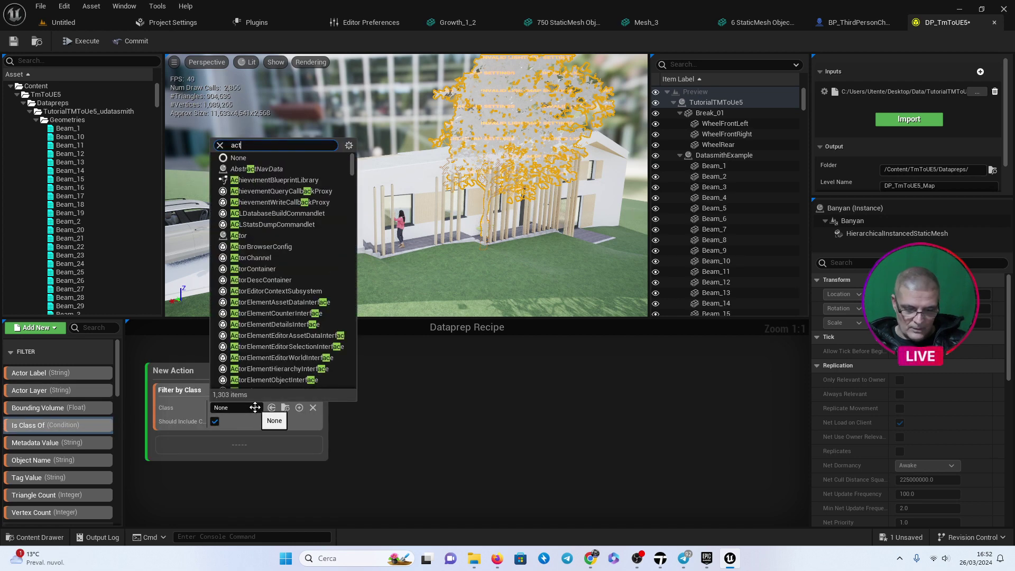
{"action": "type", "text": "or"}
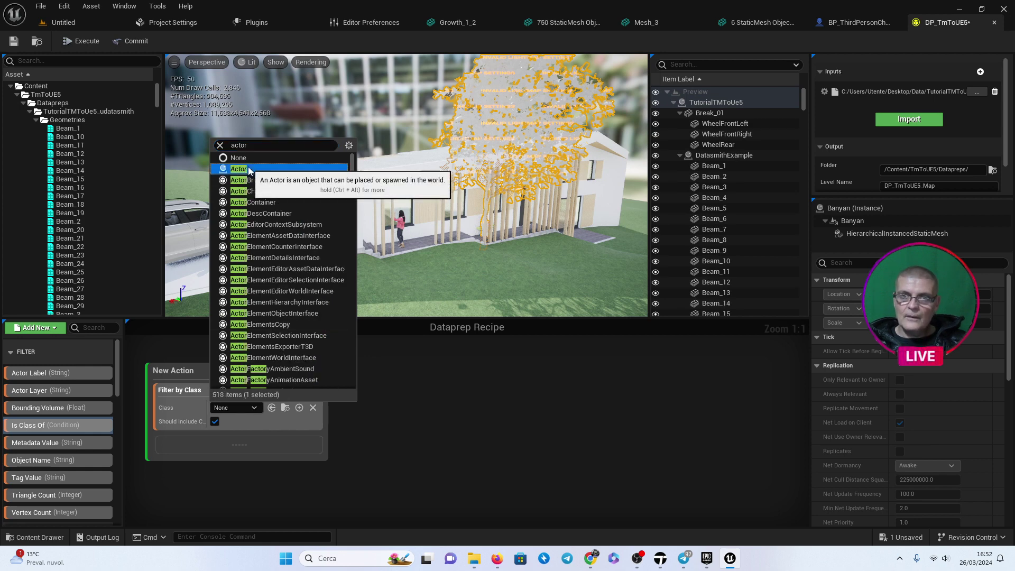
{"action": "left_click", "coordinate": [249, 170]}
{"action": "scroll", "coordinate": [75, 426], "scroll_direction": "down", "scroll_amount": 1}
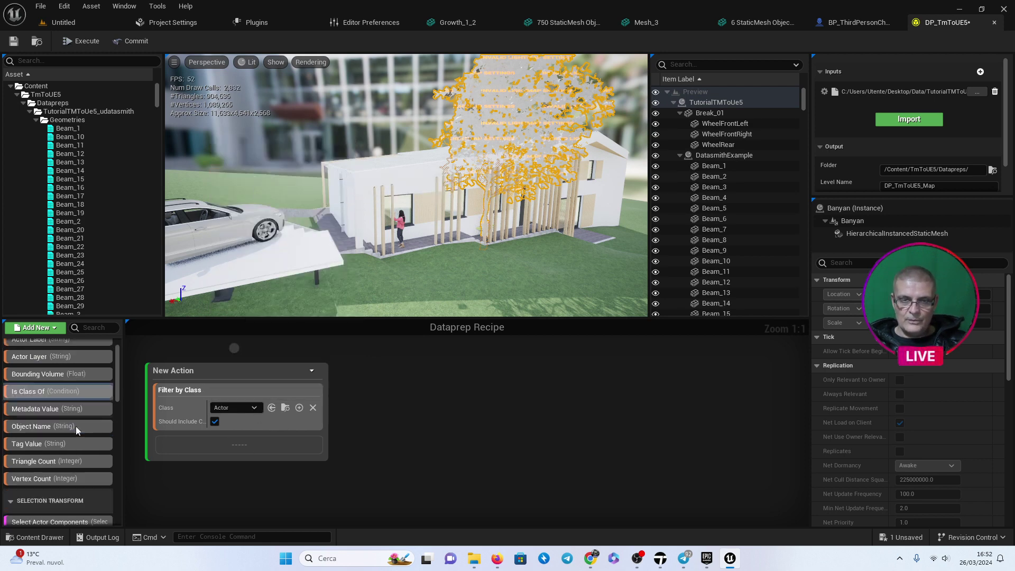
{"action": "scroll", "coordinate": [77, 420], "scroll_direction": "down", "scroll_amount": 2}
{"action": "scroll", "coordinate": [77, 414], "scroll_direction": "down", "scroll_amount": 1}
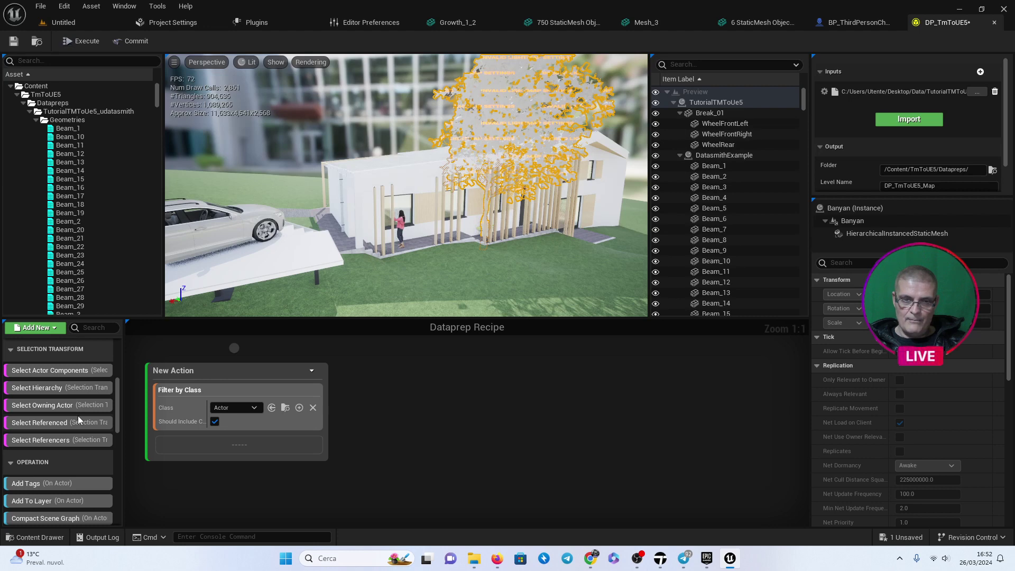
{"action": "scroll", "coordinate": [78, 415], "scroll_direction": "down", "scroll_amount": 2}
{"action": "scroll", "coordinate": [77, 417], "scroll_direction": "up", "scroll_amount": 1}
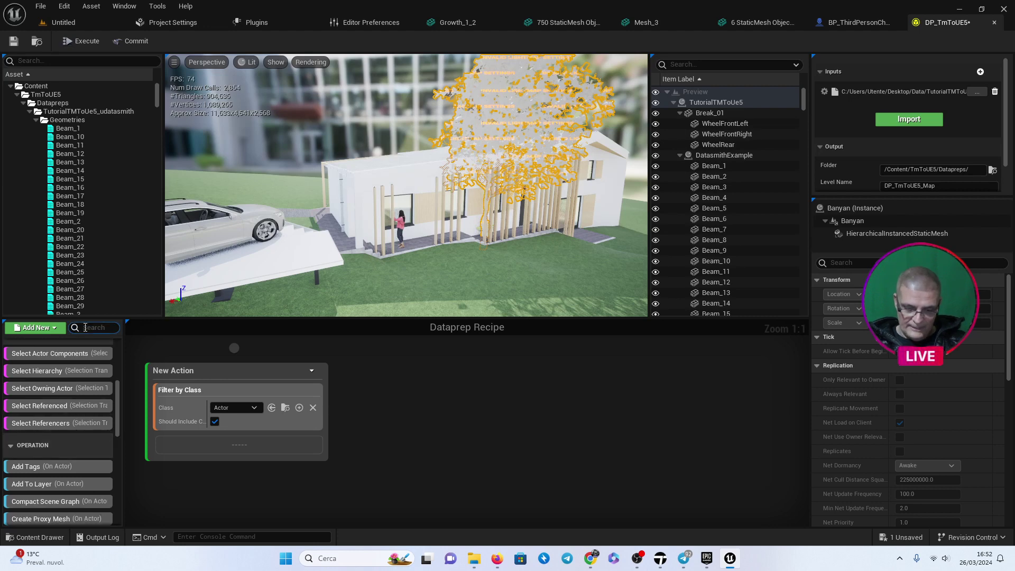
Add Setup Static Lighting at ratio 0.2 with lightmap generation off, then execute the recipe.
{"action": "left_click", "coordinate": [85, 327]}
{"action": "type", "text": "light"}
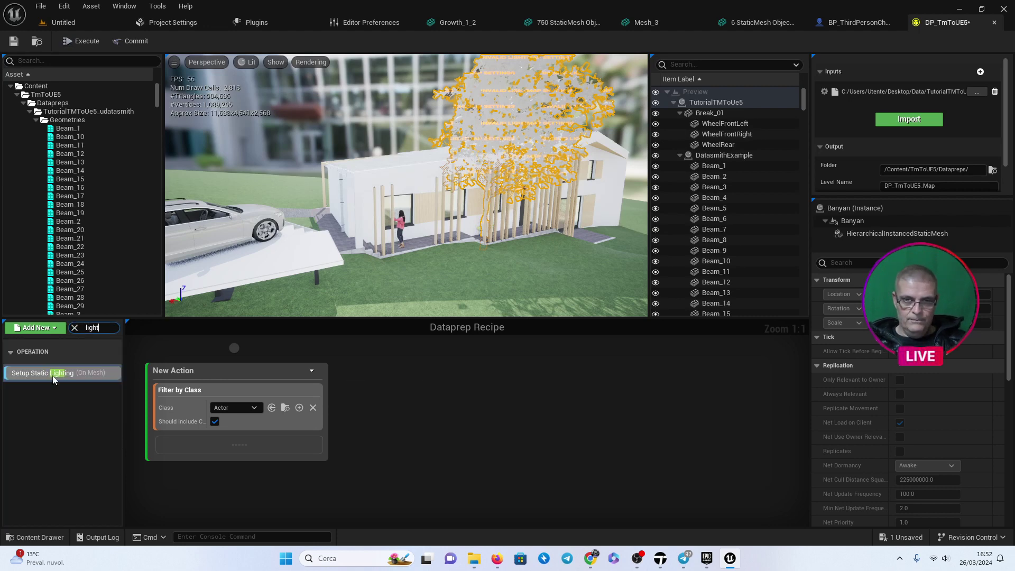
{"action": "left_click_drag", "start_coordinate": [53, 379], "coordinate": [240, 446]}
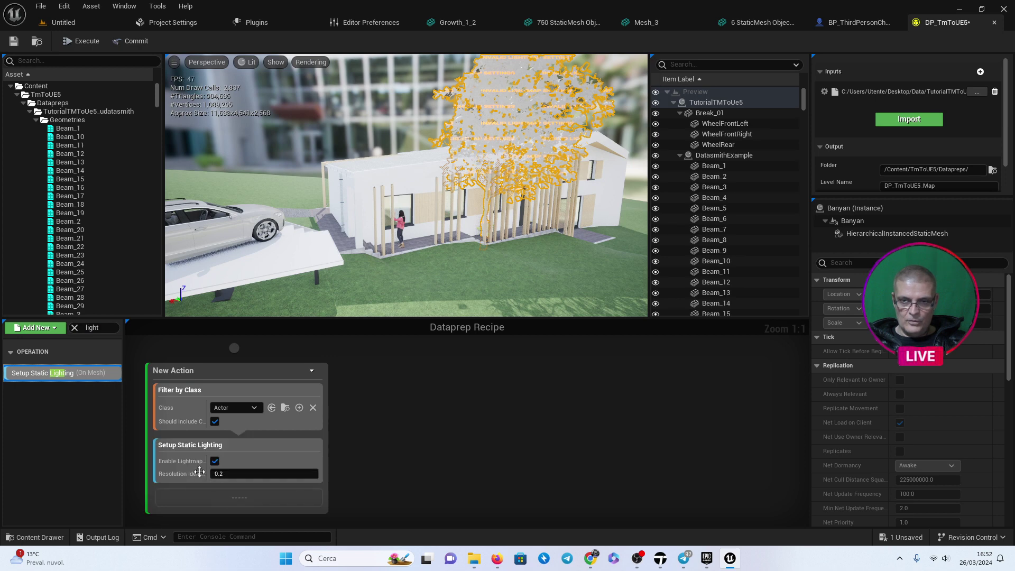
{"action": "left_click", "coordinate": [217, 461]}
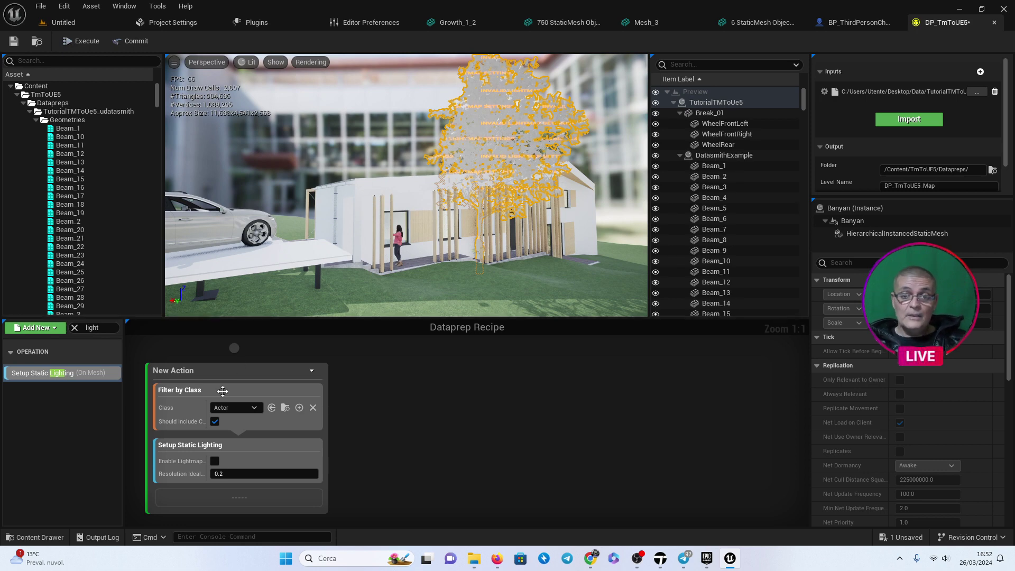
{"action": "left_click", "coordinate": [81, 41]}
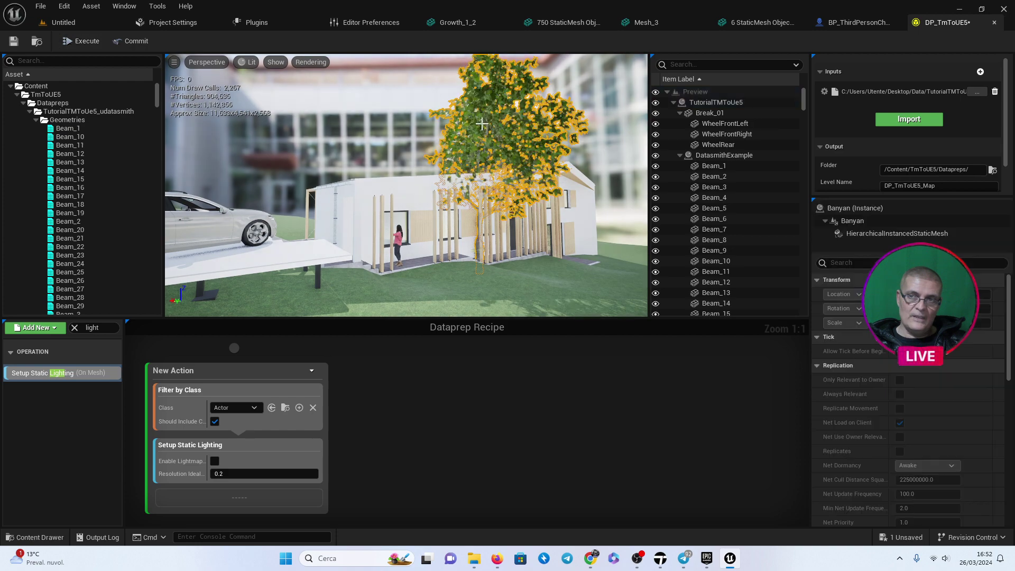
Fly to the balcony, select its top rail to read the label, and clear the 'light' search.
{"action": "mouse_move", "coordinate": [406, 185]}
{"action": "right_mouse_down"}
{"action": "mouse_move", "coordinate": [423, 180]}
{"action": "mouse_move", "coordinate": [381, 185]}
{"action": "mouse_move", "coordinate": [392, 185]}
{"action": "right_mouse_up"}
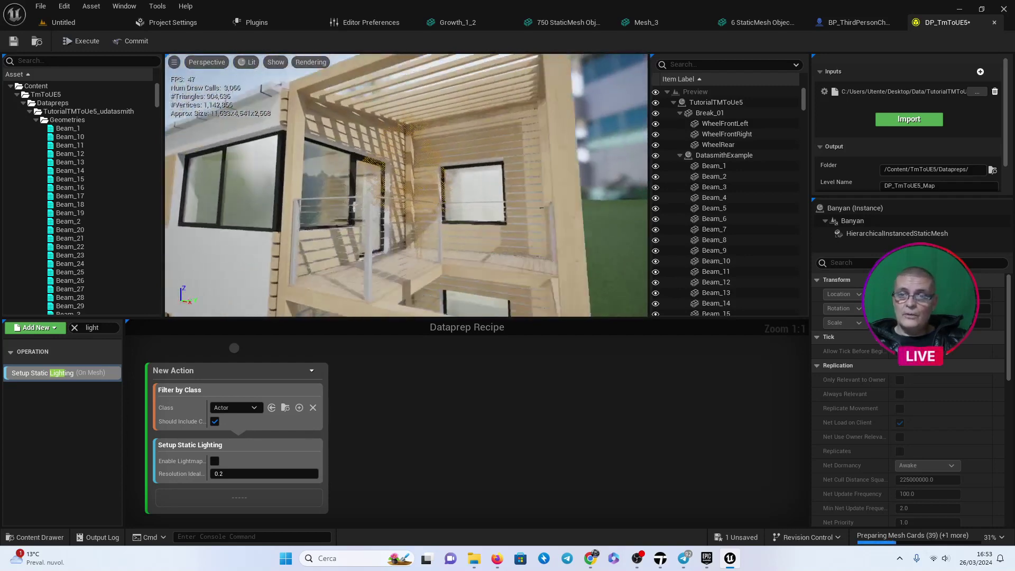
{"action": "right_click_drag", "start_coordinate": [406, 185], "coordinate": [338, 200]}
{"action": "left_click", "coordinate": [336, 200]}
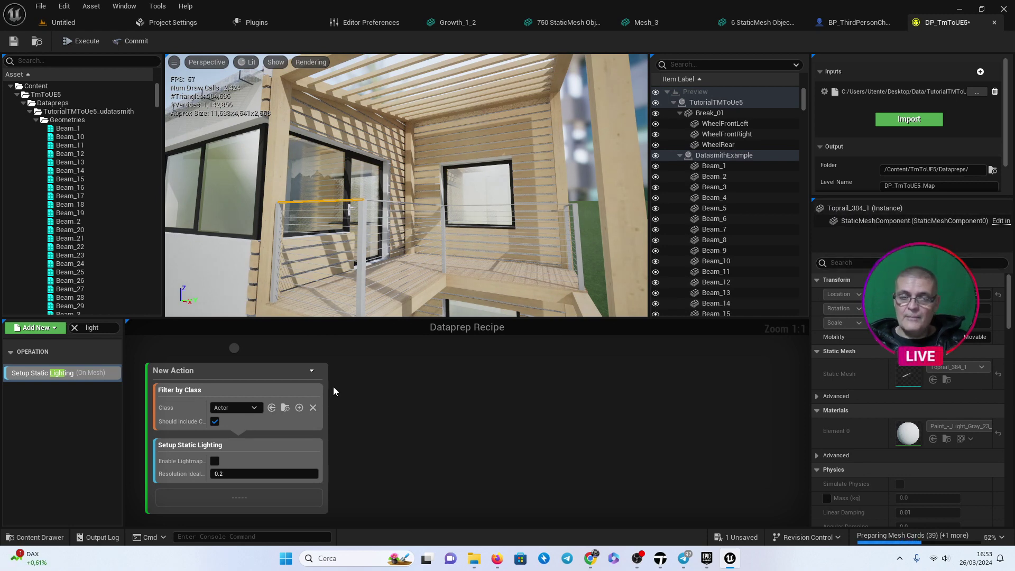
{"action": "left_click", "coordinate": [75, 328]}
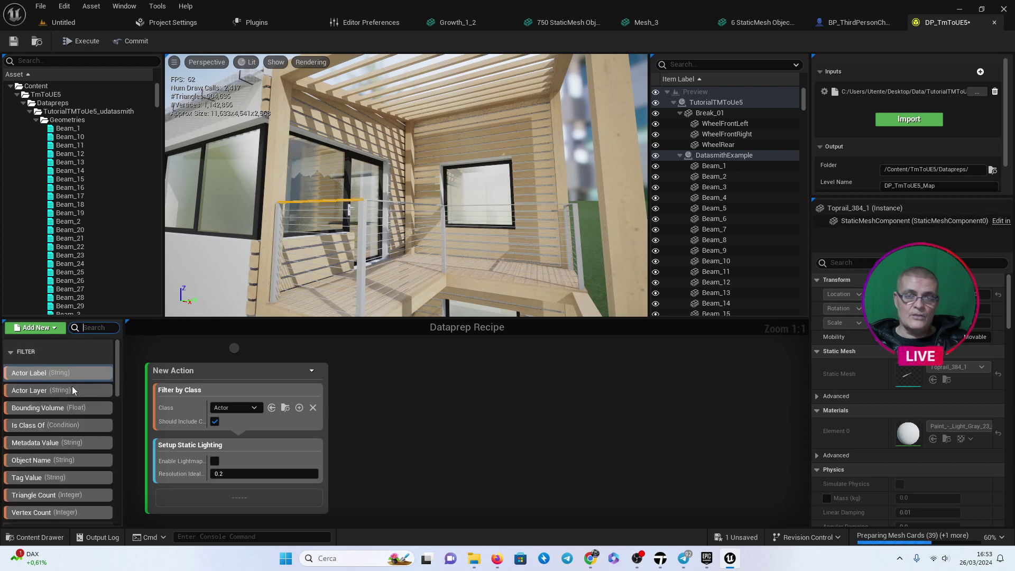
Add a new action filtering actors whose label contains 'rail', checking a railing post's label.
{"action": "left_click_drag", "start_coordinate": [46, 379], "coordinate": [413, 378]}
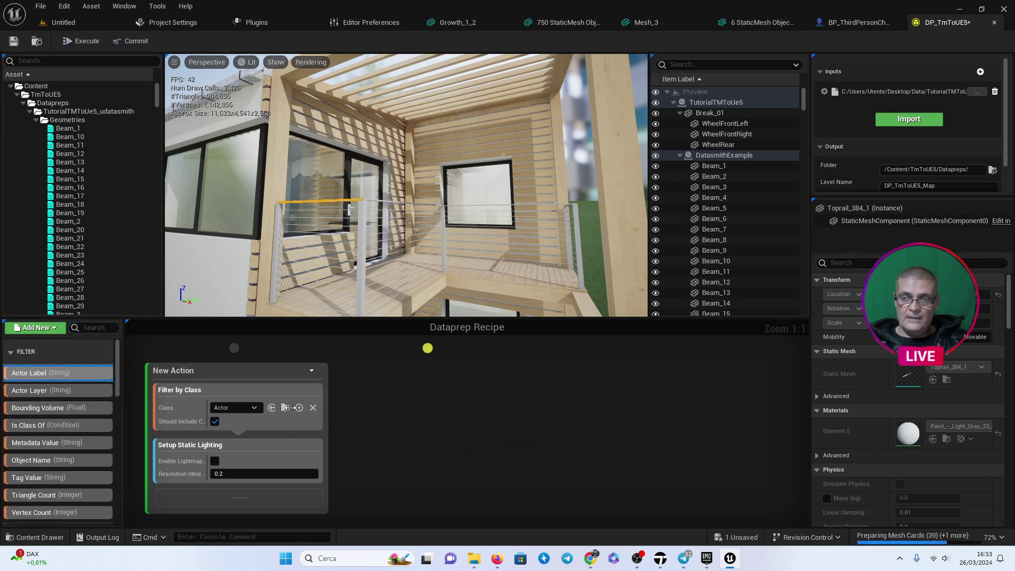
{"action": "left_click", "coordinate": [465, 407]}
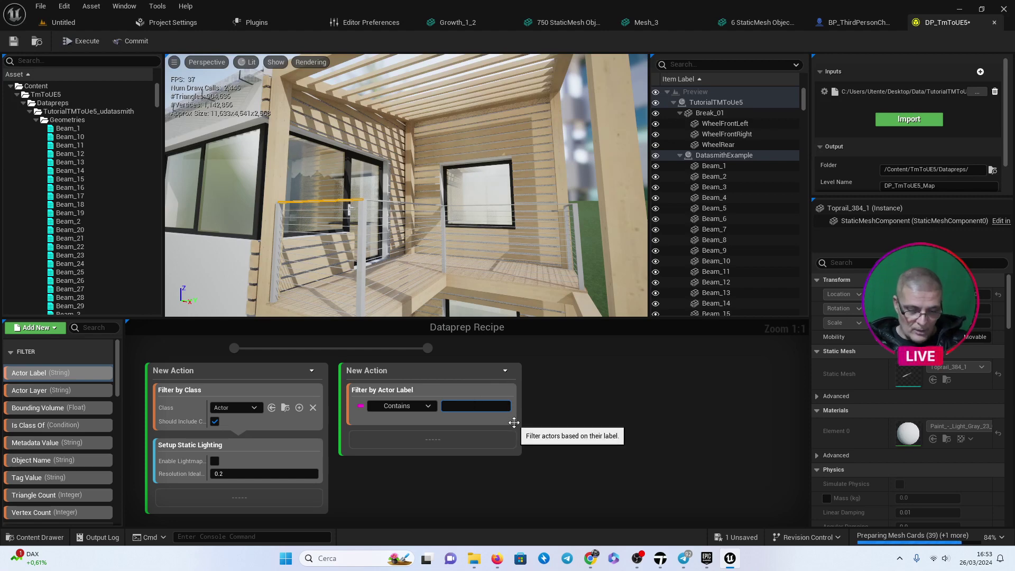
{"action": "type", "text": "rail"}
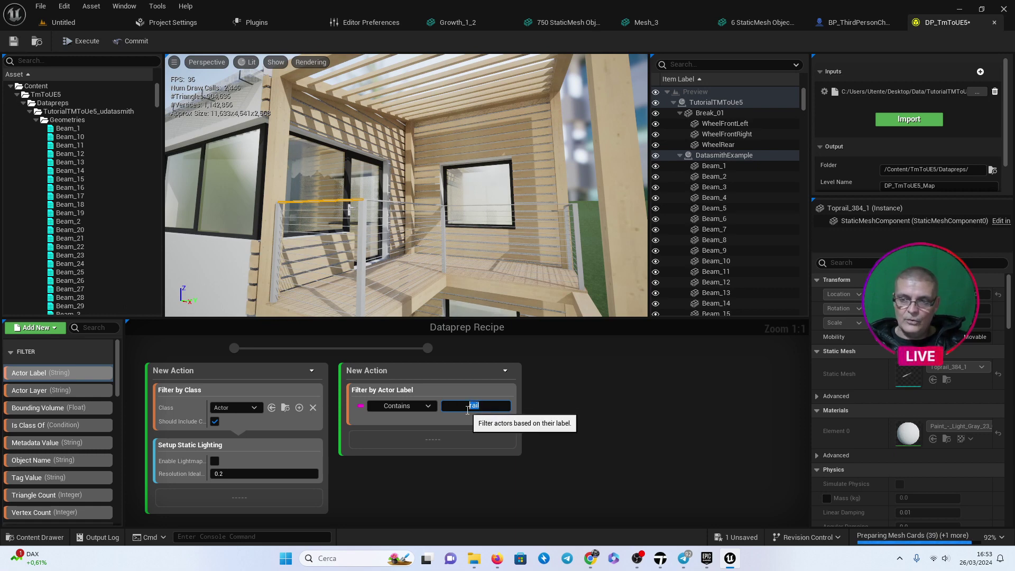
{"action": "key", "text": "Return"}
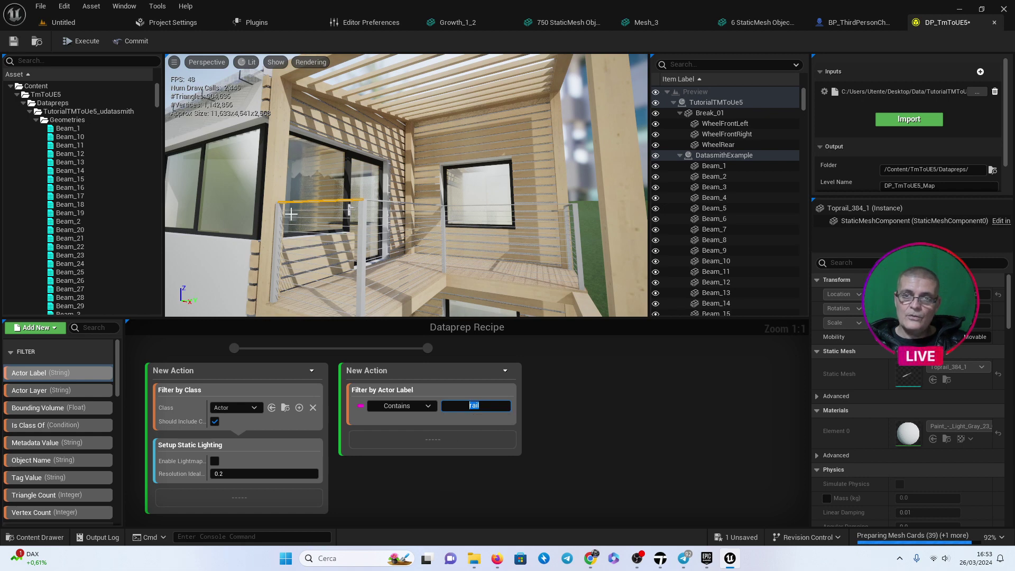
{"action": "left_click", "coordinate": [275, 254]}
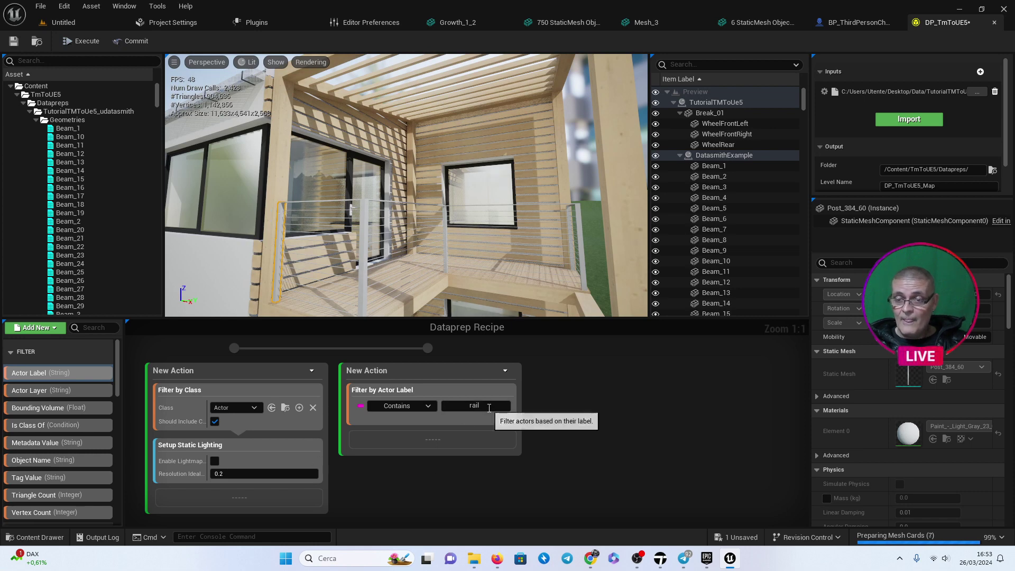
{"action": "left_click", "coordinate": [463, 409]}
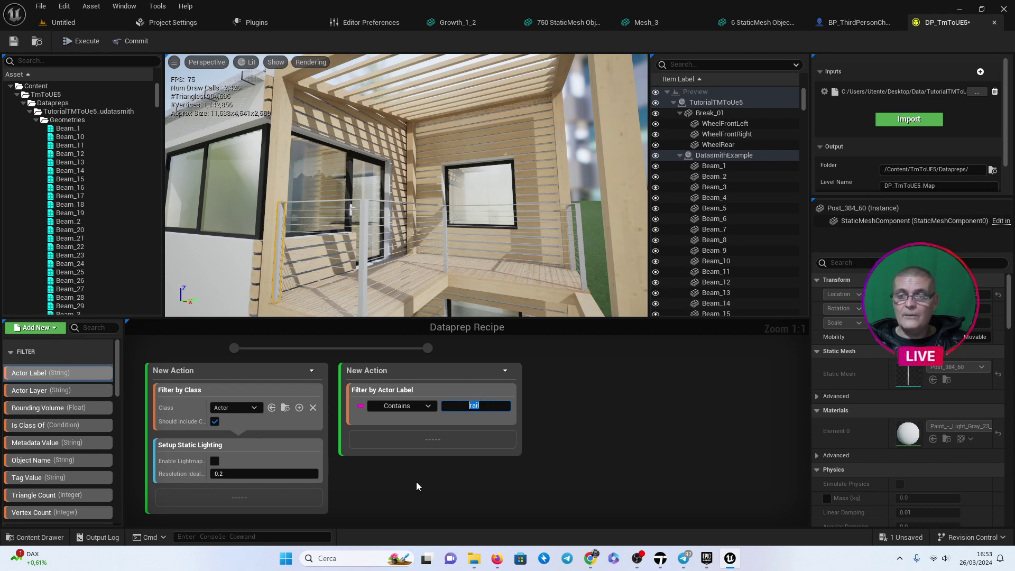
Add another actor-label filter action, move the rail action to second place, and give it a Merge operation.
{"action": "mouse_move", "coordinate": [32, 372]}
{"action": "left_mouse_down"}
{"action": "mouse_move", "coordinate": [372, 512]}
{"action": "mouse_move", "coordinate": [401, 468]}
{"action": "left_mouse_up"}
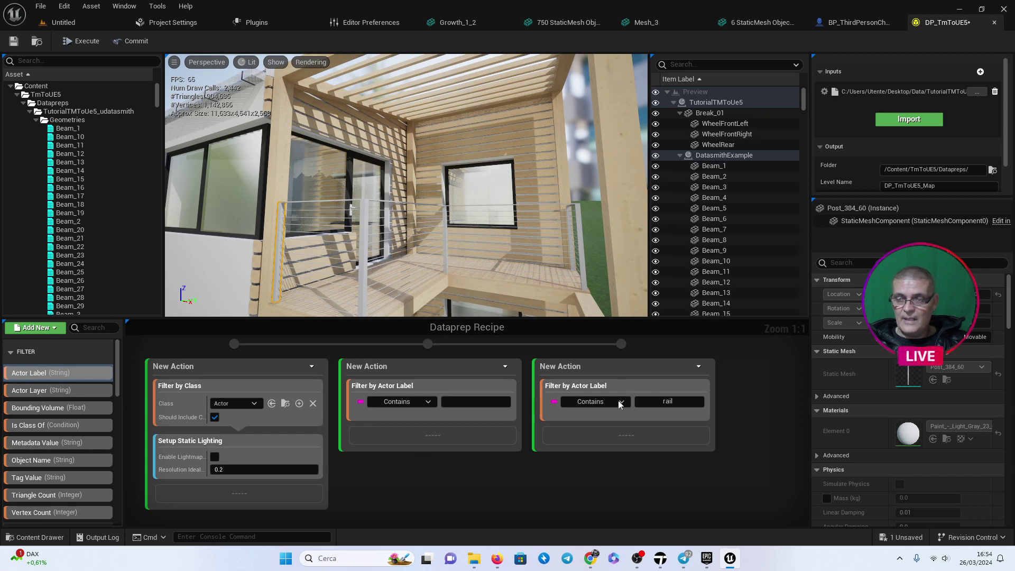
{"action": "mouse_move", "coordinate": [603, 373]}
{"action": "left_mouse_down"}
{"action": "mouse_move", "coordinate": [600, 382]}
{"action": "mouse_move", "coordinate": [626, 367]}
{"action": "left_mouse_up"}
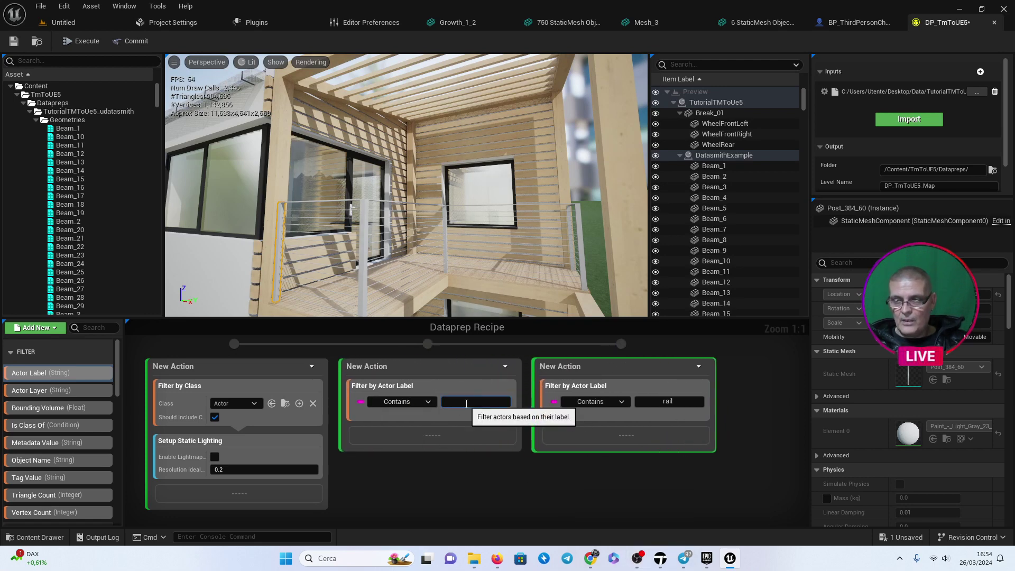
{"action": "left_click_drag", "start_coordinate": [644, 369], "coordinate": [439, 367]}
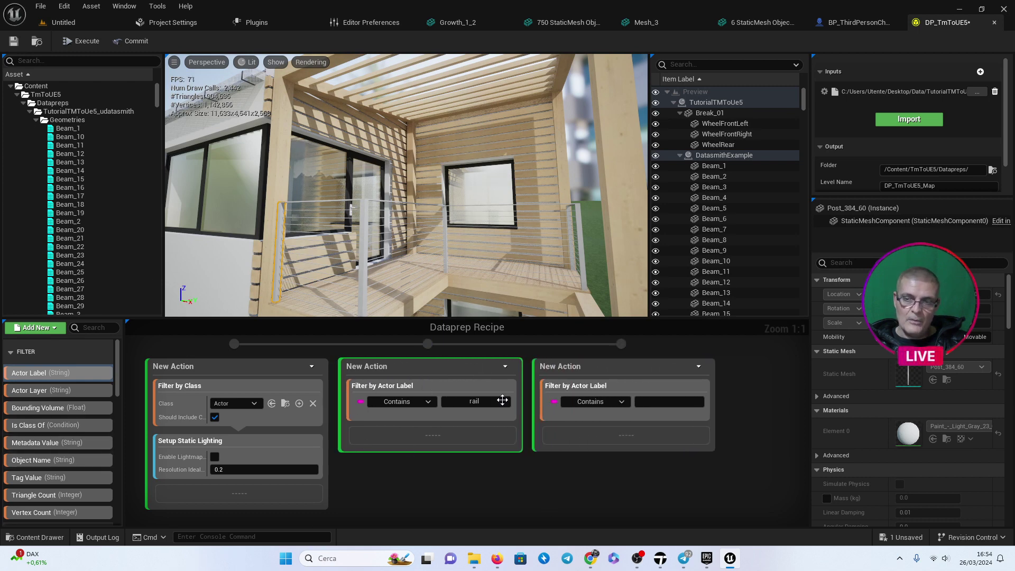
{"action": "scroll", "coordinate": [74, 456], "scroll_direction": "down", "scroll_amount": 5}
{"action": "scroll", "coordinate": [72, 457], "scroll_direction": "down", "scroll_amount": 5}
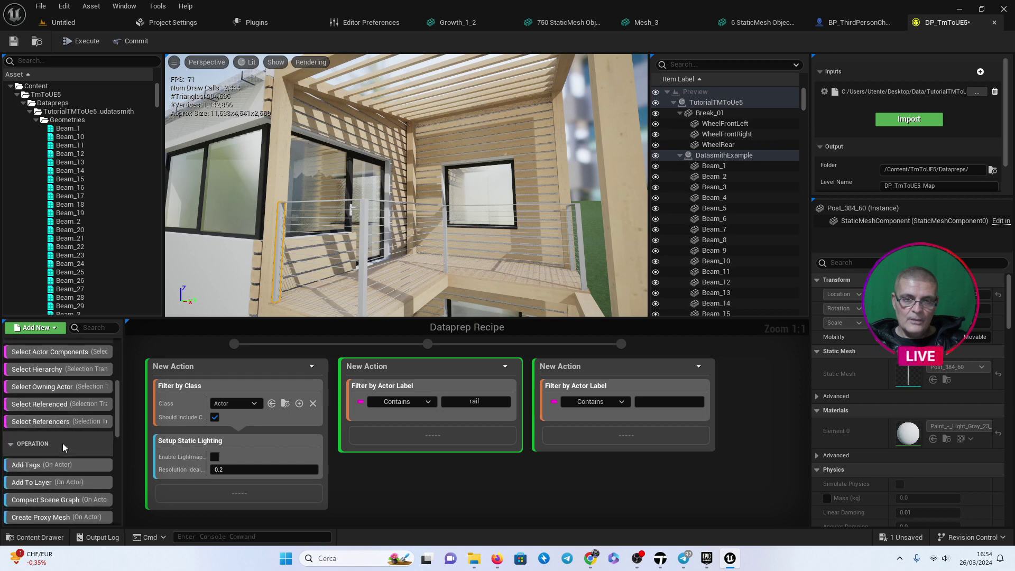
{"action": "scroll", "coordinate": [69, 458], "scroll_direction": "down", "scroll_amount": 5}
{"action": "scroll", "coordinate": [66, 455], "scroll_direction": "down", "scroll_amount": 2}
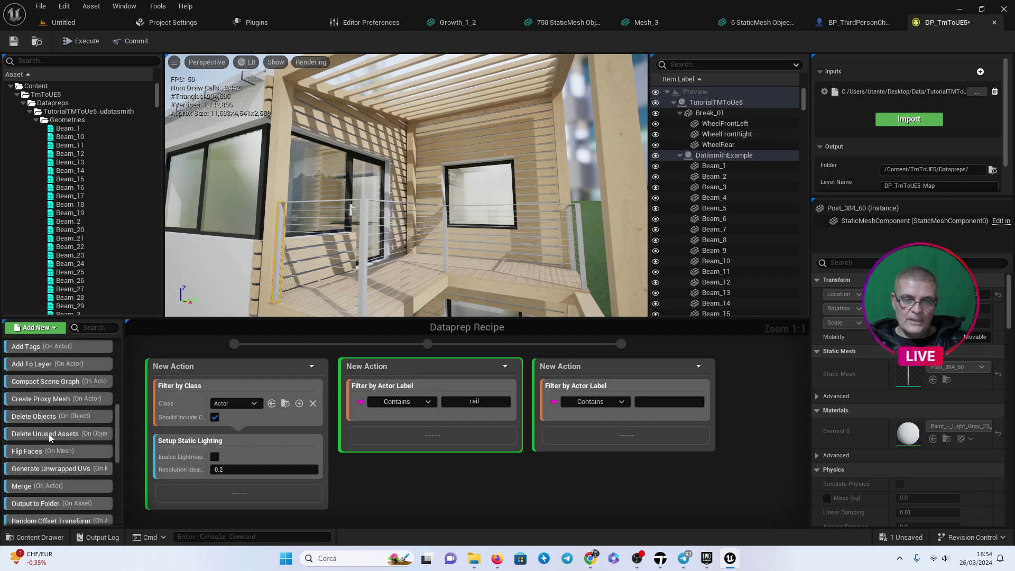
{"action": "left_click_drag", "start_coordinate": [33, 483], "coordinate": [447, 436]}
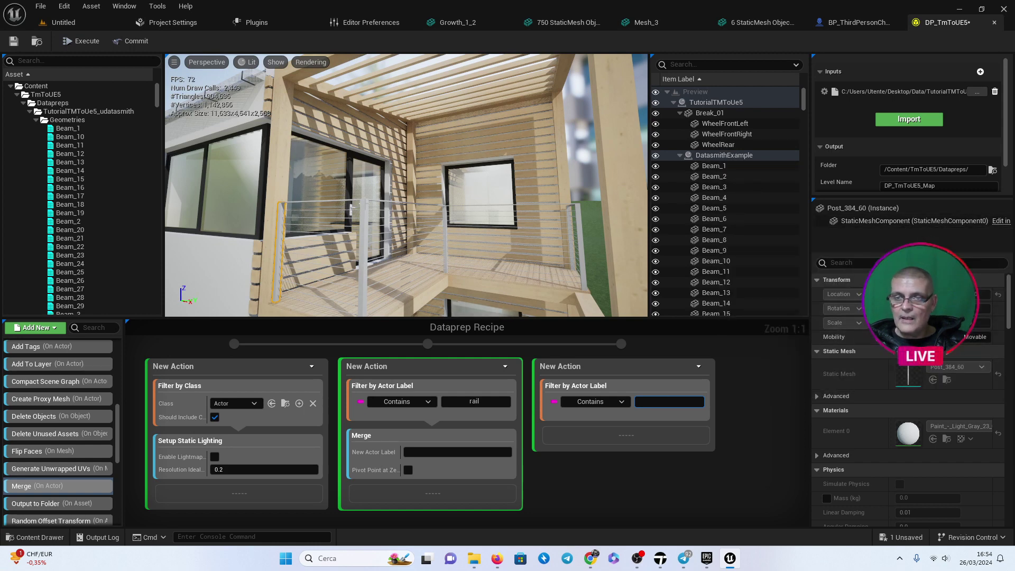
Filter the third action by Actor Label 'Post_' and add a Merge step to it.
{"action": "left_click", "coordinate": [350, 207]}
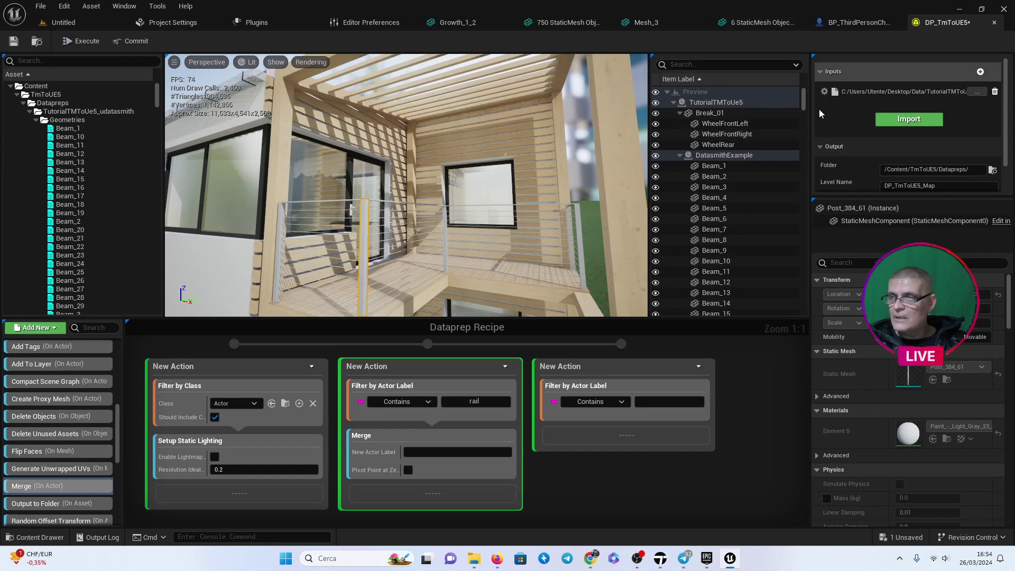
{"action": "left_click_drag", "start_coordinate": [804, 103], "coordinate": [809, 211]}
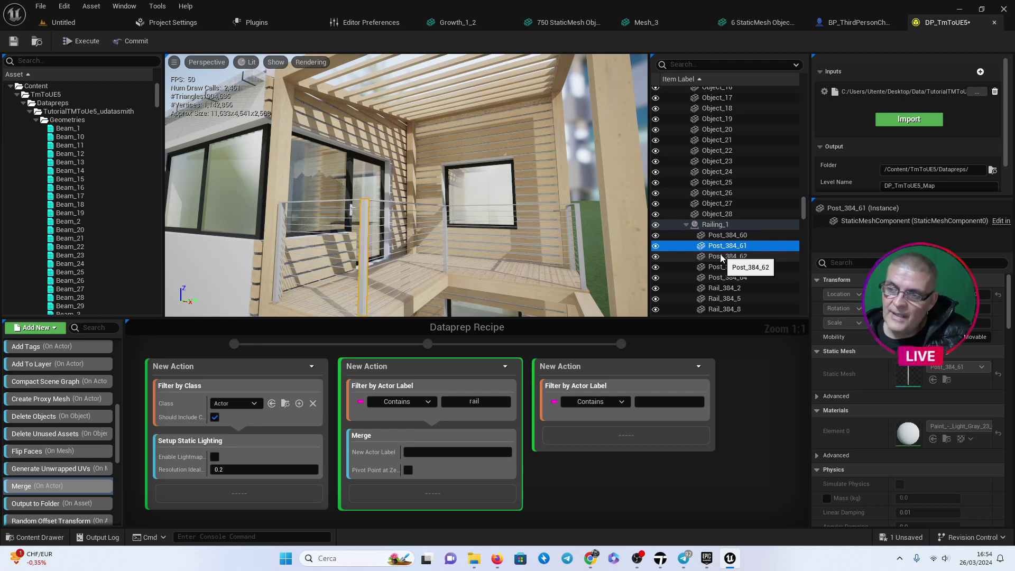
{"action": "left_click", "coordinate": [668, 402]}
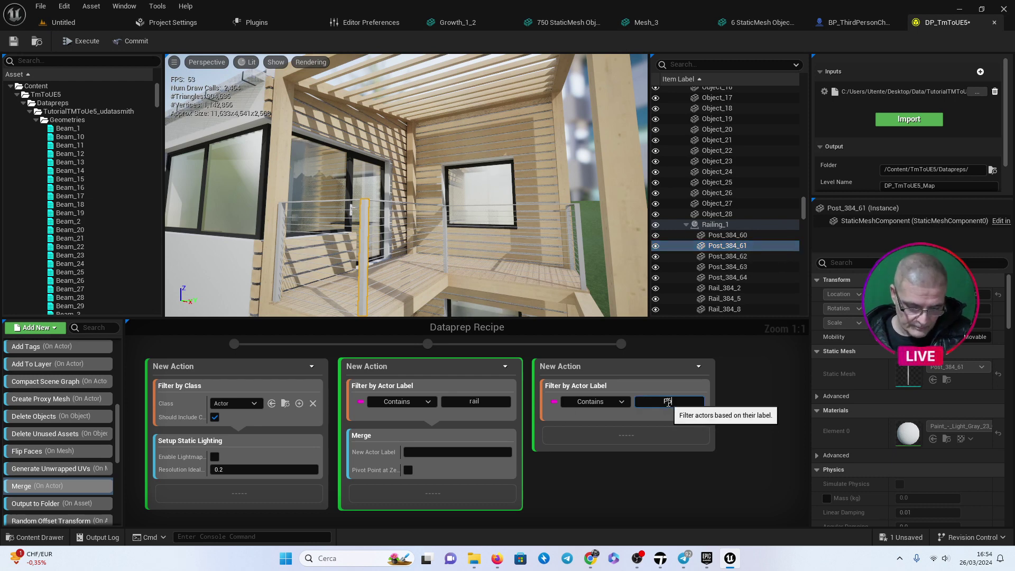
{"action": "type", "text": "st_"}
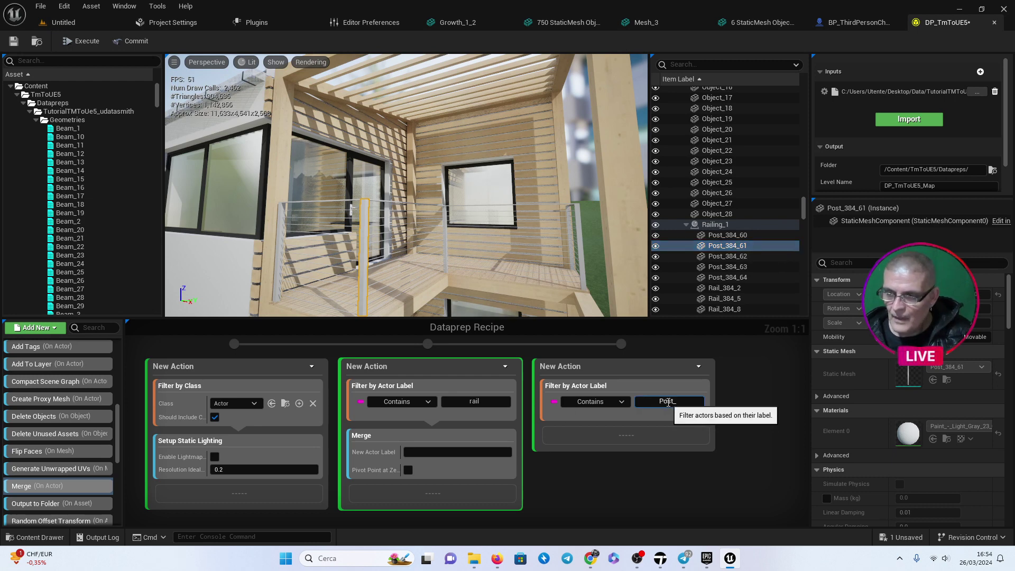
{"action": "left_click_drag", "start_coordinate": [13, 489], "coordinate": [619, 437]}
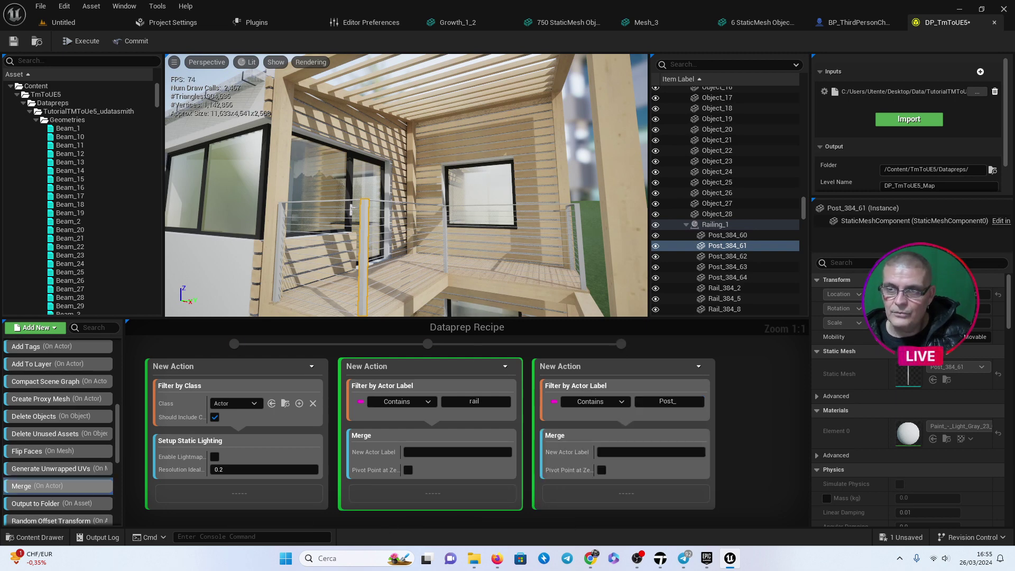
{"action": "left_click", "coordinate": [513, 121]}
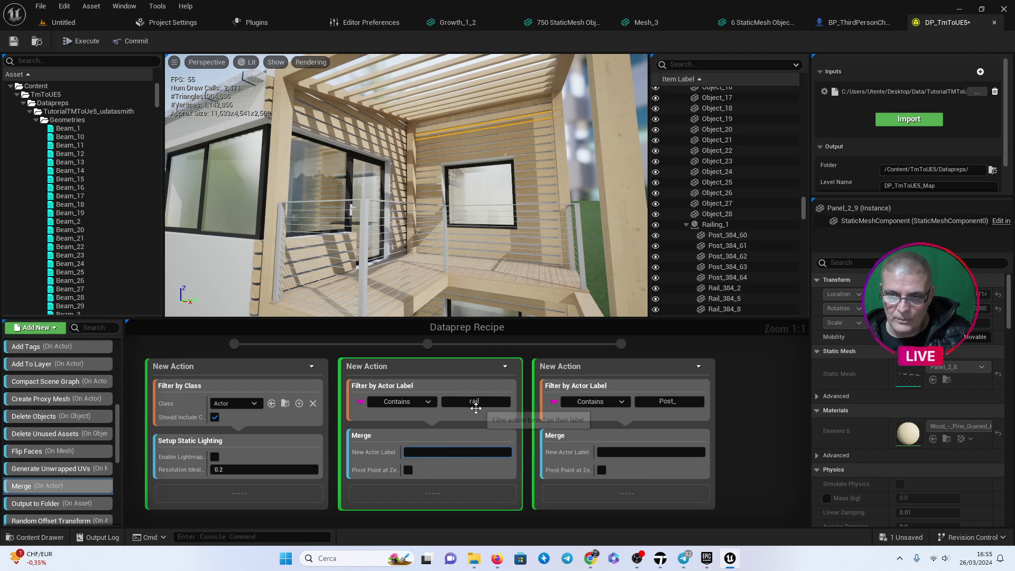
Name the merged actors Sm_Rail and Sm_Post, each with Pivot Point at Zero ticked.
{"action": "left_click", "coordinate": [436, 452]}
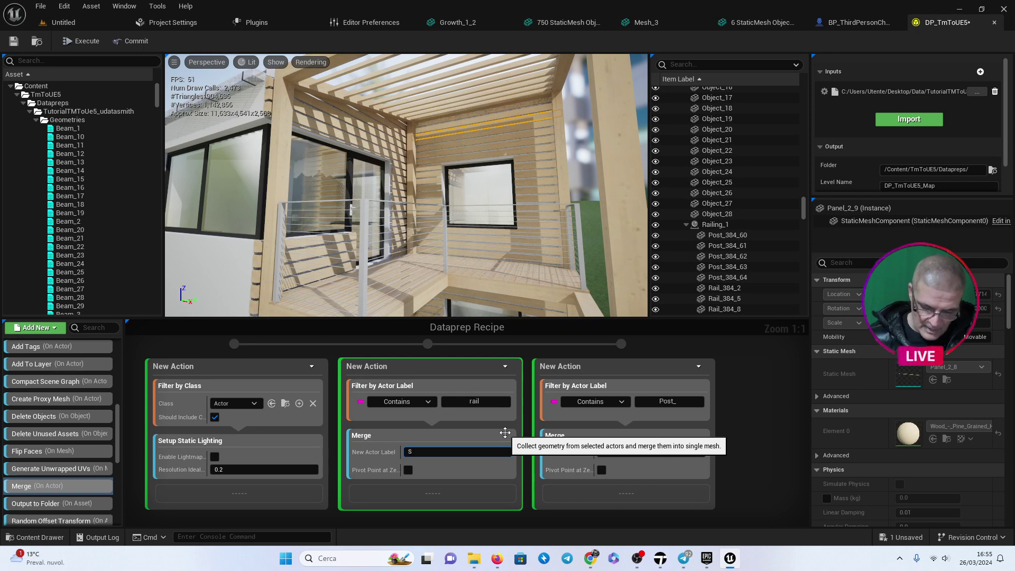
{"action": "type", "text": "Sm_Rail"}
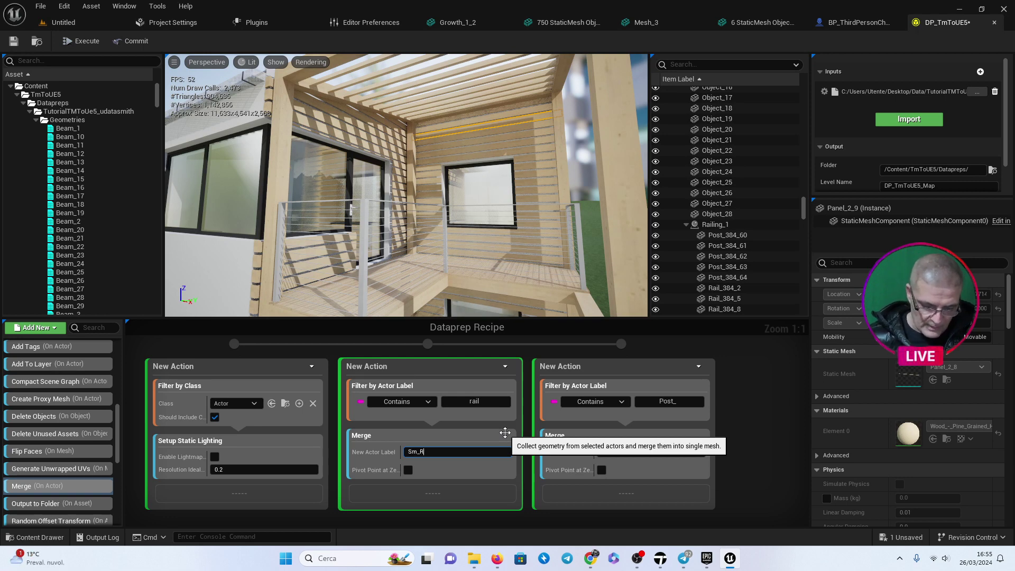
{"action": "left_click", "coordinate": [409, 473]}
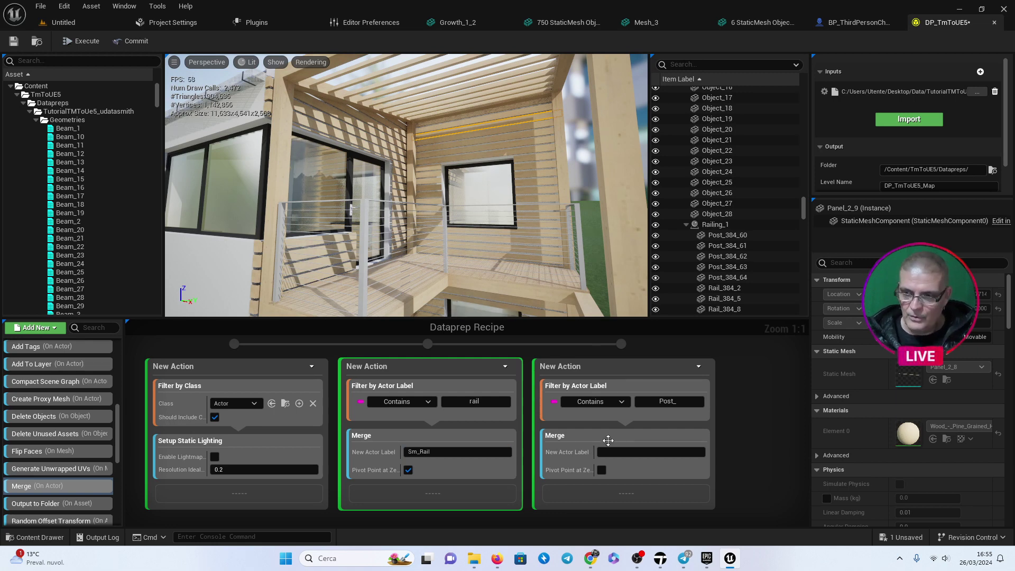
{"action": "left_click", "coordinate": [624, 452]}
{"action": "type", "text": "Sm"}
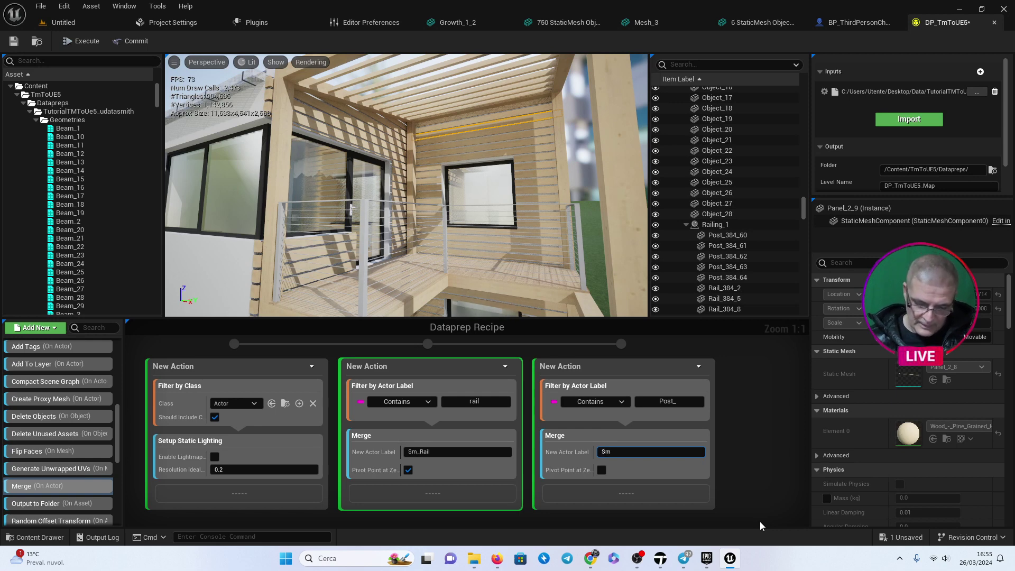
{"action": "type", "text": "_Pos"}
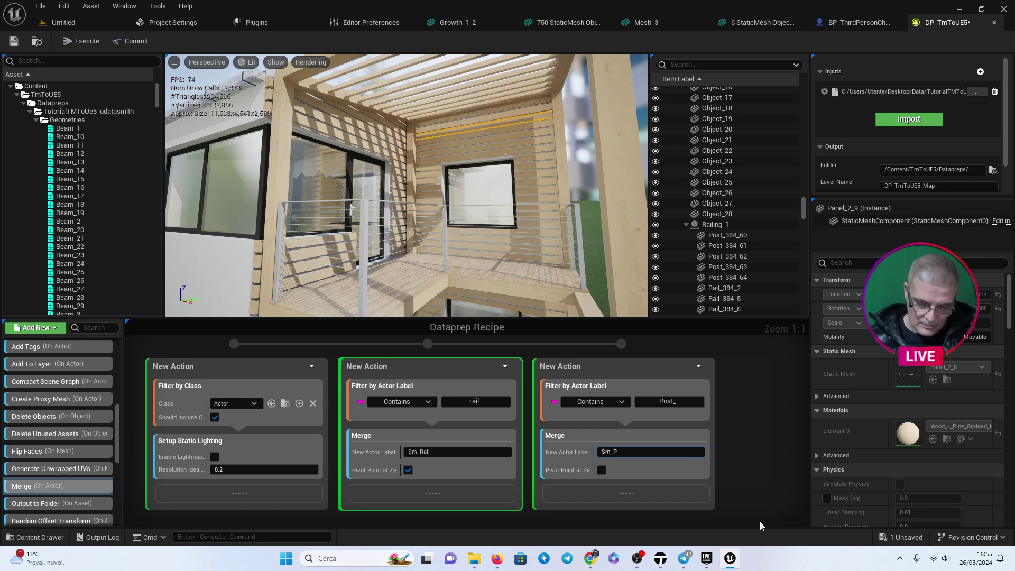
{"action": "type", "text": "t"}
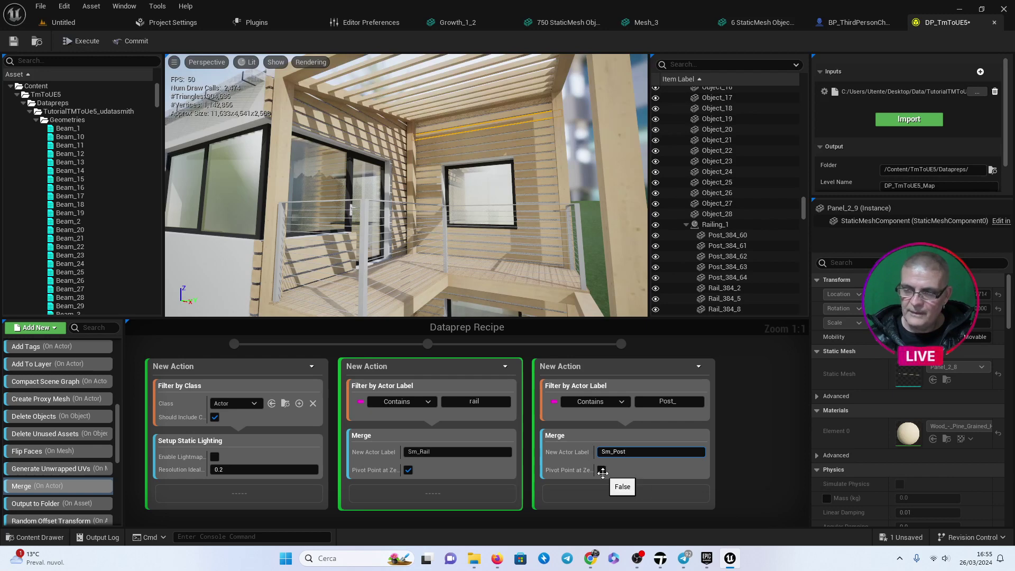
{"action": "key", "text": "Return"}
{"action": "left_click", "coordinate": [602, 471]}
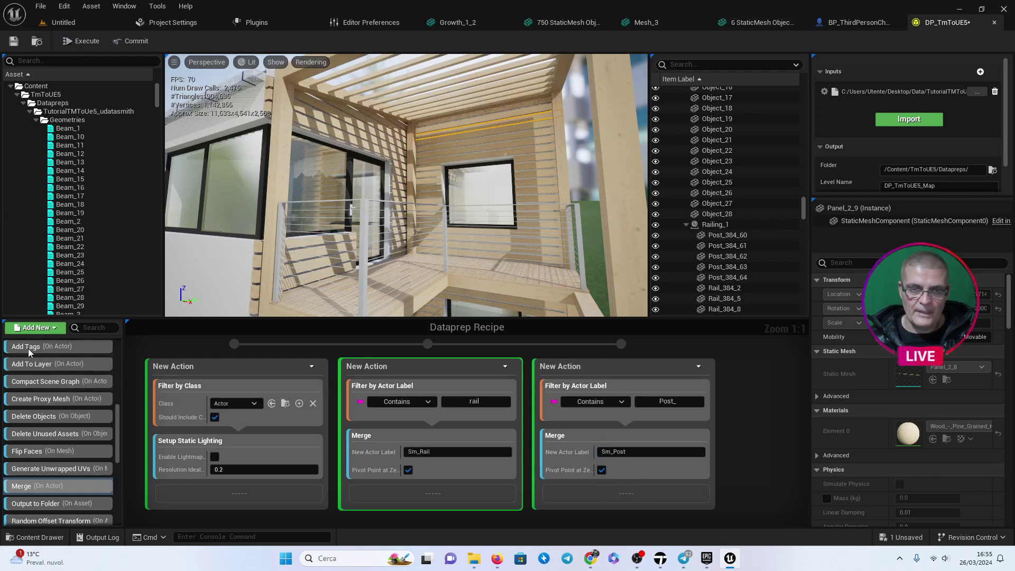
{"action": "scroll", "coordinate": [46, 380], "scroll_direction": "up", "scroll_amount": 3}
{"action": "scroll", "coordinate": [49, 402], "scroll_direction": "up", "scroll_amount": 5}
Add a fourth action with an Actor Label filter matching 'Panel_'.
{"action": "scroll", "coordinate": [55, 398], "scroll_direction": "up", "scroll_amount": 5}
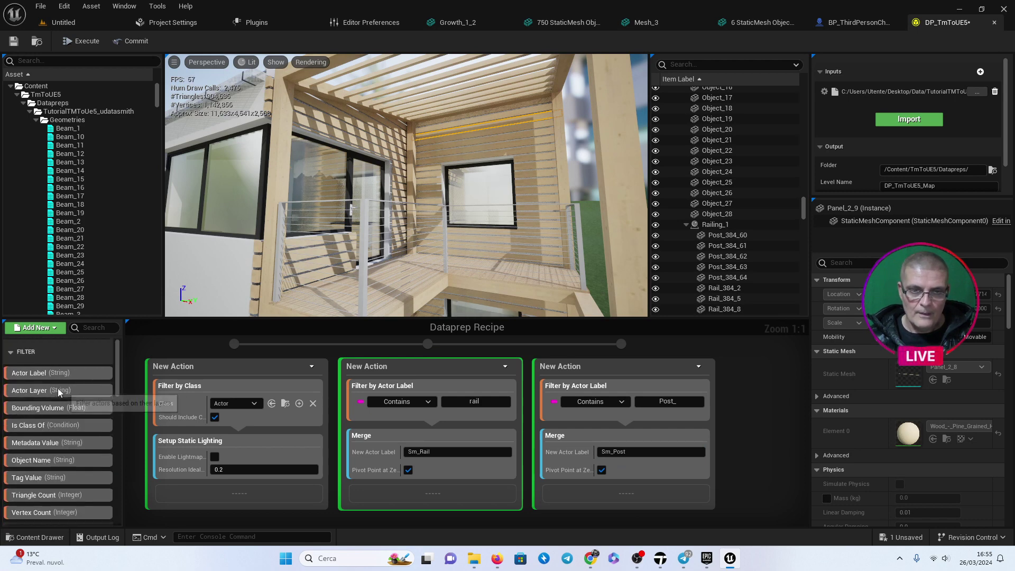
{"action": "left_click_drag", "start_coordinate": [53, 373], "coordinate": [767, 360]}
{"action": "left_click_drag", "start_coordinate": [774, 374], "coordinate": [754, 387]}
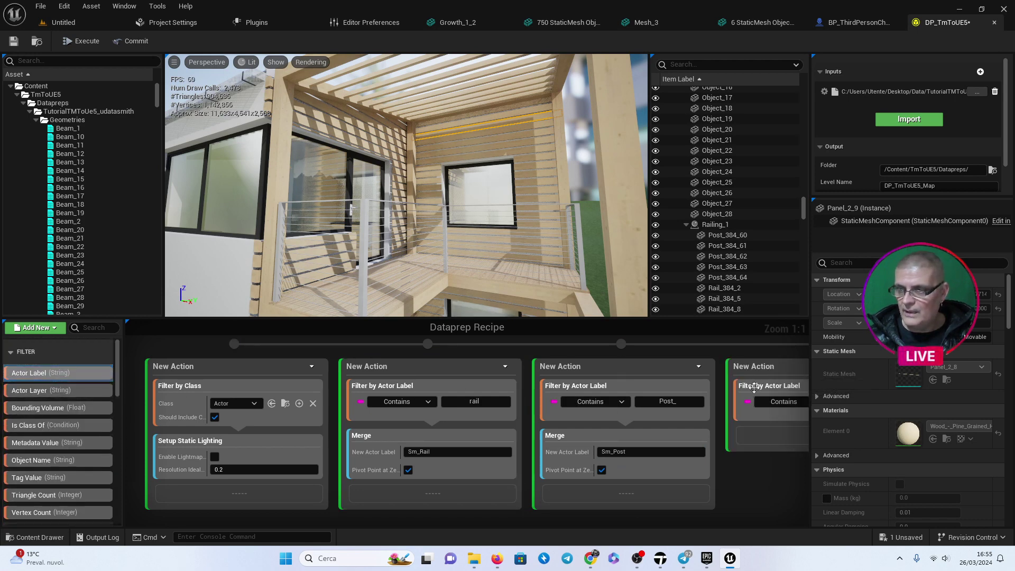
{"action": "scroll", "coordinate": [512, 418], "scroll_direction": "down", "scroll_amount": 2}
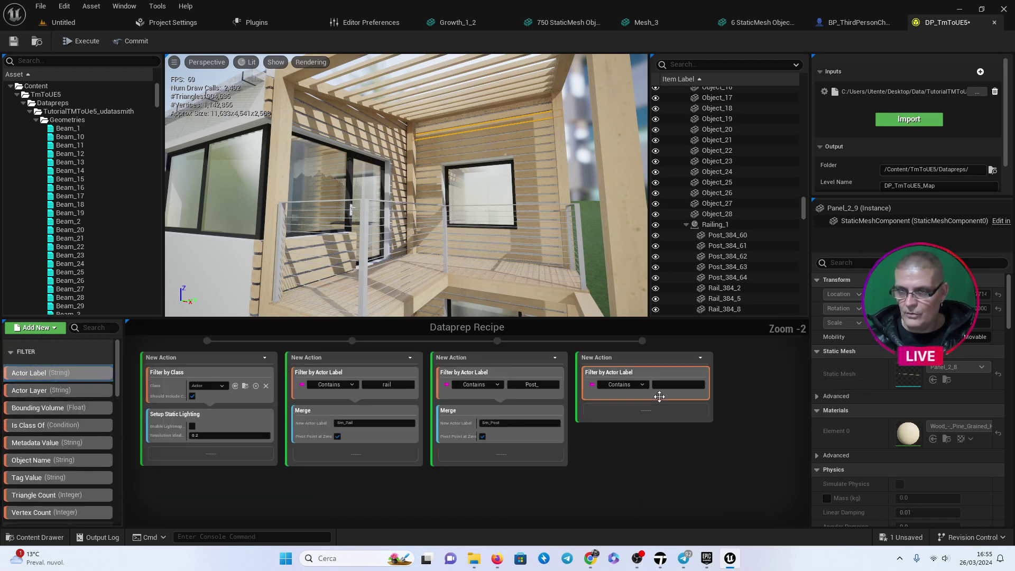
{"action": "right_click", "coordinate": [595, 401]}
{"action": "scroll", "coordinate": [697, 394], "scroll_direction": "up", "scroll_amount": 3}
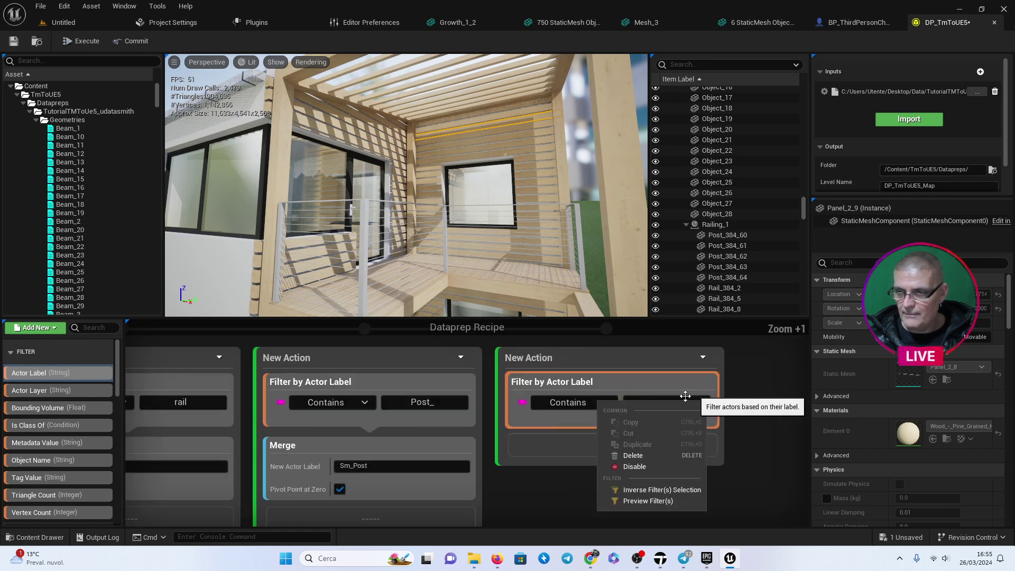
{"action": "left_click", "coordinate": [656, 403]}
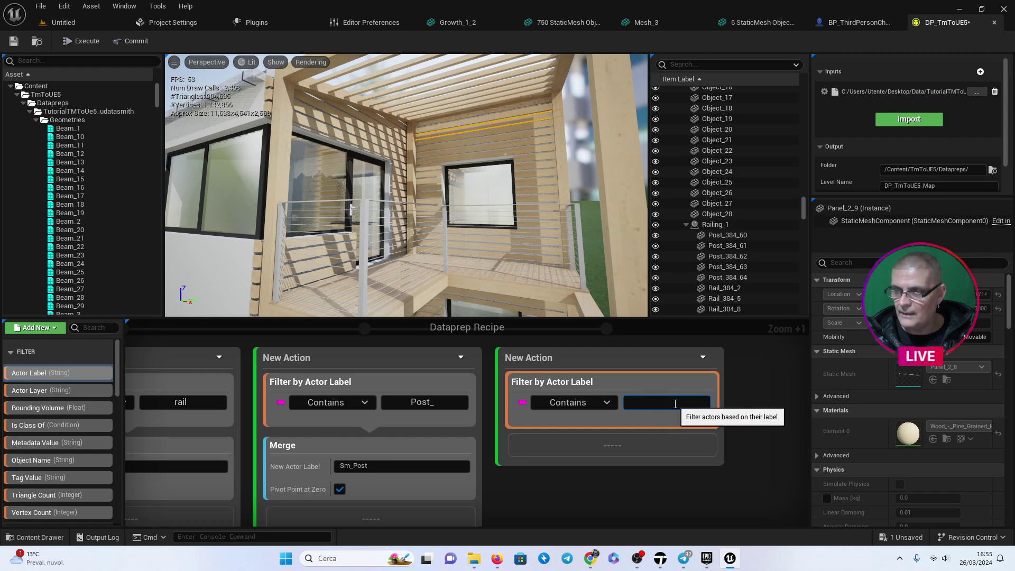
{"action": "type", "text": "Pan"}
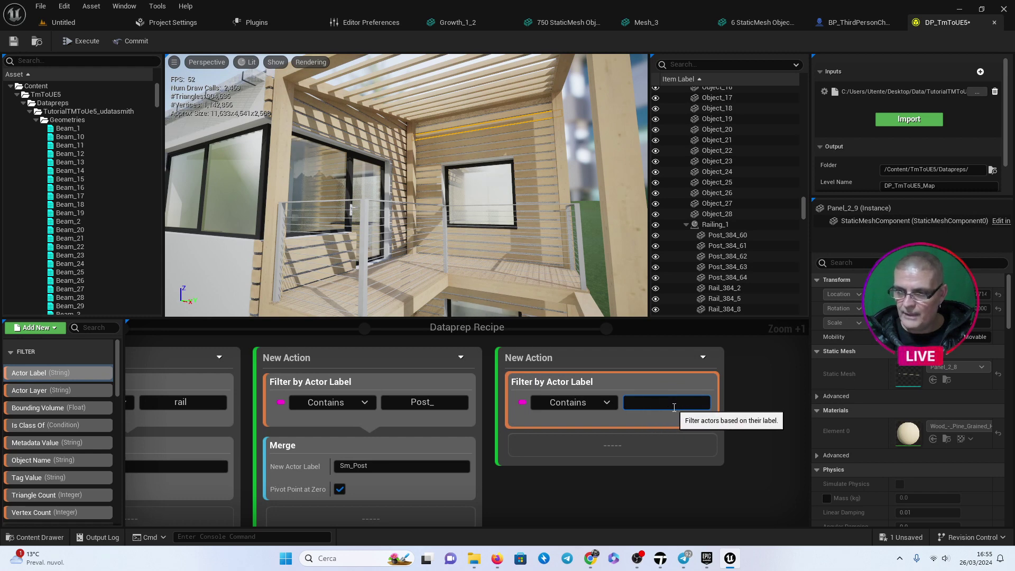
{"action": "type", "text": "el"}
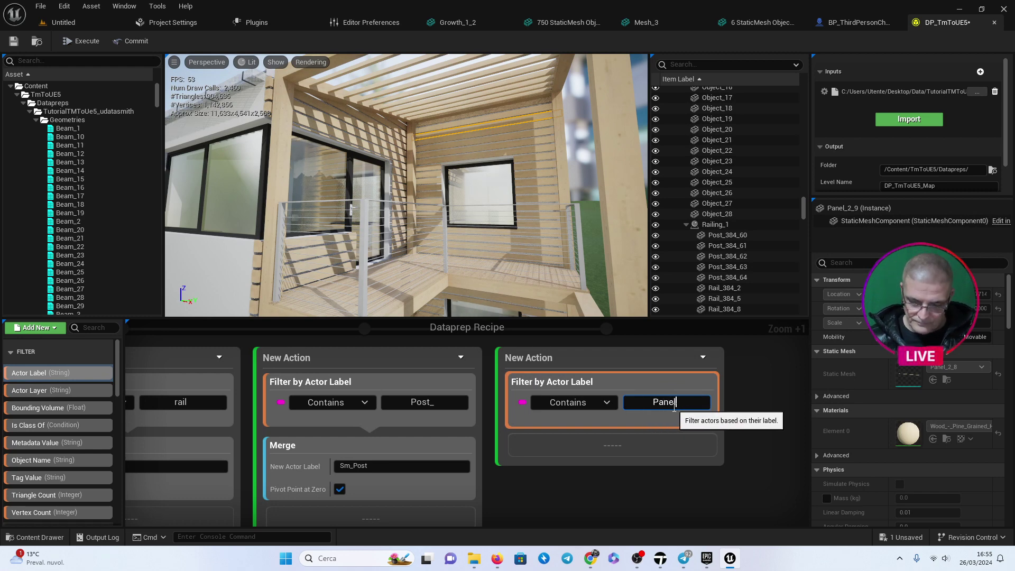
{"action": "type", "text": "_"}
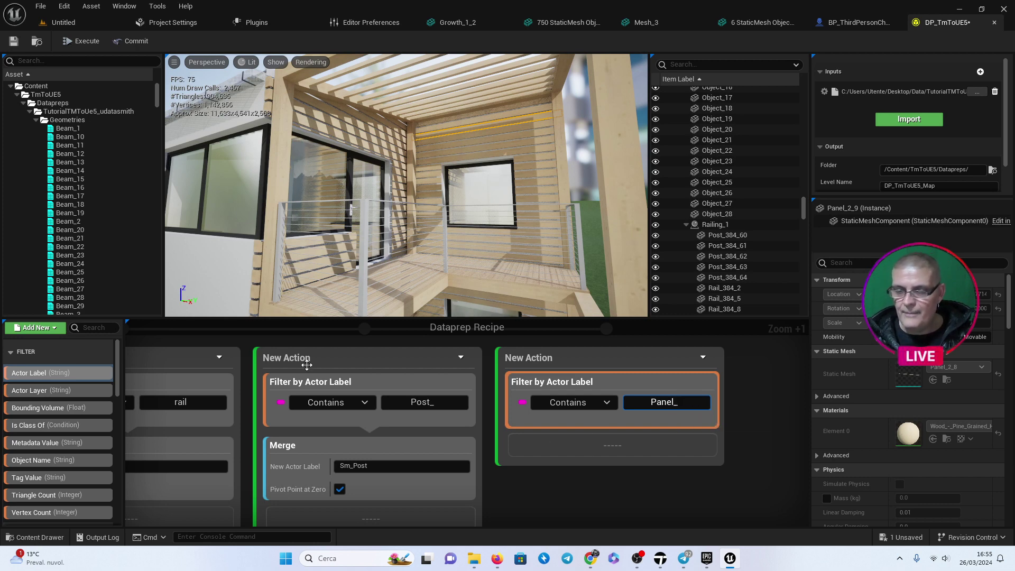
Add a Merge (On Actor) step under the Panel_ label filter.
{"action": "scroll", "coordinate": [60, 458], "scroll_direction": "down", "scroll_amount": 3}
{"action": "scroll", "coordinate": [59, 459], "scroll_direction": "down", "scroll_amount": 2}
{"action": "scroll", "coordinate": [59, 459], "scroll_direction": "up", "scroll_amount": 3}
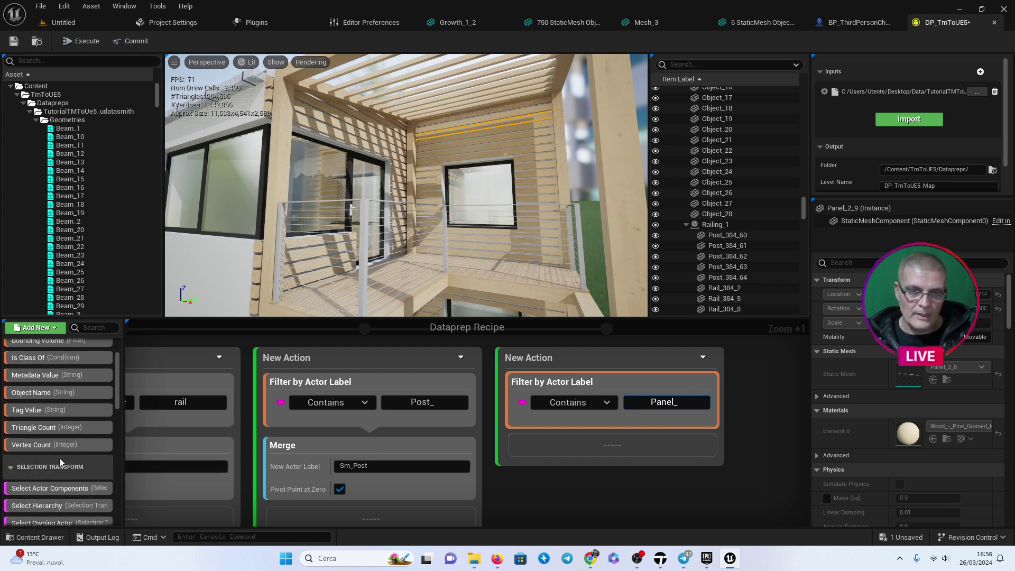
{"action": "scroll", "coordinate": [37, 449], "scroll_direction": "down", "scroll_amount": 5}
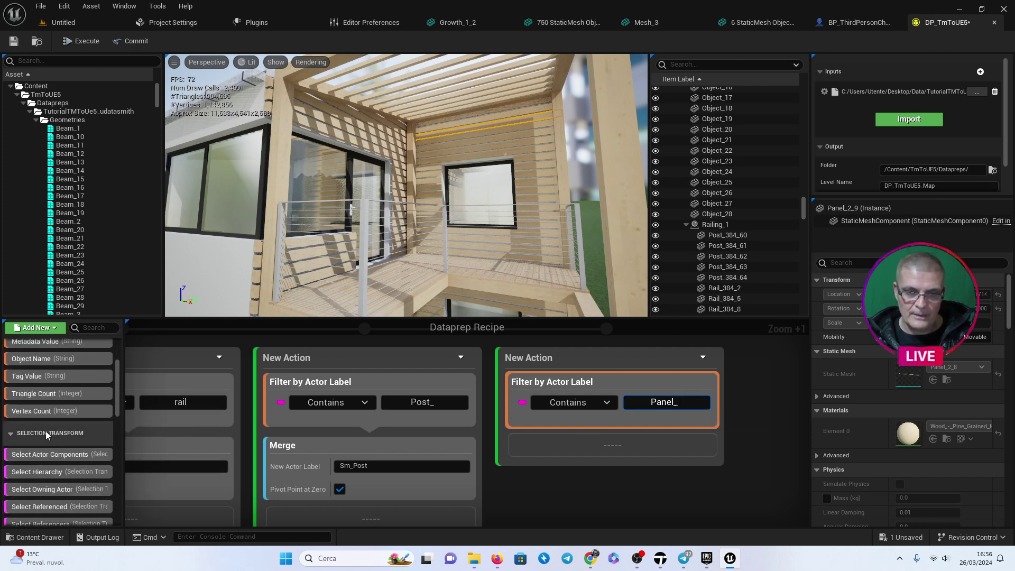
{"action": "scroll", "coordinate": [26, 476], "scroll_direction": "down", "scroll_amount": 8}
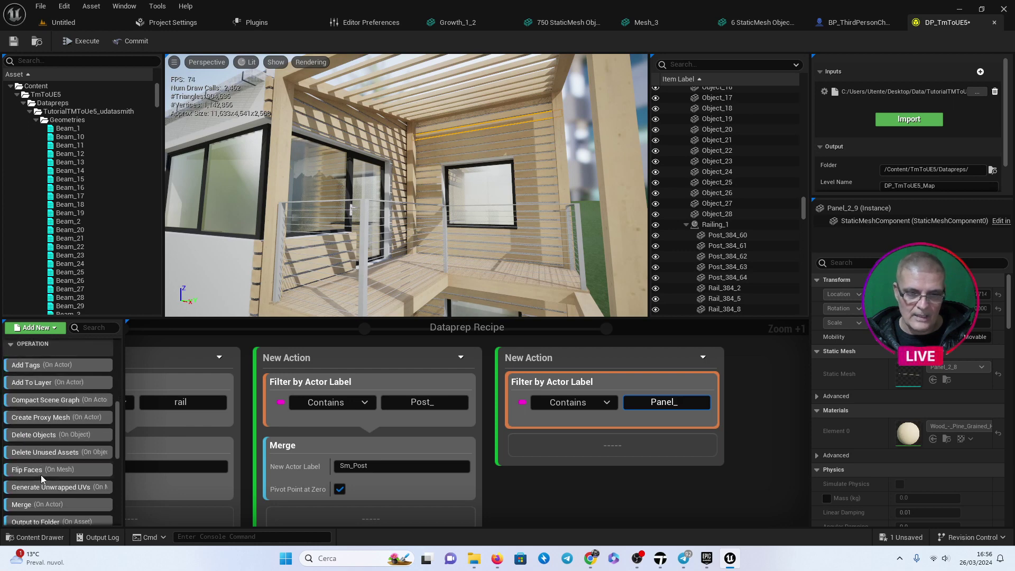
{"action": "scroll", "coordinate": [27, 488], "scroll_direction": "down", "scroll_amount": 2}
{"action": "mouse_move", "coordinate": [27, 504]}
{"action": "left_mouse_down"}
{"action": "mouse_move", "coordinate": [650, 433]}
{"action": "mouse_move", "coordinate": [612, 446]}
{"action": "left_mouse_up"}
{"action": "scroll", "coordinate": [491, 425], "scroll_direction": "down", "scroll_amount": 1}
{"action": "scroll", "coordinate": [490, 422], "scroll_direction": "down", "scroll_amount": 1}
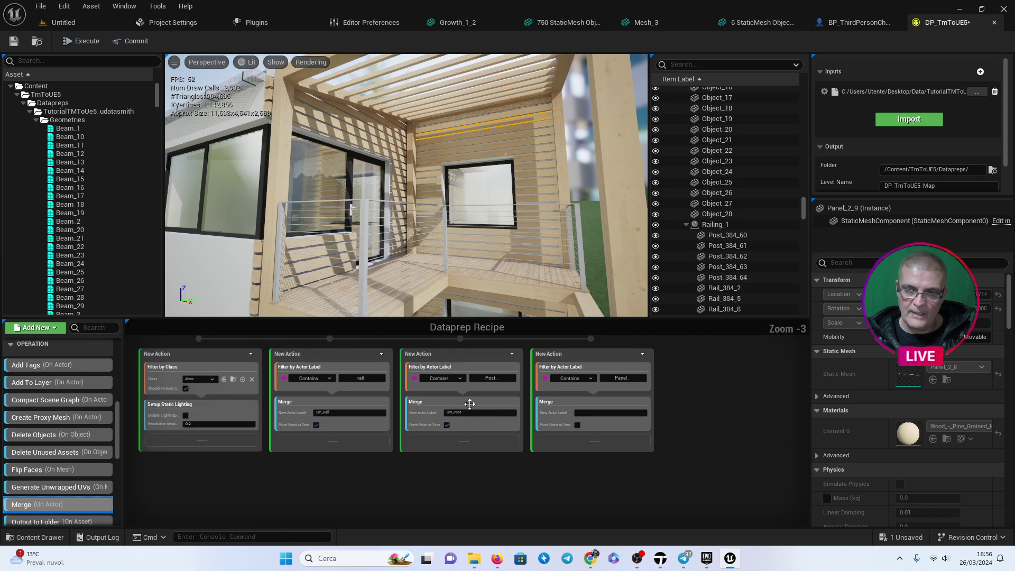
{"action": "scroll", "coordinate": [489, 421], "scroll_direction": "down", "scroll_amount": 1}
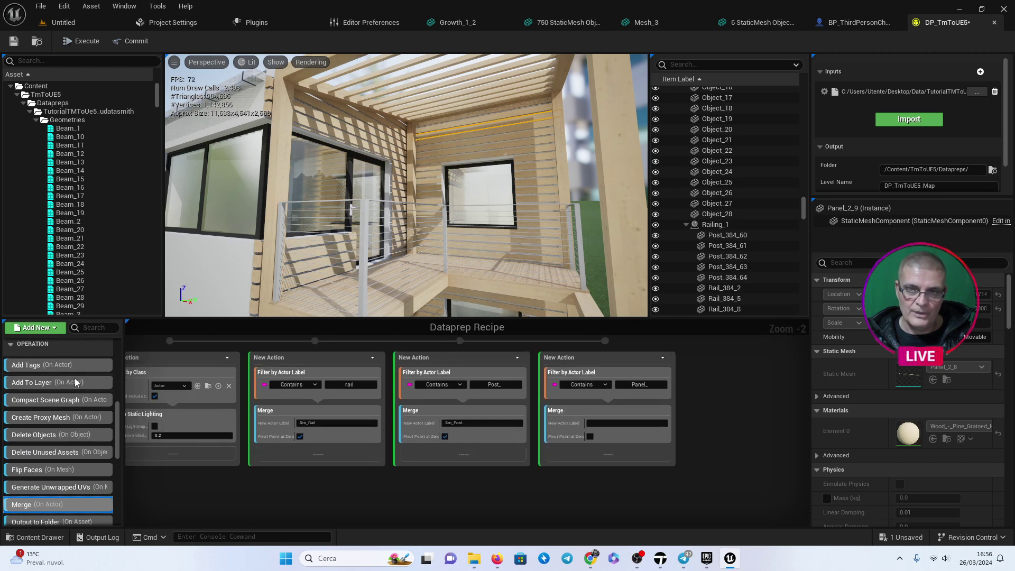
{"action": "left_click", "coordinate": [400, 154]}
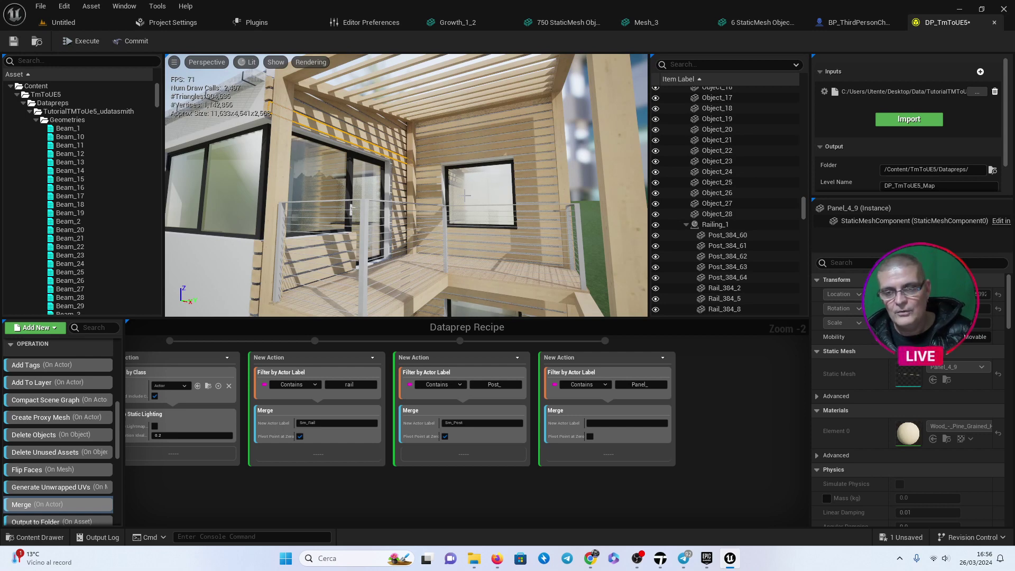
{"action": "right_click_drag", "start_coordinate": [352, 209], "coordinate": [457, 198]}
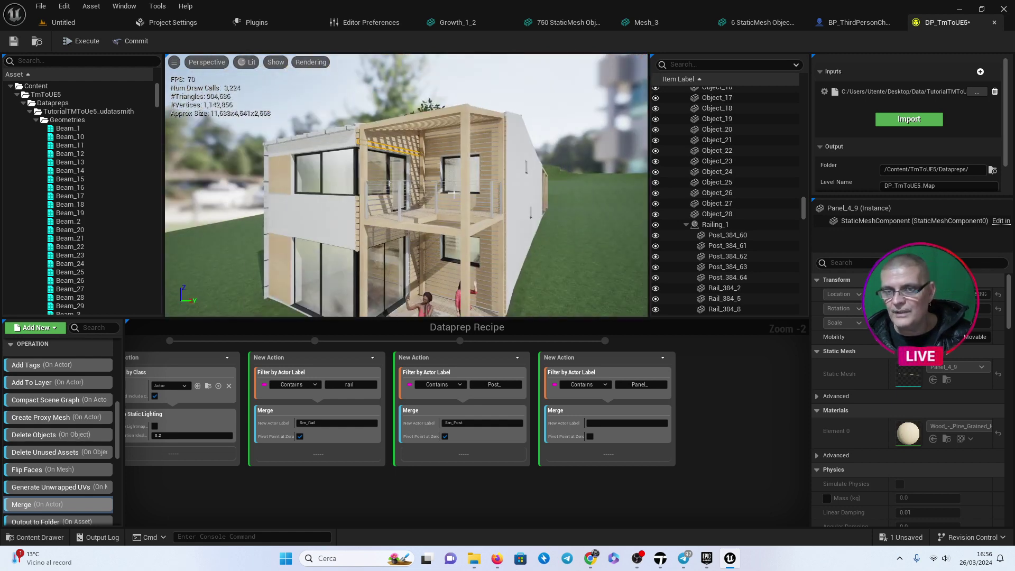
{"action": "left_click_drag", "start_coordinate": [457, 198], "coordinate": [547, 112]}
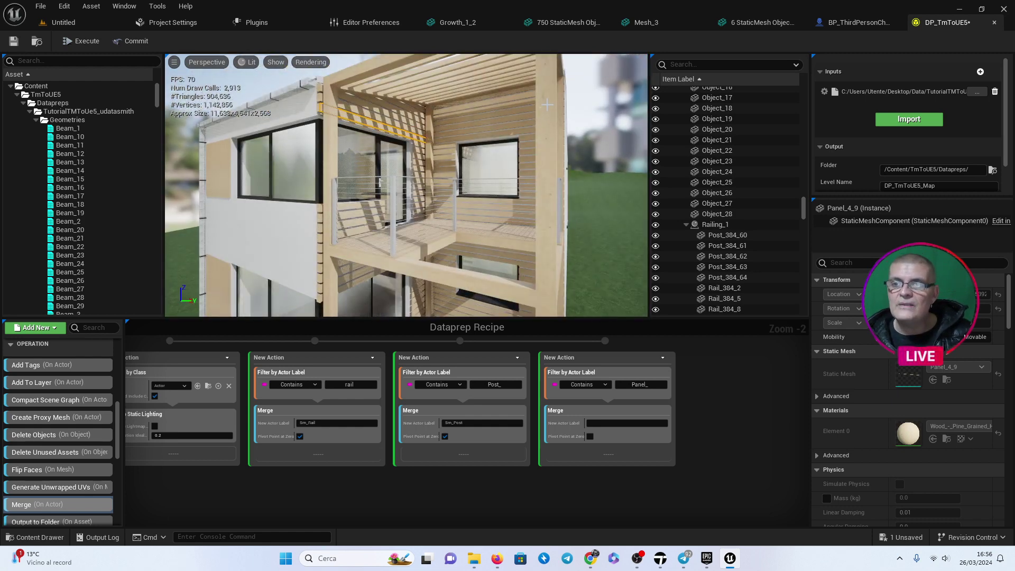
{"action": "left_click", "coordinate": [329, 98]}
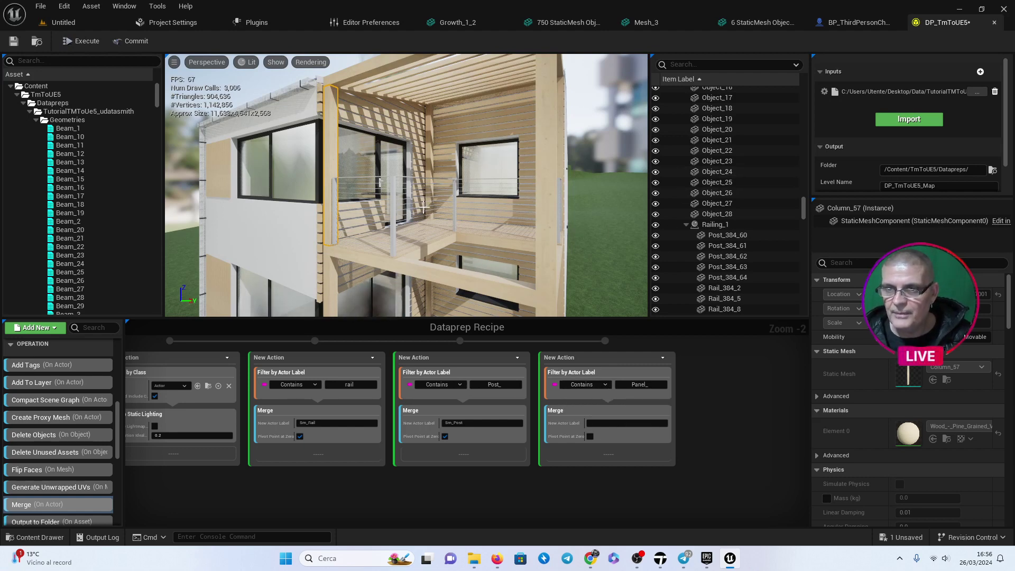
Name the panel merge's new actor Sm_Panel and set its pivot point at zero.
{"action": "left_click", "coordinate": [469, 126]}
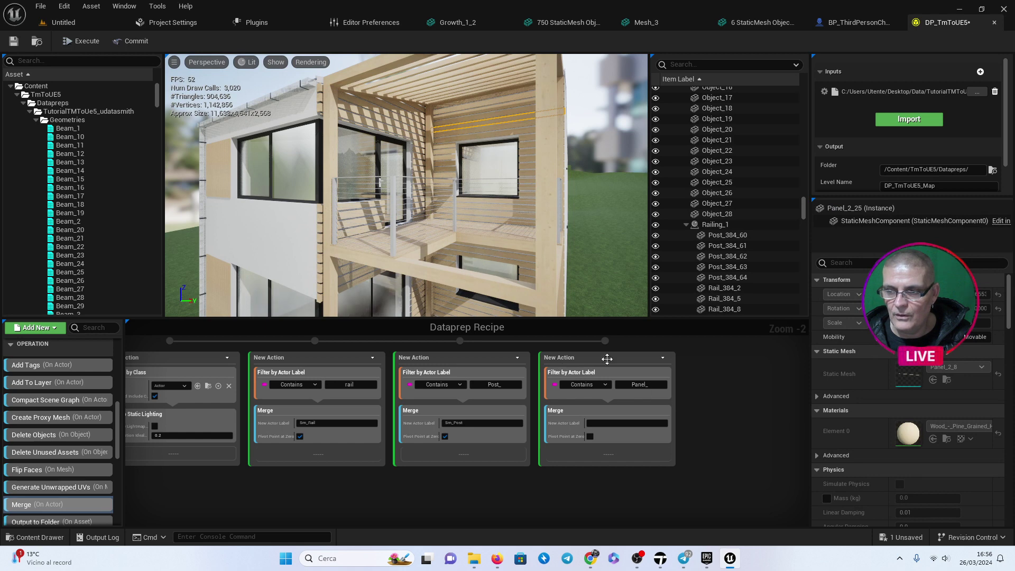
{"action": "left_click", "coordinate": [604, 423]}
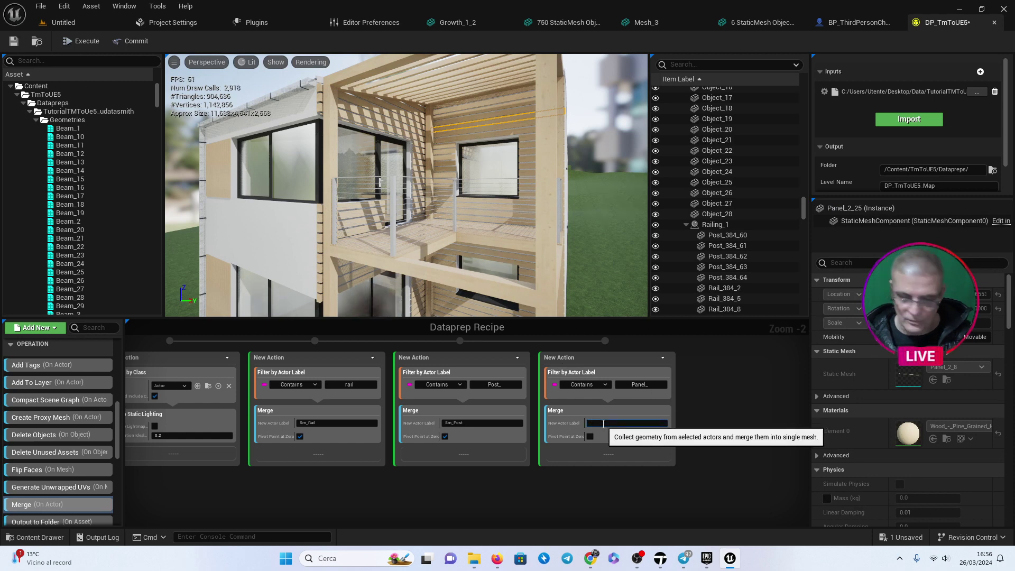
{"action": "type", "text": "Sm_Pane"}
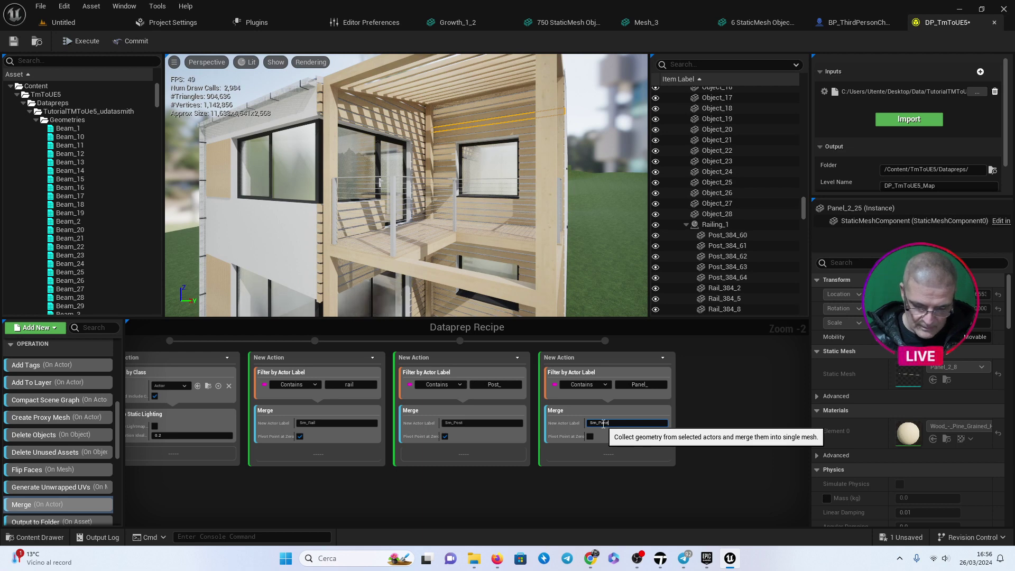
{"action": "type", "text": "l"}
{"action": "key", "text": "Return"}
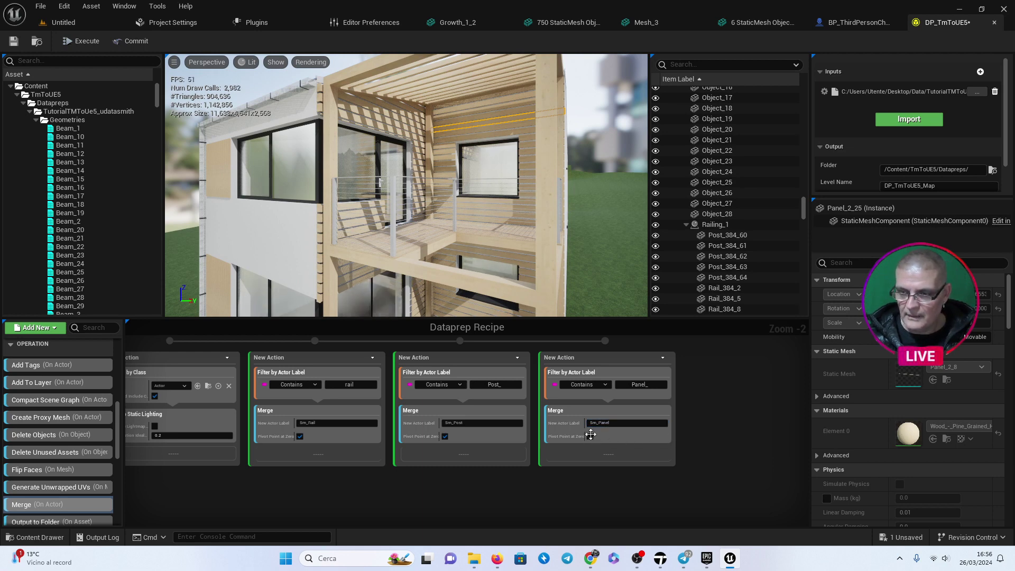
{"action": "left_click", "coordinate": [590, 436]}
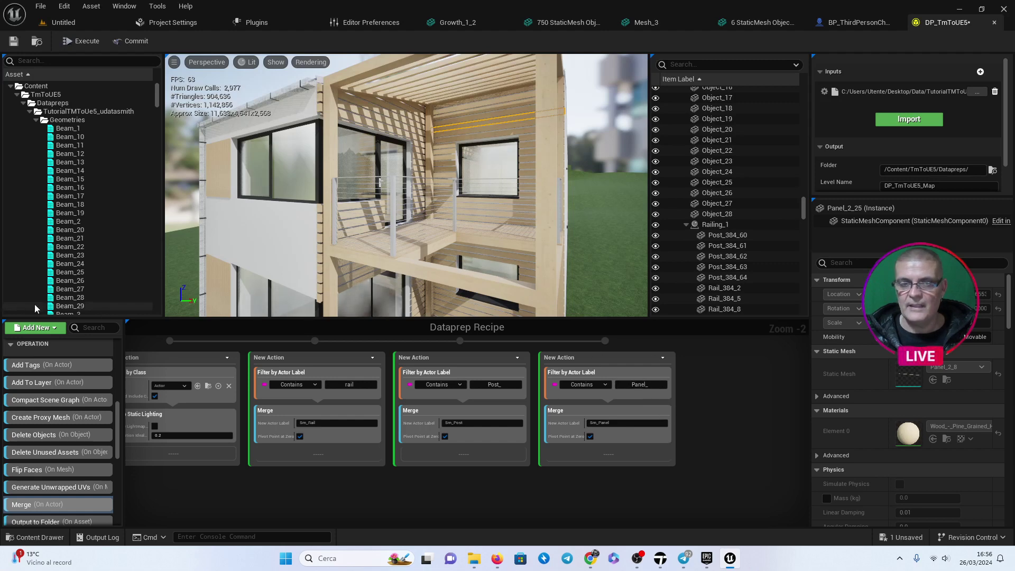
Add a Substitute Material step that uses M_Wood_Walnut as the replacement material.
{"action": "left_click", "coordinate": [92, 327]}
{"action": "type", "text": "mater"}
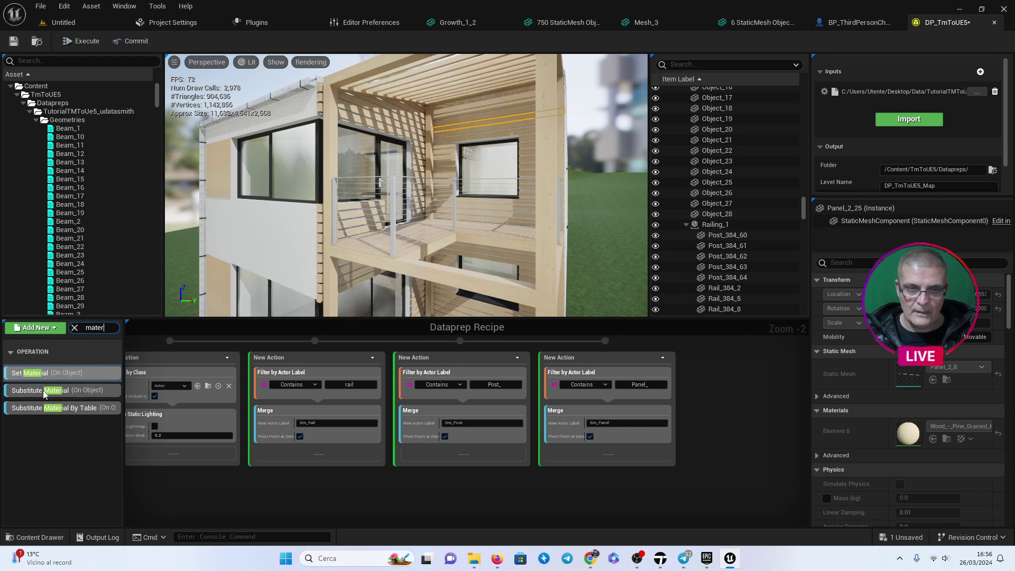
{"action": "left_click_drag", "start_coordinate": [39, 390], "coordinate": [607, 460]}
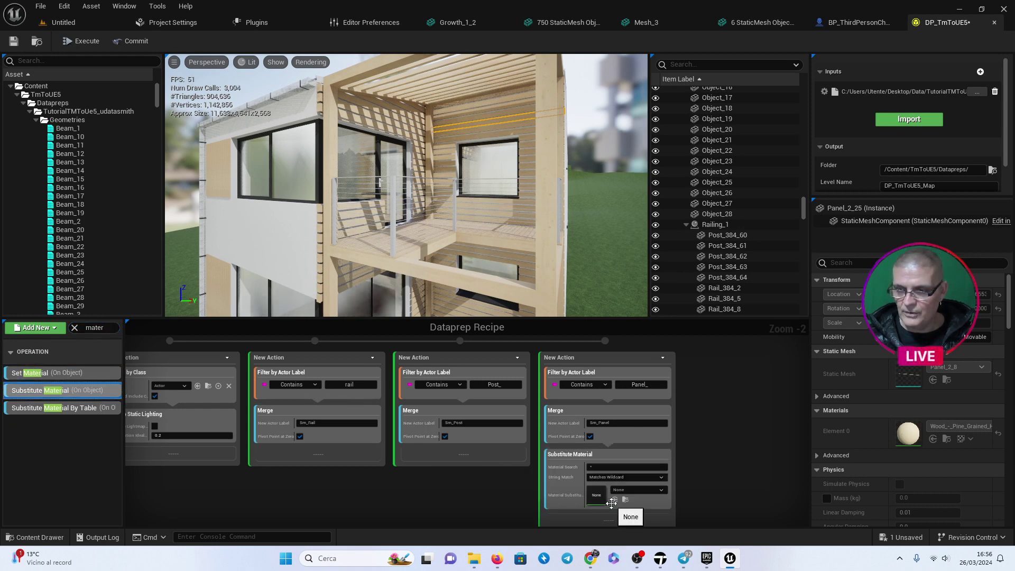
{"action": "left_click", "coordinate": [637, 490]}
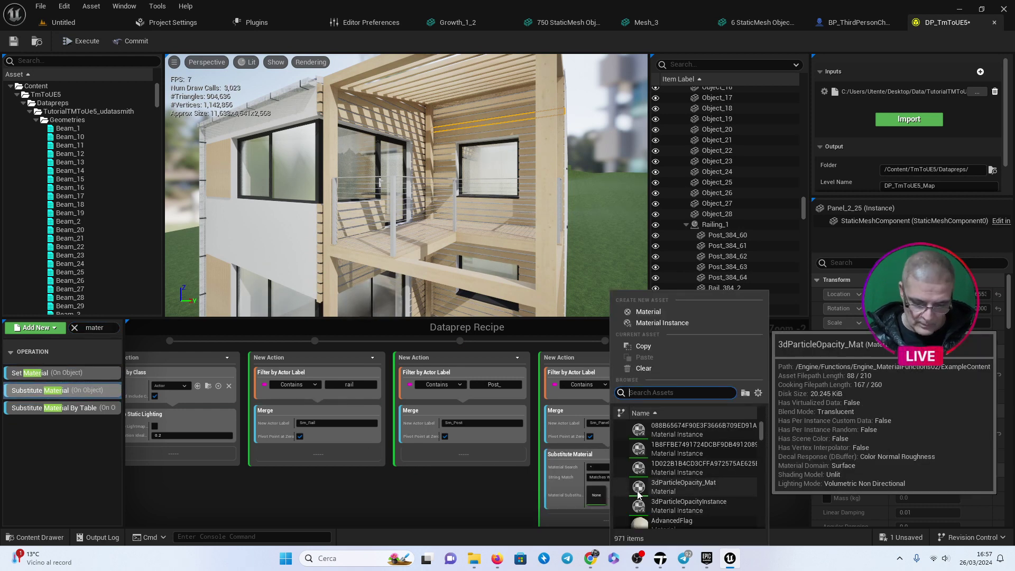
{"action": "type", "text": "woo"}
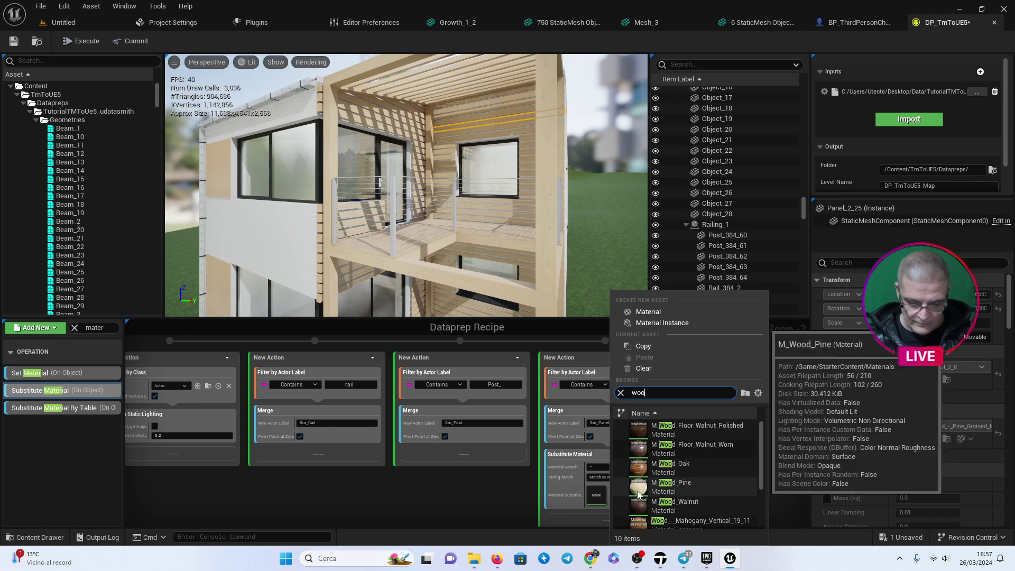
{"action": "type", "text": "d"}
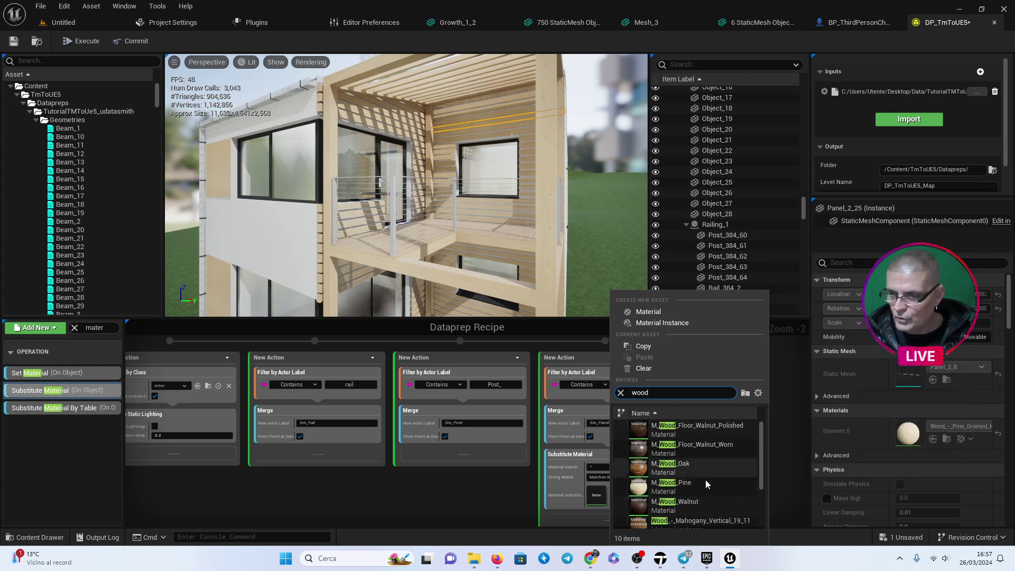
{"action": "scroll", "coordinate": [706, 480], "scroll_direction": "down", "scroll_amount": 3}
{"action": "left_click", "coordinate": [667, 443]}
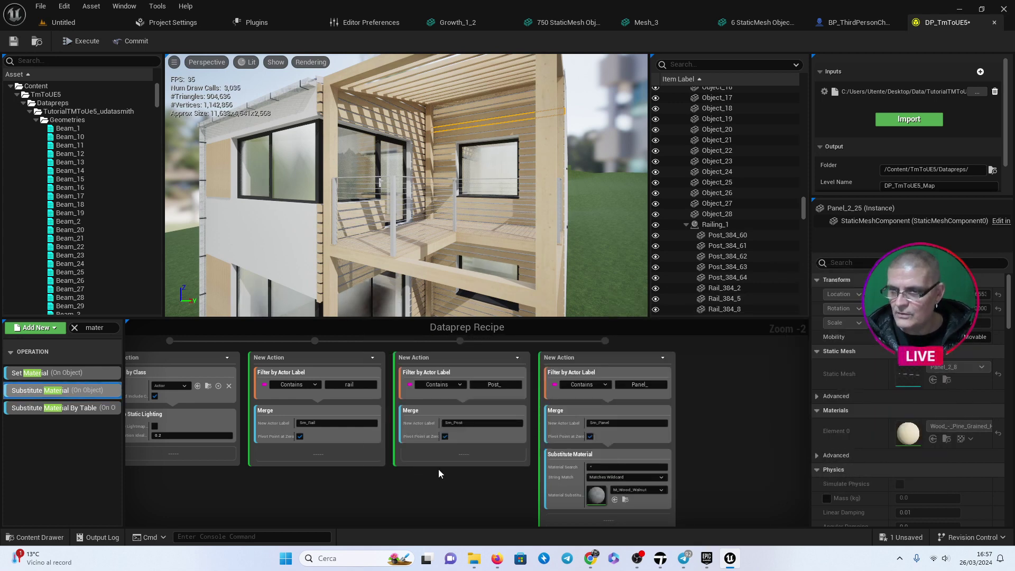
{"action": "scroll", "coordinate": [439, 468], "scroll_direction": "up", "scroll_amount": 1}
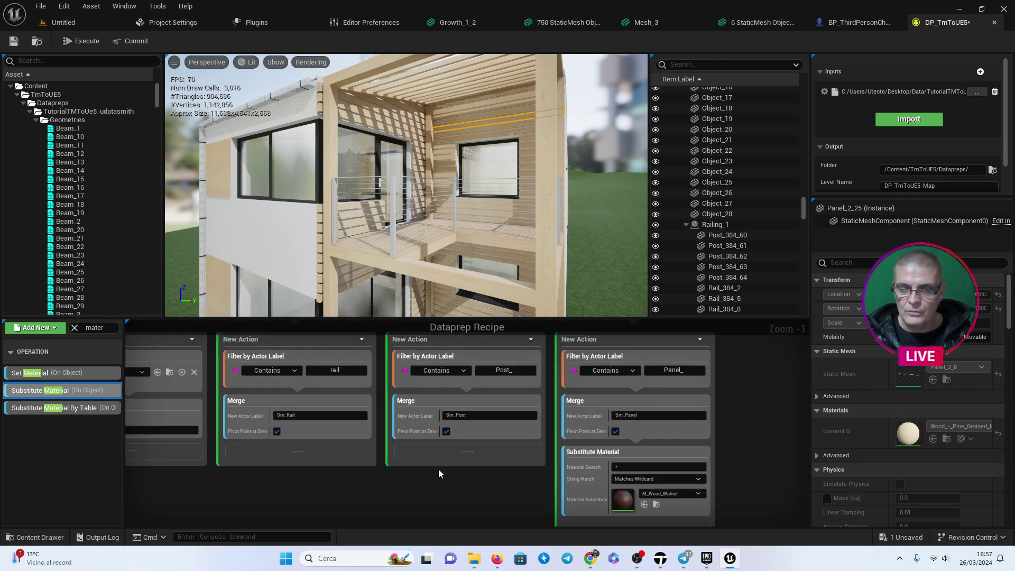
Execute the recipe, then select and frame the balcony railing to confirm it's Sm_Rail.
{"action": "left_click", "coordinate": [77, 43]}
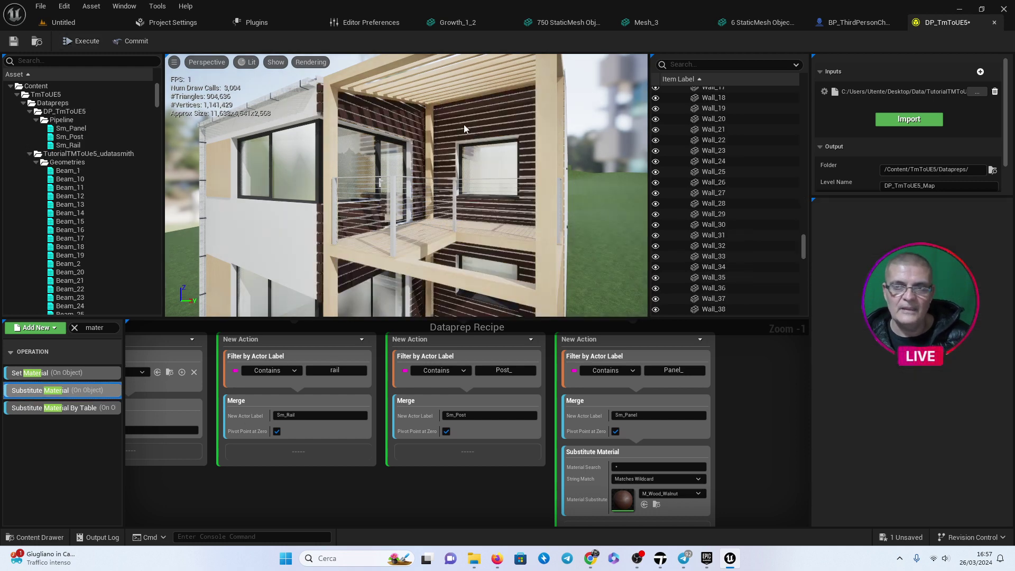
{"action": "right_click_drag", "start_coordinate": [465, 125], "coordinate": [464, 125]}
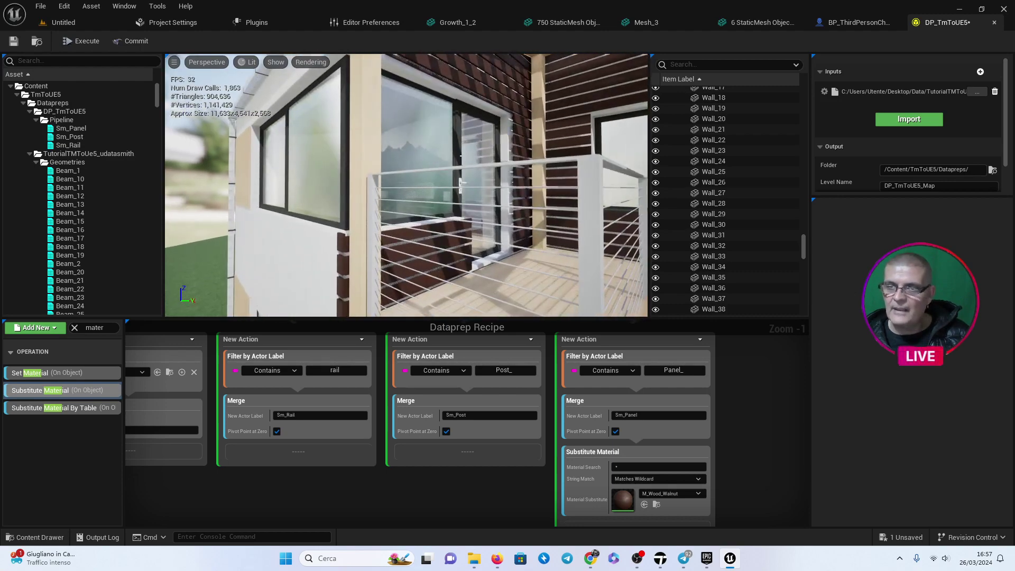
{"action": "left_click", "coordinate": [472, 186]}
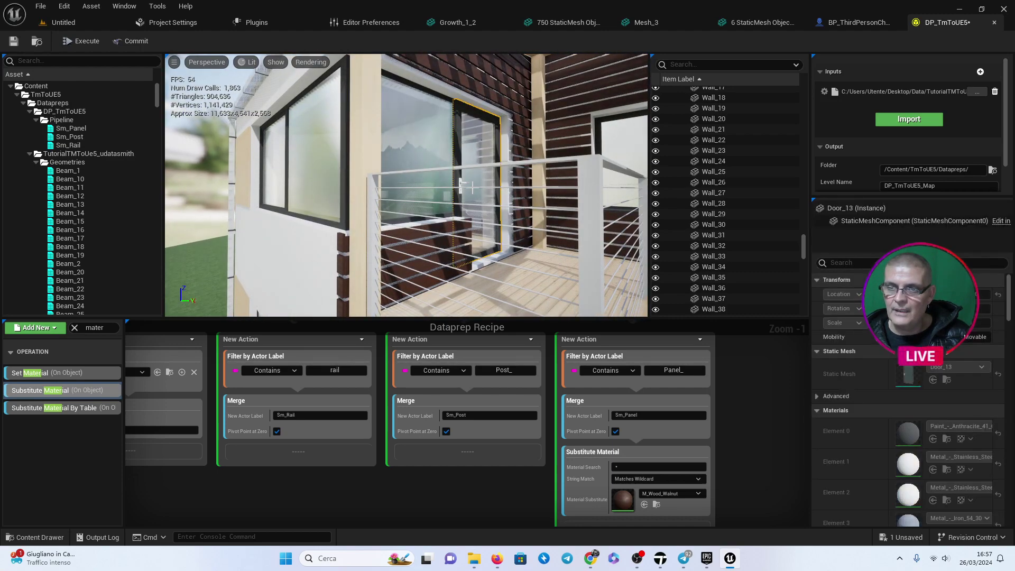
{"action": "left_click", "coordinate": [468, 186]}
{"action": "key", "text": "f"}
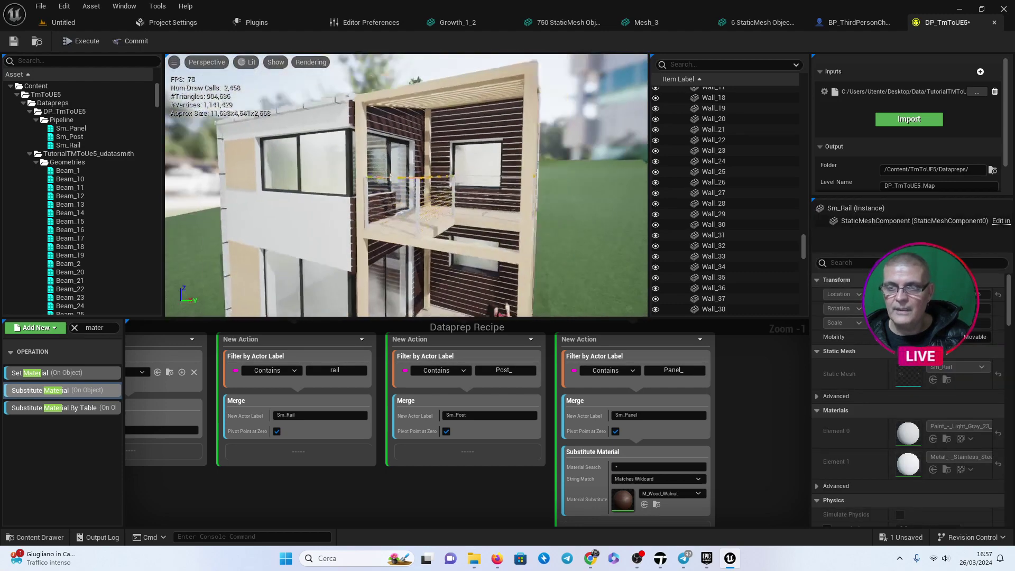
{"action": "left_click_drag", "start_coordinate": [469, 185], "coordinate": [211, 195], "text": "alt"}
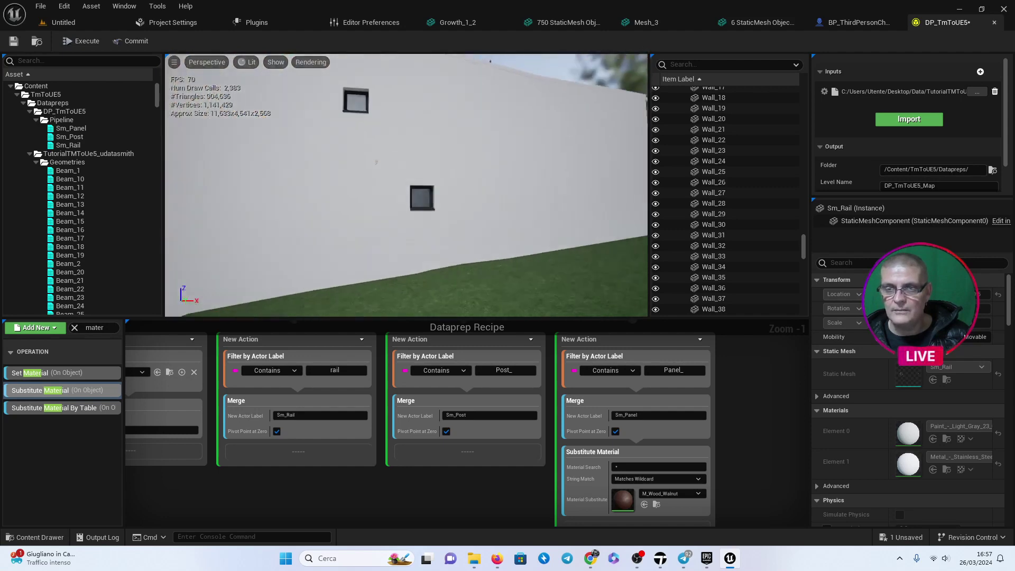
{"action": "left_click_drag", "start_coordinate": [376, 163], "coordinate": [457, 200], "text": "alt"}
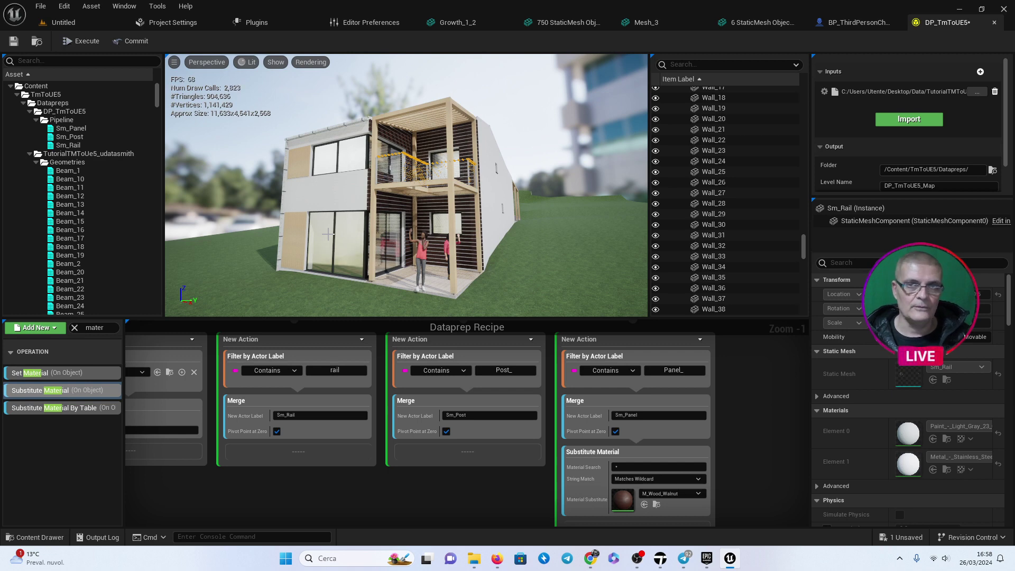
Execute the DP_TmToUE5 recipe on the imported house data.
{"action": "left_click", "coordinate": [77, 42]}
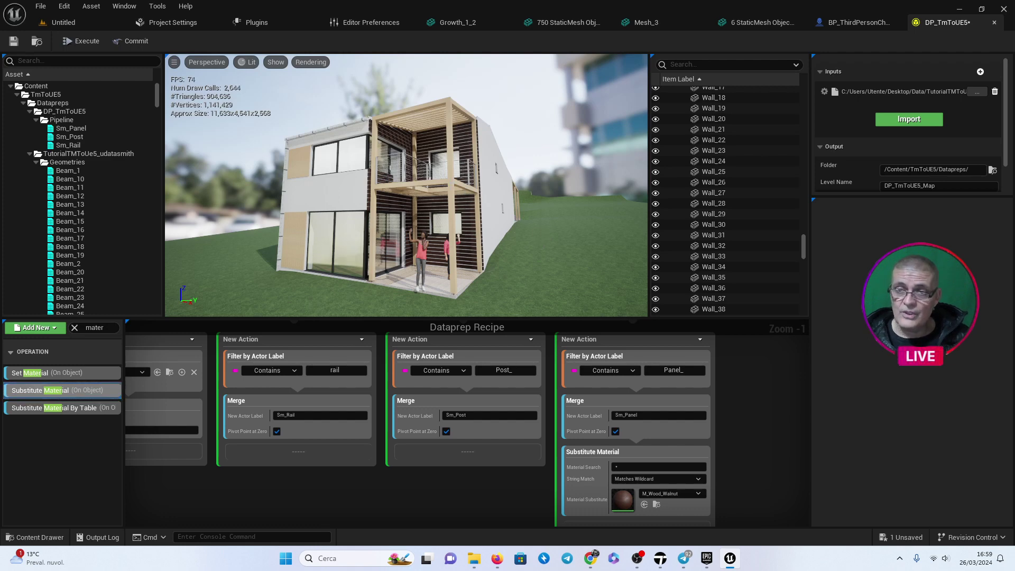
Commit the DP_TmToUE5 result, save the asset, and return to the Untitled level.
{"action": "left_click", "coordinate": [97, 19]}
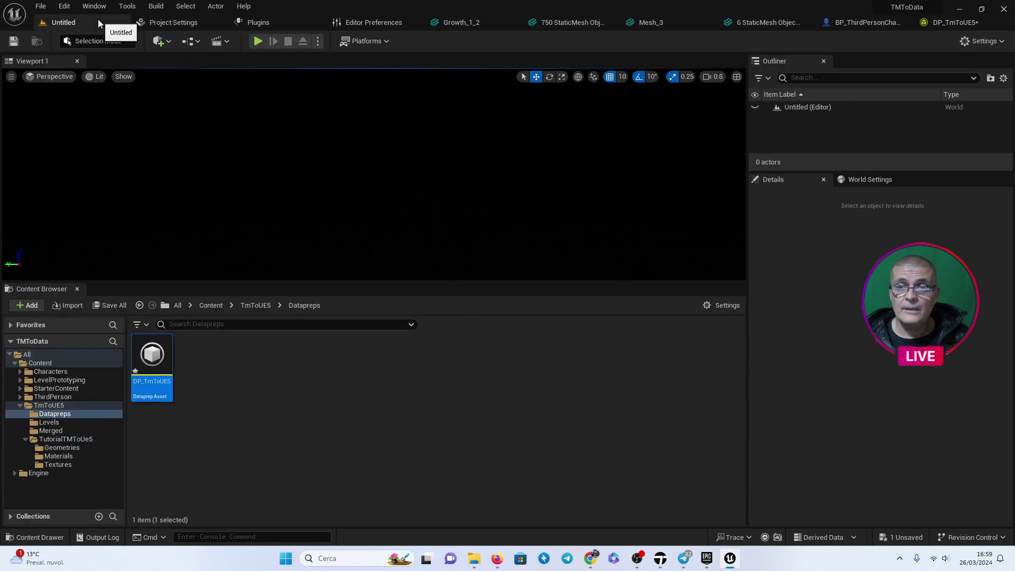
{"action": "left_click", "coordinate": [950, 24]}
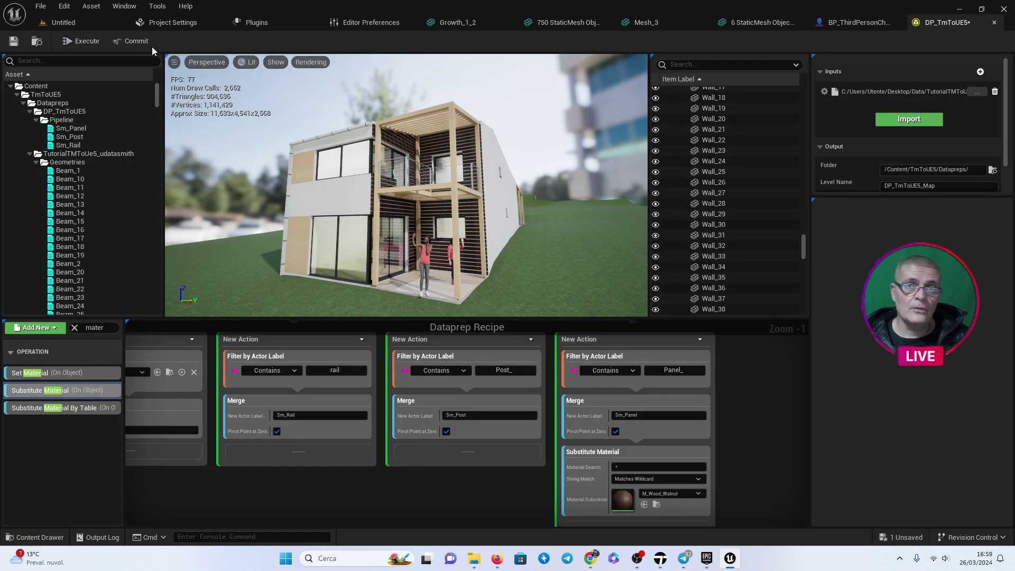
{"action": "left_click", "coordinate": [136, 41]}
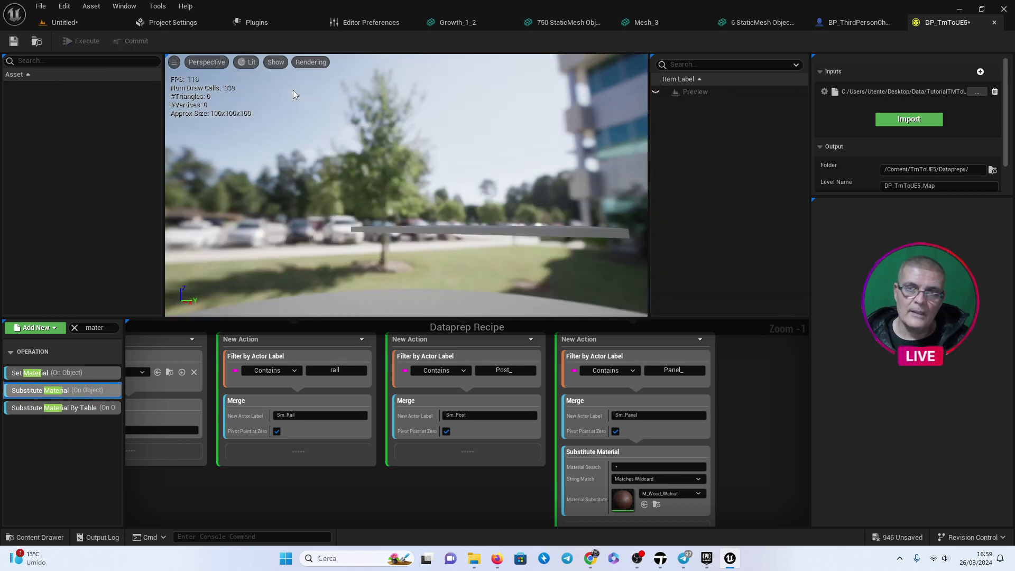
{"action": "left_click_drag", "start_coordinate": [293, 90], "coordinate": [296, 121]}
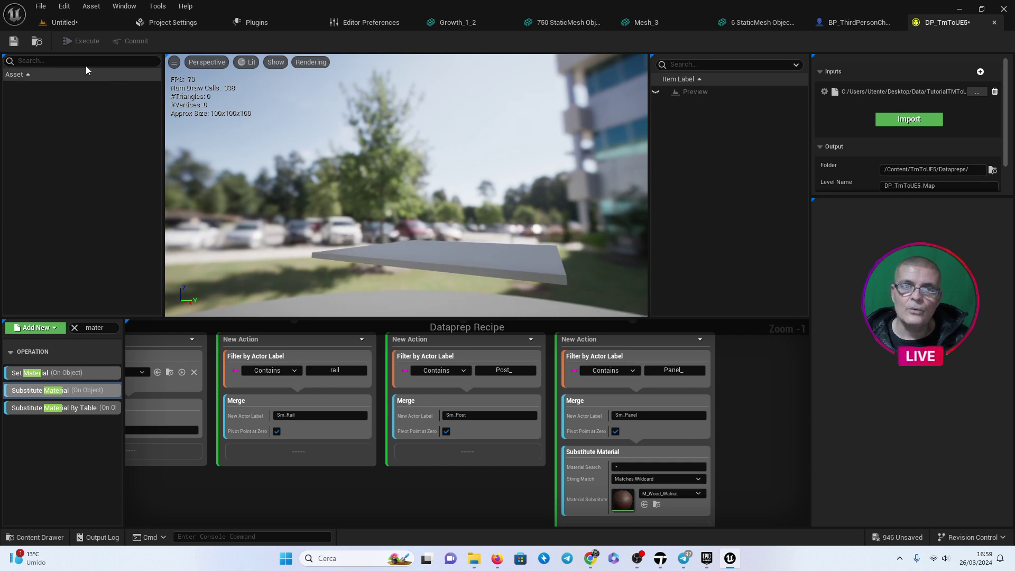
{"action": "left_click", "coordinate": [12, 42]}
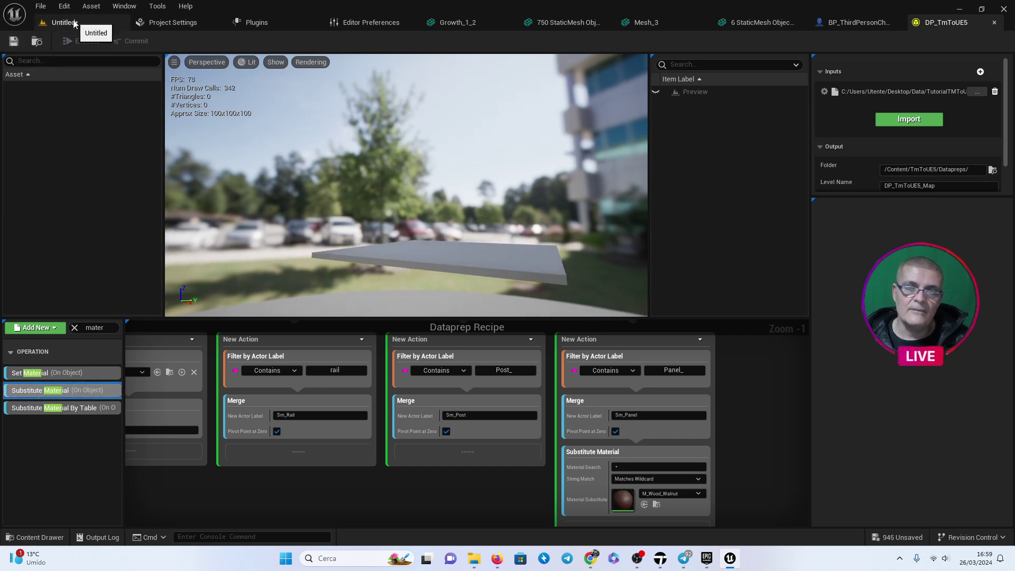
{"action": "left_click", "coordinate": [74, 23]}
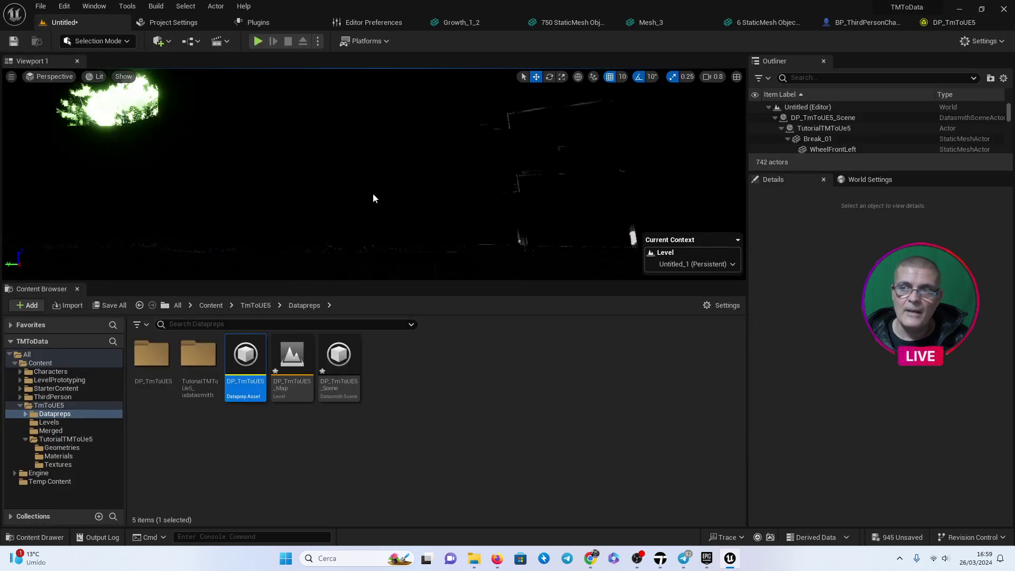
Place a Sun and Sky actor into the level from the 'su' Quick Add search.
{"action": "left_click", "coordinate": [313, 306]}
{"action": "right_click_drag", "start_coordinate": [314, 306], "coordinate": [211, 265]}
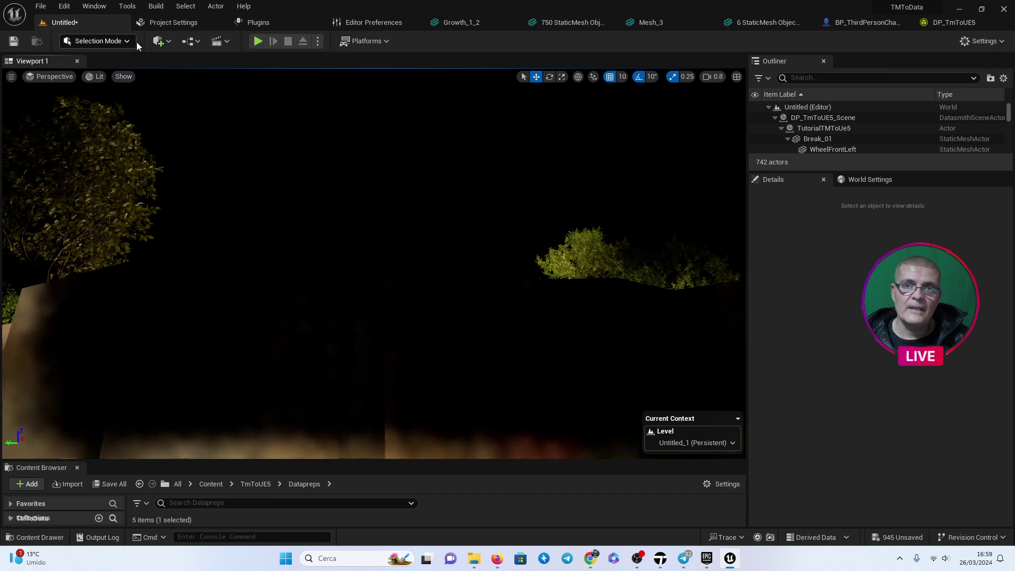
{"action": "left_click", "coordinate": [170, 46]}
{"action": "type", "text": "sun"}
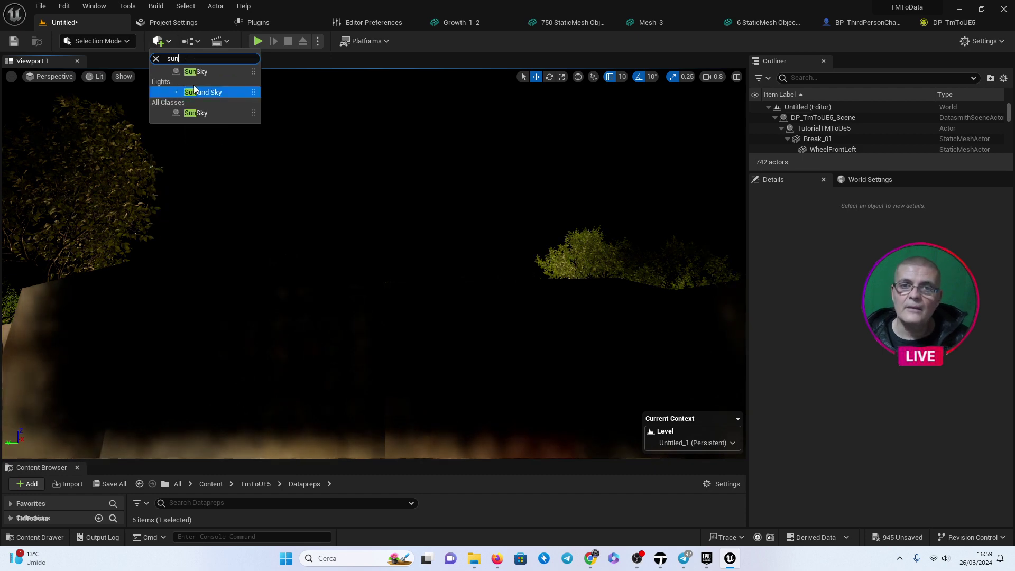
{"action": "left_click_drag", "start_coordinate": [196, 90], "coordinate": [335, 158]}
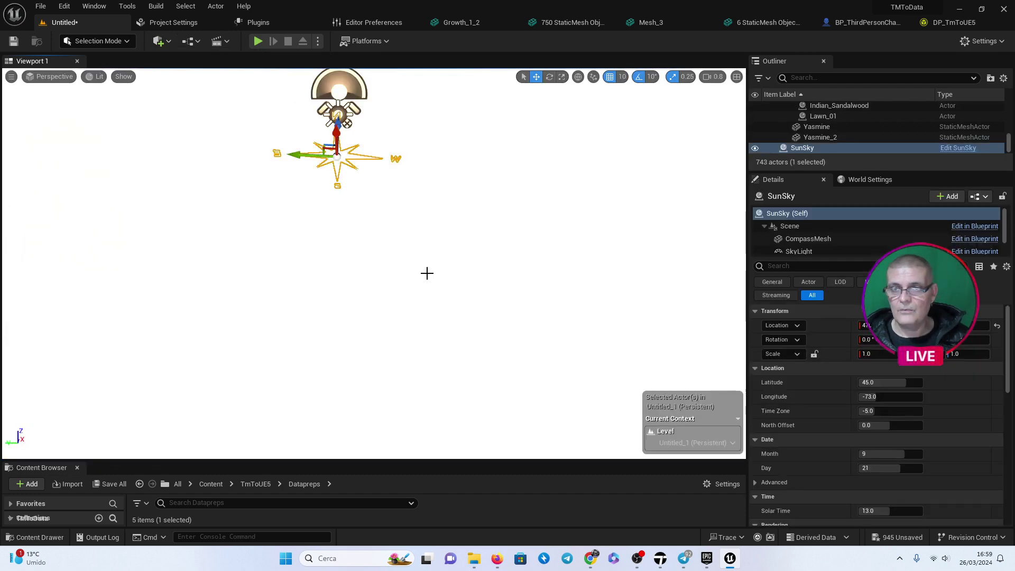
{"action": "mouse_move", "coordinate": [447, 260]}
{"action": "right_mouse_down"}
{"action": "mouse_move", "coordinate": [476, 296]}
{"action": "mouse_move", "coordinate": [444, 264]}
{"action": "mouse_move", "coordinate": [370, 264]}
{"action": "right_mouse_up"}
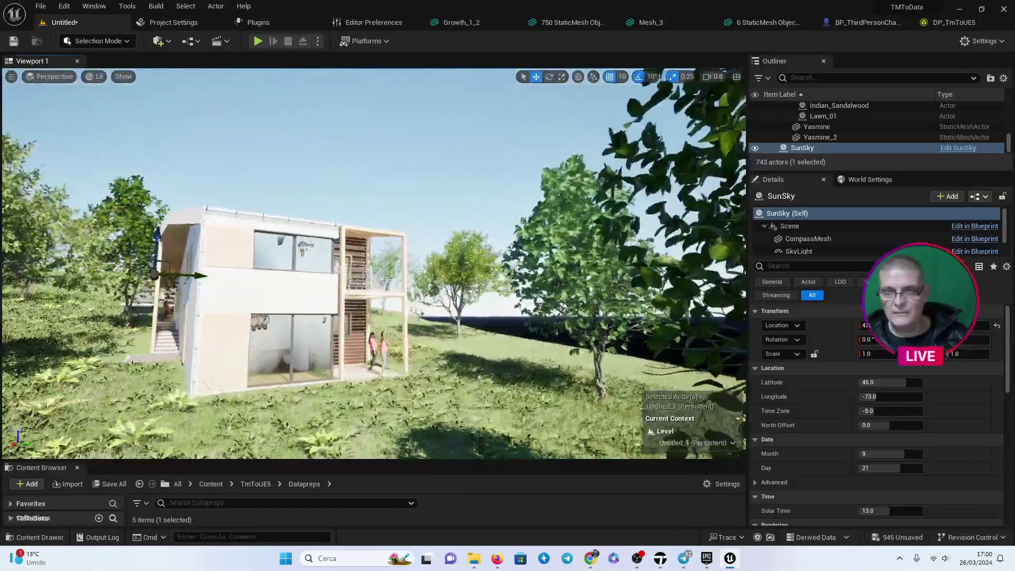
Turn on Show FPS and Show Stats in the viewport menu and reframe the house.
{"action": "right_click_drag", "start_coordinate": [370, 264], "coordinate": [370, 264]}
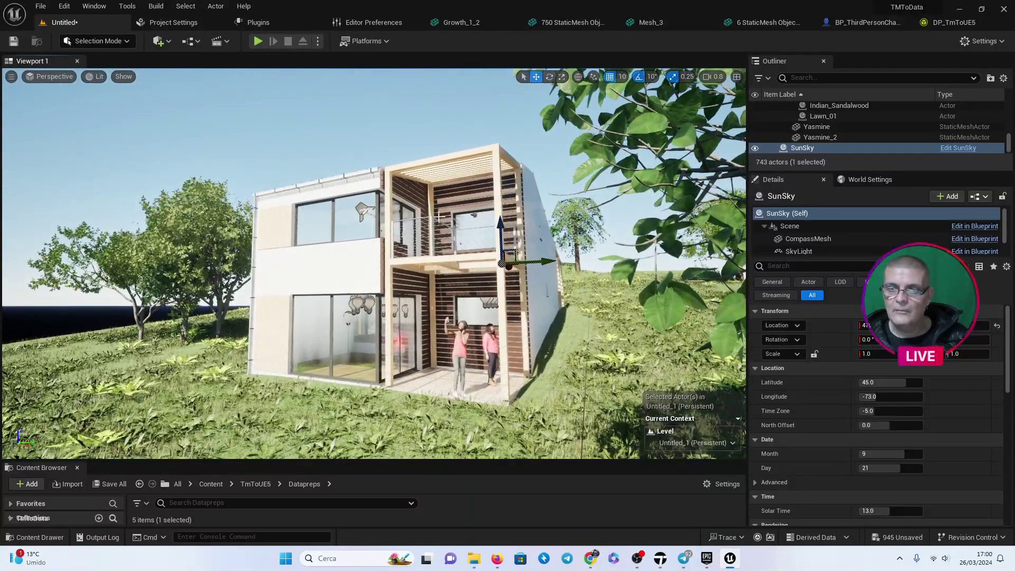
{"action": "key", "text": "Escape"}
{"action": "left_click", "coordinate": [11, 79]}
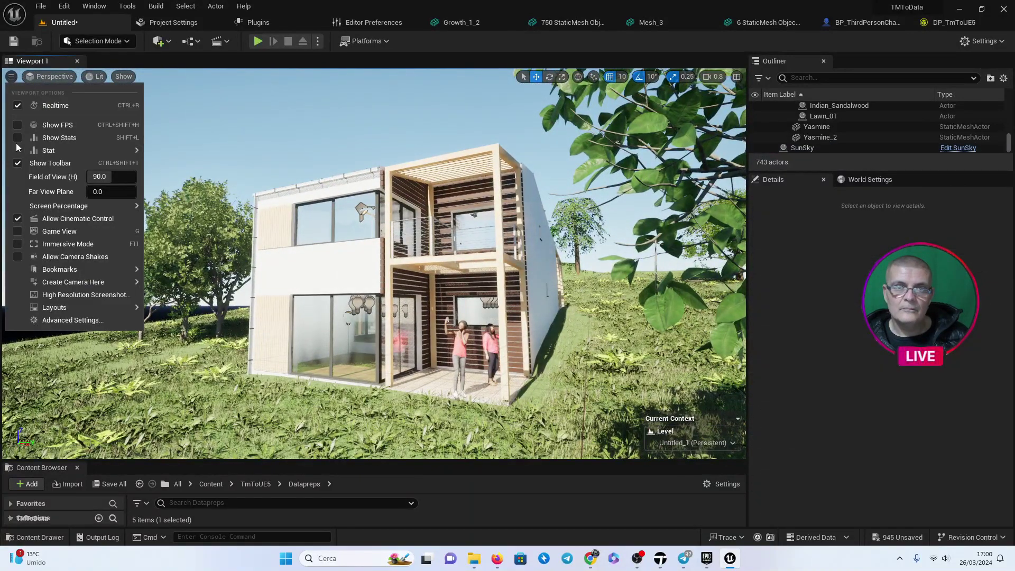
{"action": "left_click", "coordinate": [18, 139]}
{"action": "left_click", "coordinate": [18, 135]}
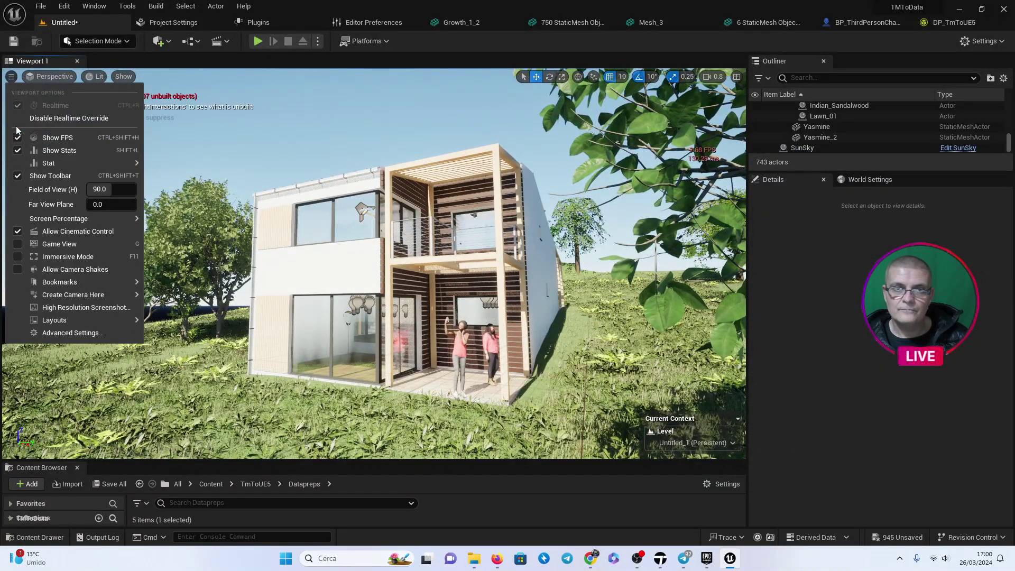
{"action": "key", "text": "Escape"}
{"action": "mouse_move", "coordinate": [370, 265]}
{"action": "right_mouse_down"}
{"action": "mouse_move", "coordinate": [402, 275]}
{"action": "mouse_move", "coordinate": [344, 264]}
{"action": "right_mouse_up"}
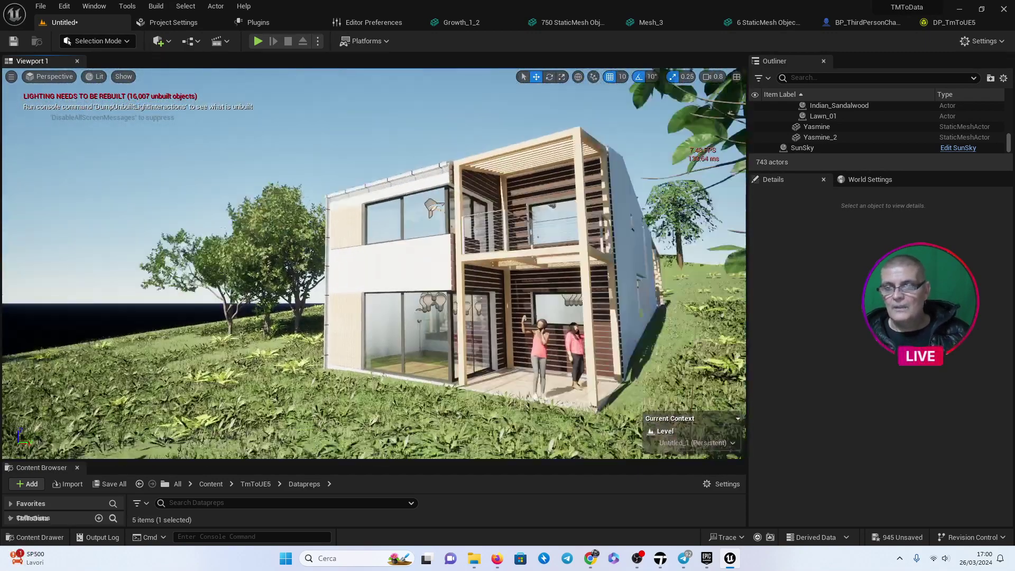
{"action": "right_click_drag", "start_coordinate": [423, 174], "coordinate": [465, 175]}
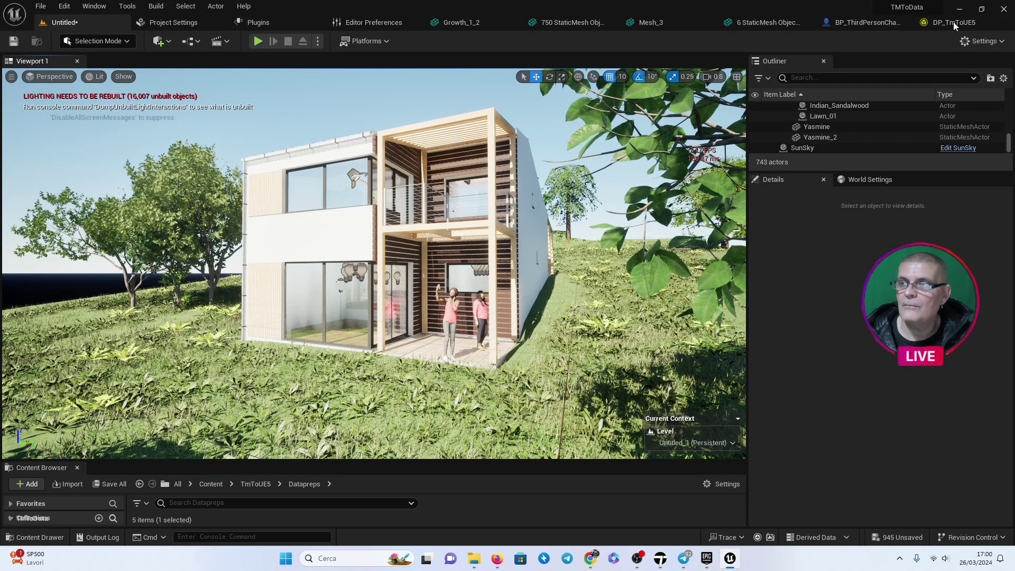
Close the BP_ThirdPersonCharacter, StaticMesh, Mesh_3, Growth_1_2, Editor Preferences, Plugins and Project Settings tabs.
{"action": "left_click", "coordinate": [890, 27]}
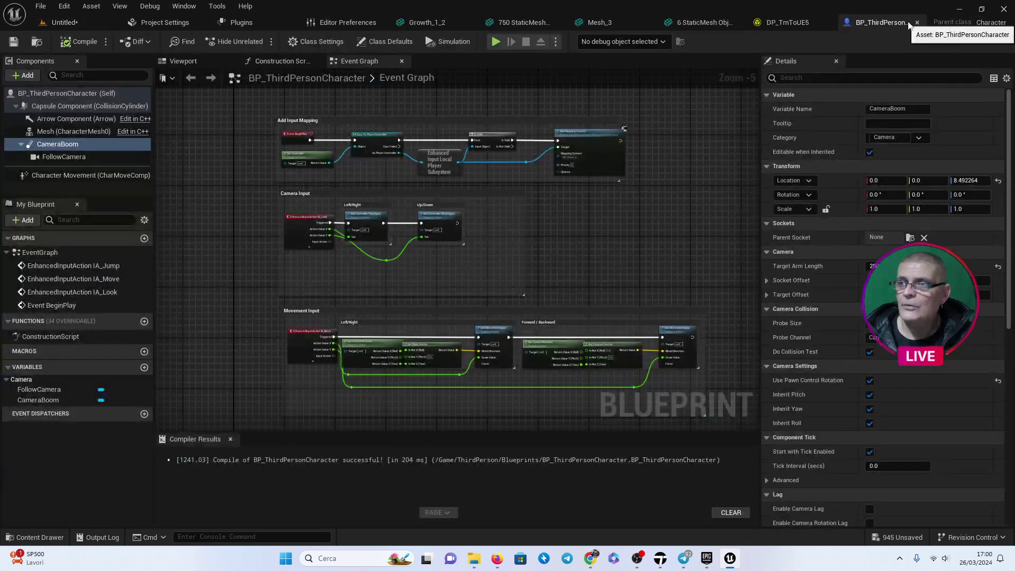
{"action": "left_click", "coordinate": [918, 22]}
{"action": "left_click", "coordinate": [880, 23]}
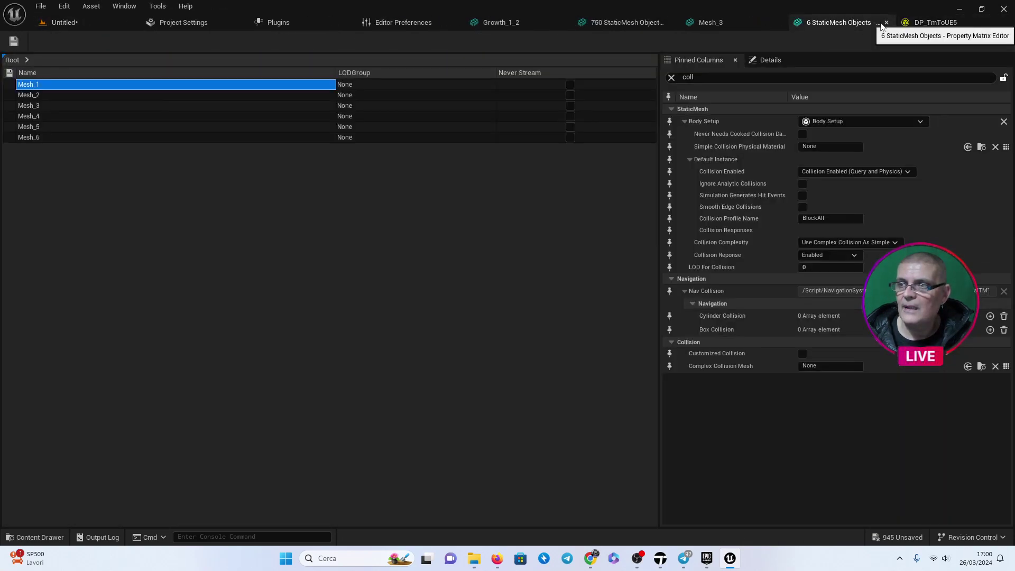
{"action": "left_click", "coordinate": [886, 21]}
{"action": "left_click", "coordinate": [809, 23]}
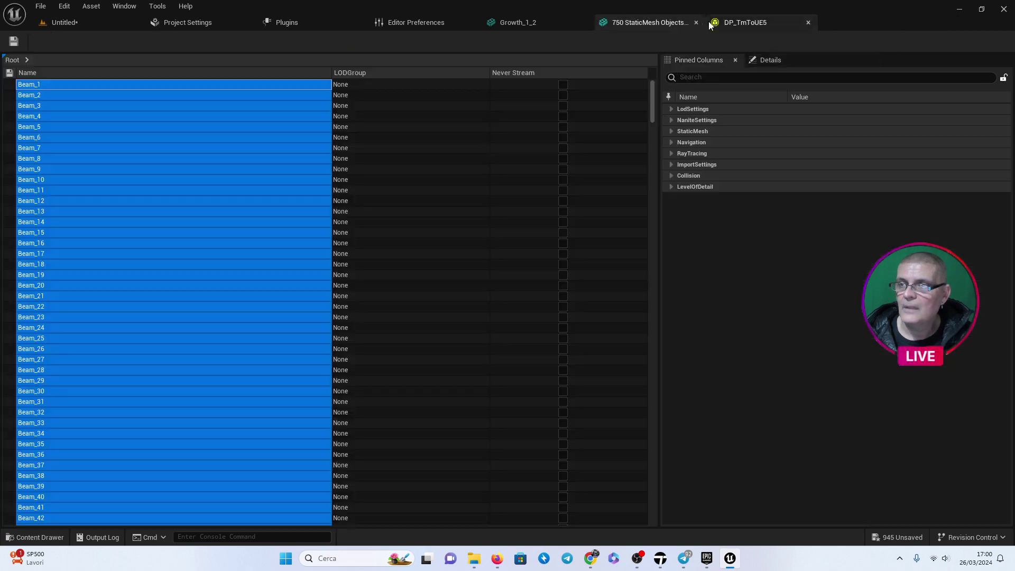
{"action": "left_click", "coordinate": [699, 20]}
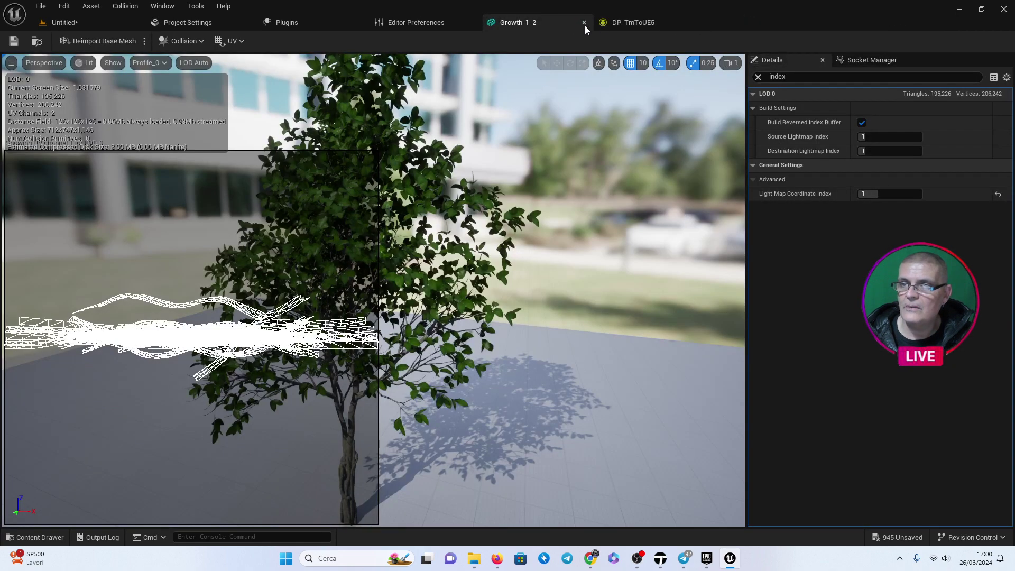
{"action": "left_click", "coordinate": [579, 22]}
{"action": "left_click", "coordinate": [471, 22]}
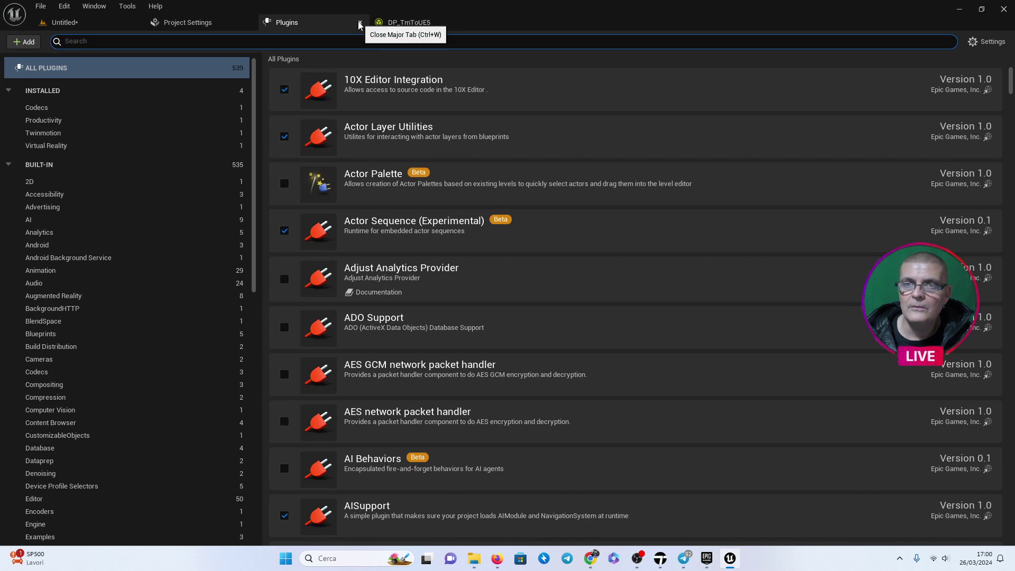
{"action": "left_click", "coordinate": [359, 24]}
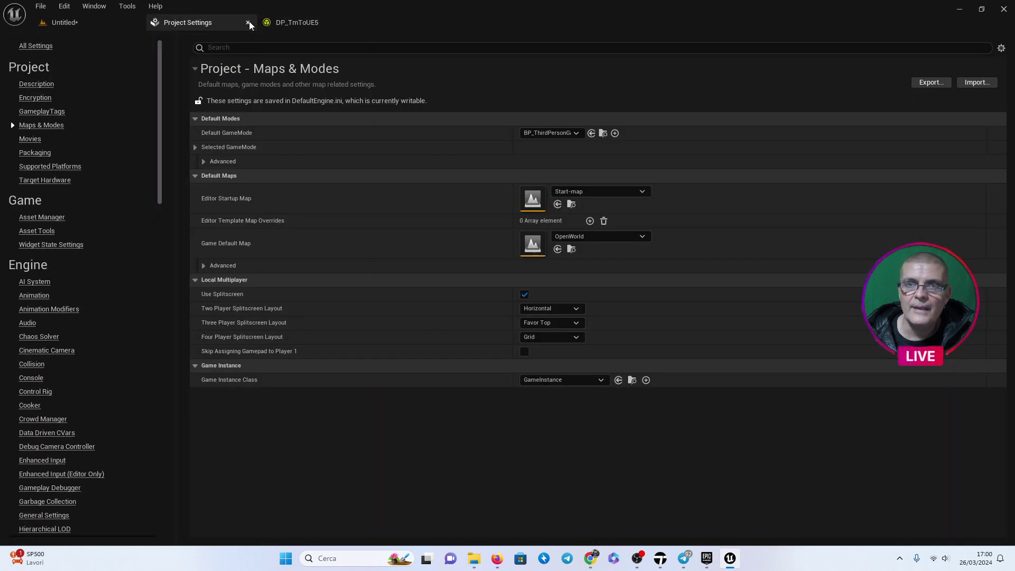
{"action": "left_click", "coordinate": [249, 22]}
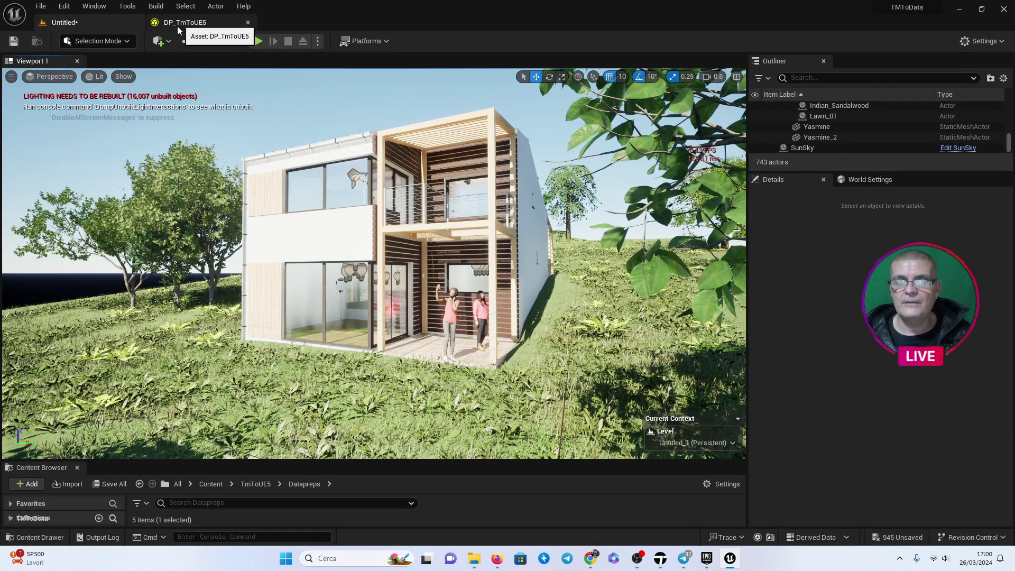
Re-import the source Datasmith data into the DP_TmToUE5 preview via its Import button.
{"action": "left_click", "coordinate": [183, 25]}
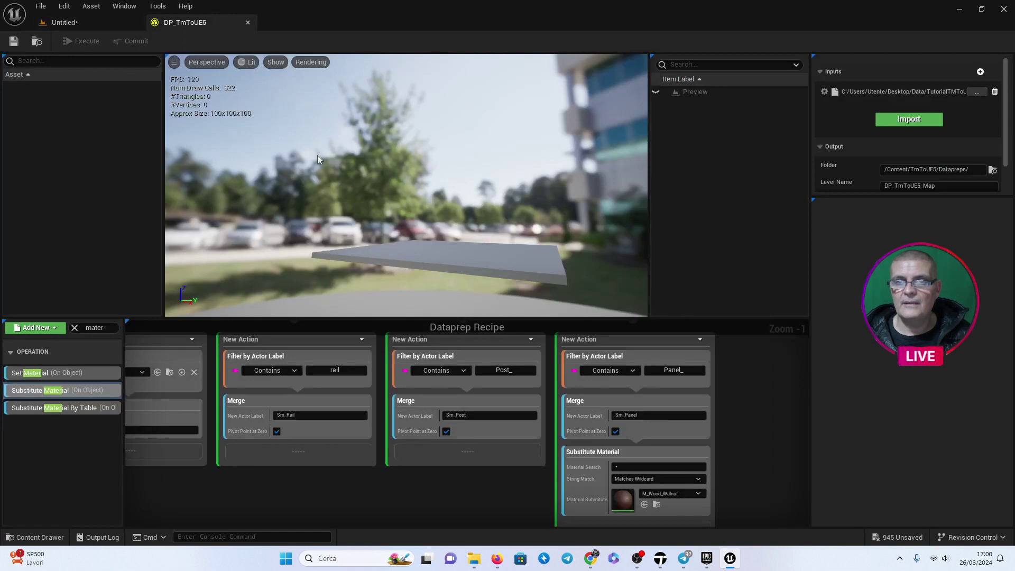
{"action": "left_click", "coordinate": [902, 119]}
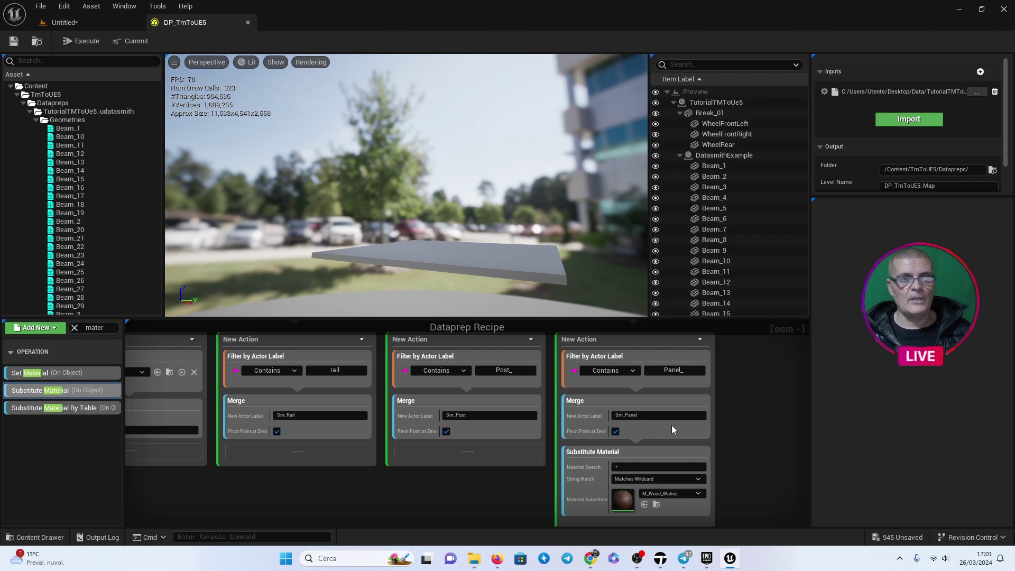
Search the Dataprep preview outliner for 'light', replacing the earlier 'sp' and 'om' queries.
{"action": "left_click", "coordinate": [693, 65]}
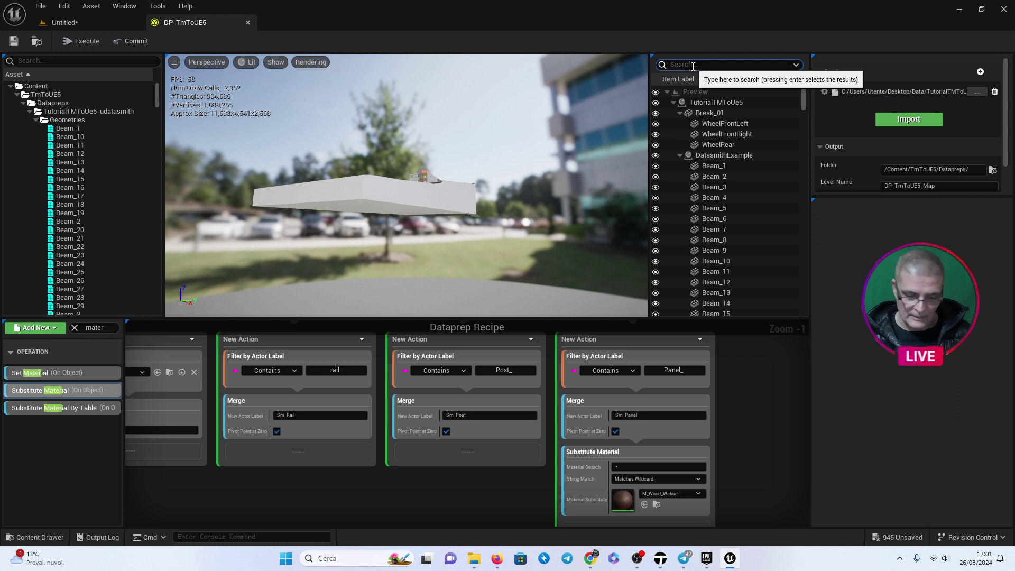
{"action": "type", "text": "spot"}
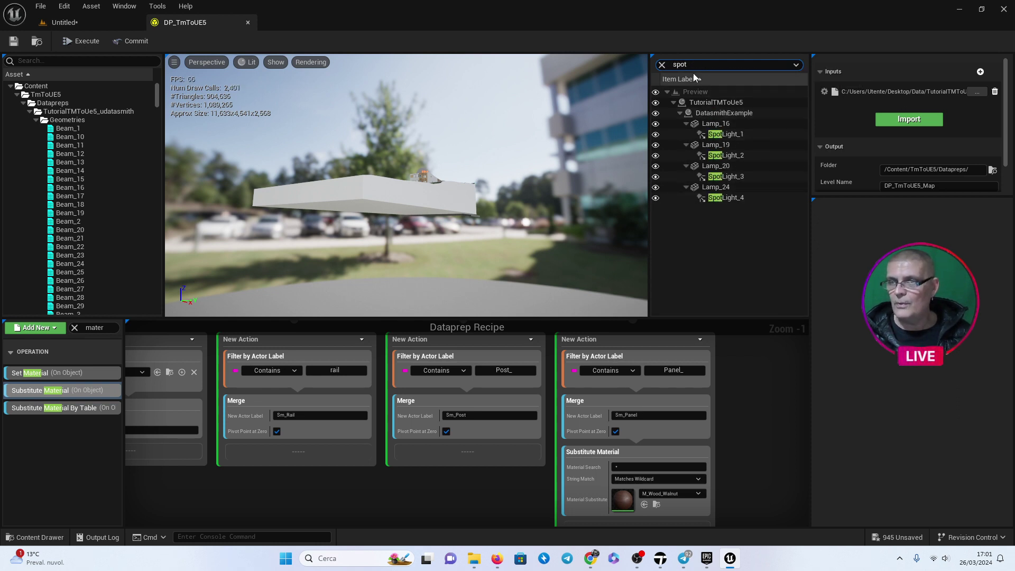
{"action": "double_click", "coordinate": [680, 65]}
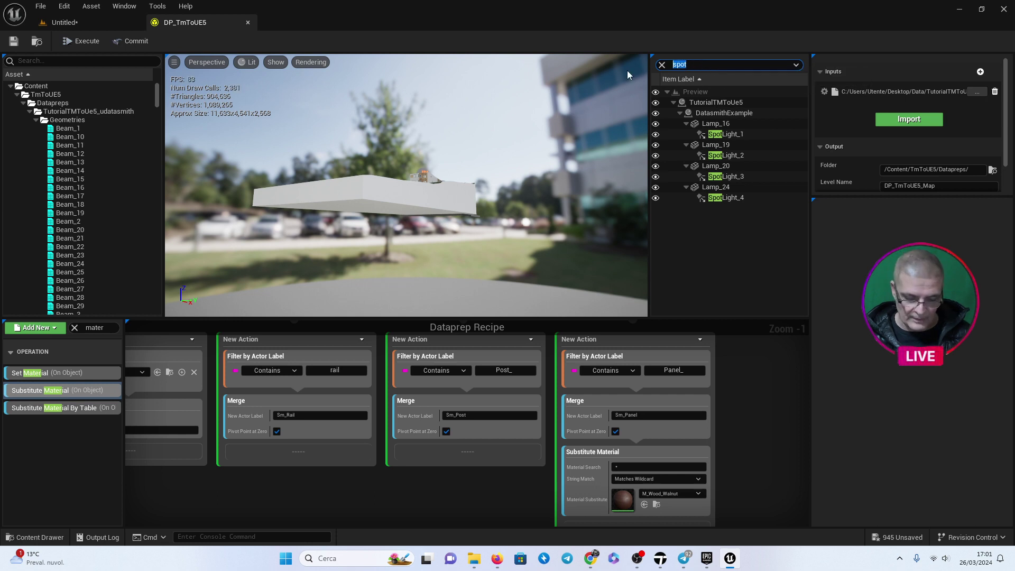
{"action": "type", "text": "omail"}
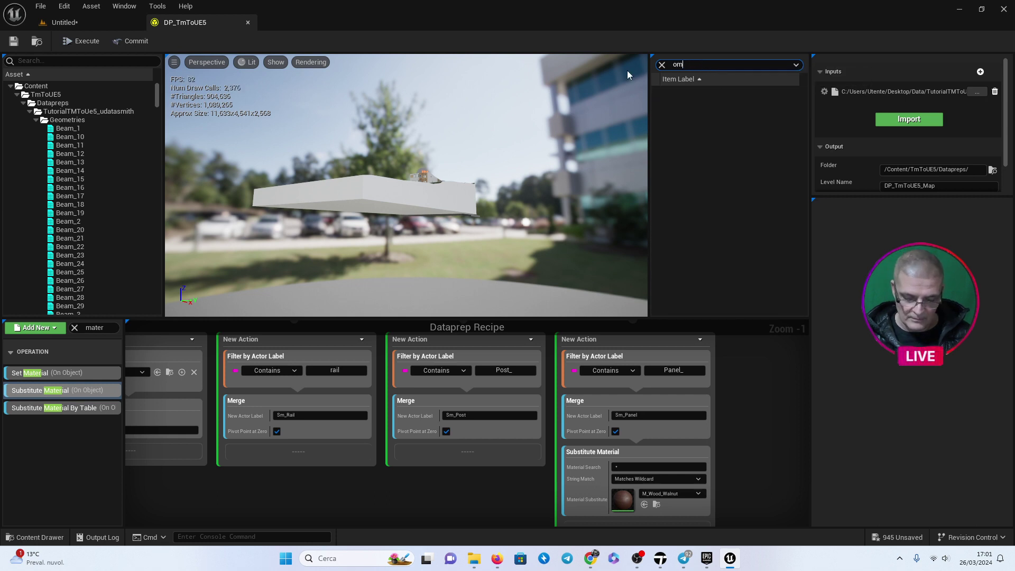
{"action": "double_click", "coordinate": [681, 65]}
{"action": "type", "text": "light"}
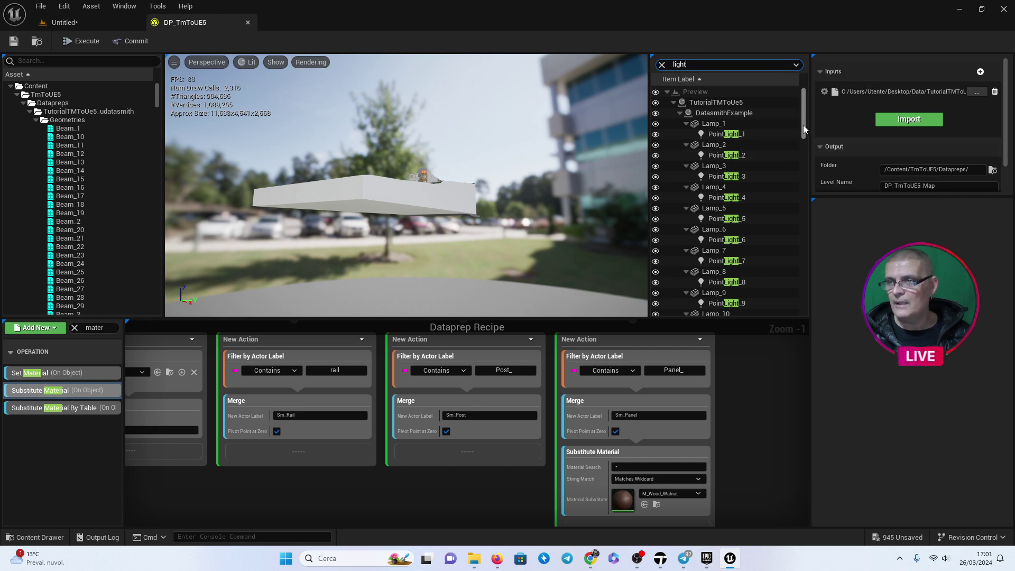
Scroll to the bottom of the filtered list and select Skylight_1 through Skylight_4.
{"action": "left_click_drag", "start_coordinate": [804, 125], "coordinate": [811, 305]}
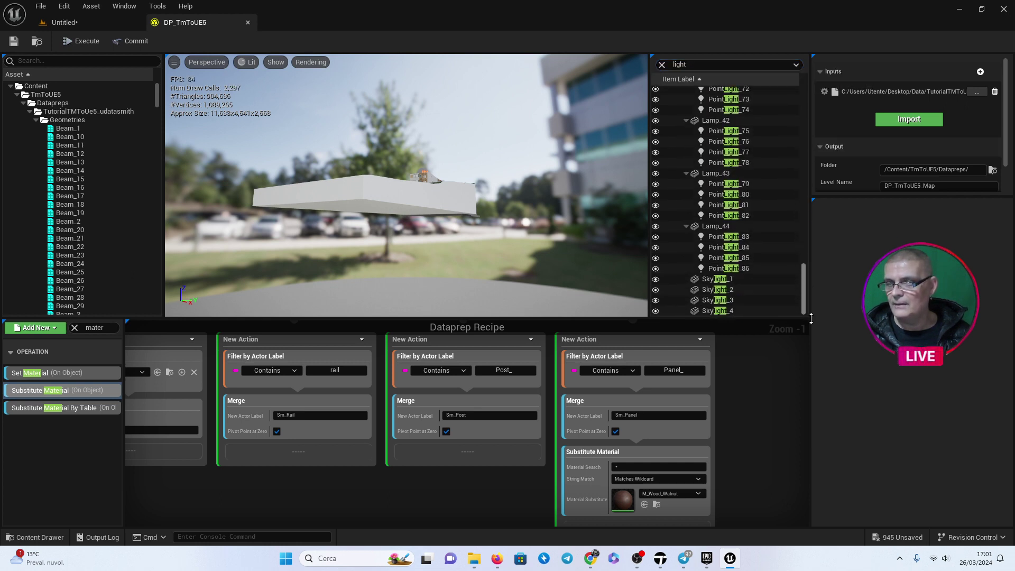
{"action": "left_click", "coordinate": [718, 279]}
{"action": "left_click", "coordinate": [722, 312], "text": "shift"}
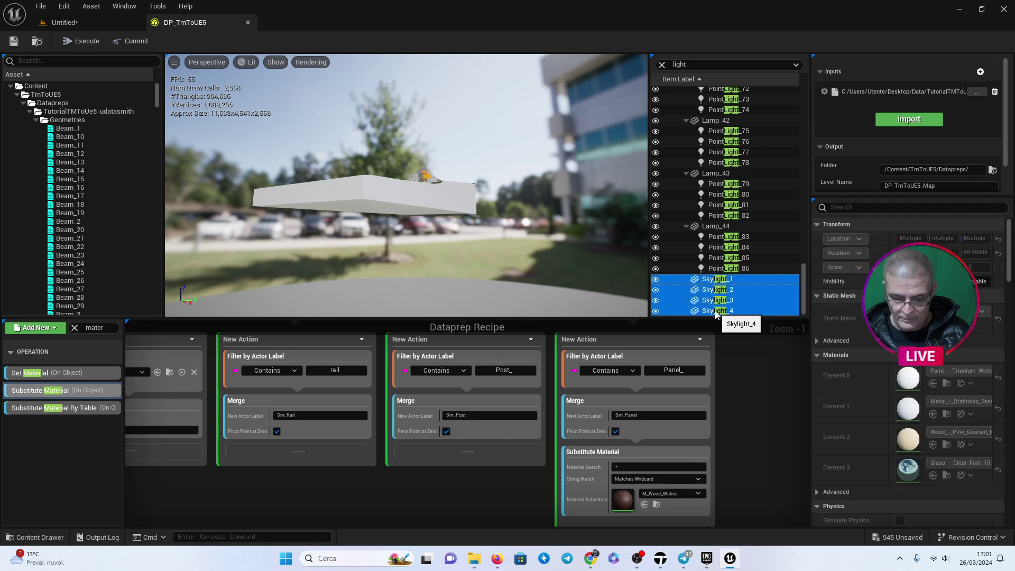
{"action": "left_click", "coordinate": [449, 499]}
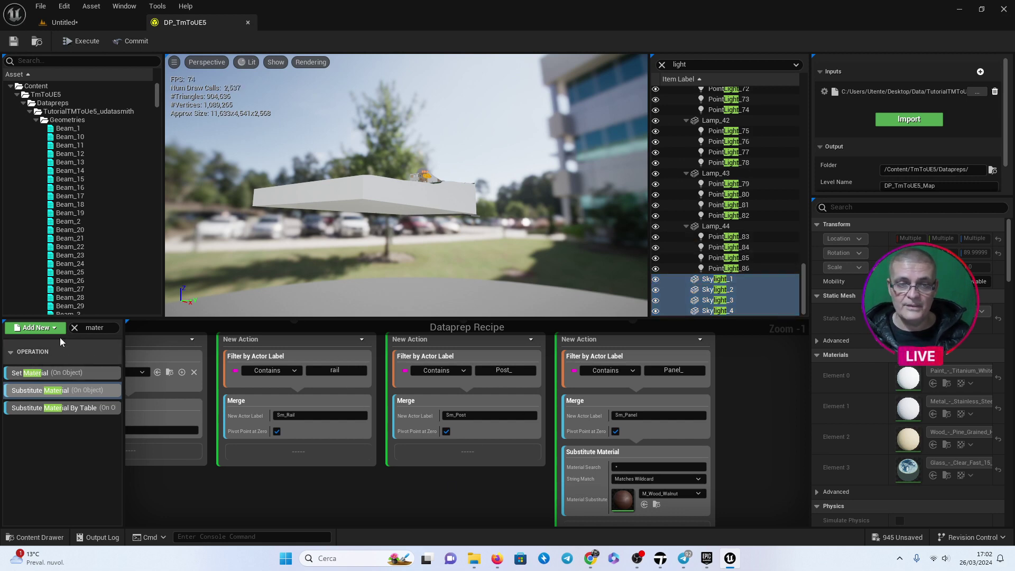
Add an Is Class Of filter as a new recipe action with Class set to PointLight.
{"action": "left_click", "coordinate": [74, 328]}
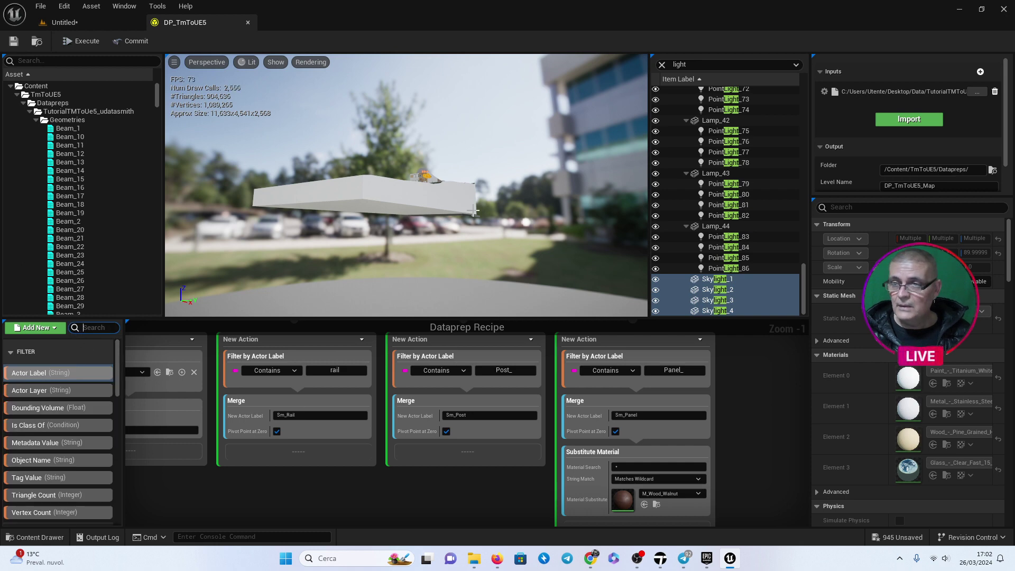
{"action": "left_click", "coordinate": [743, 183]}
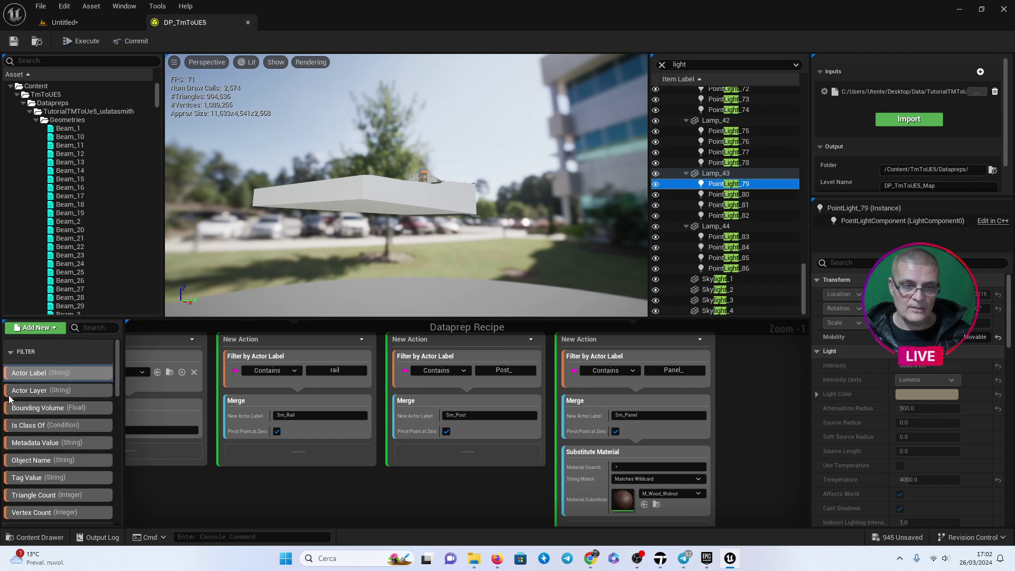
{"action": "mouse_move", "coordinate": [30, 425]}
{"action": "left_mouse_down"}
{"action": "mouse_move", "coordinate": [474, 429]}
{"action": "mouse_move", "coordinate": [768, 353]}
{"action": "left_mouse_up"}
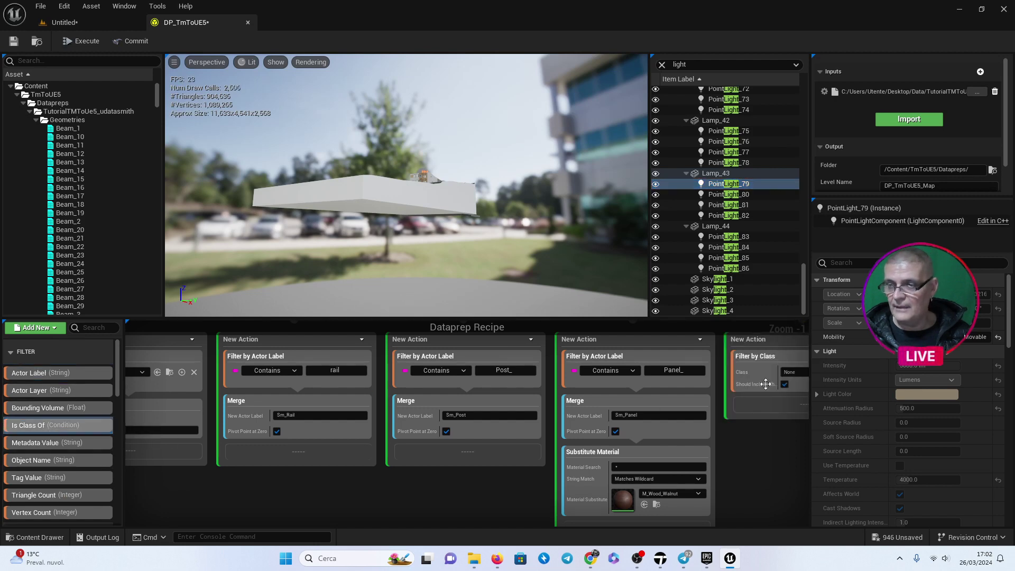
{"action": "scroll", "coordinate": [679, 434], "scroll_direction": "down", "scroll_amount": 1}
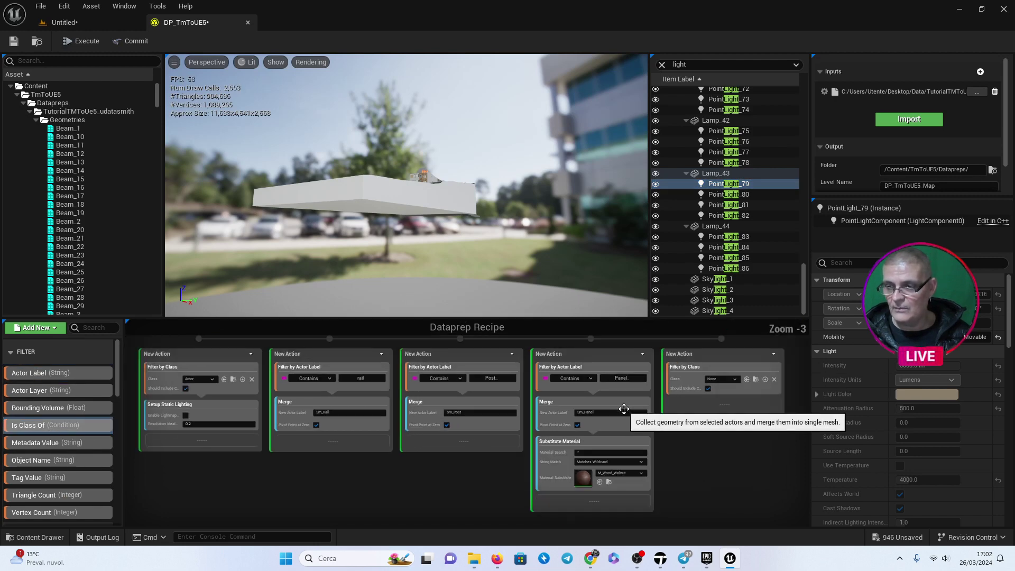
{"action": "right_click_drag", "start_coordinate": [653, 427], "coordinate": [591, 430]}
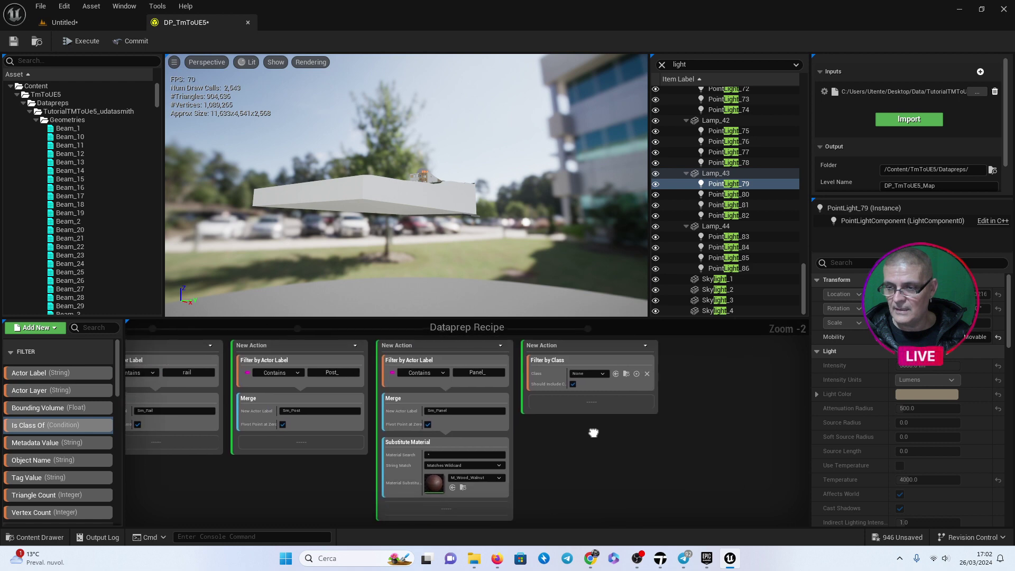
{"action": "left_click", "coordinate": [602, 373]}
{"action": "type", "text": "po"}
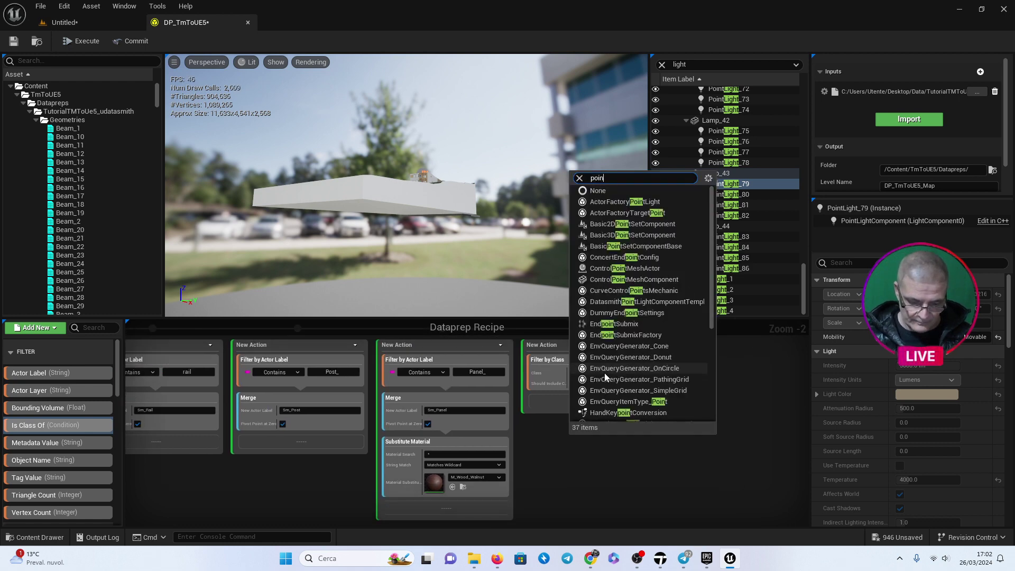
{"action": "type", "text": "intli"}
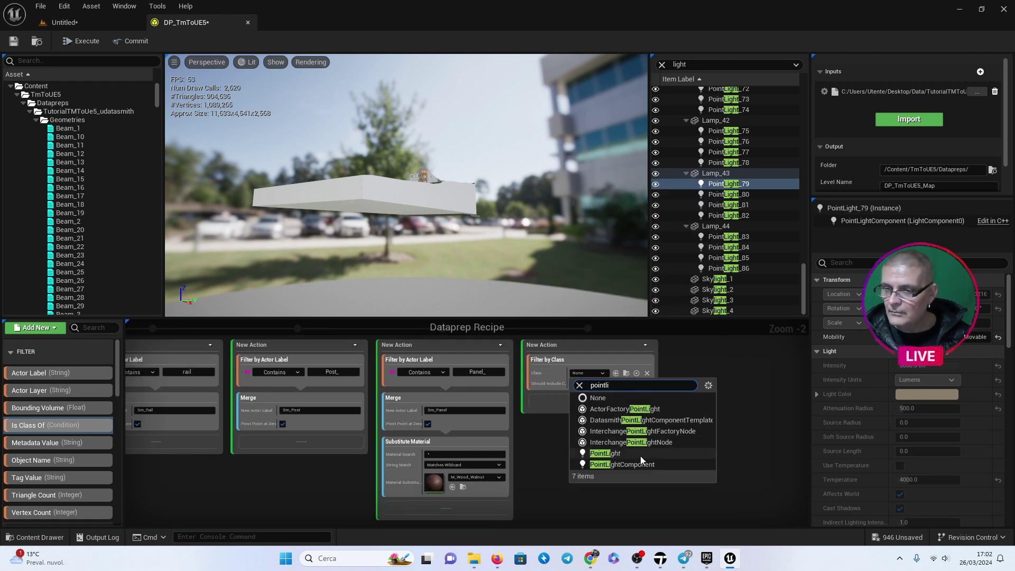
{"action": "left_click", "coordinate": [605, 454]}
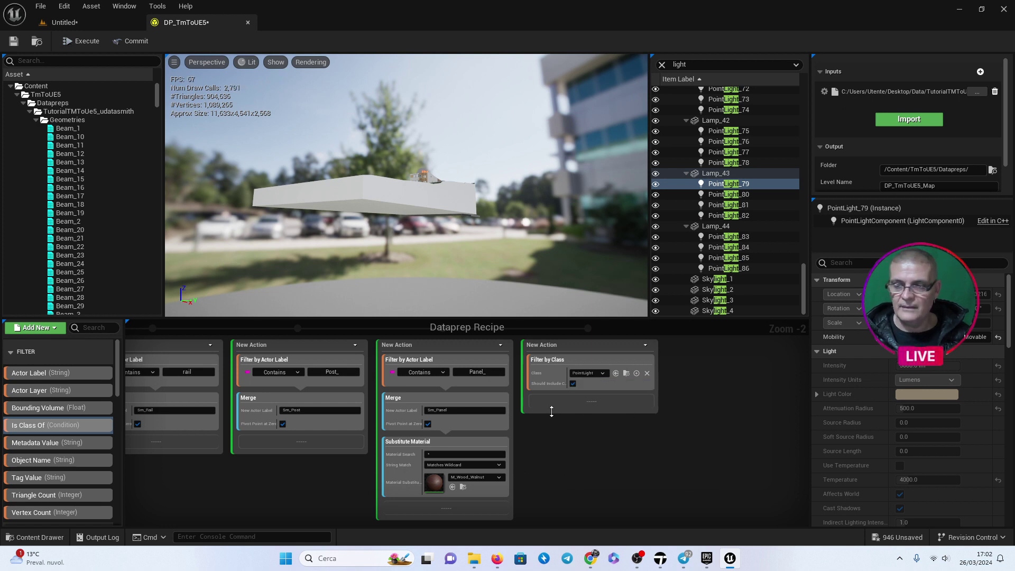
Attach Delete Objects to the PointLight filter action.
{"action": "scroll", "coordinate": [47, 442], "scroll_direction": "down", "scroll_amount": 2}
{"action": "scroll", "coordinate": [48, 446], "scroll_direction": "down", "scroll_amount": 3}
{"action": "scroll", "coordinate": [52, 451], "scroll_direction": "down", "scroll_amount": 3}
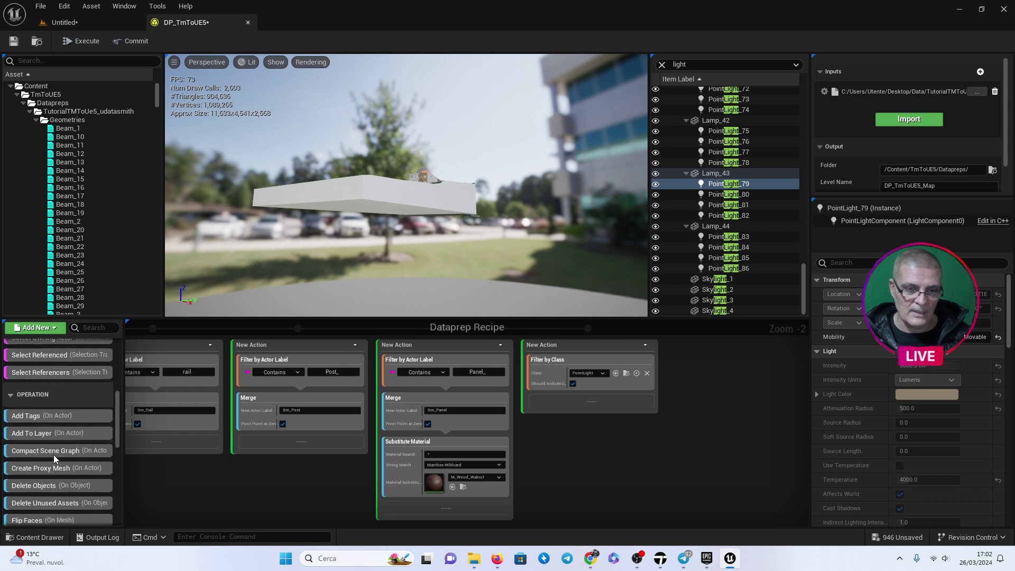
{"action": "scroll", "coordinate": [53, 455], "scroll_direction": "down", "scroll_amount": 2}
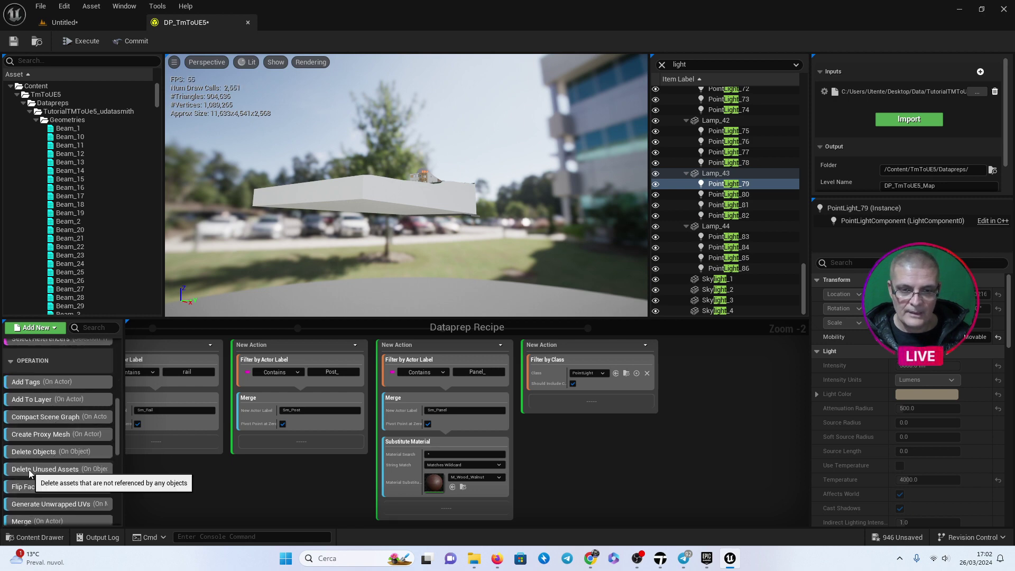
{"action": "left_click_drag", "start_coordinate": [32, 452], "coordinate": [633, 407]}
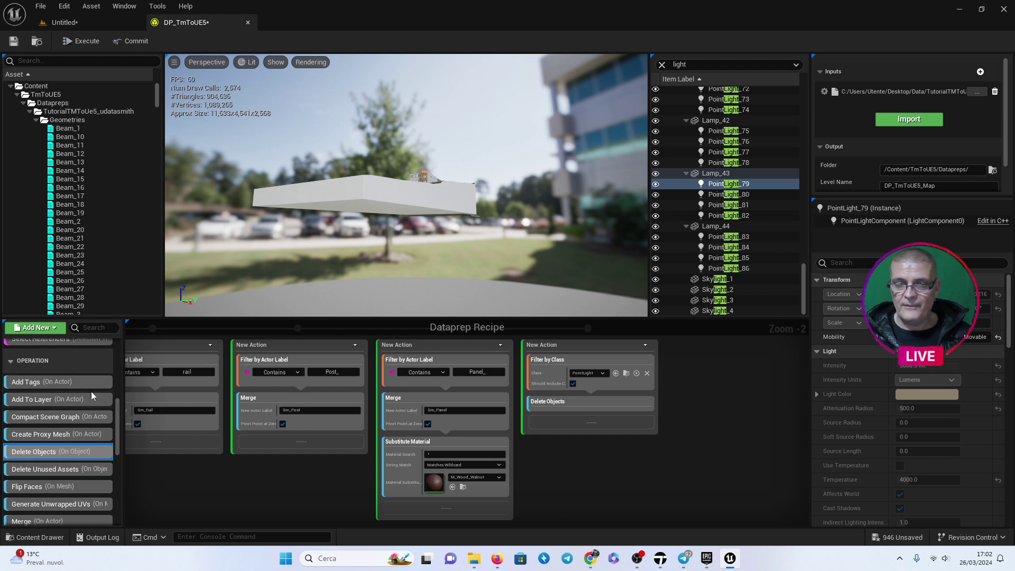
{"action": "scroll", "coordinate": [60, 402], "scroll_direction": "up", "scroll_amount": 5}
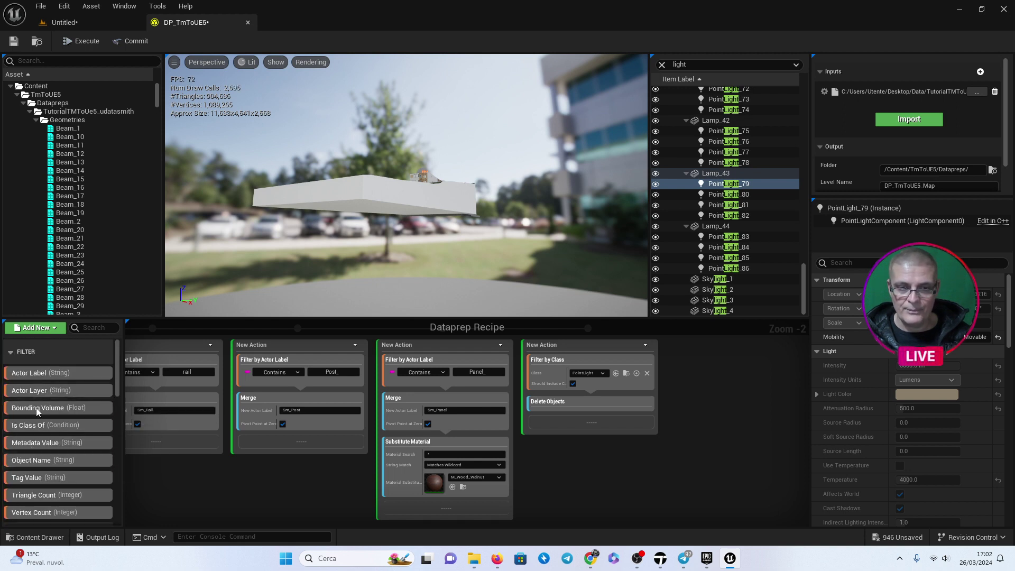
Add an Is Class Of action set to SkyLight, with Delete Objects attached.
{"action": "left_click_drag", "start_coordinate": [29, 426], "coordinate": [729, 363]}
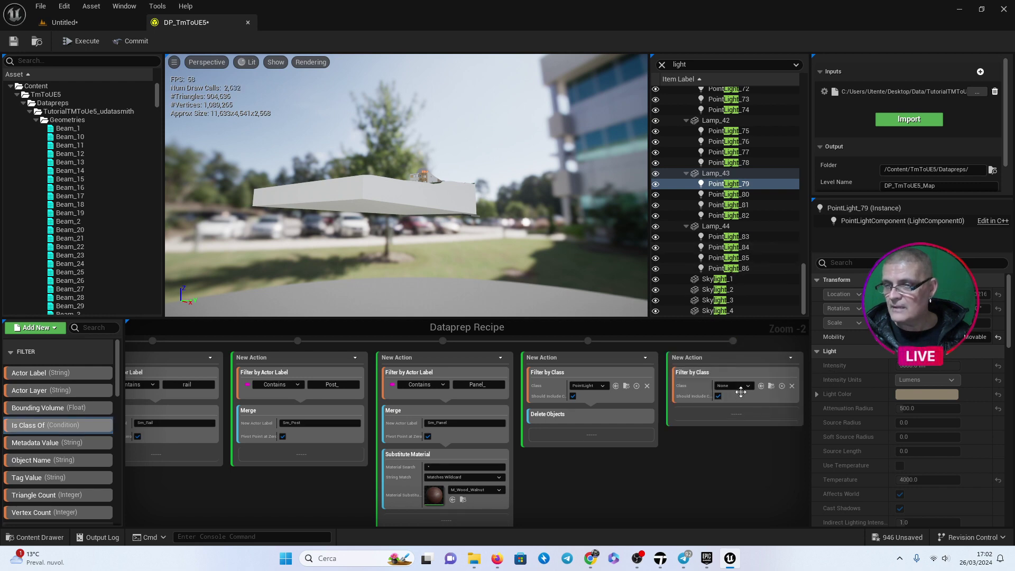
{"action": "left_click", "coordinate": [738, 386]}
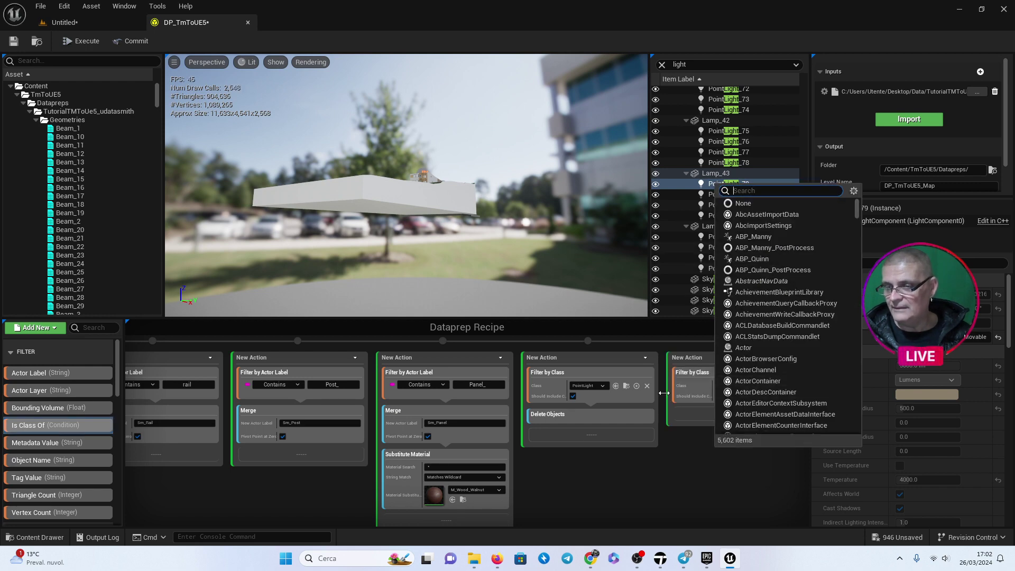
{"action": "left_click", "coordinate": [693, 390]}
{"action": "left_click", "coordinate": [738, 386]}
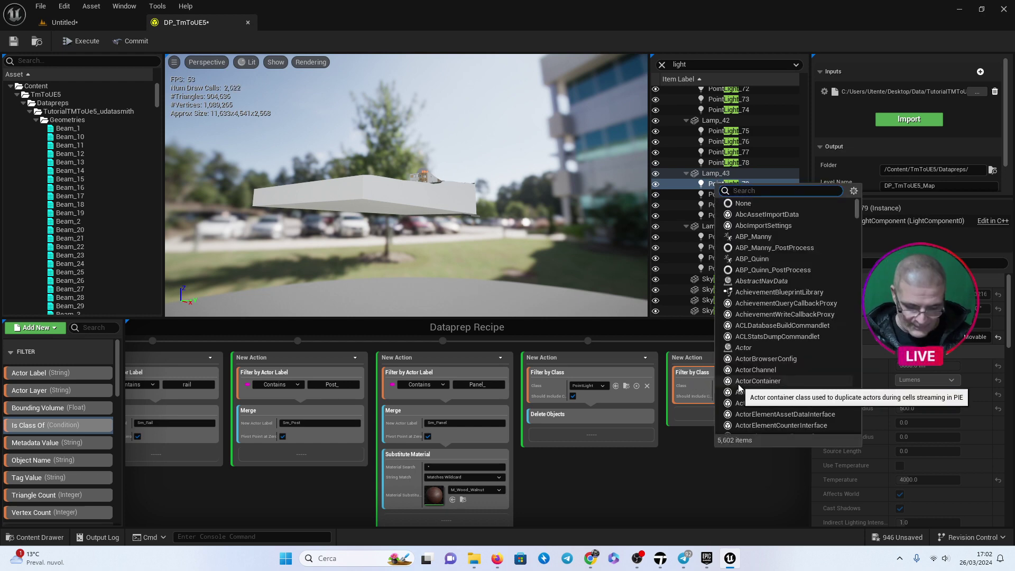
{"action": "type", "text": "sky"}
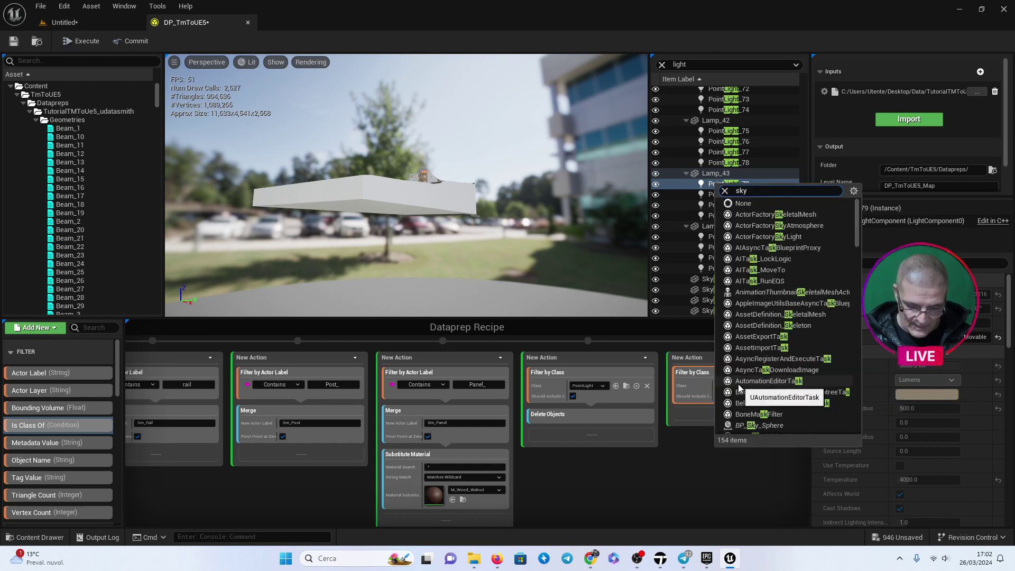
{"action": "type", "text": "light"}
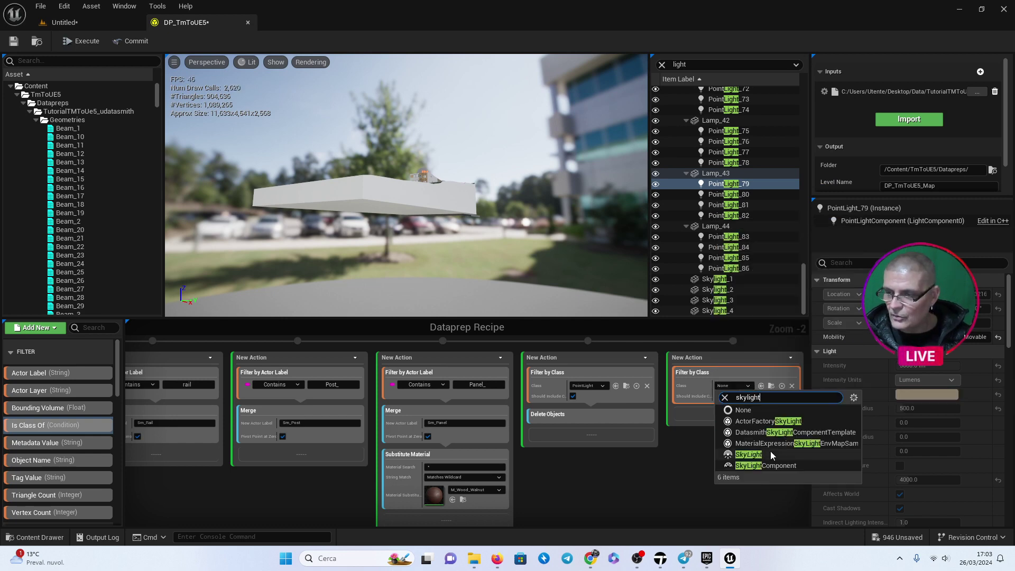
{"action": "left_click", "coordinate": [749, 455]}
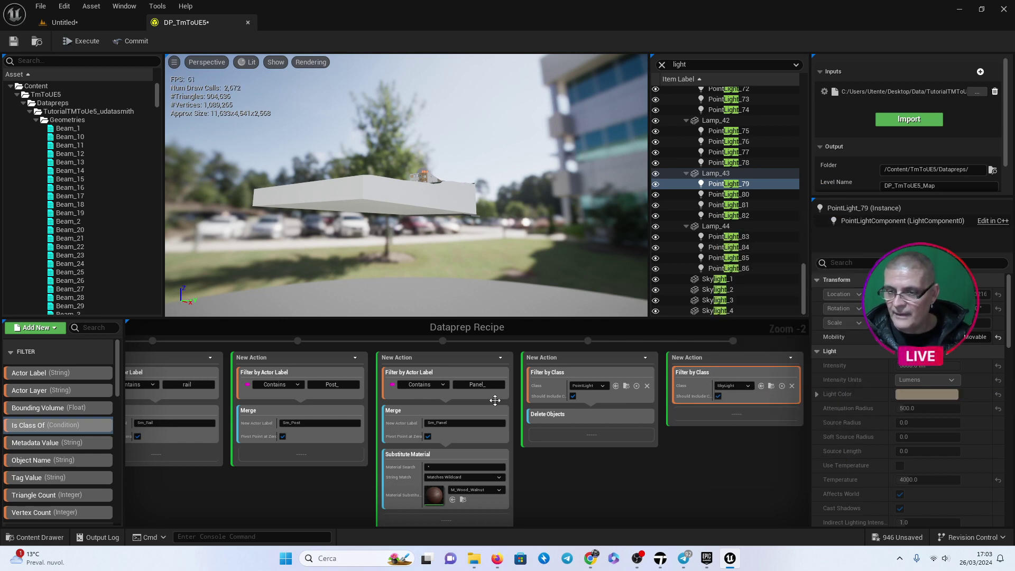
{"action": "scroll", "coordinate": [74, 443], "scroll_direction": "down", "scroll_amount": 10}
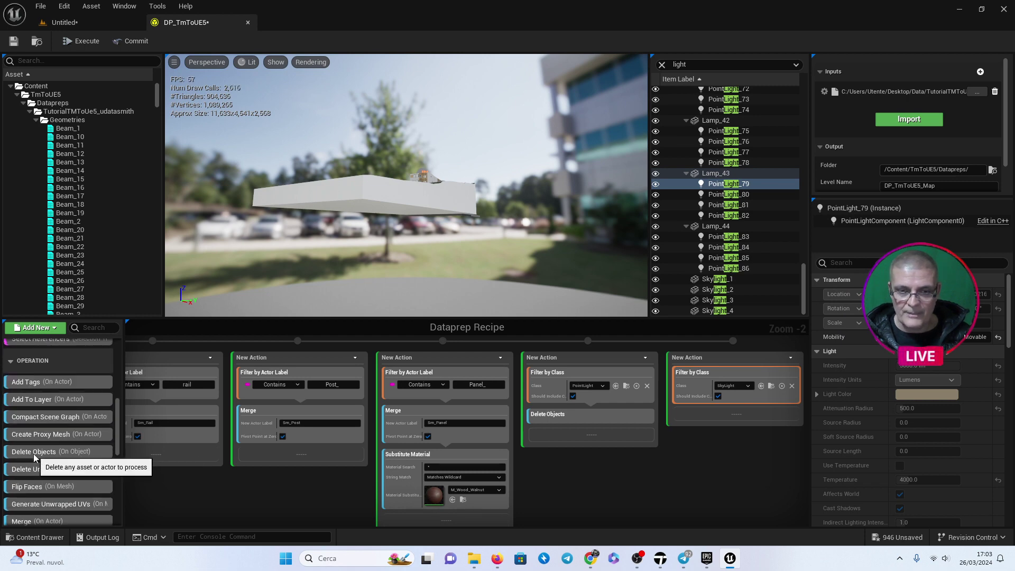
{"action": "left_click_drag", "start_coordinate": [34, 455], "coordinate": [751, 419]}
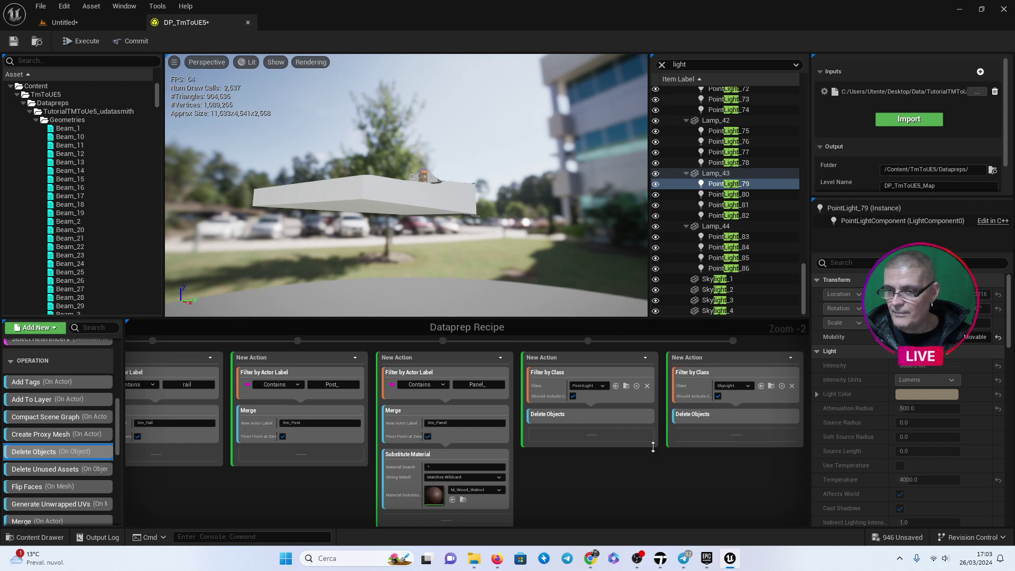
{"action": "scroll", "coordinate": [600, 458], "scroll_direction": "down", "scroll_amount": 1}
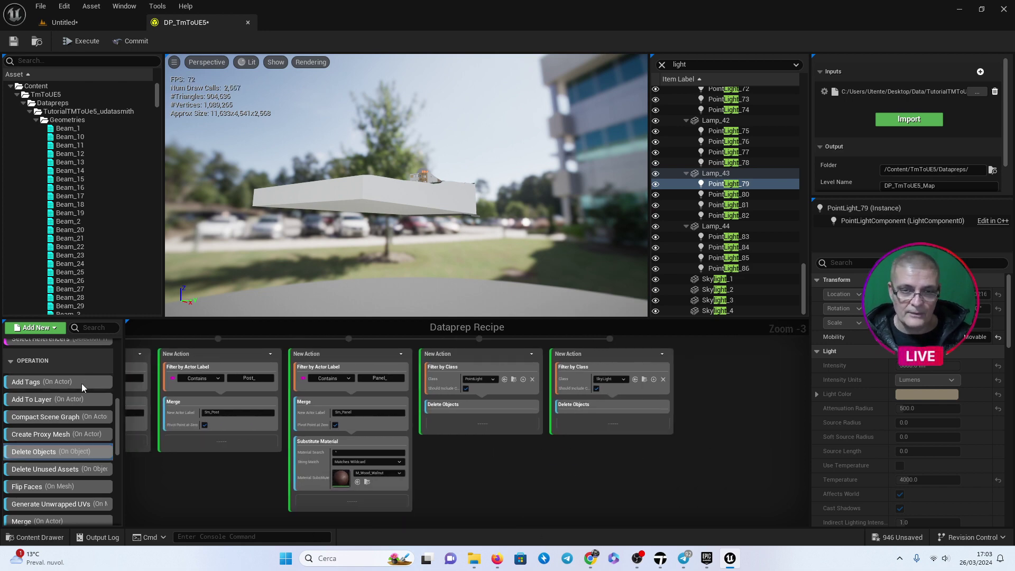
Add a new Is Class Of action filtering the SpotLight class.
{"action": "scroll", "coordinate": [80, 376], "scroll_direction": "up", "scroll_amount": 10}
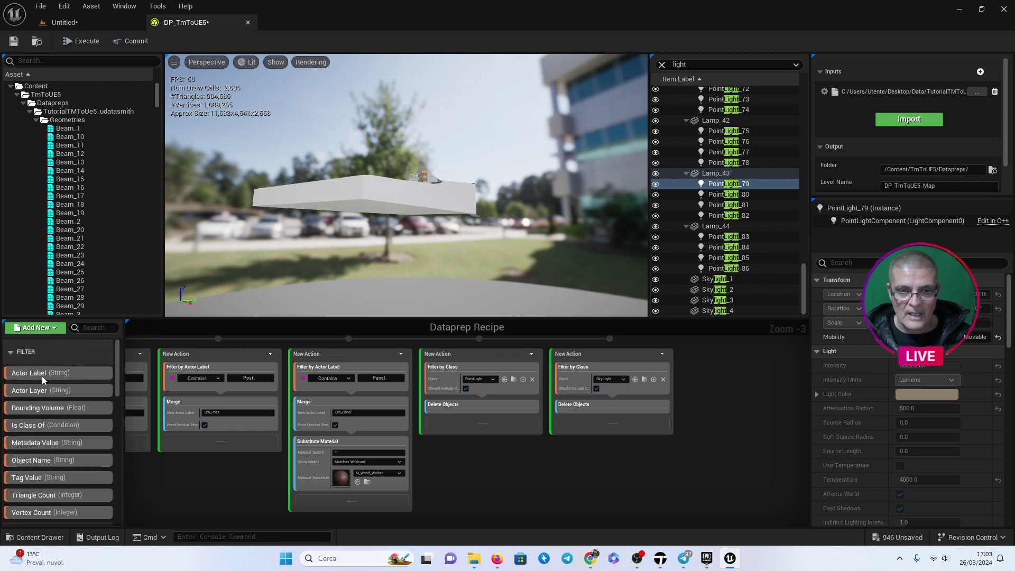
{"action": "left_click_drag", "start_coordinate": [42, 425], "coordinate": [731, 362]}
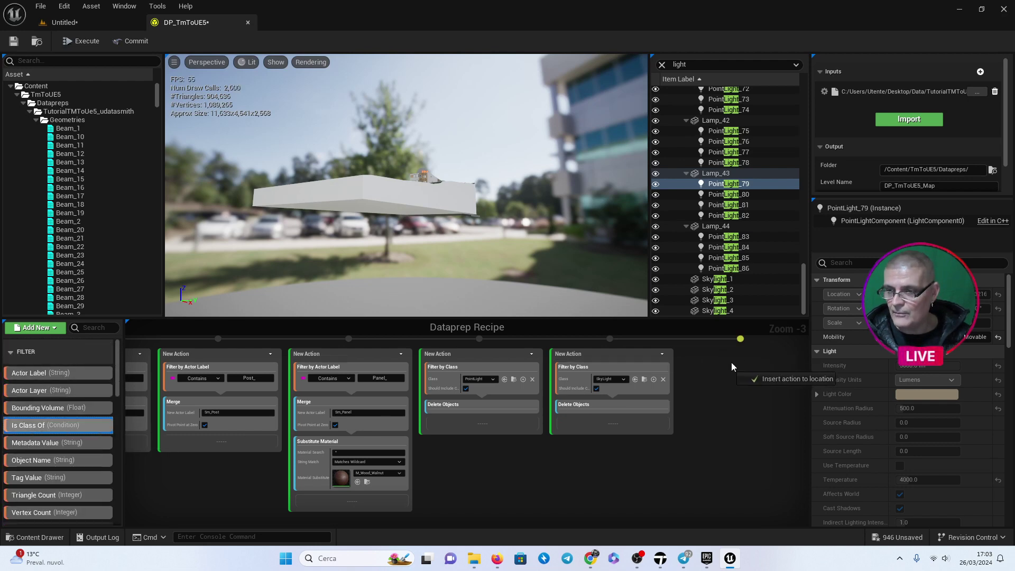
{"action": "left_click", "coordinate": [753, 379]}
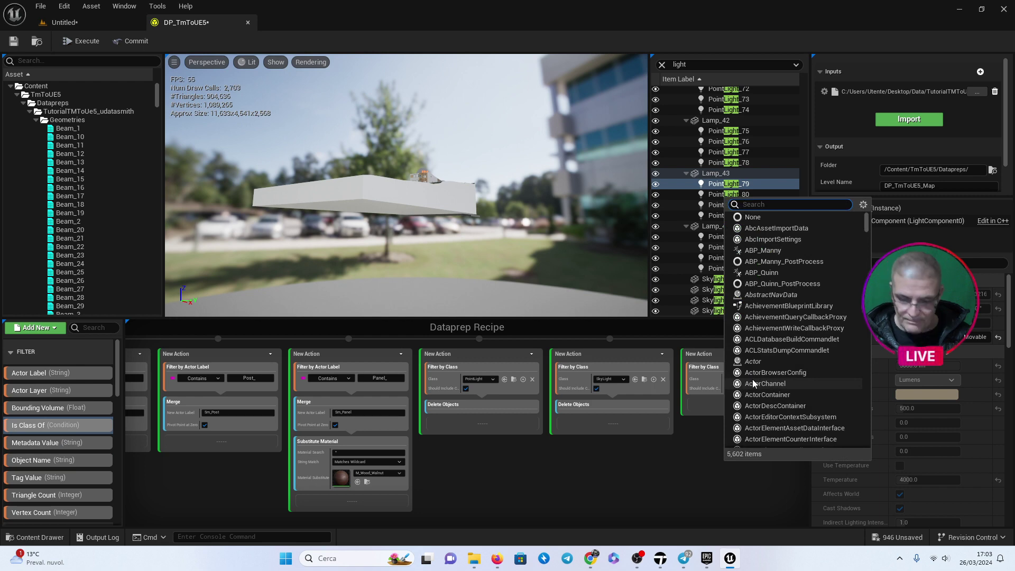
{"action": "type", "text": "spotli"}
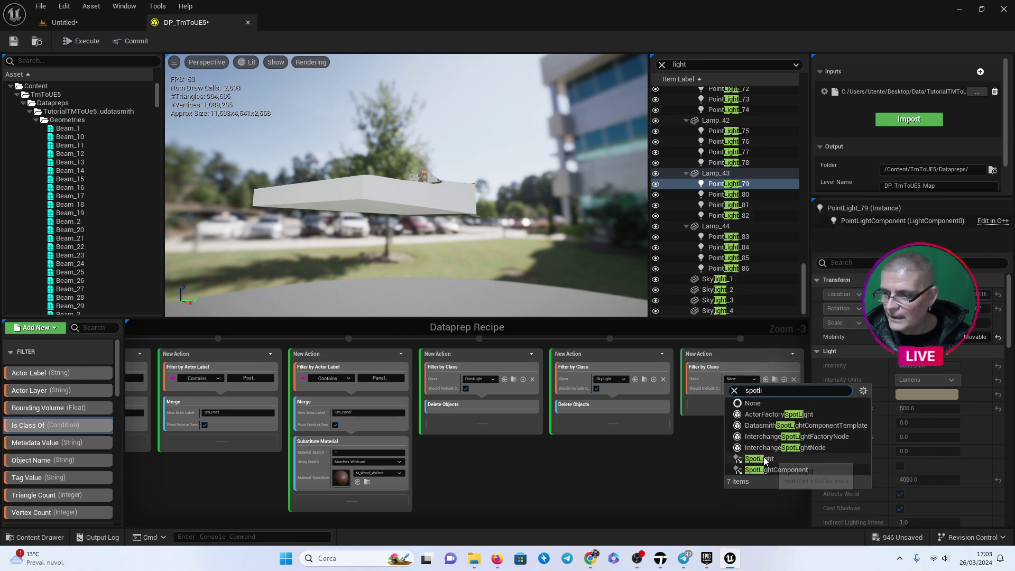
{"action": "left_click", "coordinate": [759, 458]}
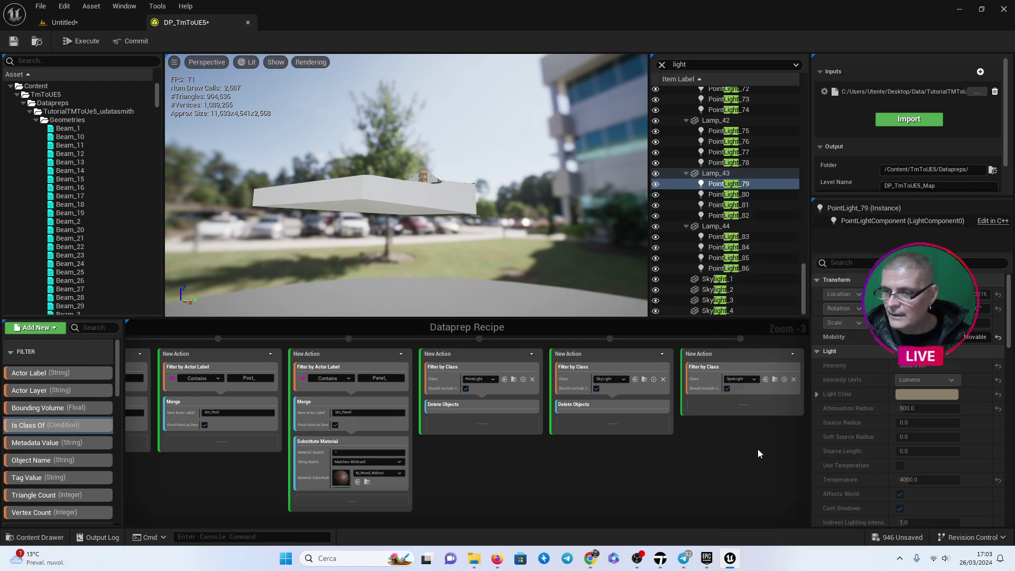
Attach Delete Objects to the SpotLight action and save DP_TmToUE5.
{"action": "scroll", "coordinate": [94, 434], "scroll_direction": "down", "scroll_amount": 3}
{"action": "scroll", "coordinate": [90, 437], "scroll_direction": "down", "scroll_amount": 2}
{"action": "scroll", "coordinate": [90, 437], "scroll_direction": "down", "scroll_amount": 2}
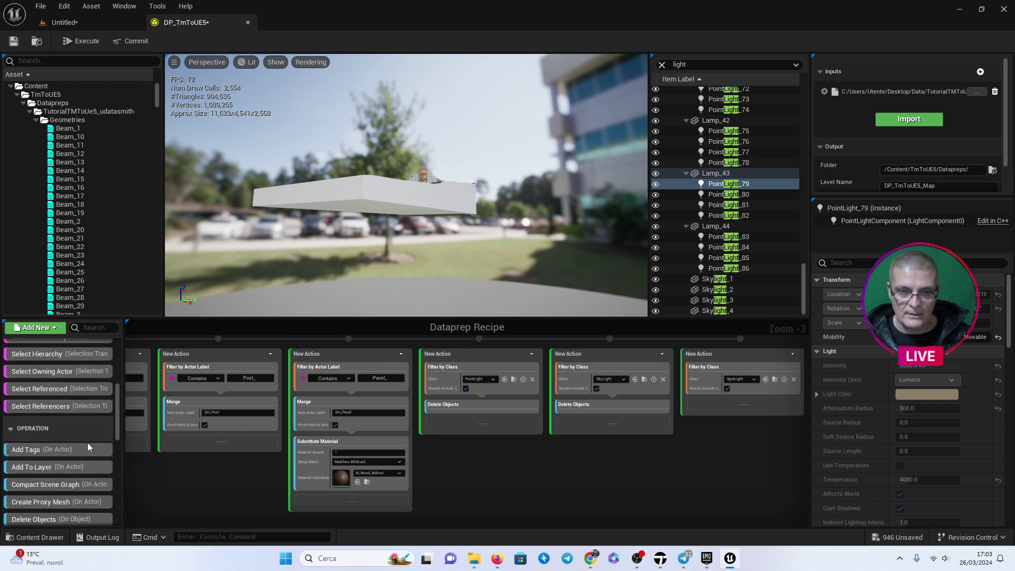
{"action": "scroll", "coordinate": [87, 443], "scroll_direction": "down", "scroll_amount": 2}
{"action": "scroll", "coordinate": [87, 443], "scroll_direction": "down", "scroll_amount": 2}
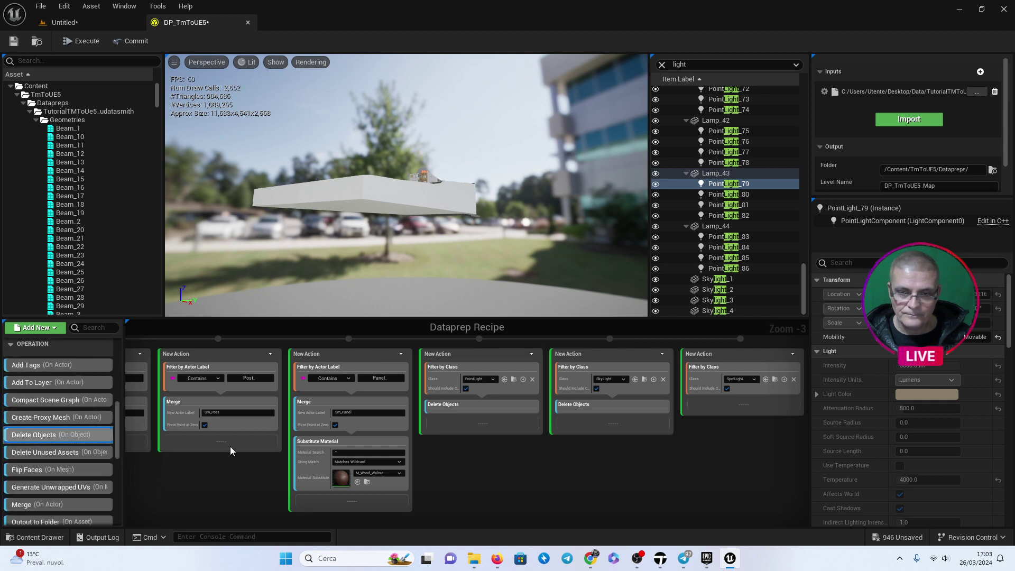
{"action": "left_click_drag", "start_coordinate": [68, 435], "coordinate": [740, 404]}
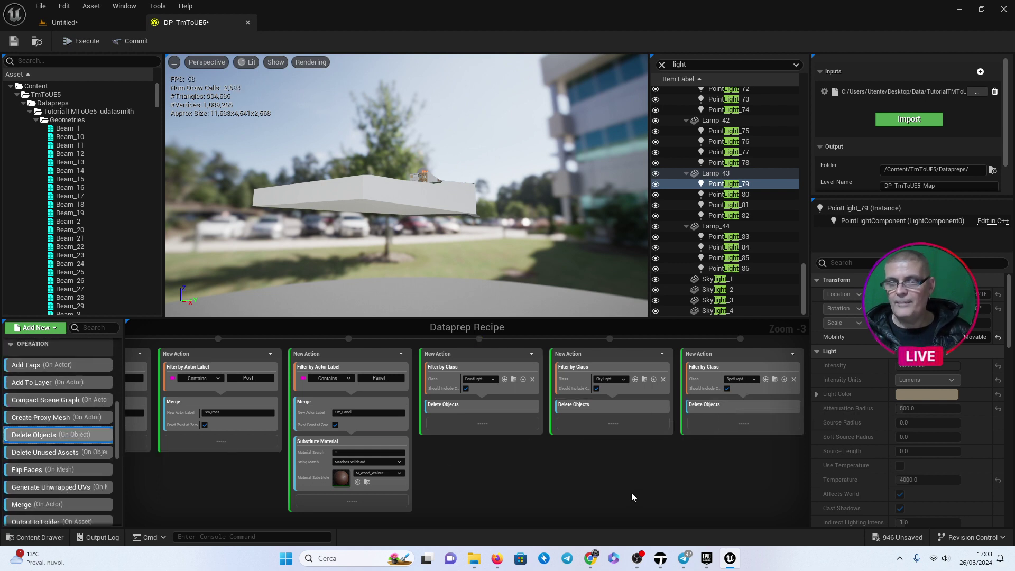
{"action": "left_click", "coordinate": [14, 41]}
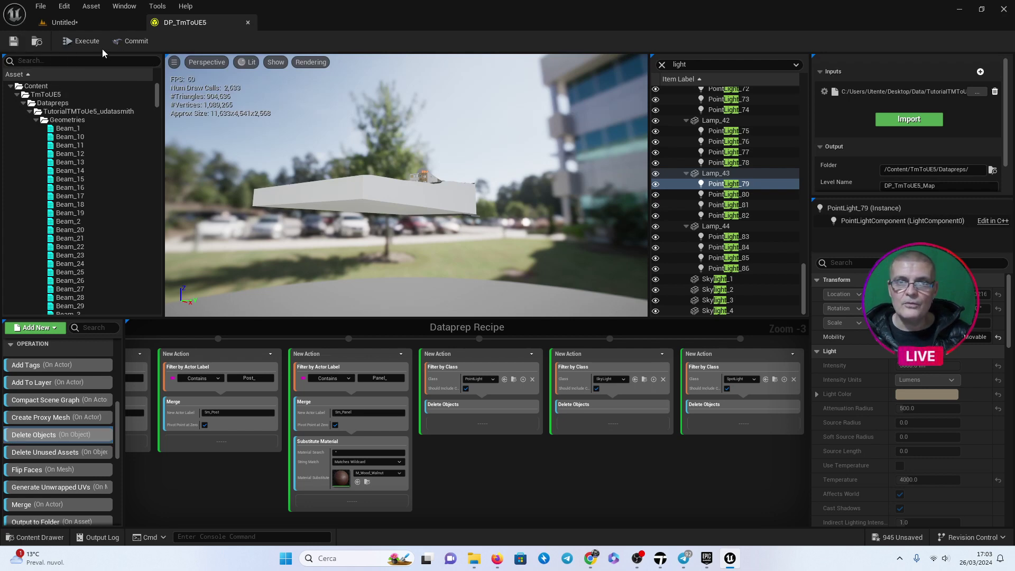
Execute the DP_TmToUE5 recipe, clear the 'light' filter, check the preview, and commit.
{"action": "left_click", "coordinate": [84, 41]}
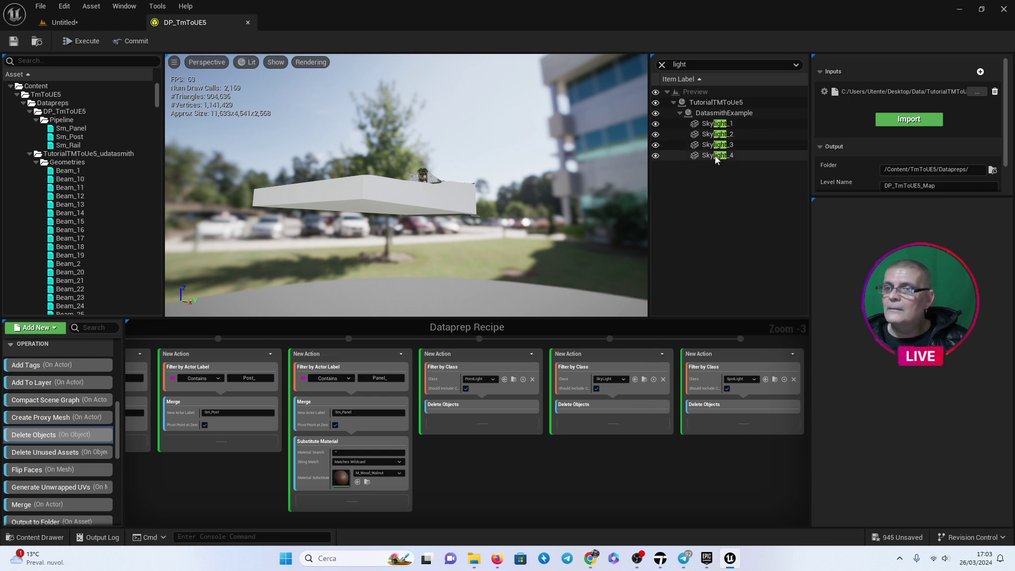
{"action": "left_click", "coordinate": [662, 64]}
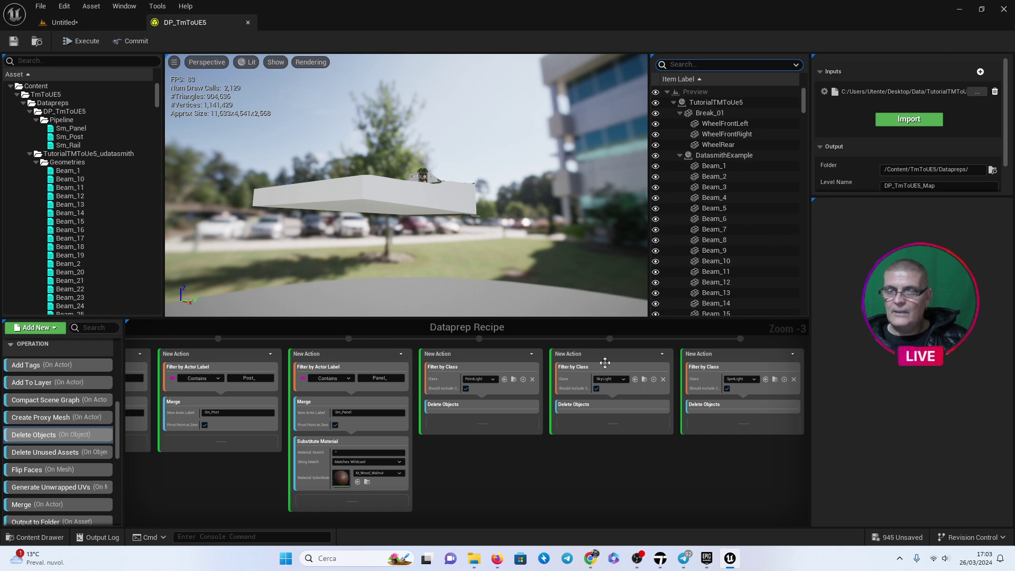
{"action": "right_click_drag", "start_coordinate": [408, 185], "coordinate": [407, 132]}
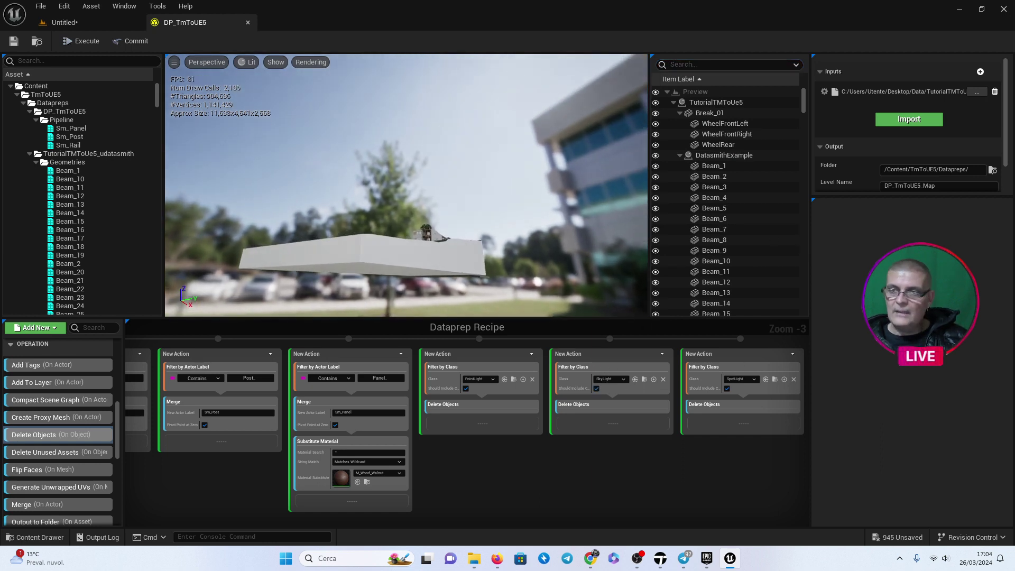
{"action": "right_click_drag", "start_coordinate": [239, 121], "coordinate": [239, 122]}
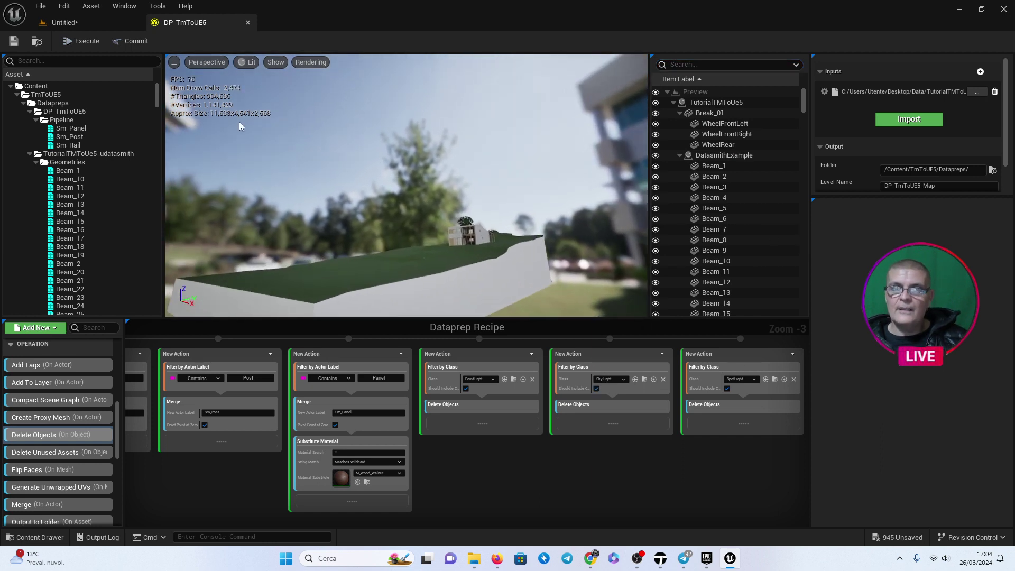
{"action": "left_click", "coordinate": [134, 44]}
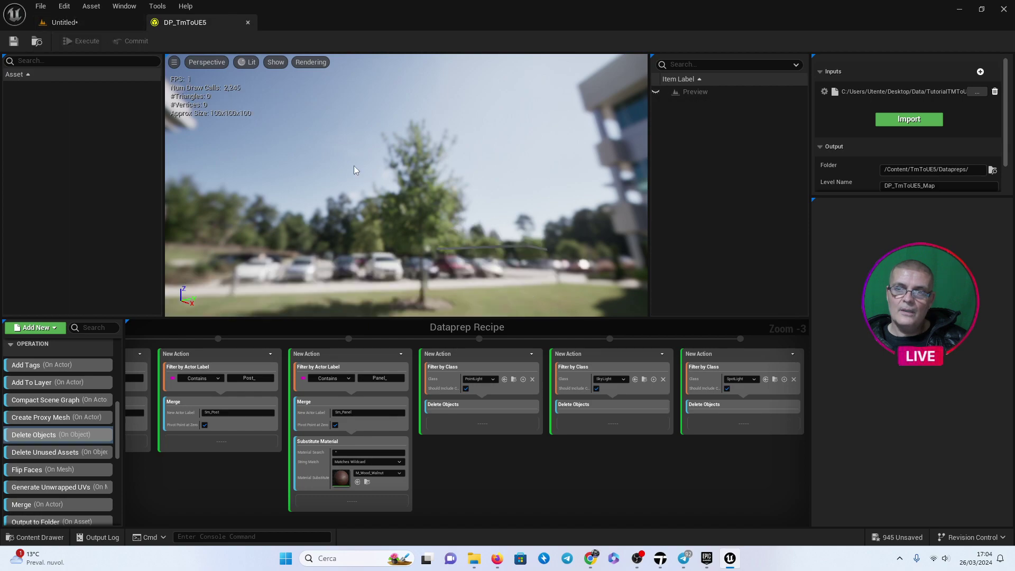
Switch to the Untitled level and bring the committed house into view.
{"action": "left_click", "coordinate": [100, 22]}
{"action": "left_click_drag", "start_coordinate": [370, 264], "coordinate": [339, 201]}
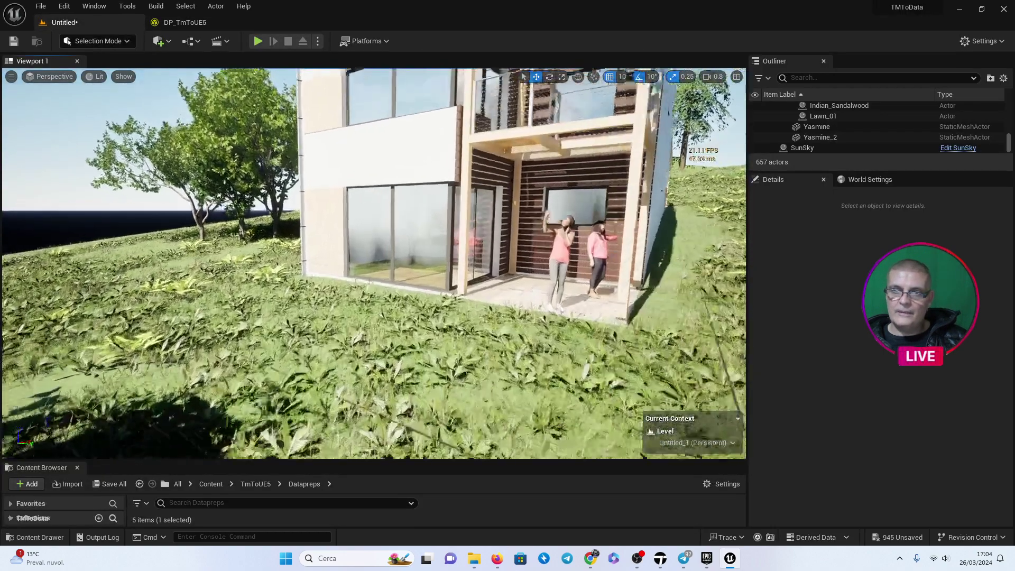
{"action": "mouse_move", "coordinate": [370, 265]}
{"action": "right_mouse_down"}
{"action": "mouse_move", "coordinate": [338, 265]}
{"action": "mouse_move", "coordinate": [402, 264]}
{"action": "right_mouse_up"}
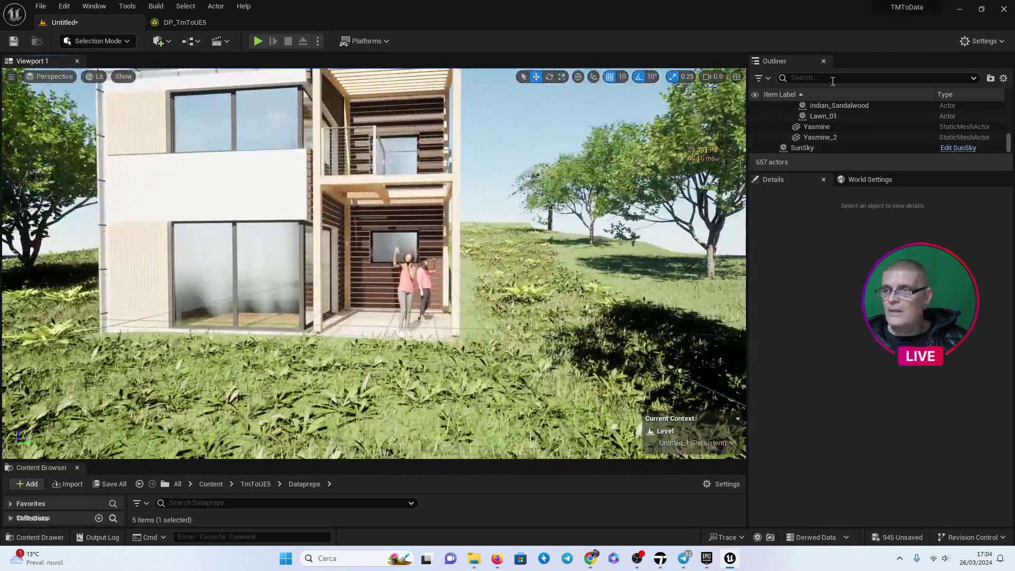
Filter the Outliner for 'sky' and inspect Skylight_4's properties, then deselect it.
{"action": "type", "text": "sky"}
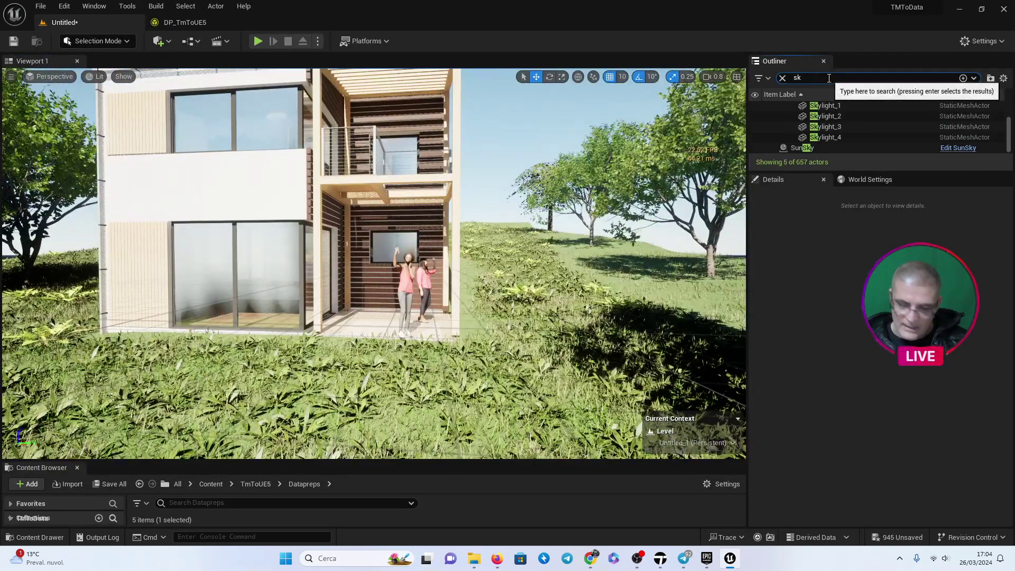
{"action": "left_click", "coordinate": [823, 138]}
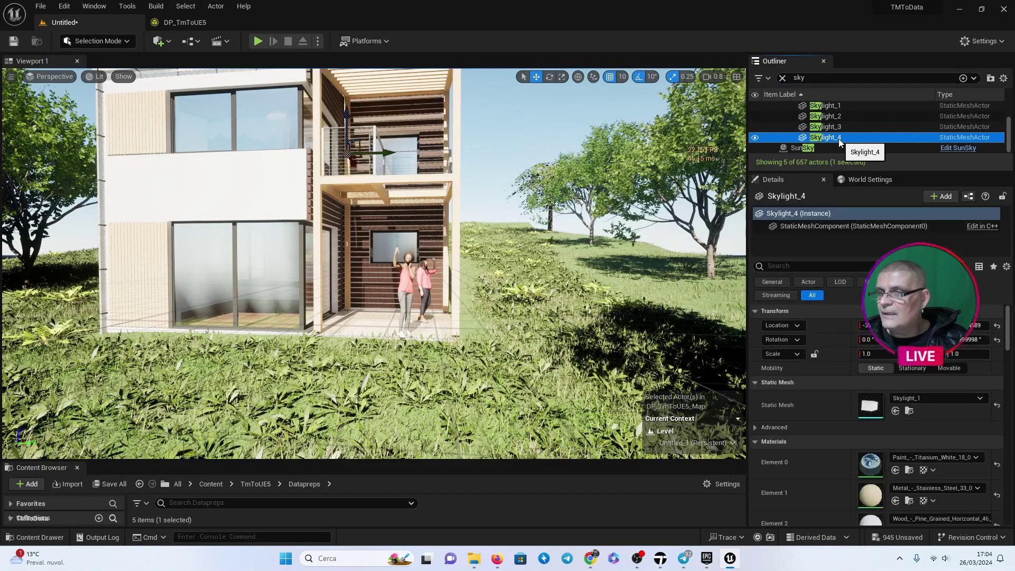
{"action": "mouse_move", "coordinate": [534, 178]}
{"action": "right_mouse_down"}
{"action": "mouse_move", "coordinate": [518, 180]}
{"action": "mouse_move", "coordinate": [535, 178]}
{"action": "right_mouse_up"}
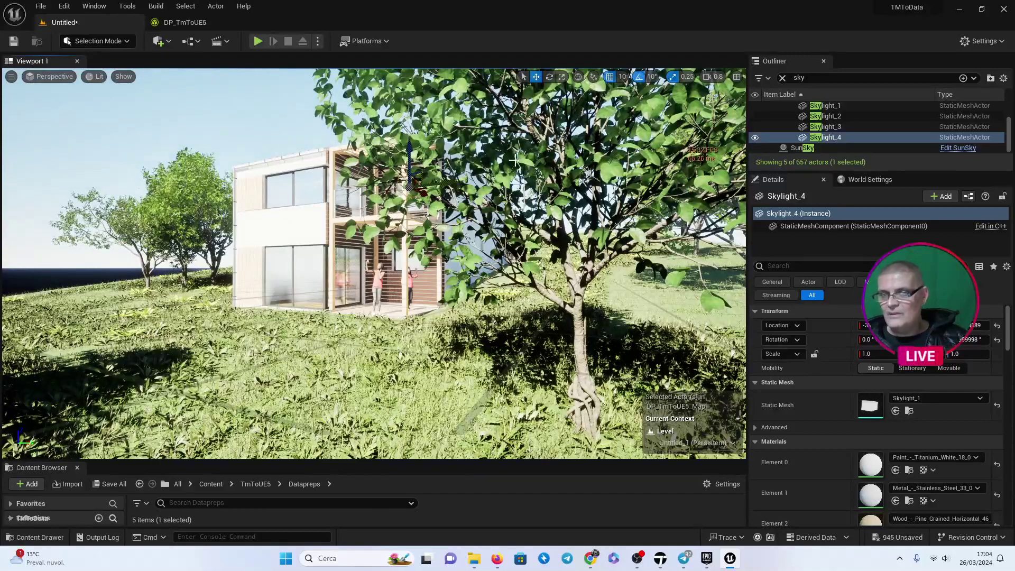
{"action": "right_click_drag", "start_coordinate": [393, 238], "coordinate": [352, 242]}
{"action": "key", "text": "Escape"}
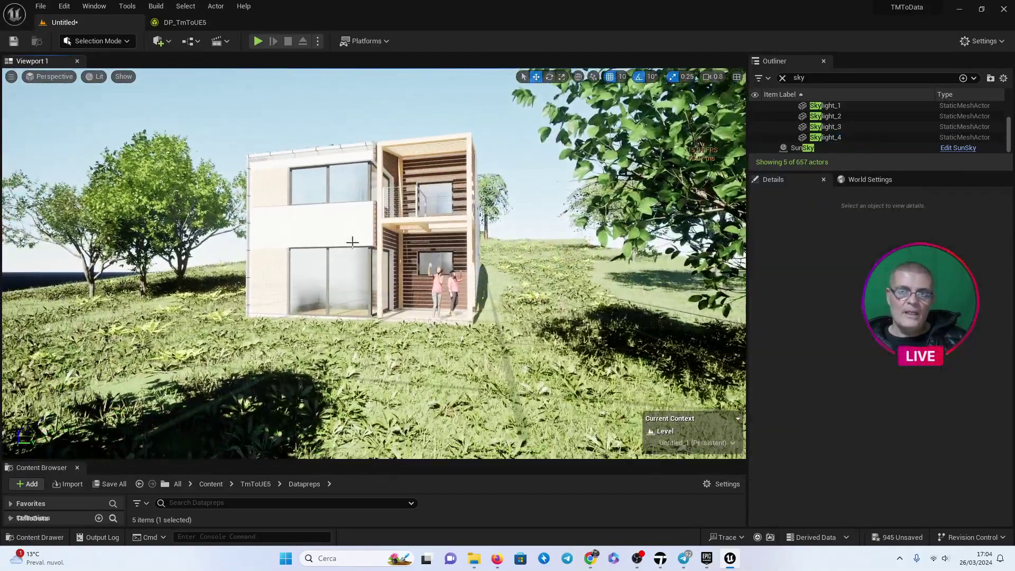
Turn off Show Stats in the viewport options menu.
{"action": "left_click", "coordinate": [11, 77]}
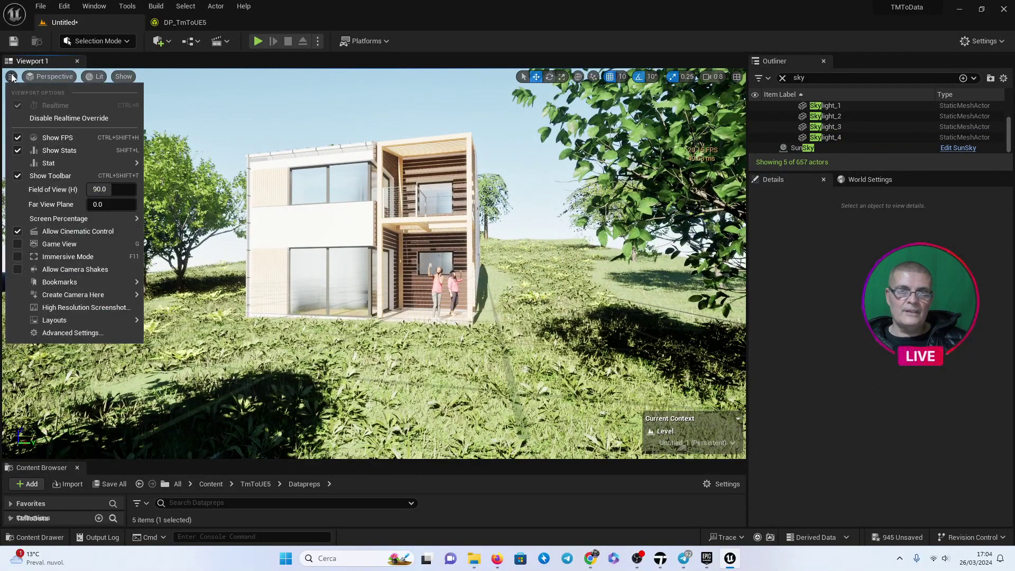
{"action": "left_click", "coordinate": [17, 151]}
{"action": "right_click_drag", "start_coordinate": [13, 245], "coordinate": [13, 245]}
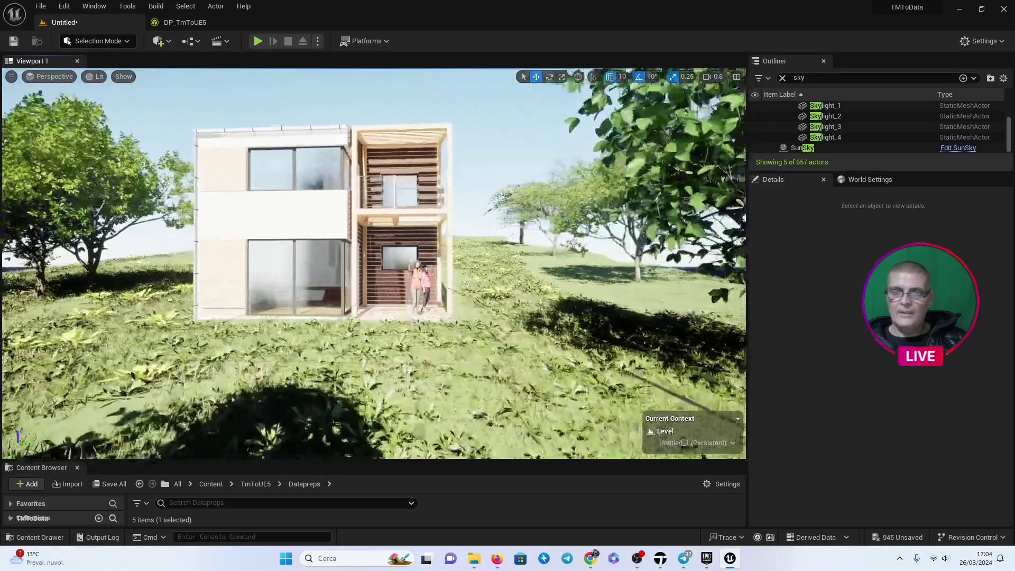
Show the FPS readout briefly, then hide it again, framing the house front up close.
{"action": "left_click", "coordinate": [11, 77]}
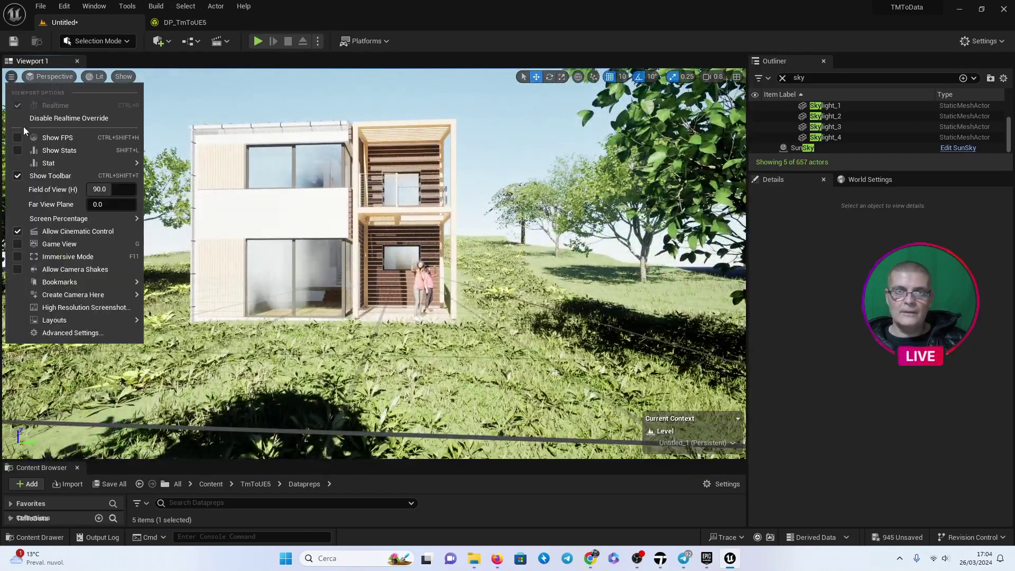
{"action": "left_click", "coordinate": [57, 138]}
{"action": "left_click", "coordinate": [251, 216]}
{"action": "right_click_drag", "start_coordinate": [251, 215], "coordinate": [251, 215]}
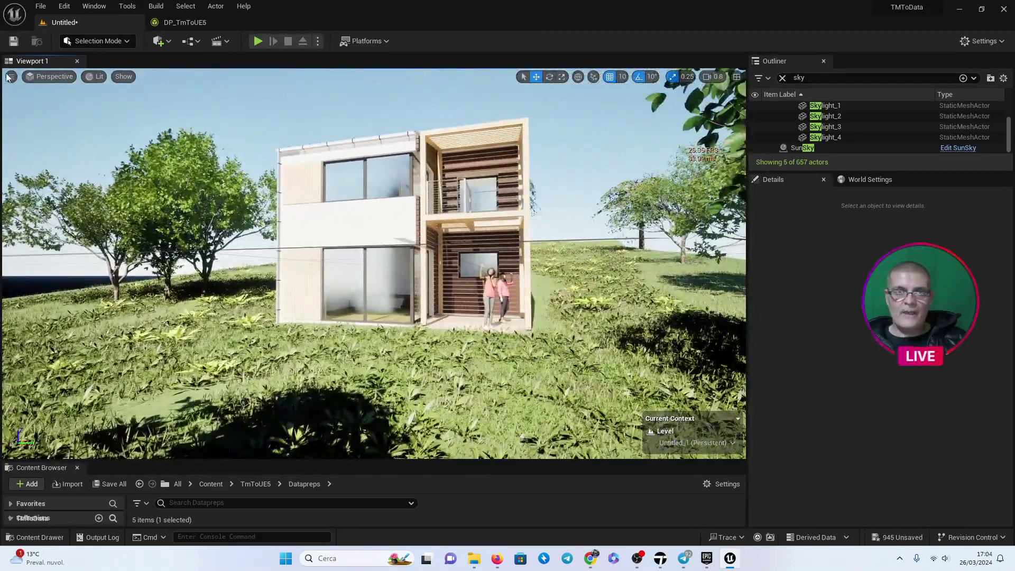
{"action": "left_click", "coordinate": [10, 77]}
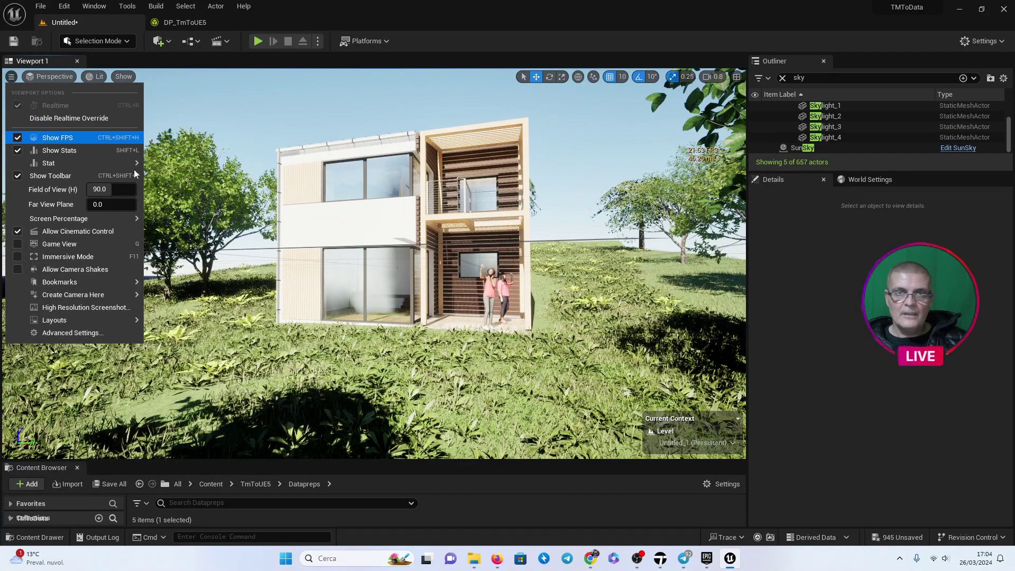
{"action": "left_click", "coordinate": [58, 137]}
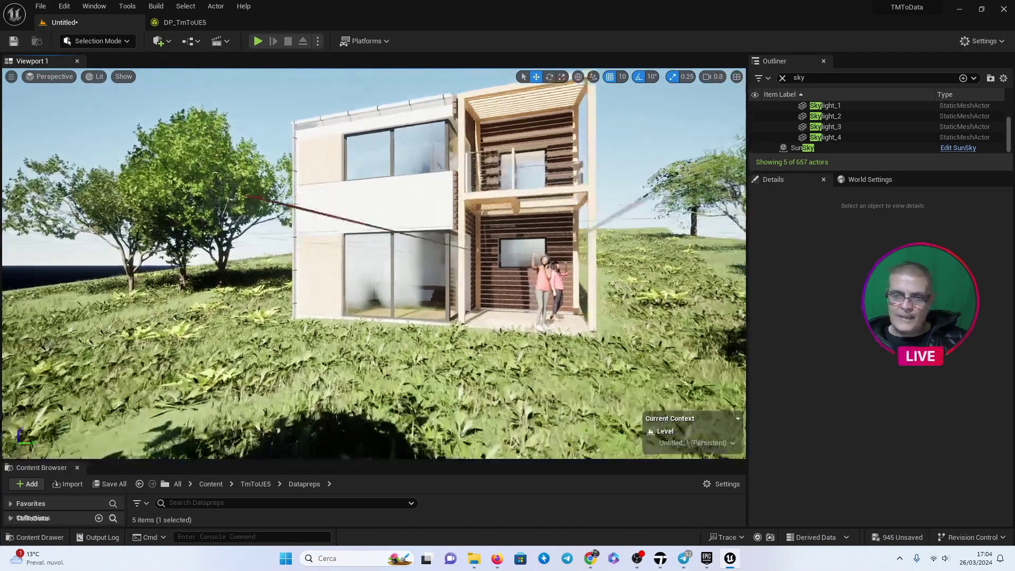
{"action": "right_click_drag", "start_coordinate": [484, 290], "coordinate": [484, 289]}
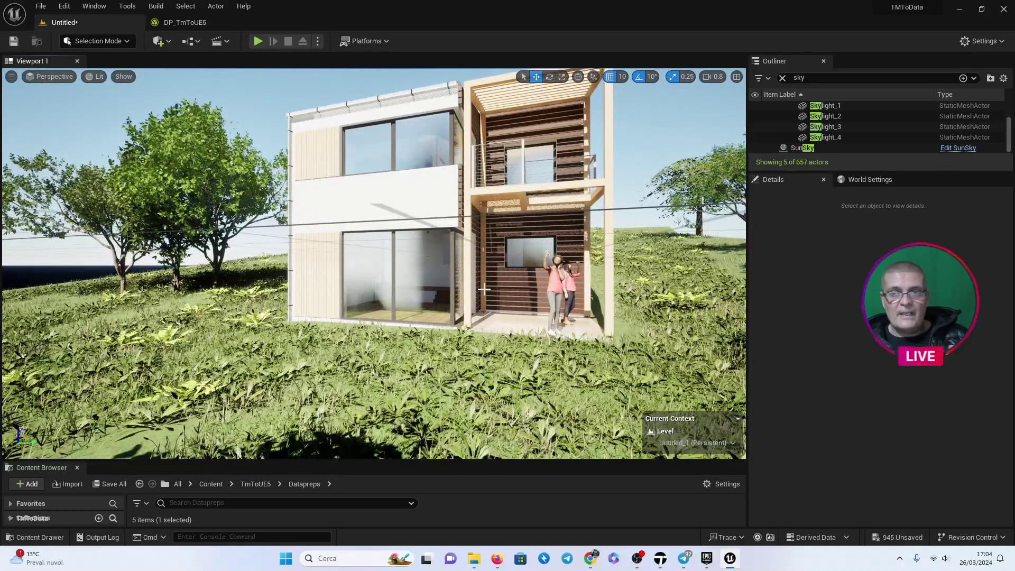